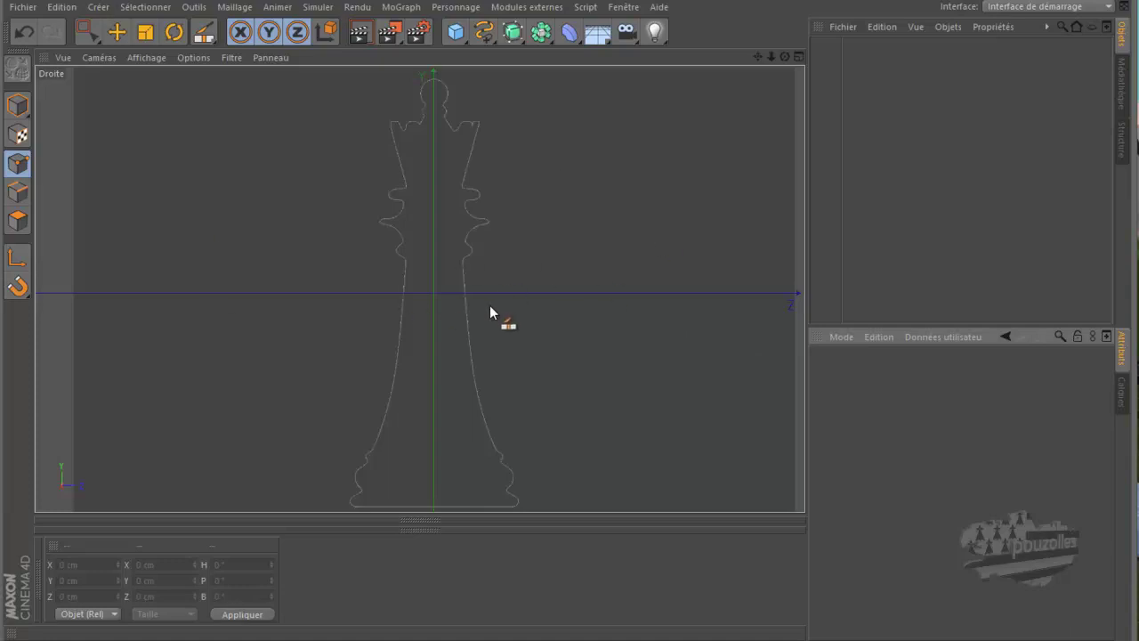
Step: Start a linear spline on the base's centre axis and trace the bottom edge to about Z 90 cm, Y -236 cm
click(18, 106)
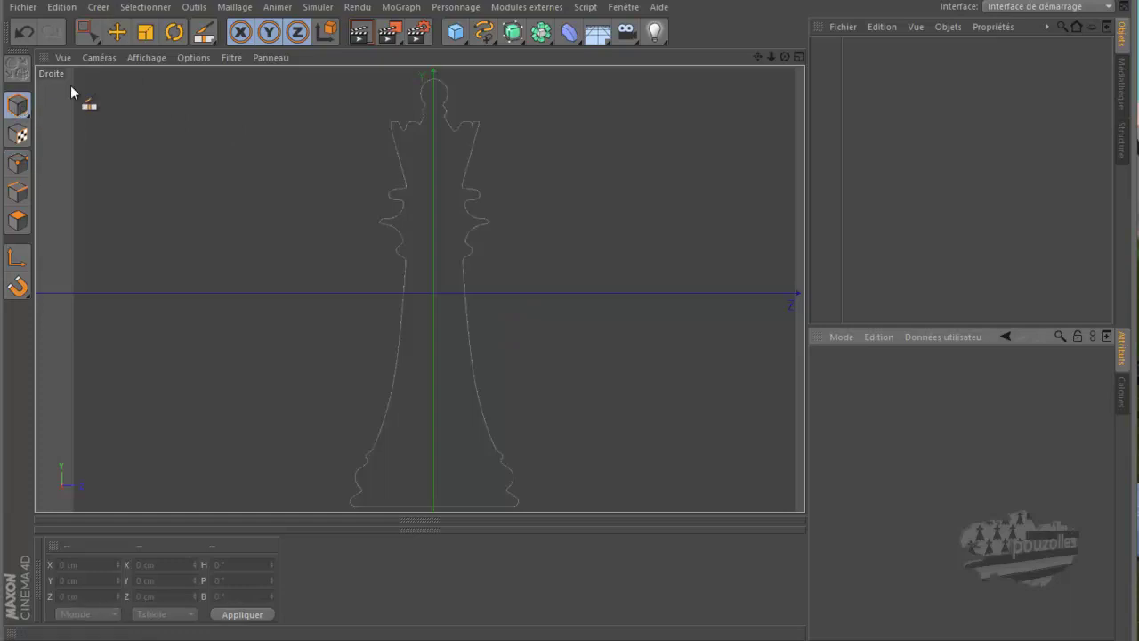
click(204, 34)
click(485, 33)
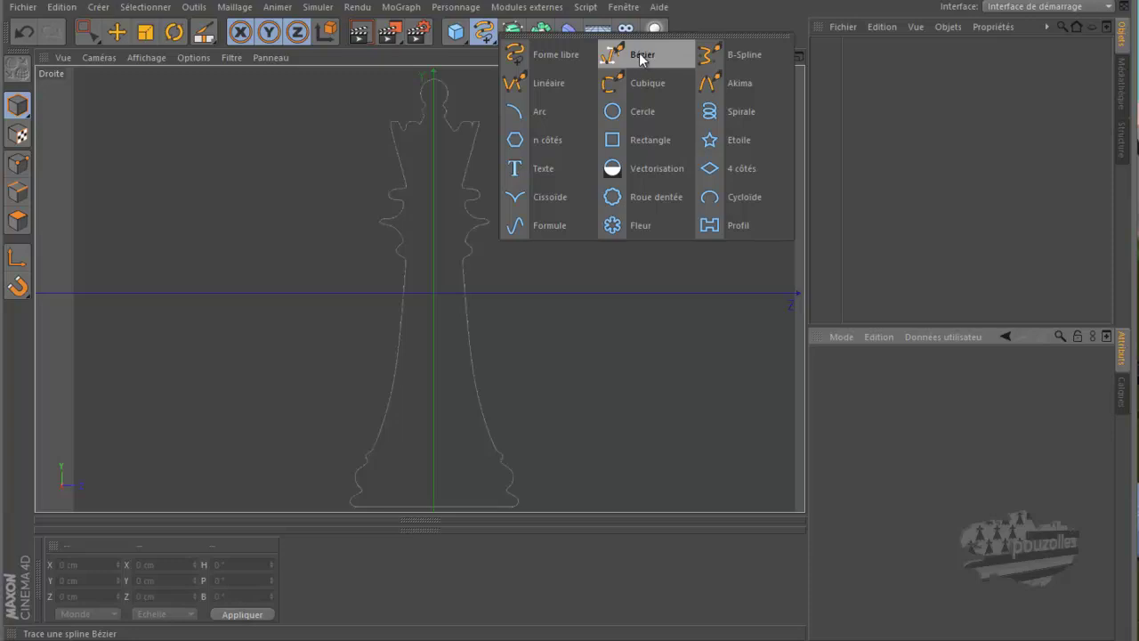
click(521, 85)
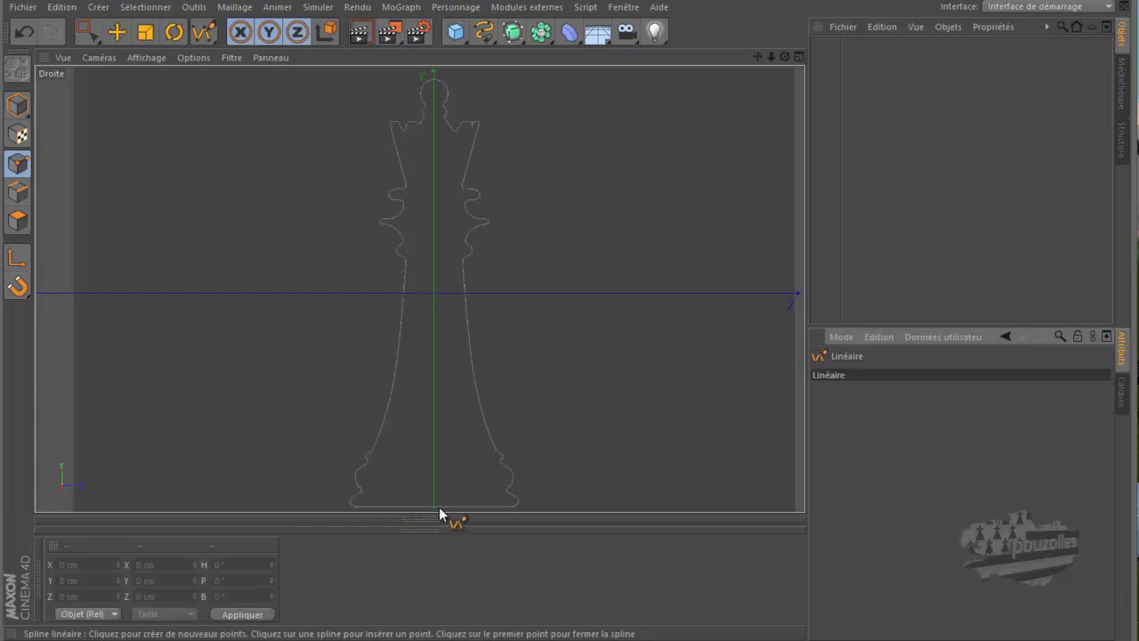
scroll(438, 510, up, 6)
scroll(439, 510, up, 4)
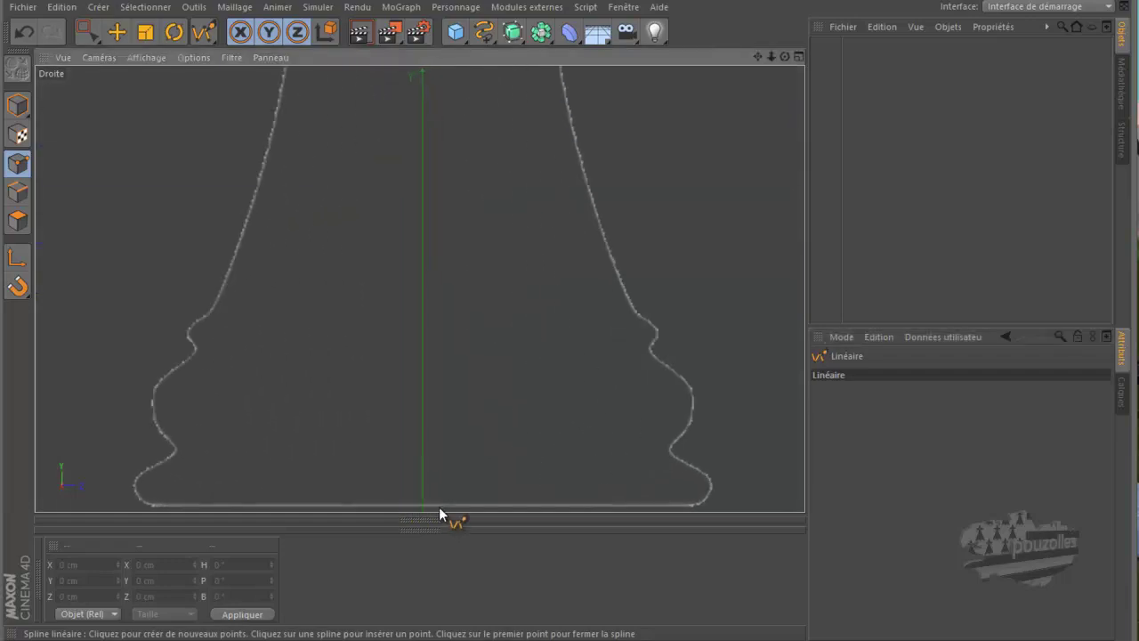
drag(756, 56, 561, 316)
scroll(299, 464, up, 3)
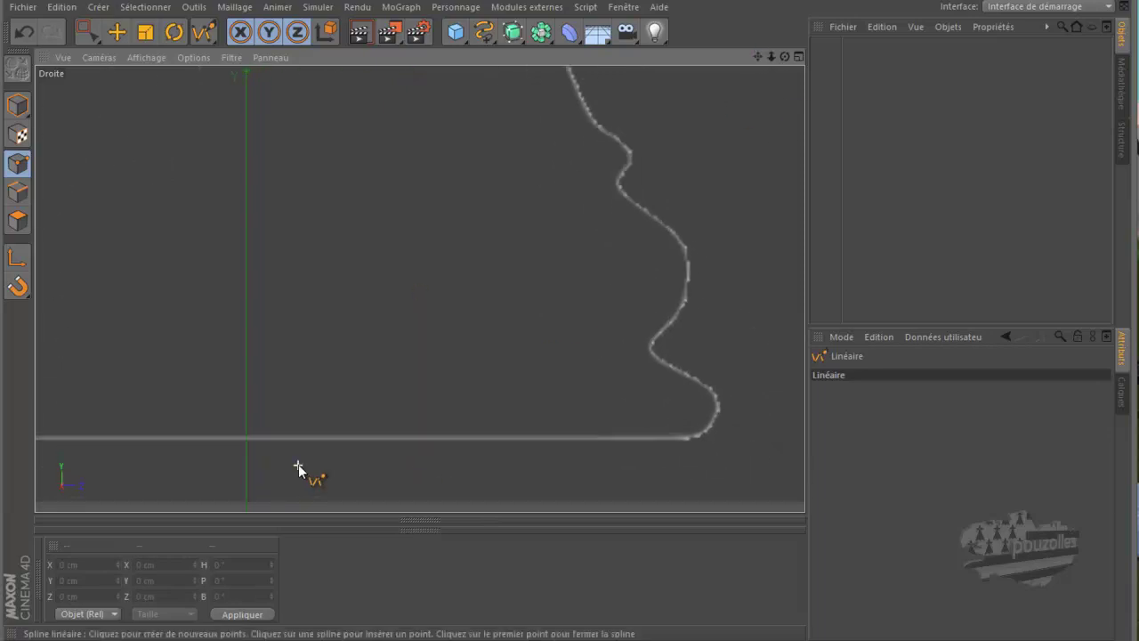
click(241, 435)
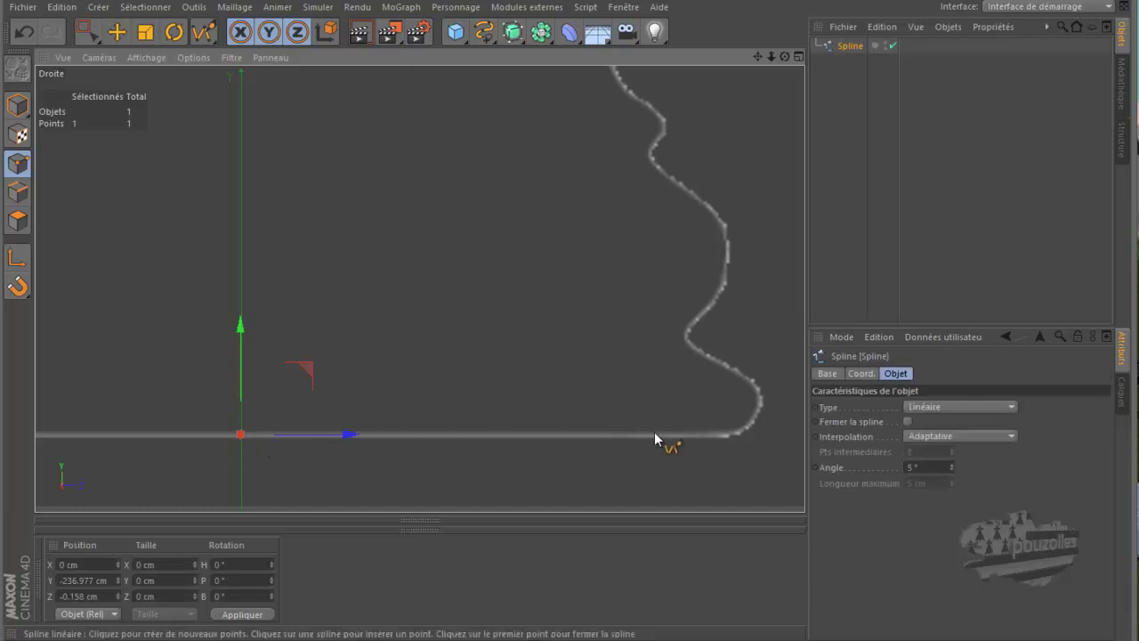
click(726, 435)
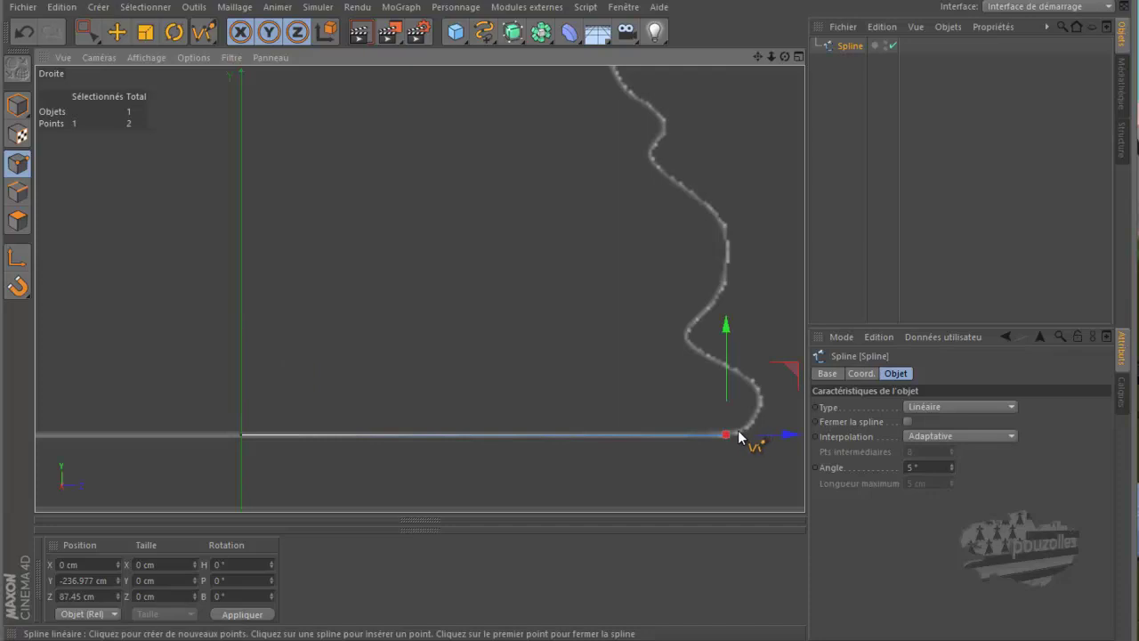
click(738, 431)
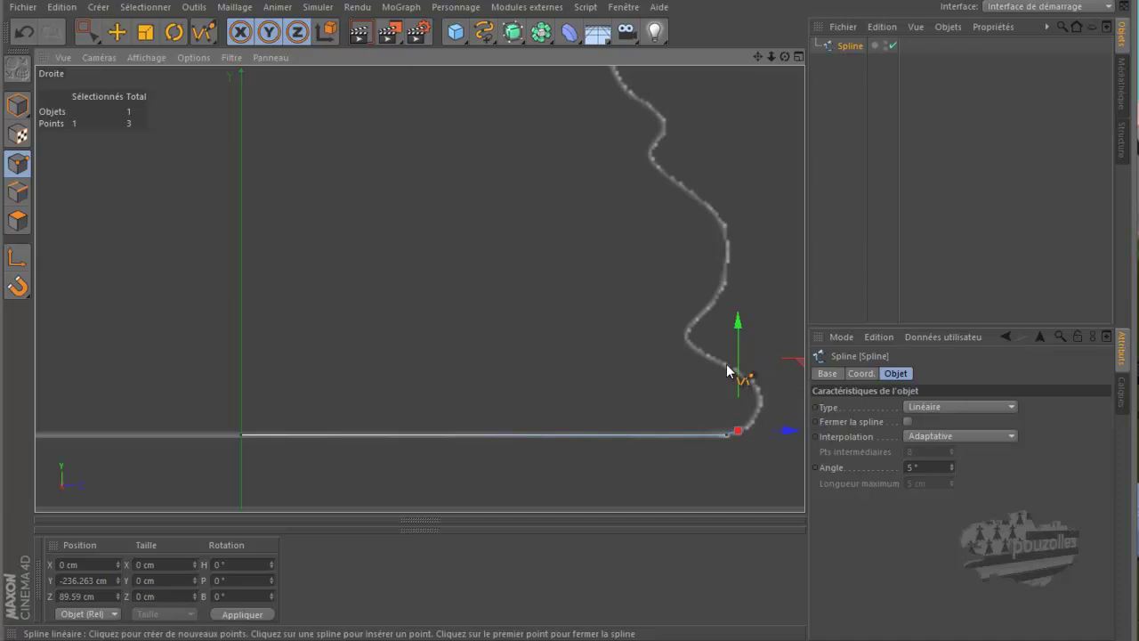
Step: Add three spline points from the top of the lowest base bulge to just above the first notch, adjusting them onto the outline
click(726, 364)
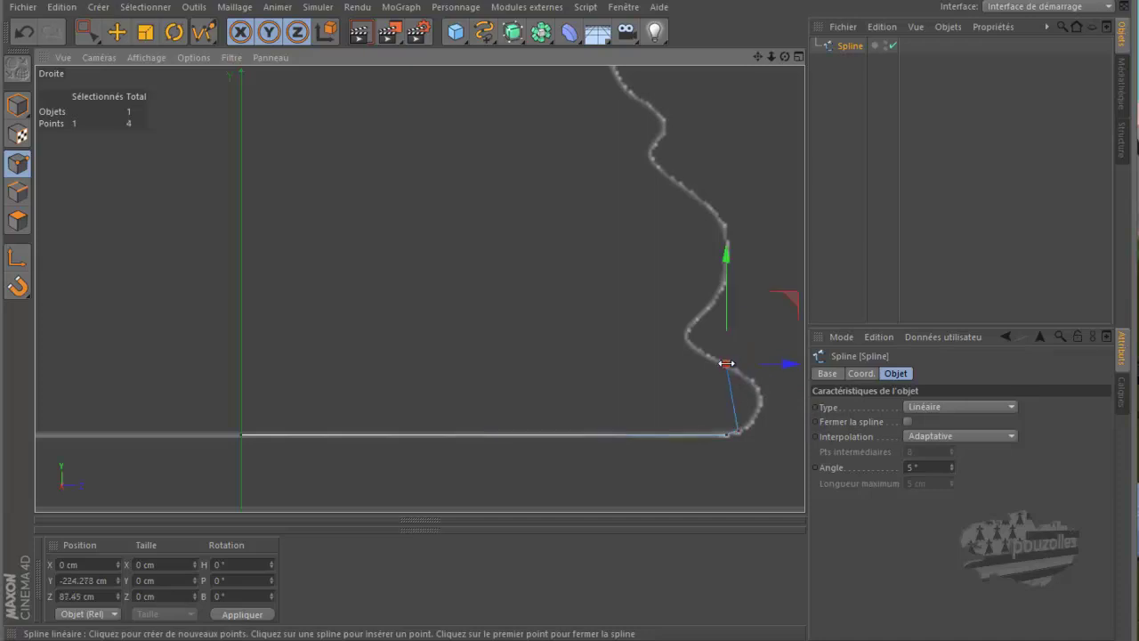
drag(795, 301, 572, 324)
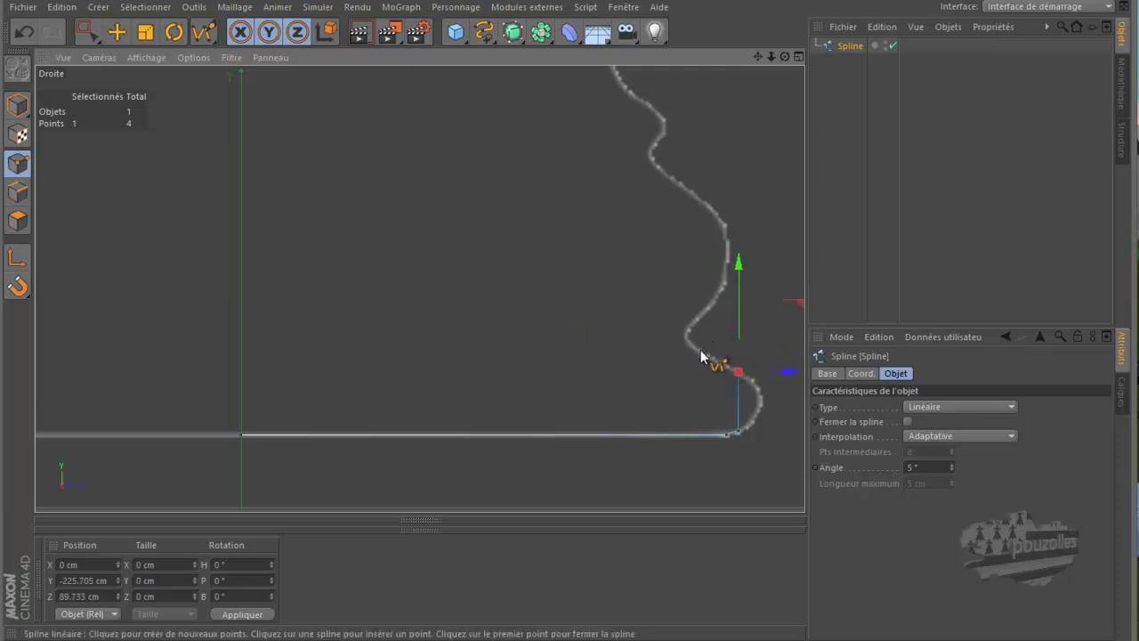
click(702, 350)
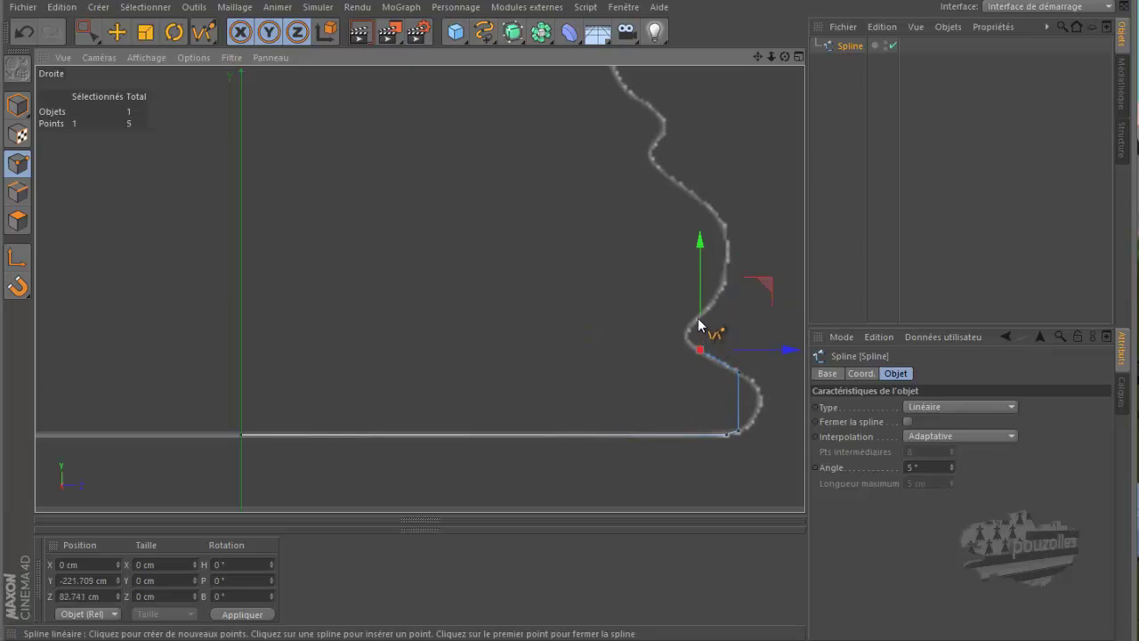
click(697, 319)
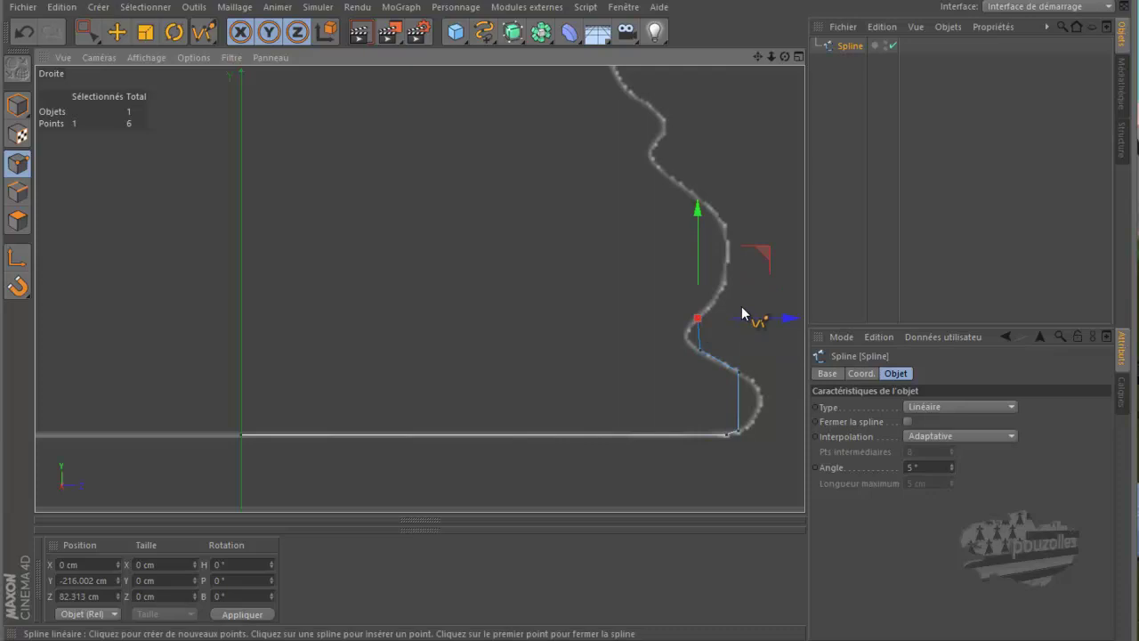
drag(763, 256, 764, 255)
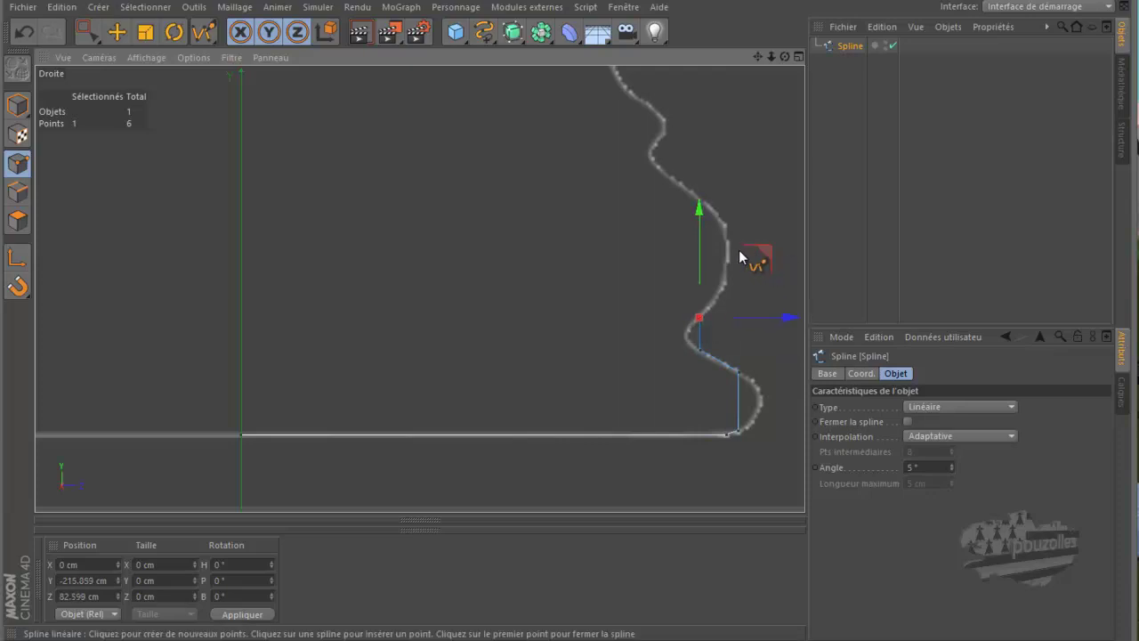
Step: Extend the spline past the second base bulge to the next notch, ending at about Y -189 cm, Z 76 cm
click(697, 194)
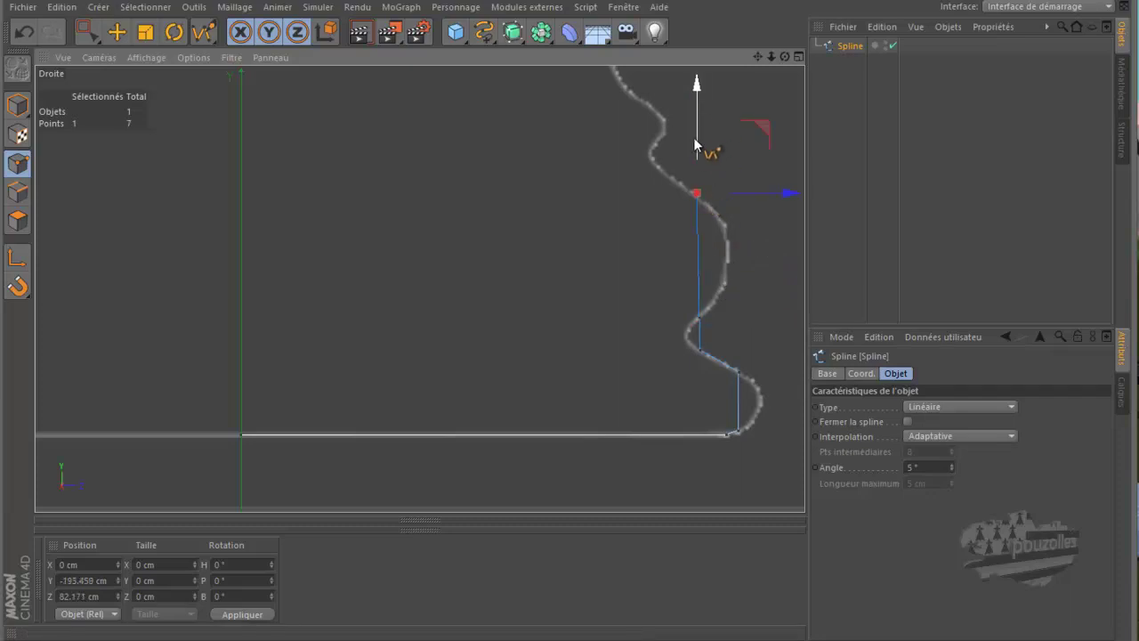
click(24, 32)
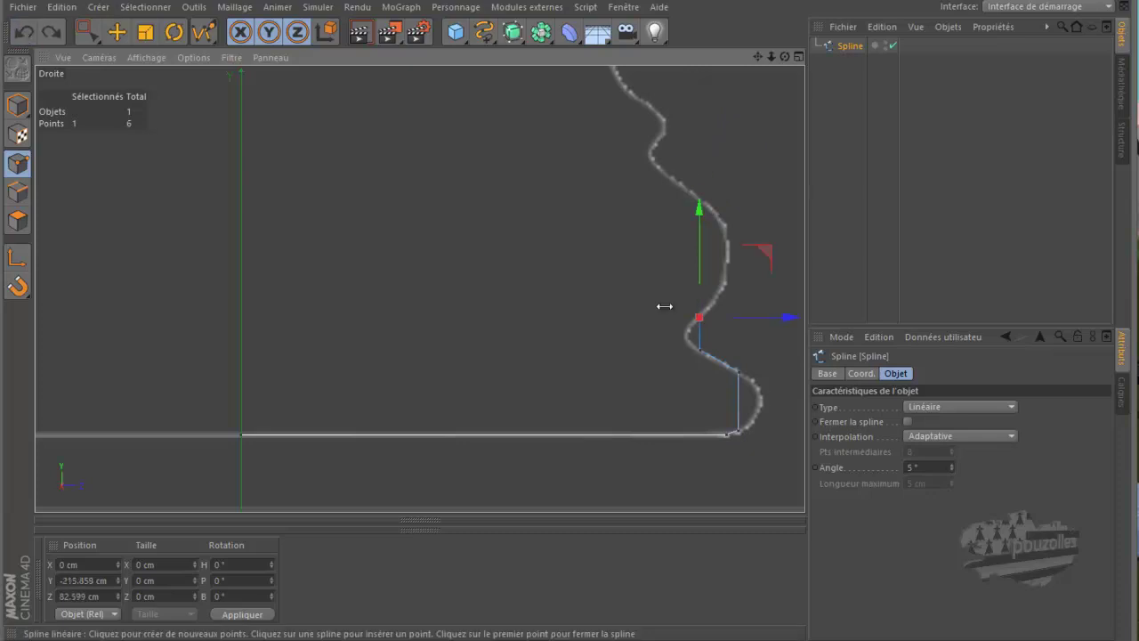
click(715, 301)
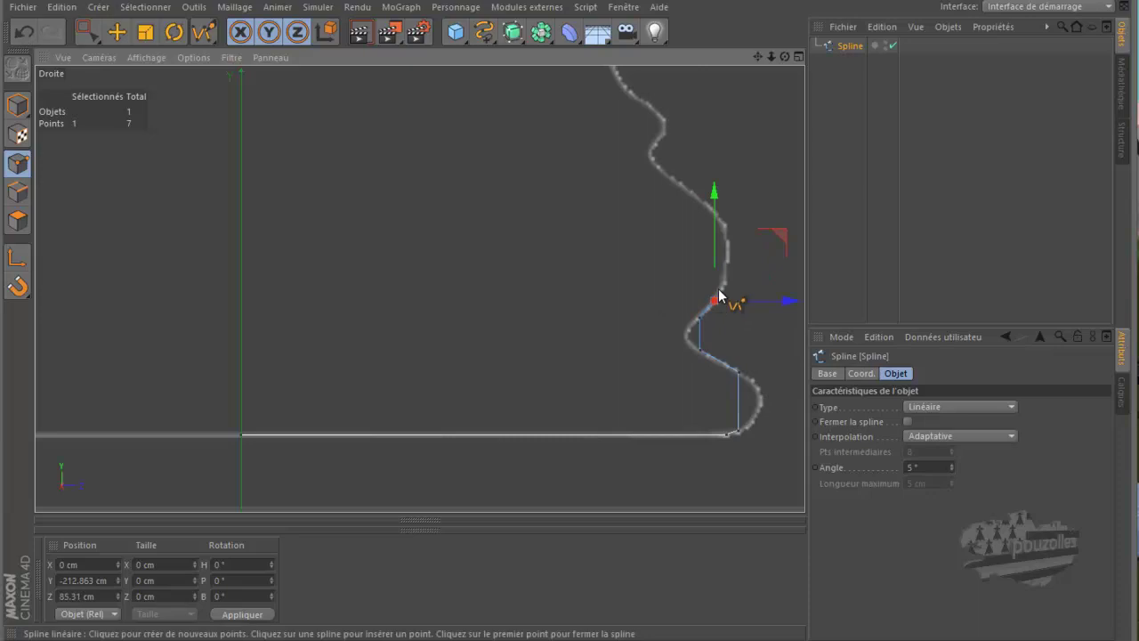
click(714, 156)
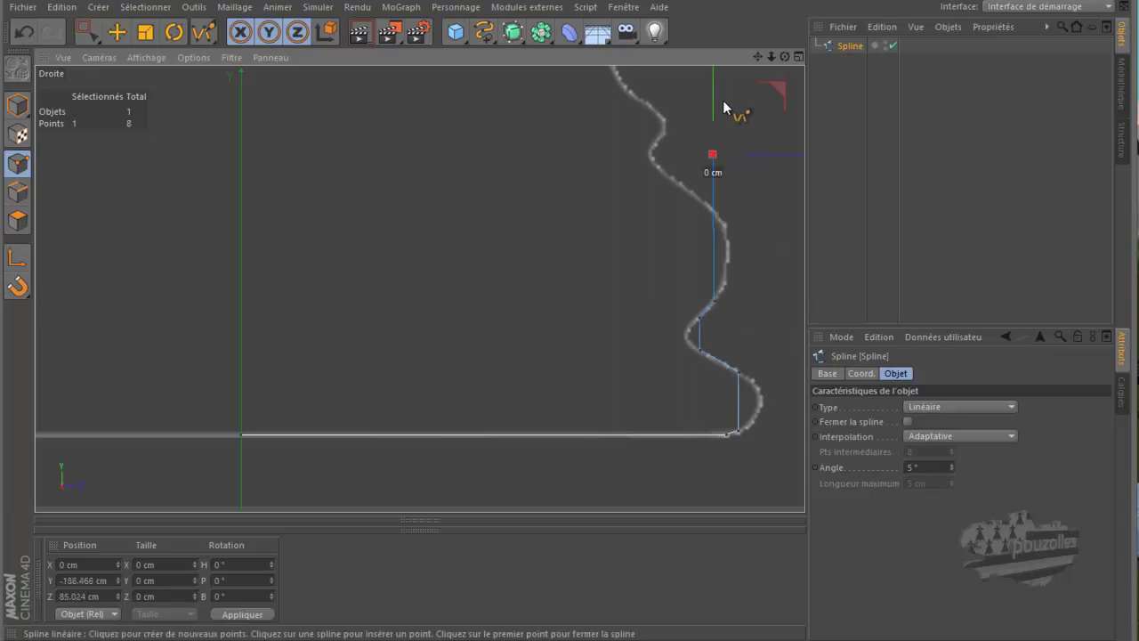
drag(715, 87, 662, 169)
click(662, 171)
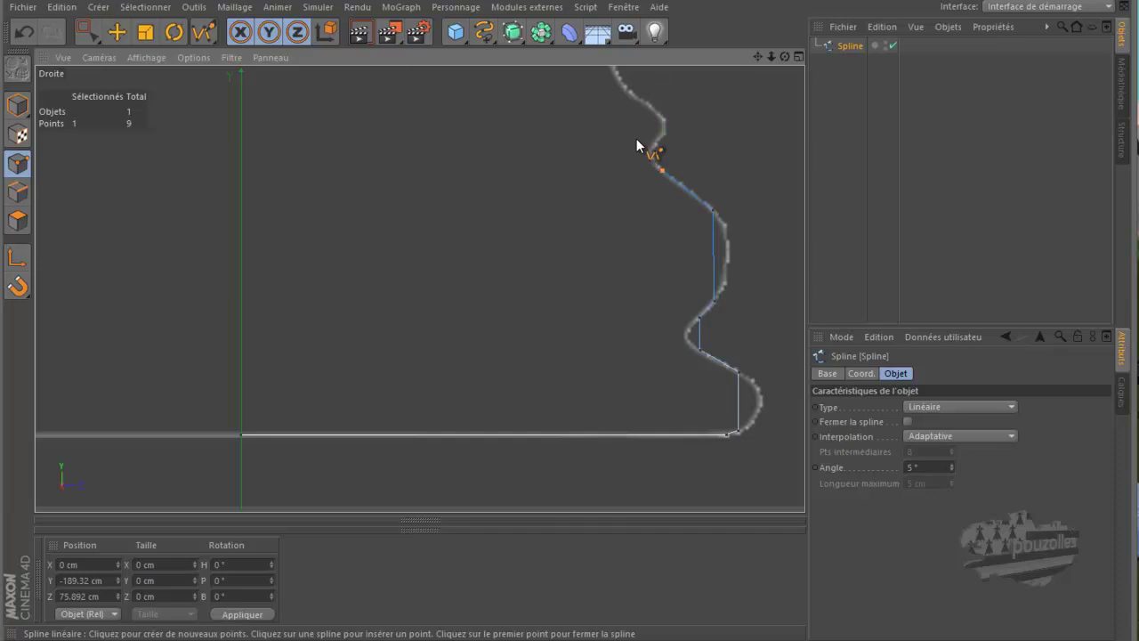
Step: Trace the small ring above the base with three points, ending at the foot of the shaft near Y -175 cm, Z 70 cm
scroll(671, 110, up, 4)
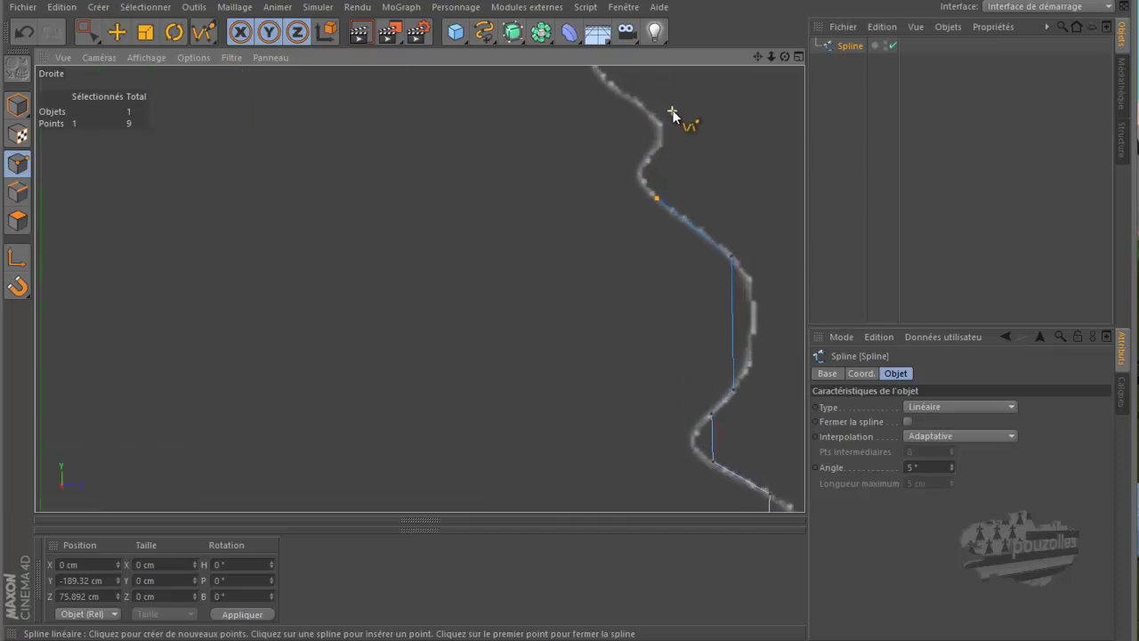
click(650, 159)
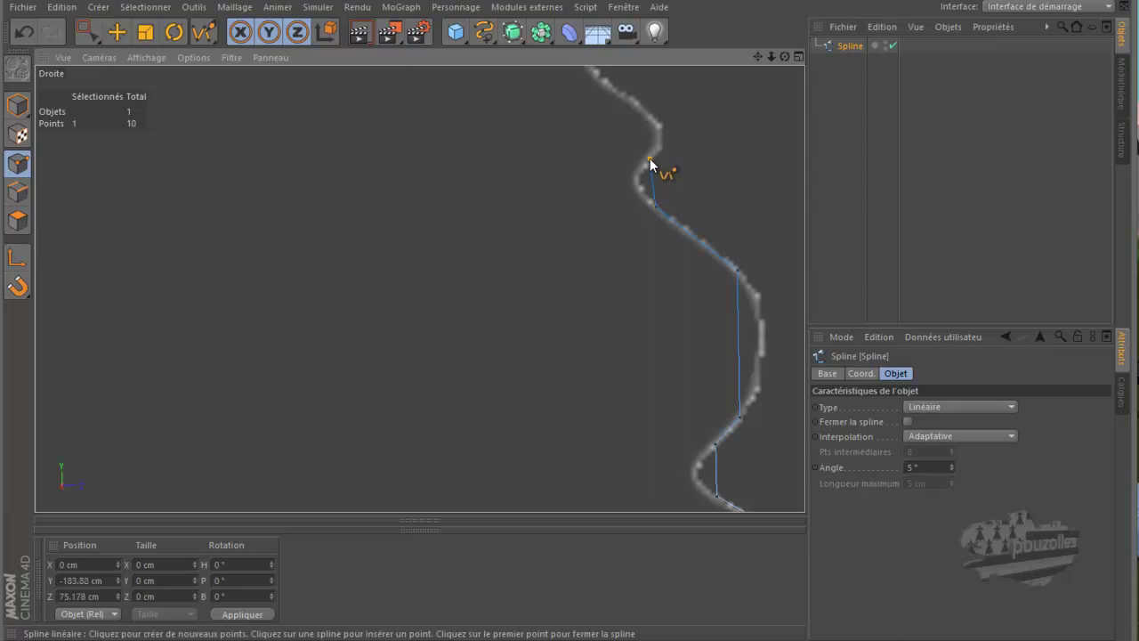
click(649, 113)
drag(756, 55, 571, 320)
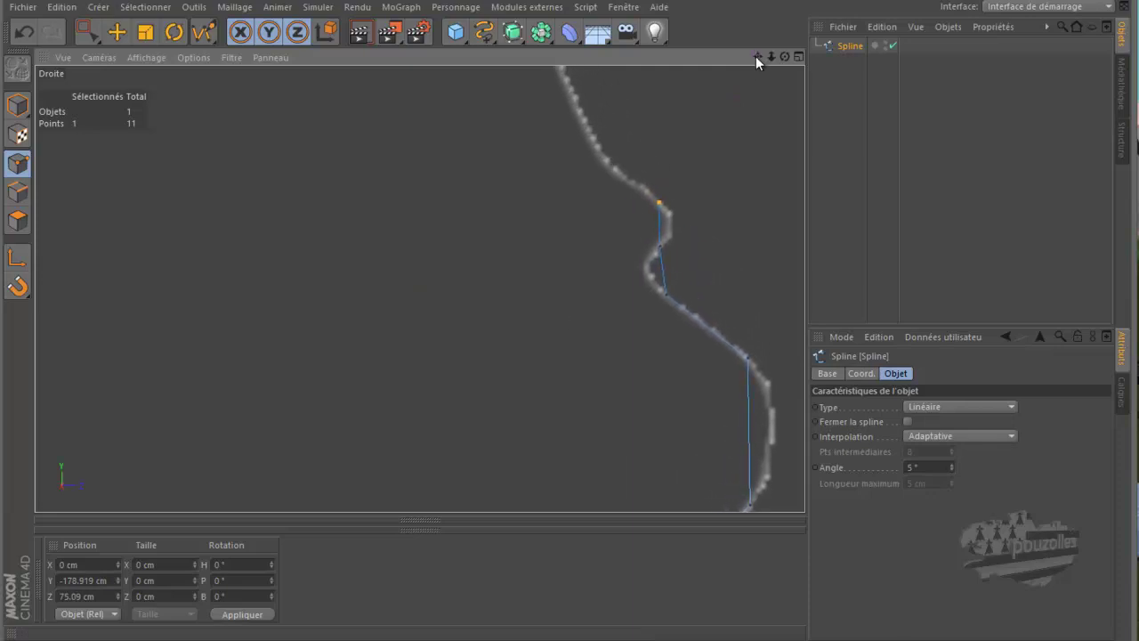
click(611, 166)
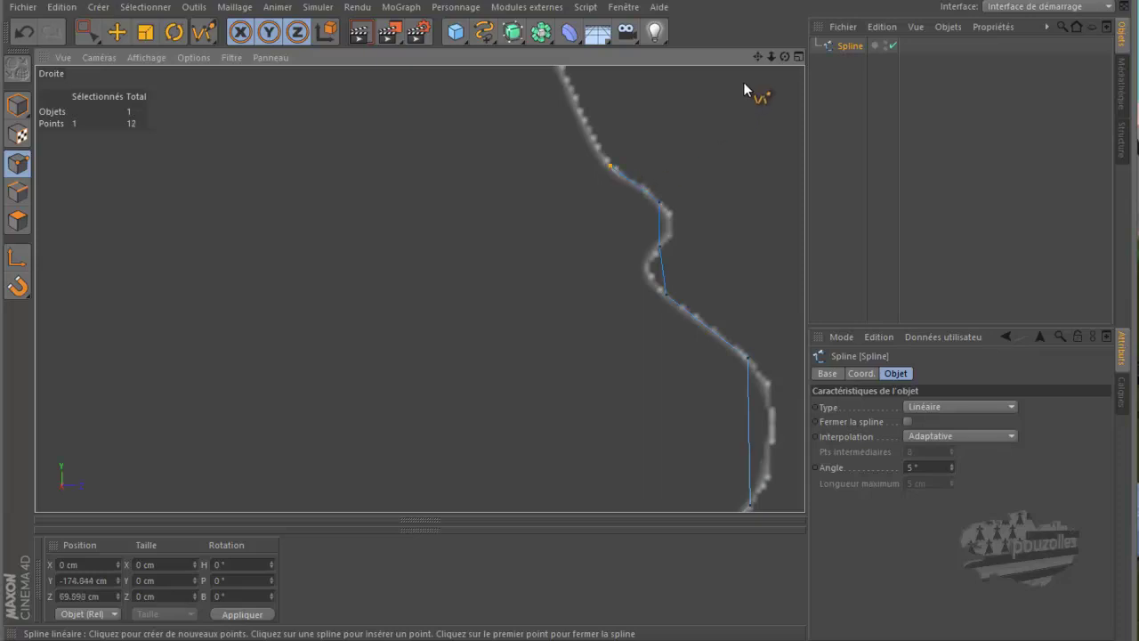
Step: Span the curved shaft with one straight spline segment up to its top, at about Y 35 cm, Z 31 cm
drag(758, 56, 671, 81)
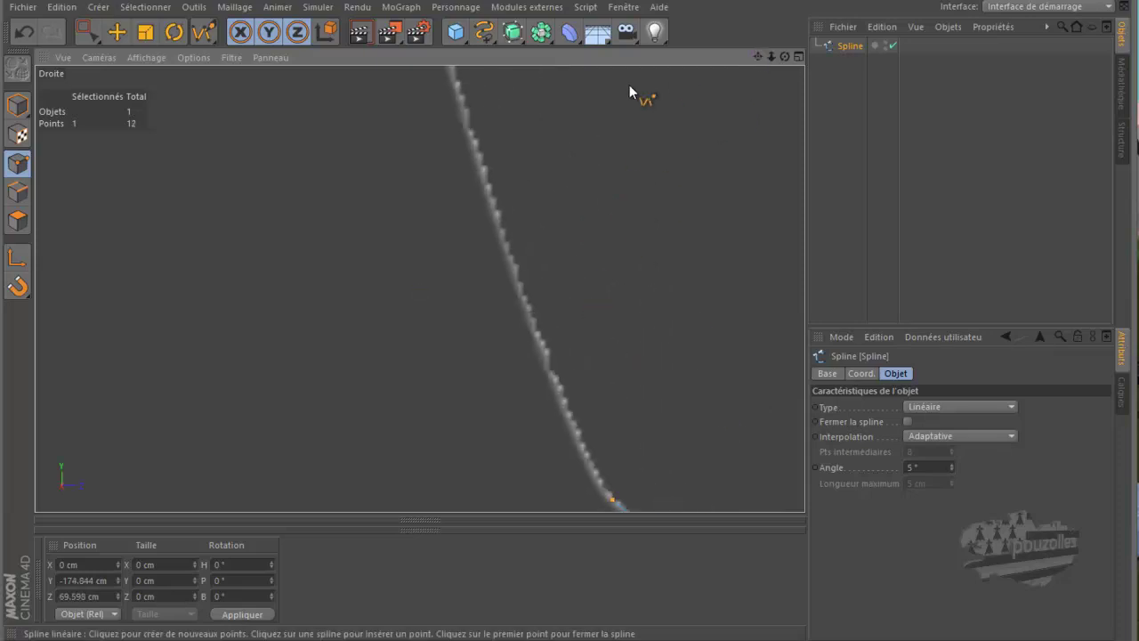
scroll(661, 325, down, 8)
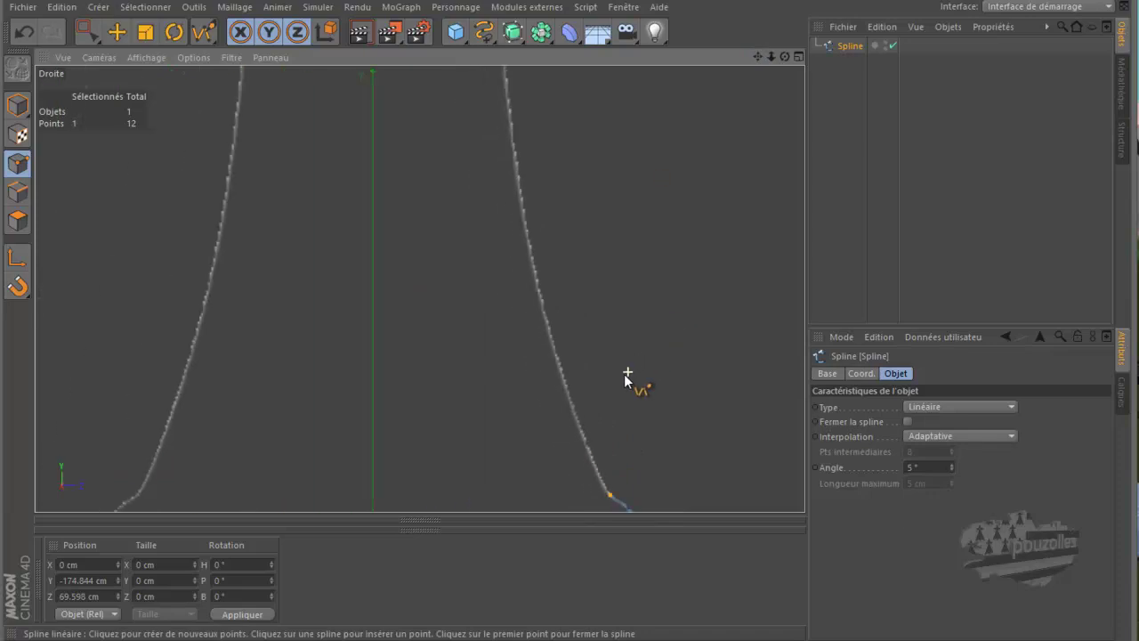
scroll(617, 383, down, 4)
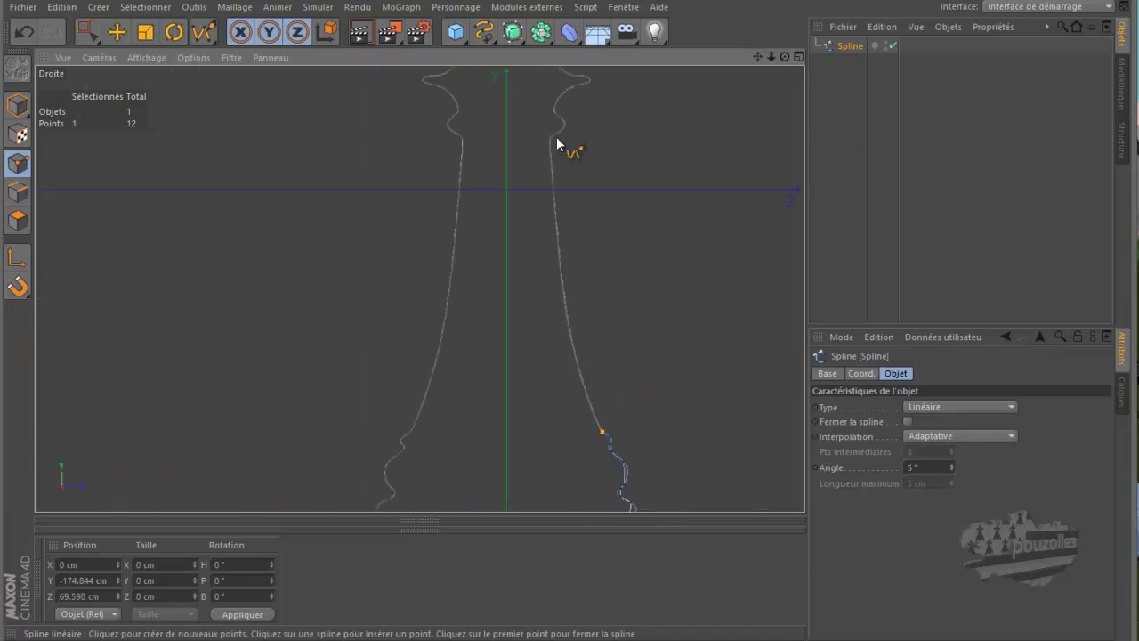
scroll(550, 142, up, 3)
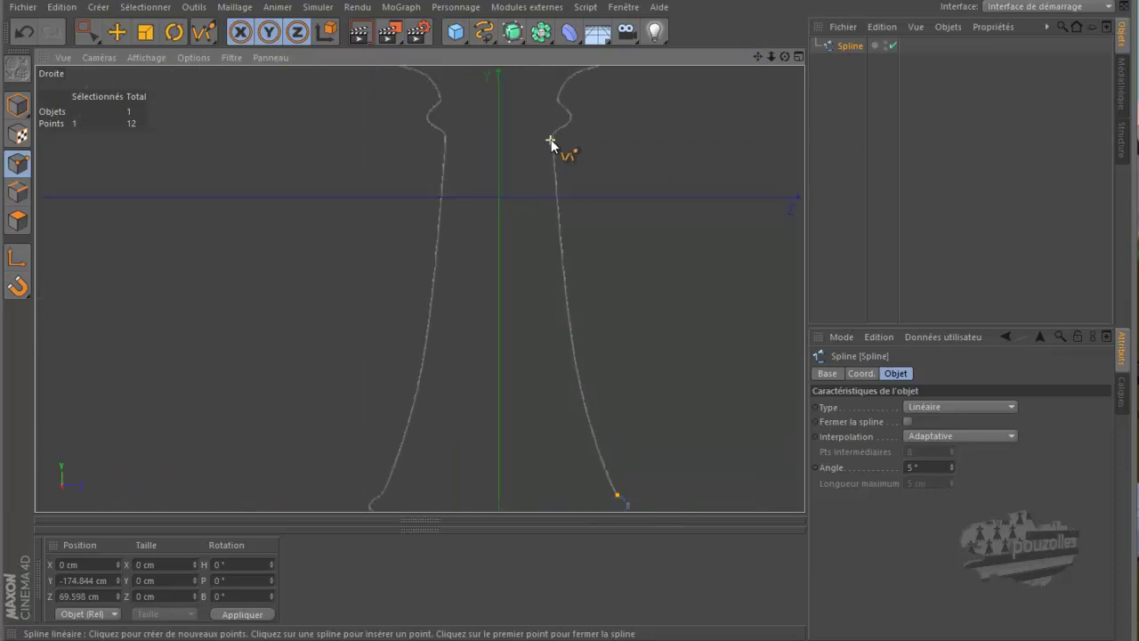
scroll(555, 138, up, 5)
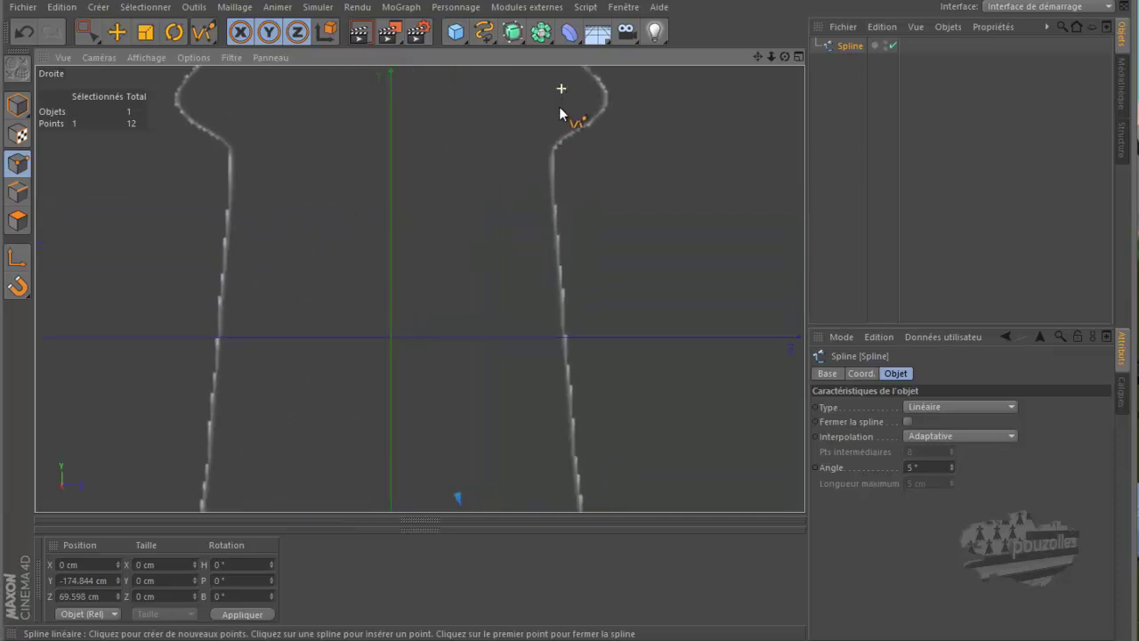
click(553, 161)
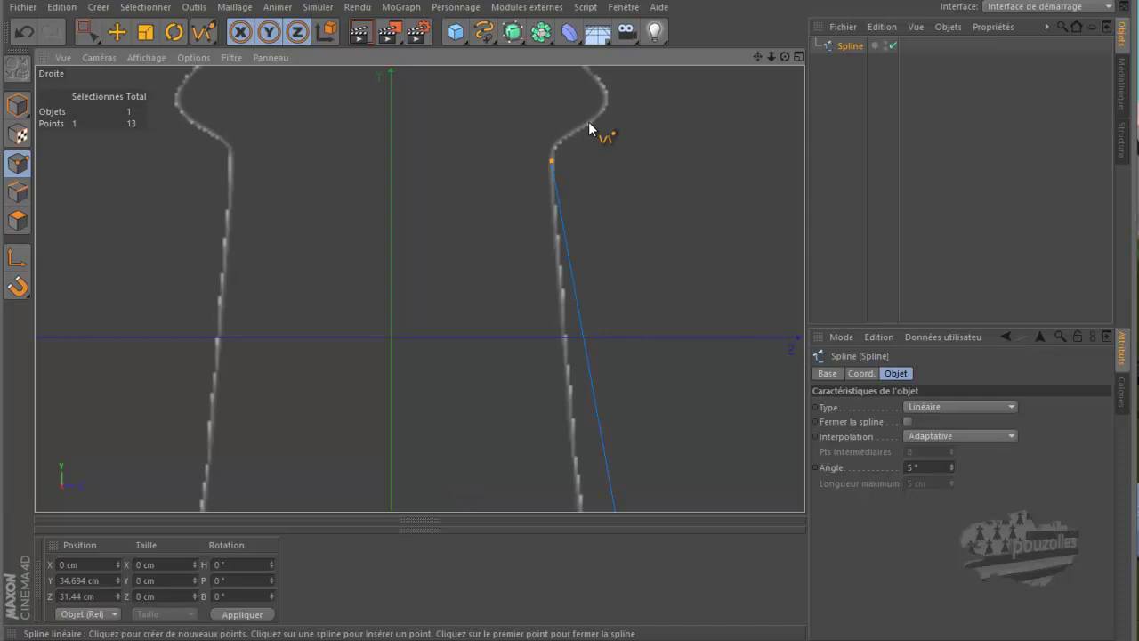
Step: Trace the lowest collar ring above the shaft with four spline points, ending just above the notch over it
click(592, 120)
drag(764, 55, 636, 131)
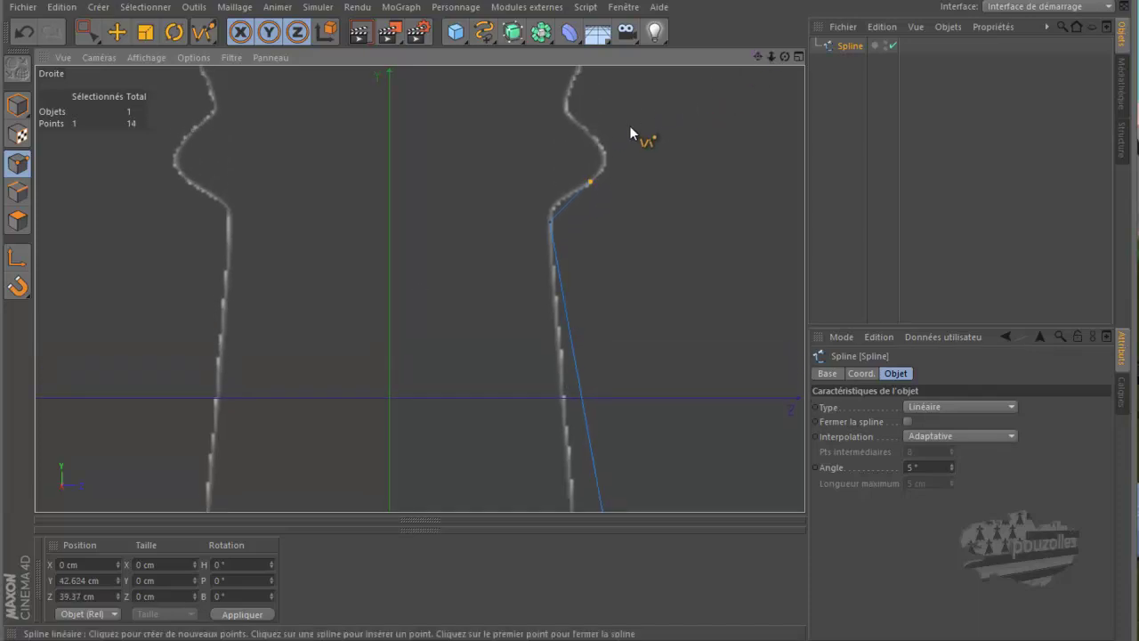
click(596, 135)
click(574, 118)
click(571, 84)
Step: Trace the widest, pointed collar with four spline points, ending on its upper slope at about Y 88 cm, Z 38 cm
drag(757, 56, 757, 234)
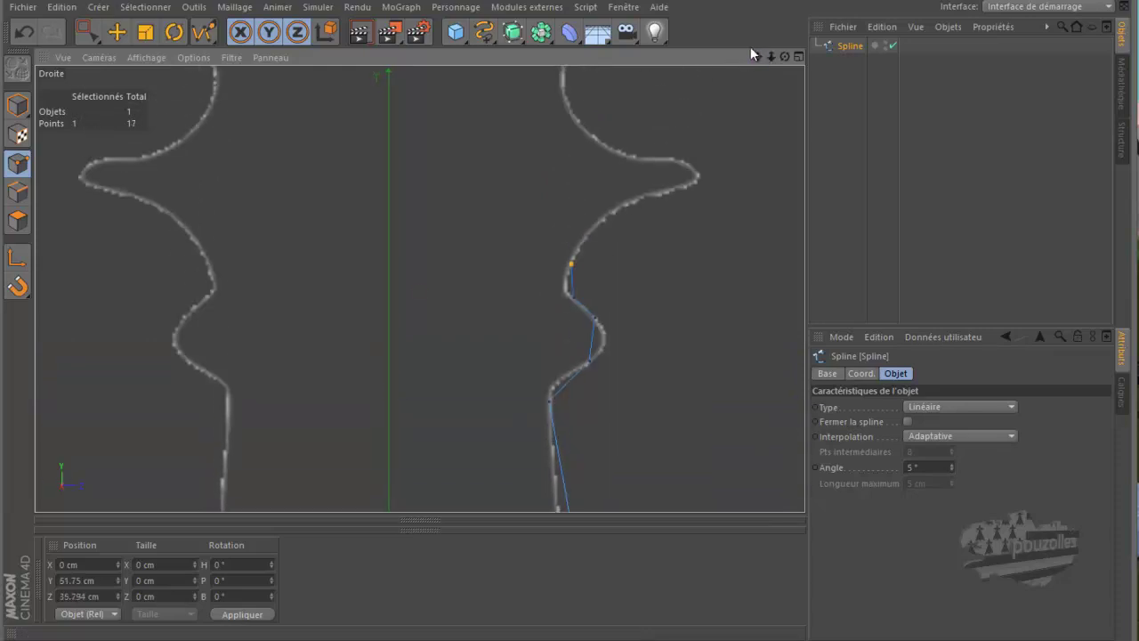
click(601, 219)
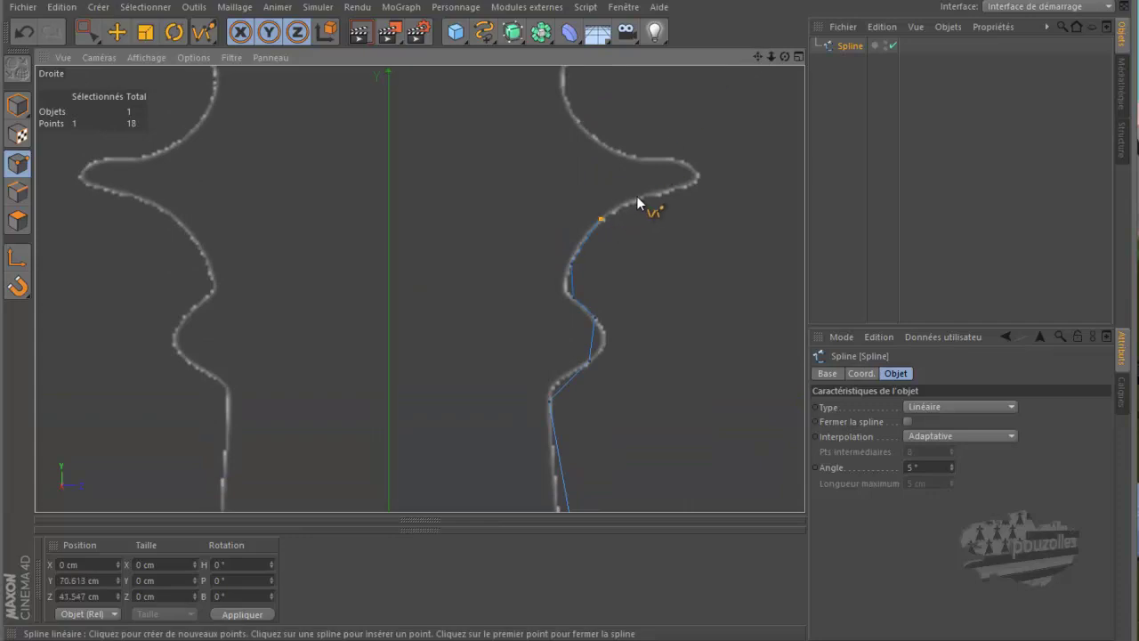
click(683, 186)
click(681, 161)
click(584, 131)
Step: Trace the neck and rounded upper collar with six spline points, ending at the foot of the crown near Y 121 cm, Z 32 cm
alt+middle_drag(569, 328, 570, 317)
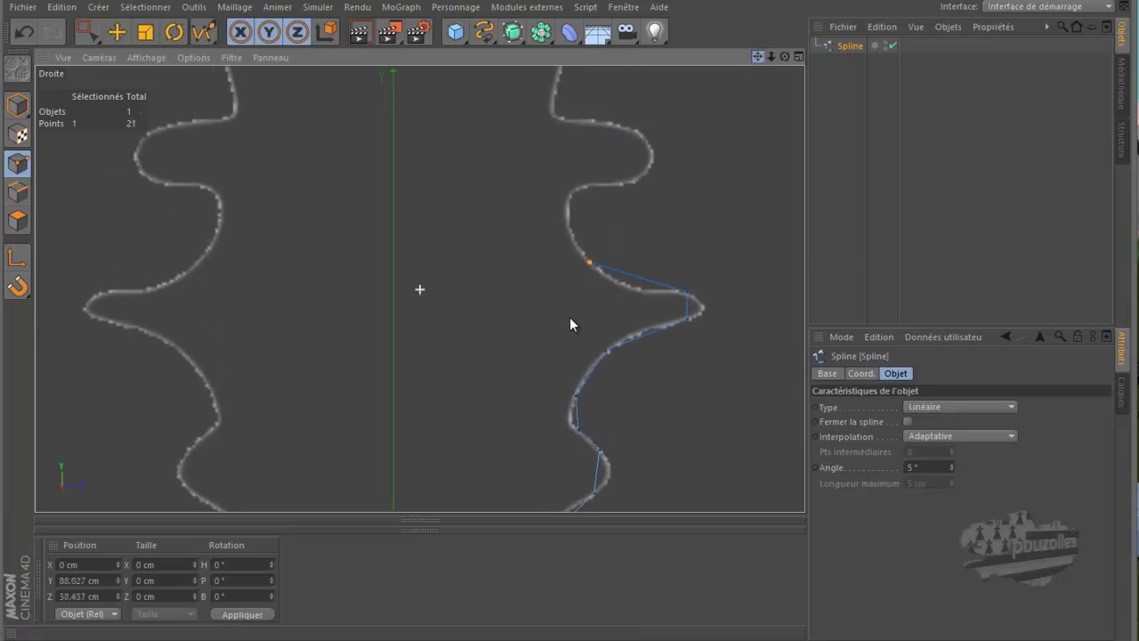
click(567, 214)
click(588, 186)
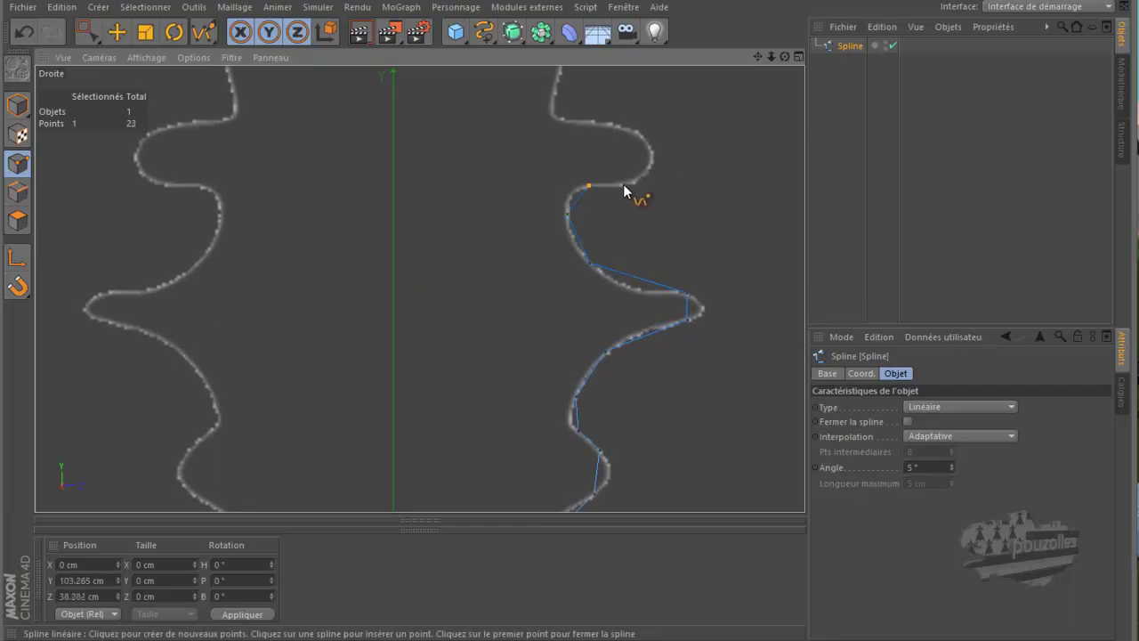
click(628, 183)
click(629, 130)
click(572, 118)
click(555, 93)
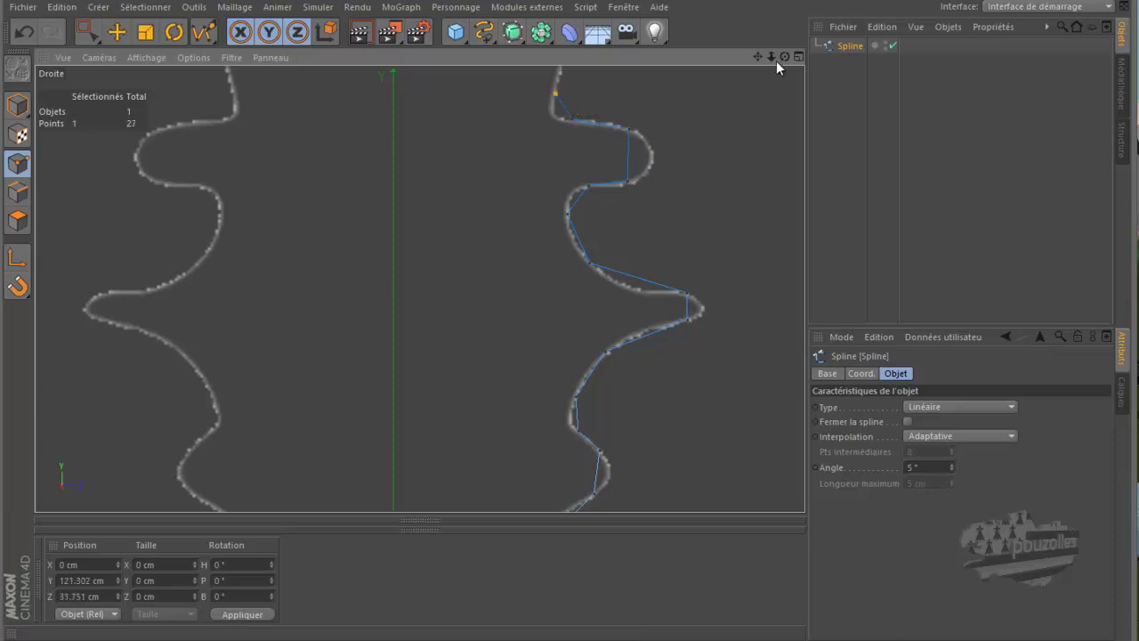
Step: Extend the spline up the crown's flared side to about Y 178 cm, Z 47 cm, and cut across below its notches to the finial's foot
mouse_move(758, 56)
mouse_down()
mouse_move(569, 345)
mouse_move(570, 326)
mouse_up()
mouse_move(755, 56)
mouse_down()
mouse_move(572, 329)
mouse_move(580, 338)
mouse_up()
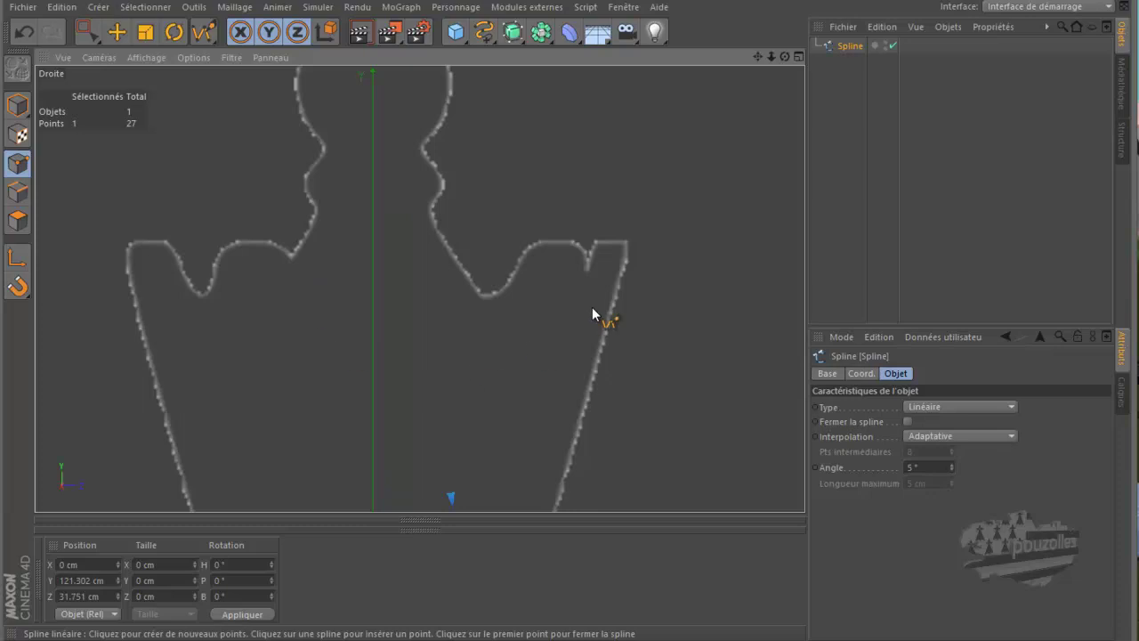
click(615, 304)
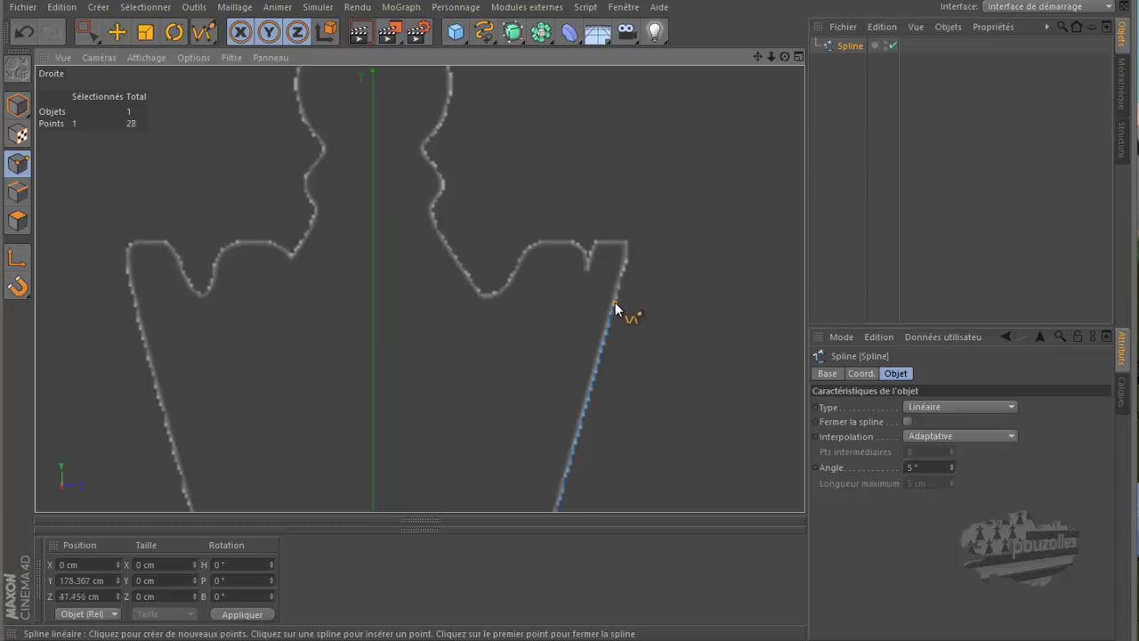
click(500, 312)
click(436, 225)
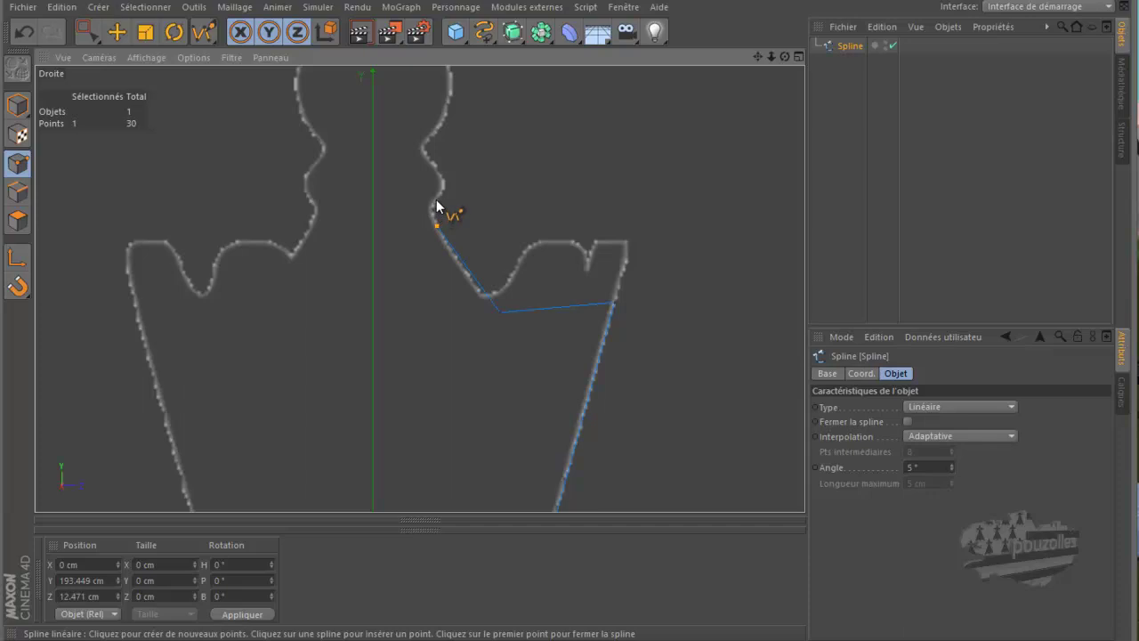
Step: Trace the finial's small ring, neck and round knob with six spline points, ending at the knob's top near Y 237 cm on the axis
click(436, 199)
click(440, 181)
click(427, 152)
click(426, 140)
drag(755, 56, 570, 319)
click(453, 238)
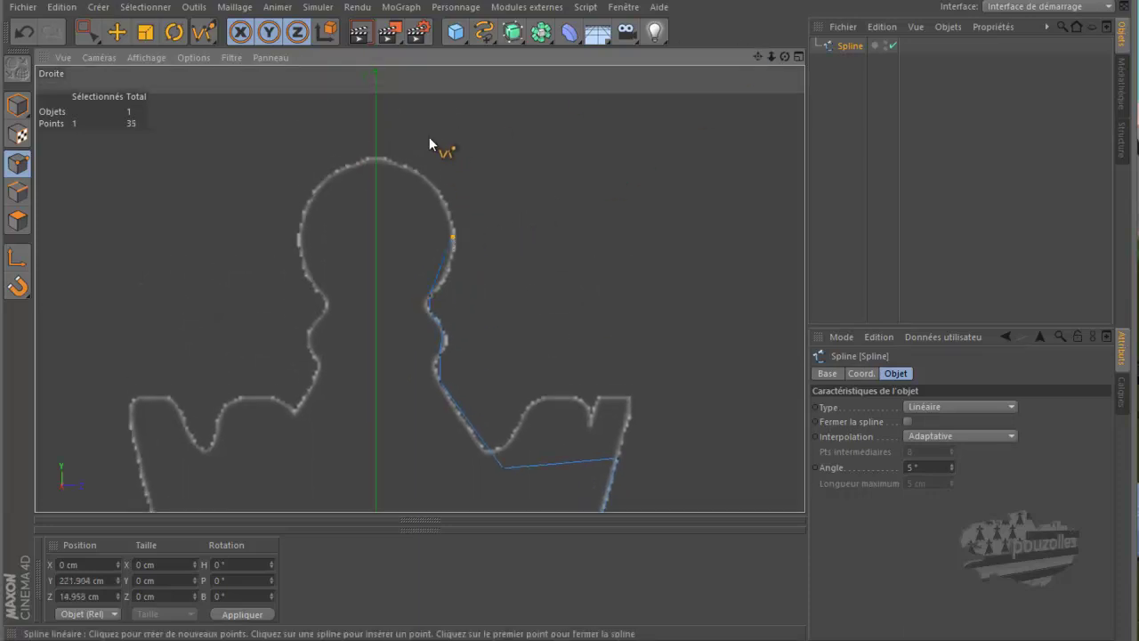
click(376, 159)
Step: Set the Z position of the spline's topmost point to 0 cm
click(92, 33)
drag(394, 131, 360, 193)
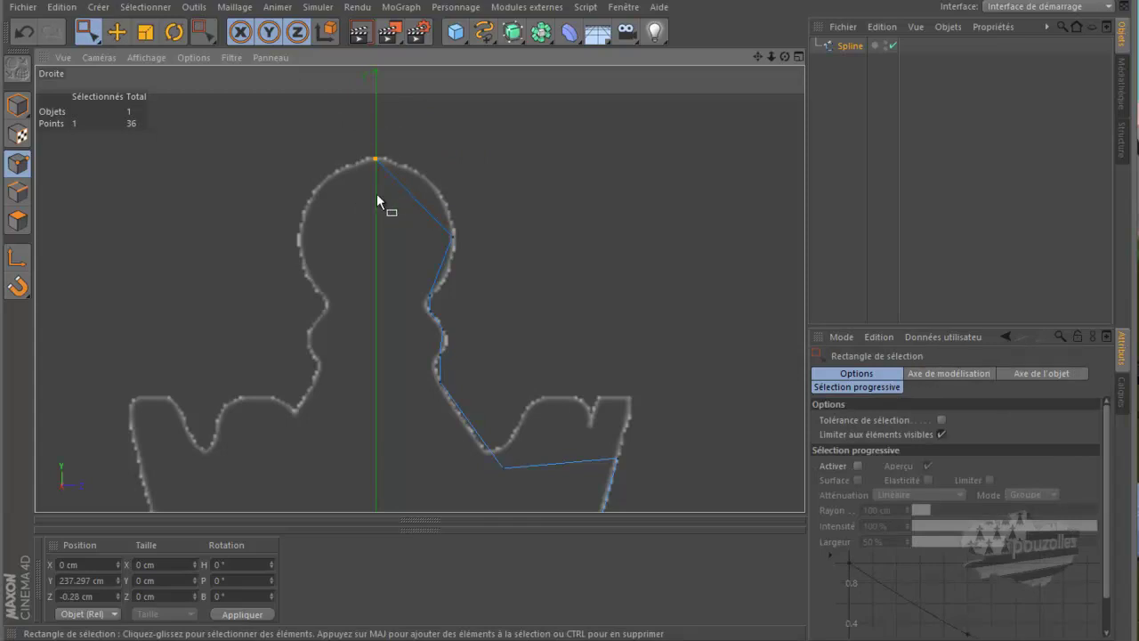
click(92, 596)
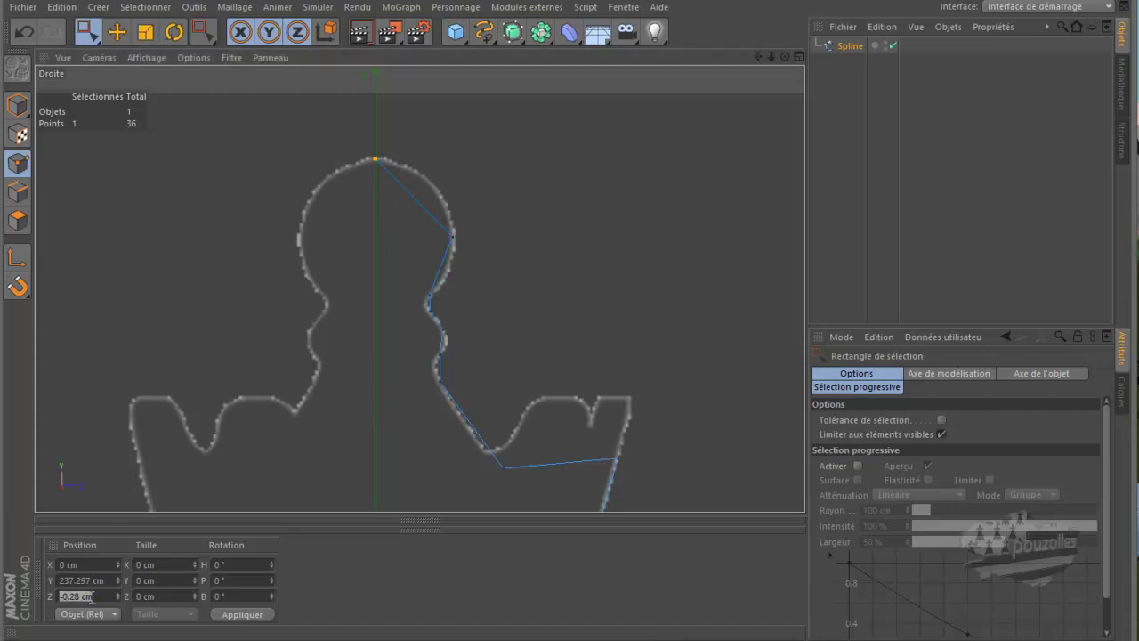
text(0)
click(242, 614)
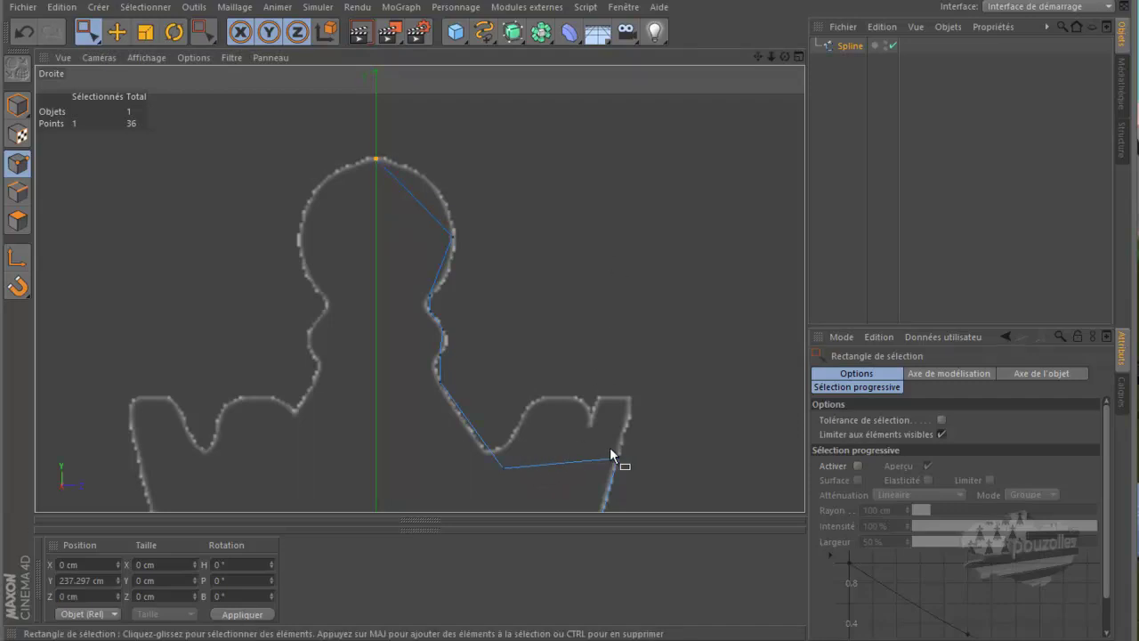
Step: Level the two spline points of the crown's upper edge by setting their Y size to 0 cm
drag(631, 452, 495, 500)
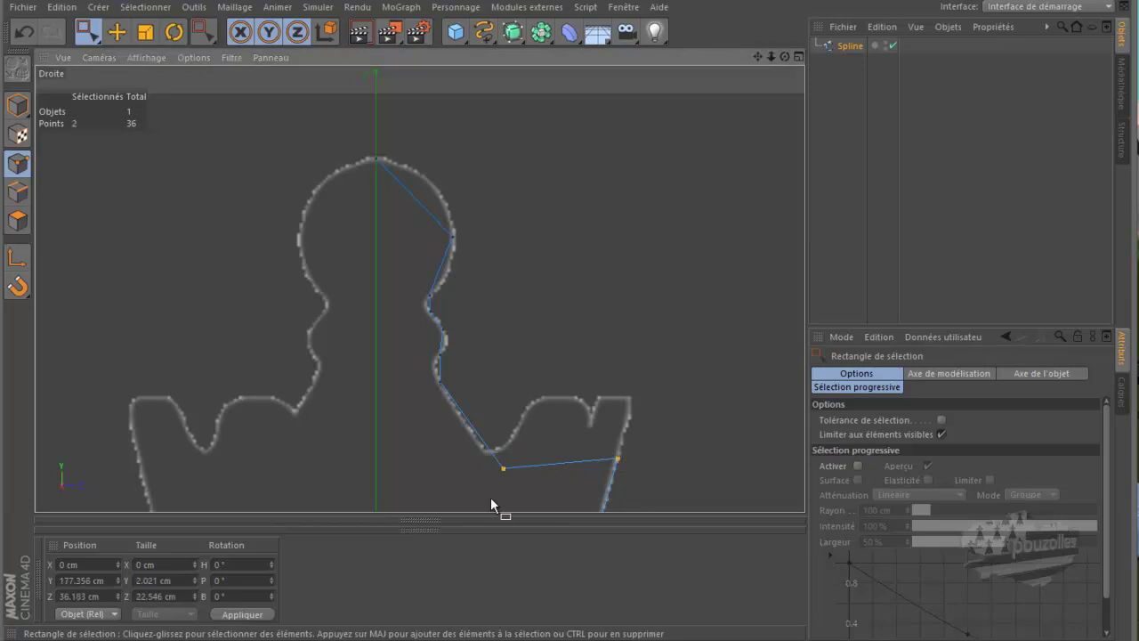
click(165, 580)
text(0)
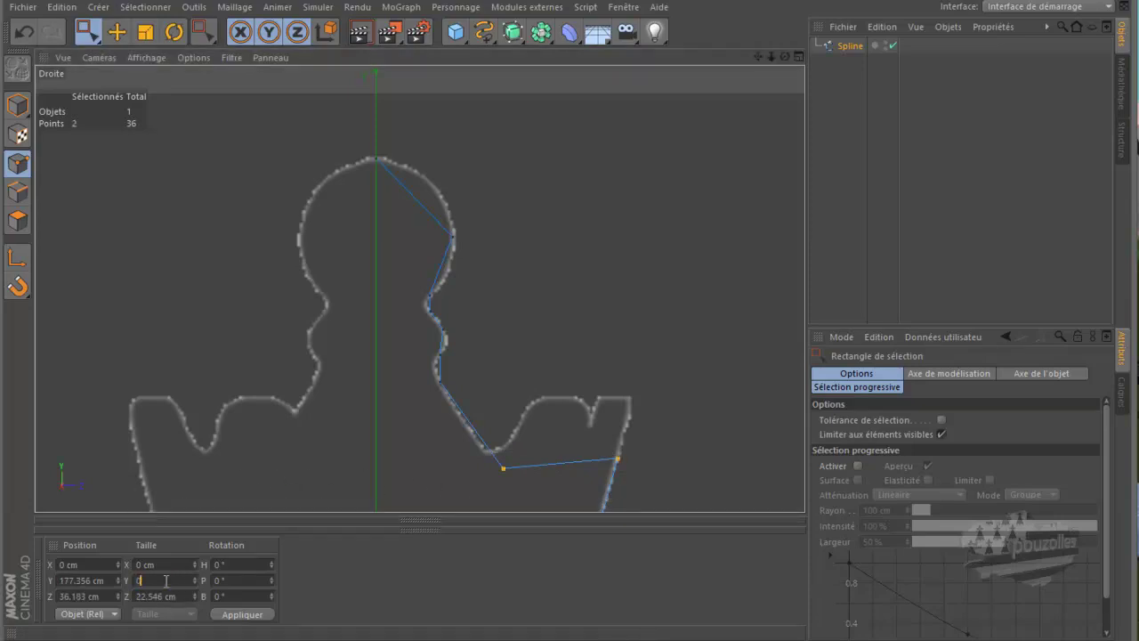
click(242, 614)
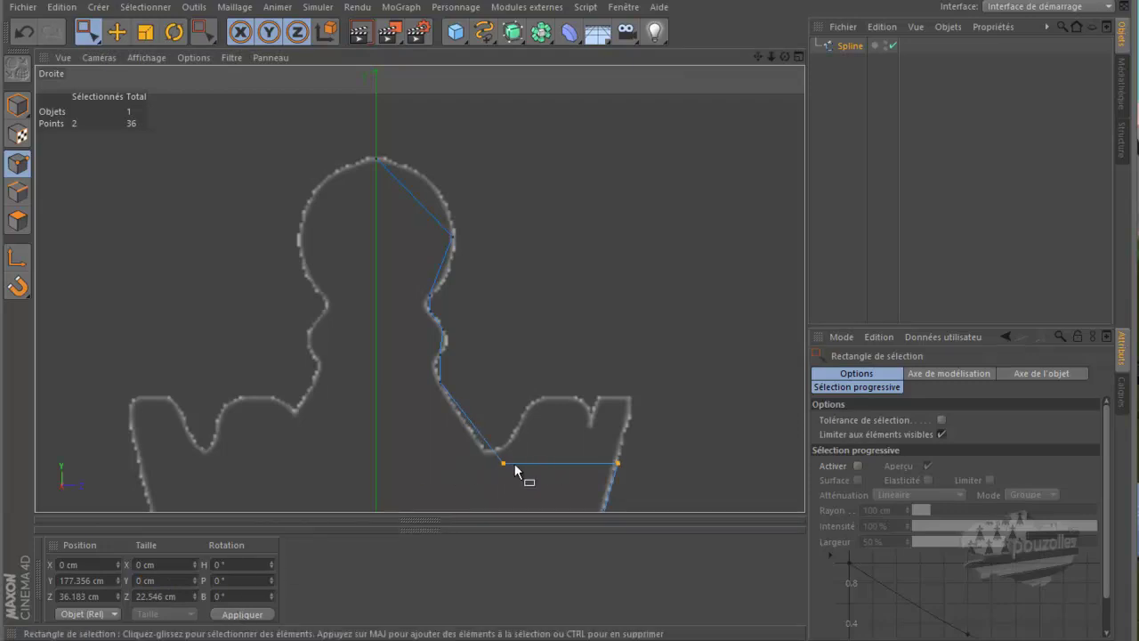
drag(524, 447, 498, 495)
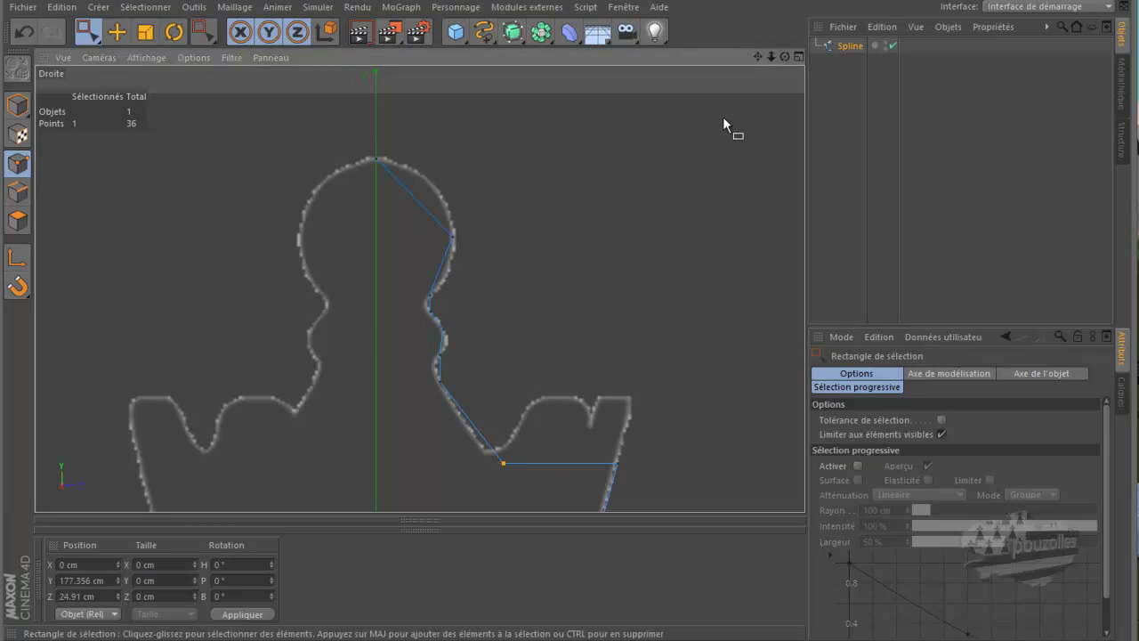
Step: Check the spline's points along the base's bottom edge and its end point on the axis by selecting them
drag(757, 56, 569, 321)
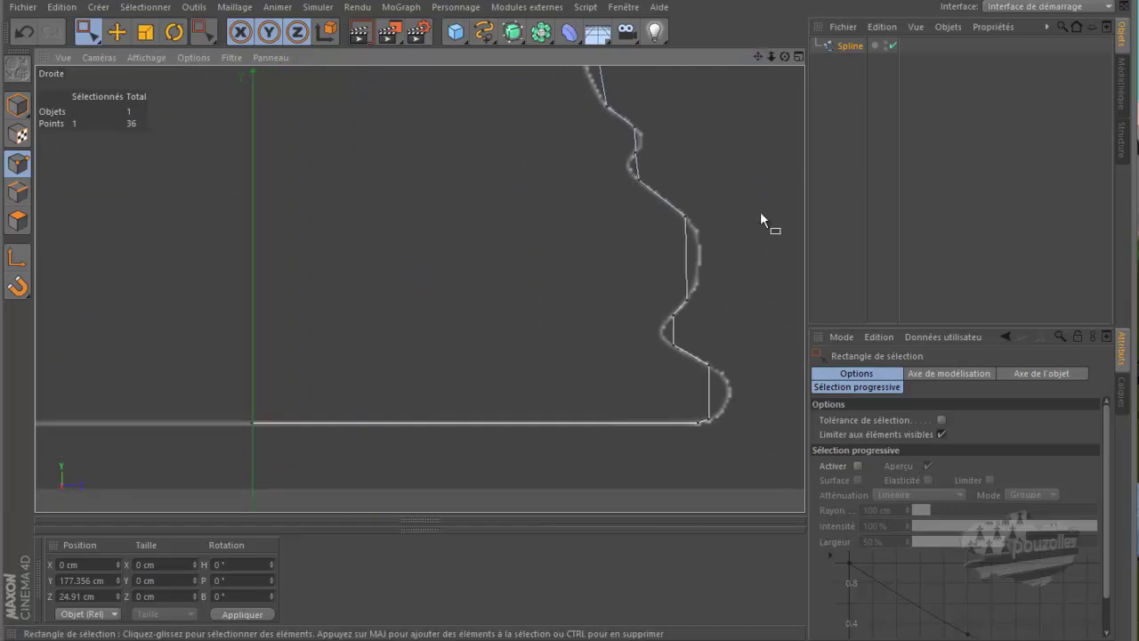
drag(208, 399, 701, 480)
drag(272, 401, 235, 462)
scroll(517, 338, down, 6)
scroll(505, 423, down, 4)
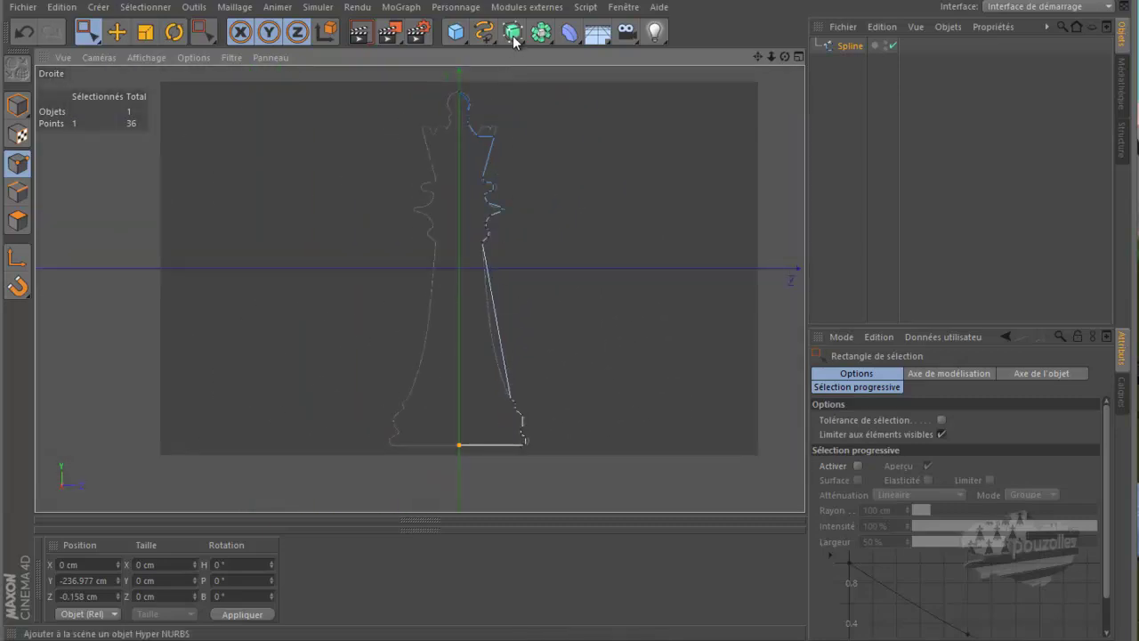
Step: Add a Révolution NURBS object and make the spline its child to revolve the profile
click(513, 32)
click(576, 82)
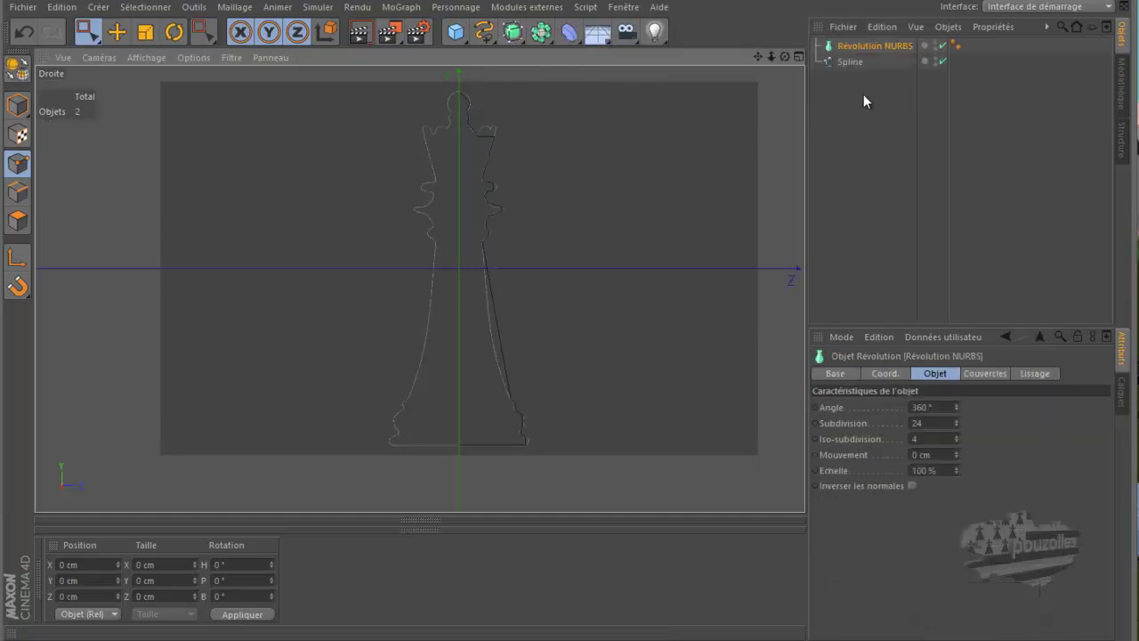
drag(851, 63, 865, 45)
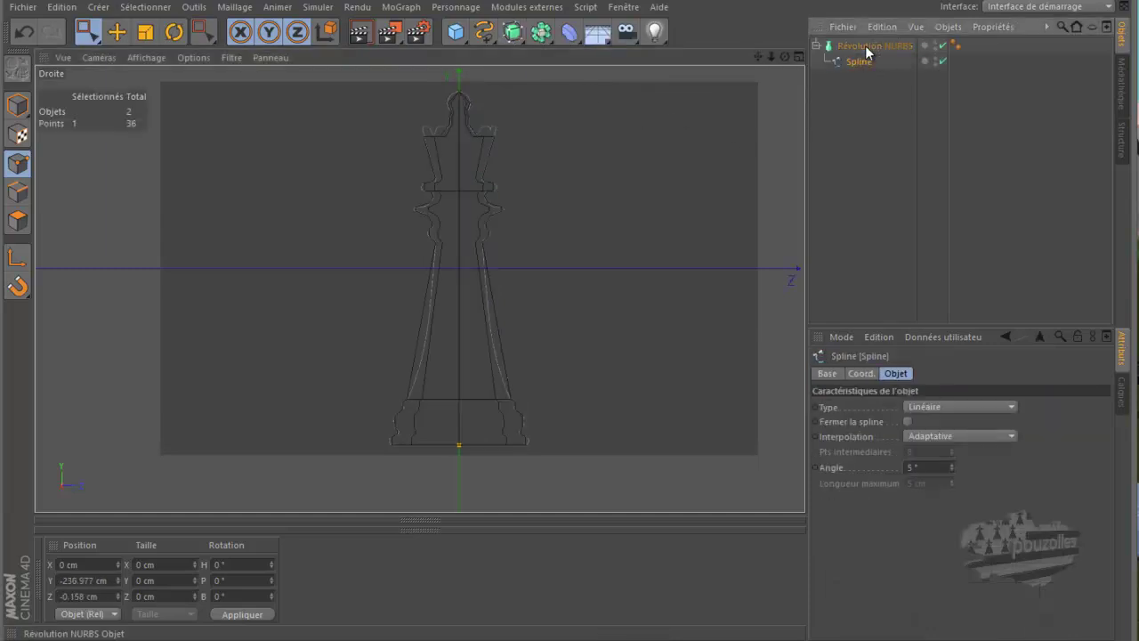
Step: Examine the whole revolved chess piece in a maximized perspective view
middle_click(317, 212)
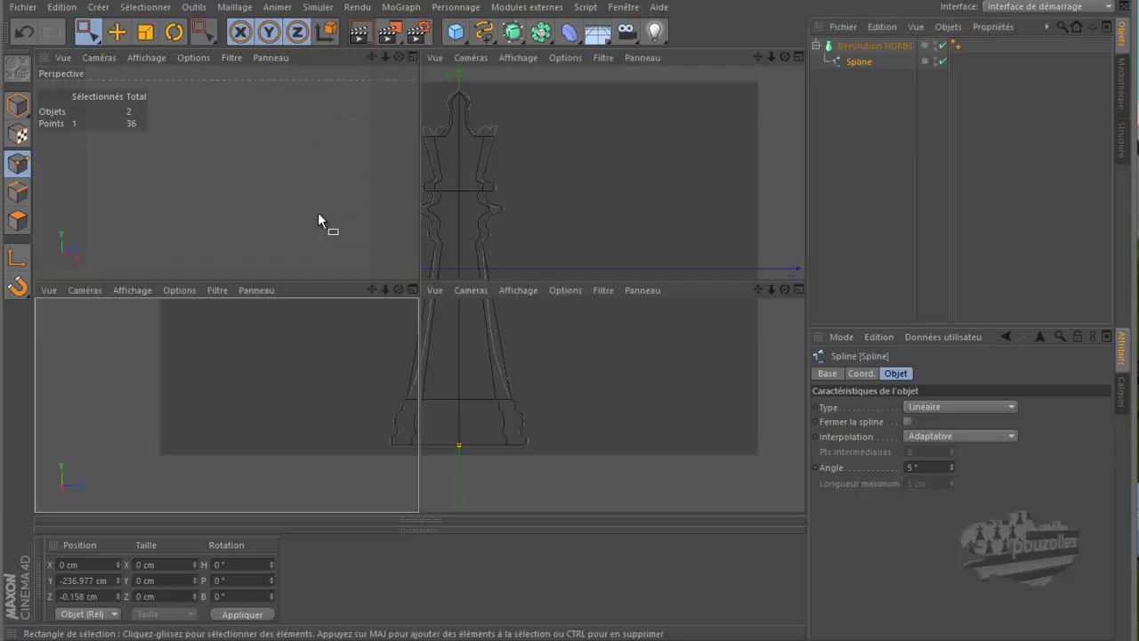
middle_click(311, 209)
scroll(323, 257, down, 2)
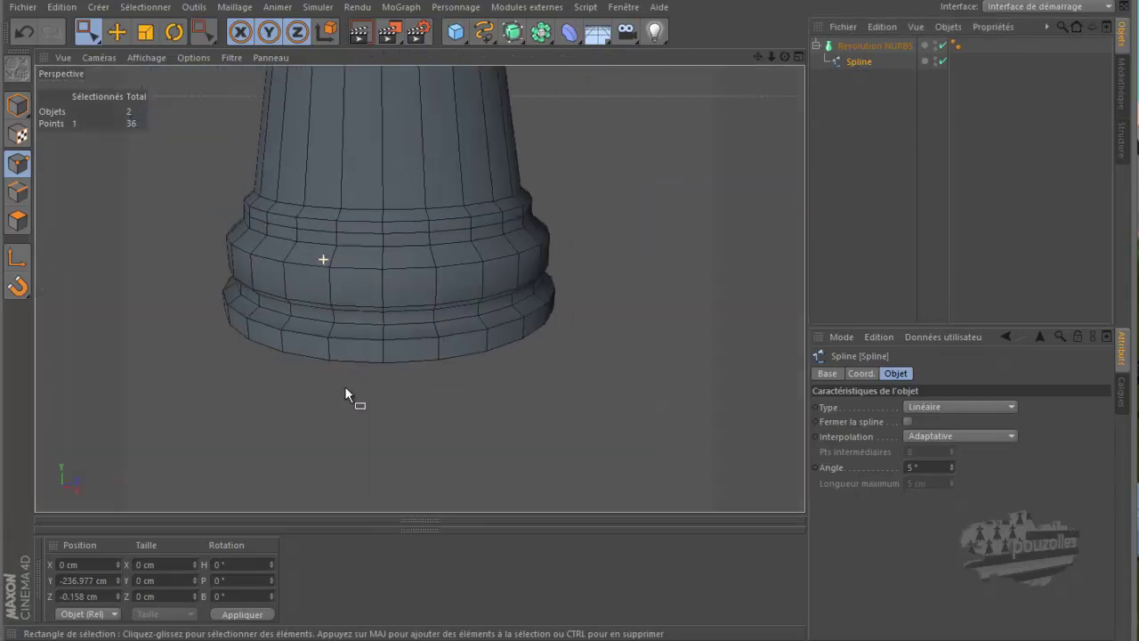
scroll(348, 431, down, 6)
scroll(345, 515, down, 5)
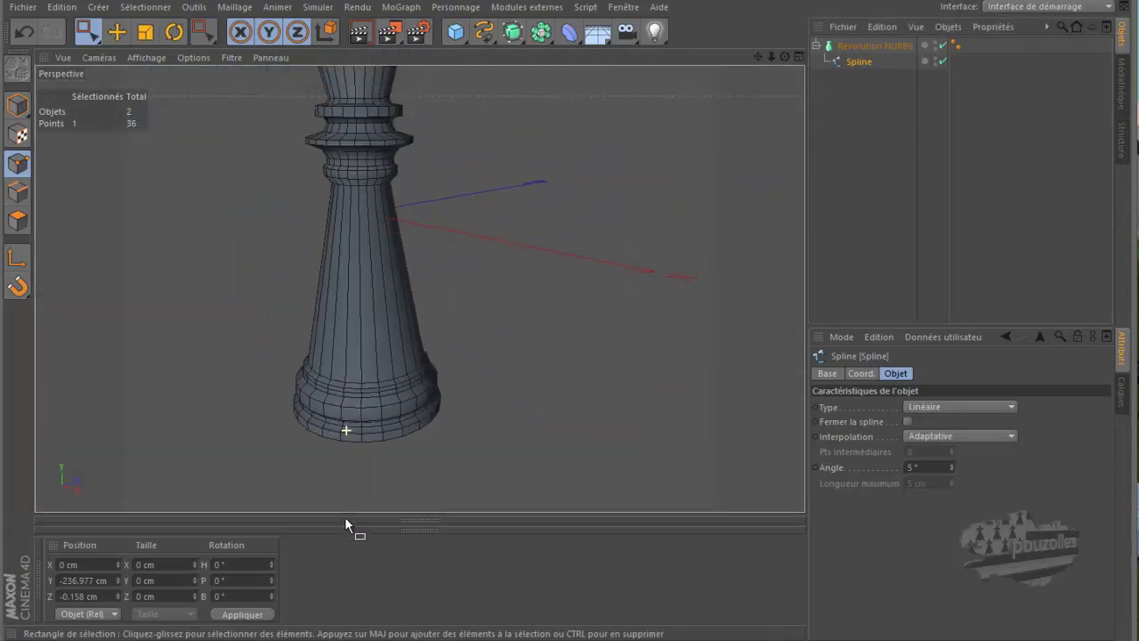
scroll(556, 280, down, 2)
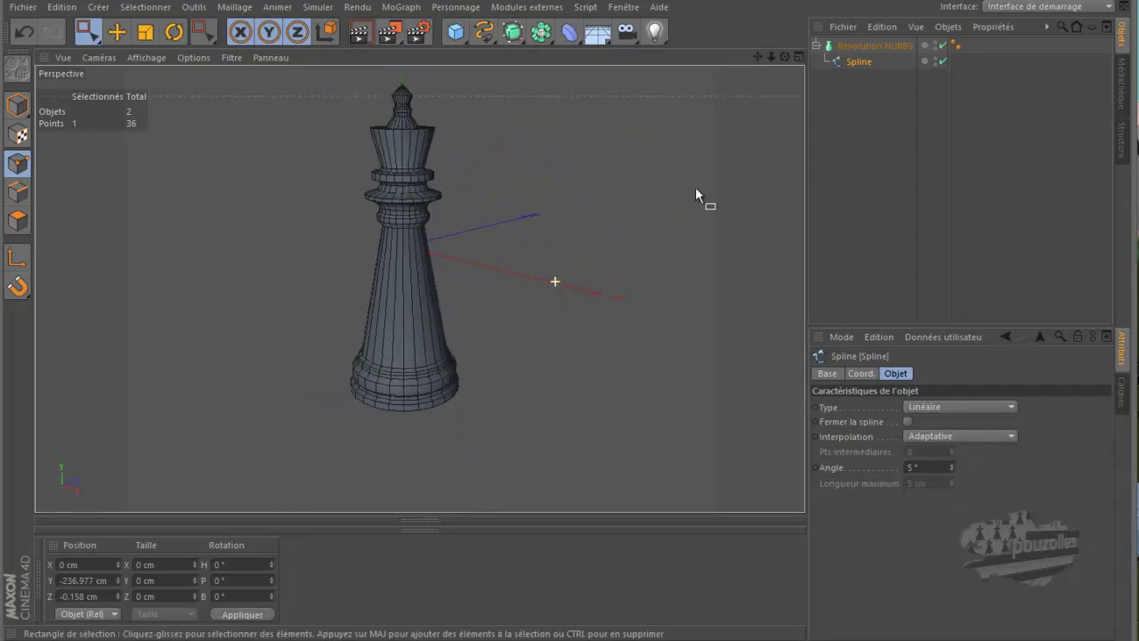
drag(761, 57, 567, 323)
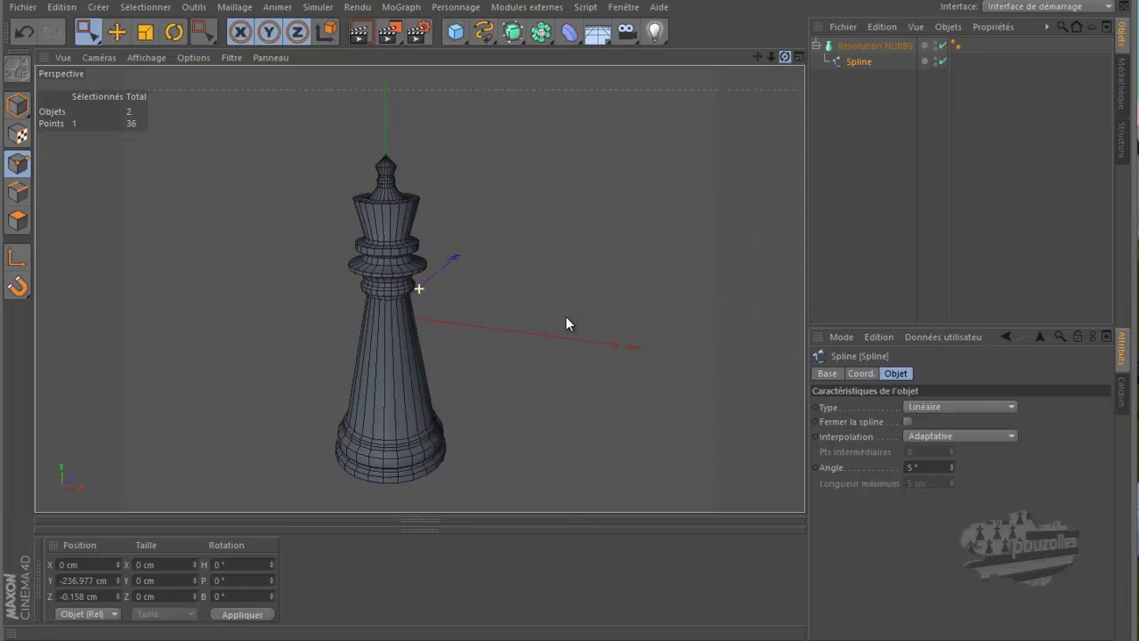
Step: Add a Hyper NURBS object and make the Révolution NURBS its child to smooth the piece
click(514, 34)
drag(857, 60, 866, 42)
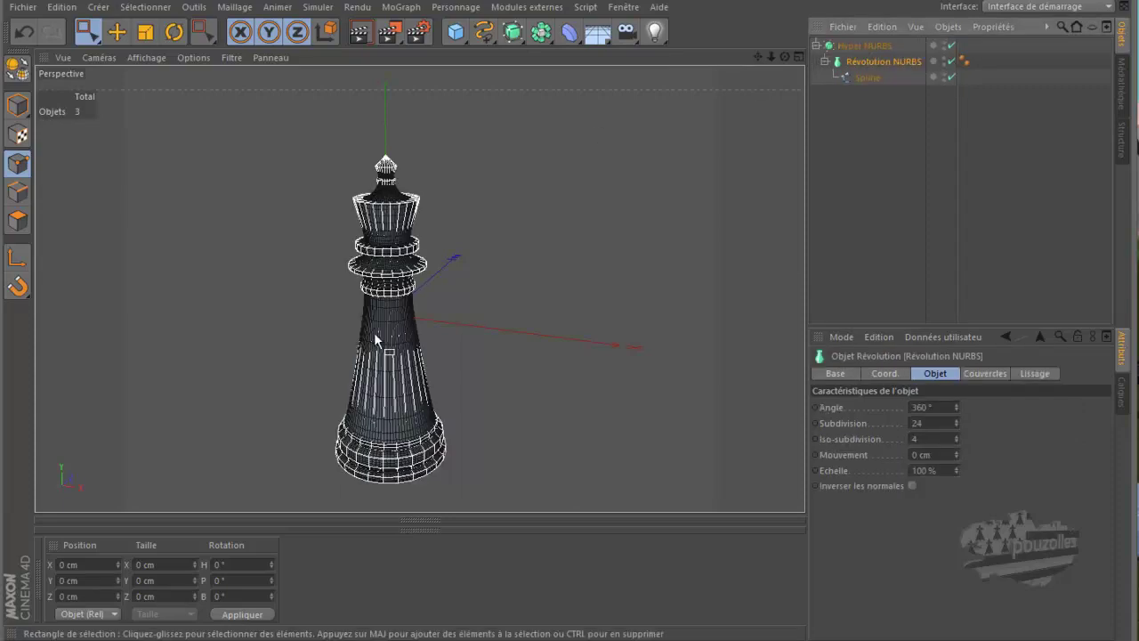
Step: In the right view, move the spline's two outer points of the base's lowest ring outward to about Z 94.9 cm
middle_click(251, 362)
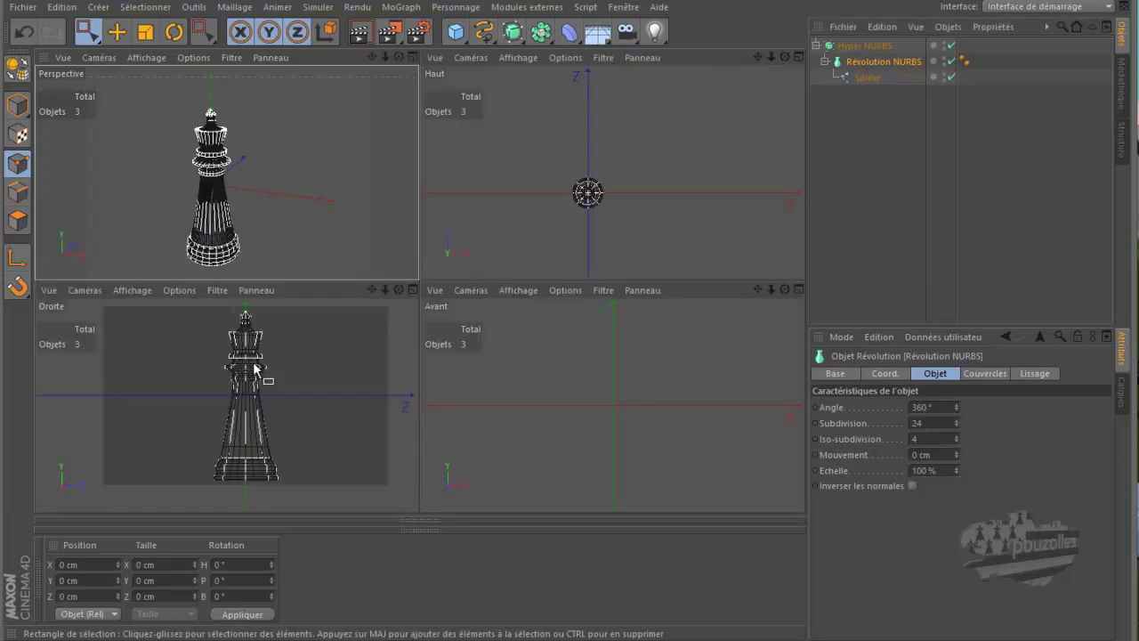
middle_click(269, 388)
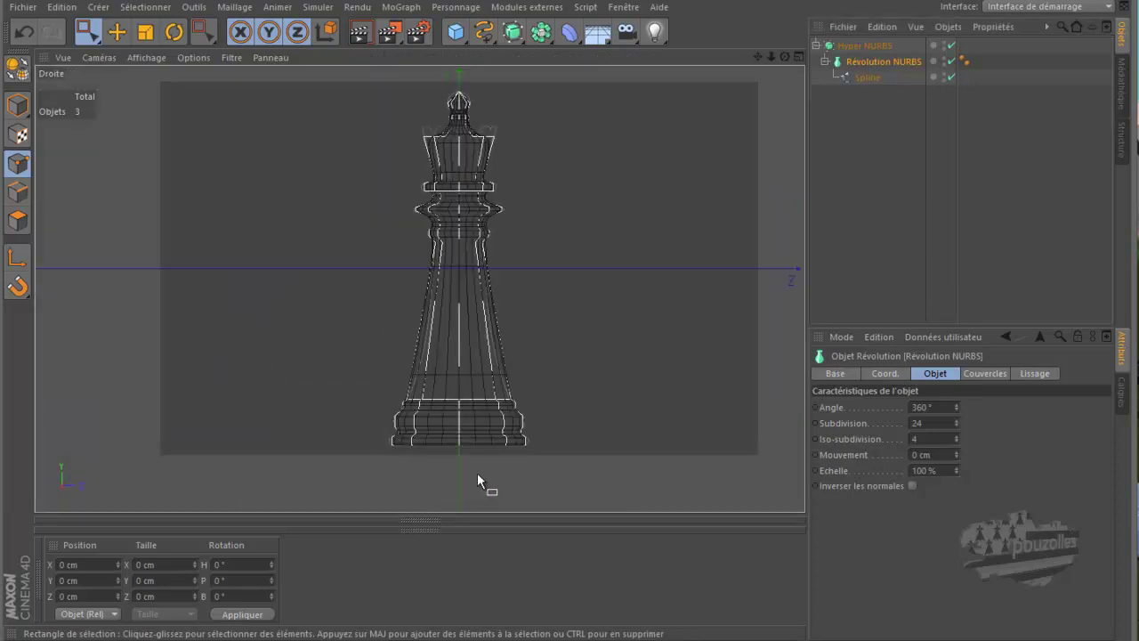
scroll(478, 472, up, 3)
scroll(546, 400, up, 5)
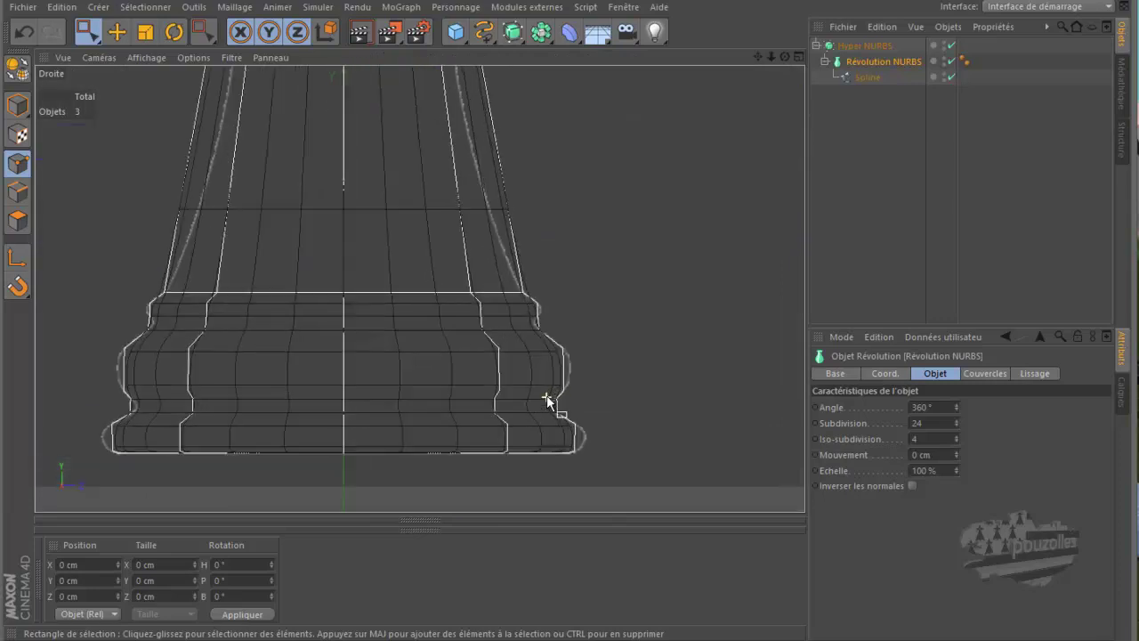
scroll(546, 398, up, 5)
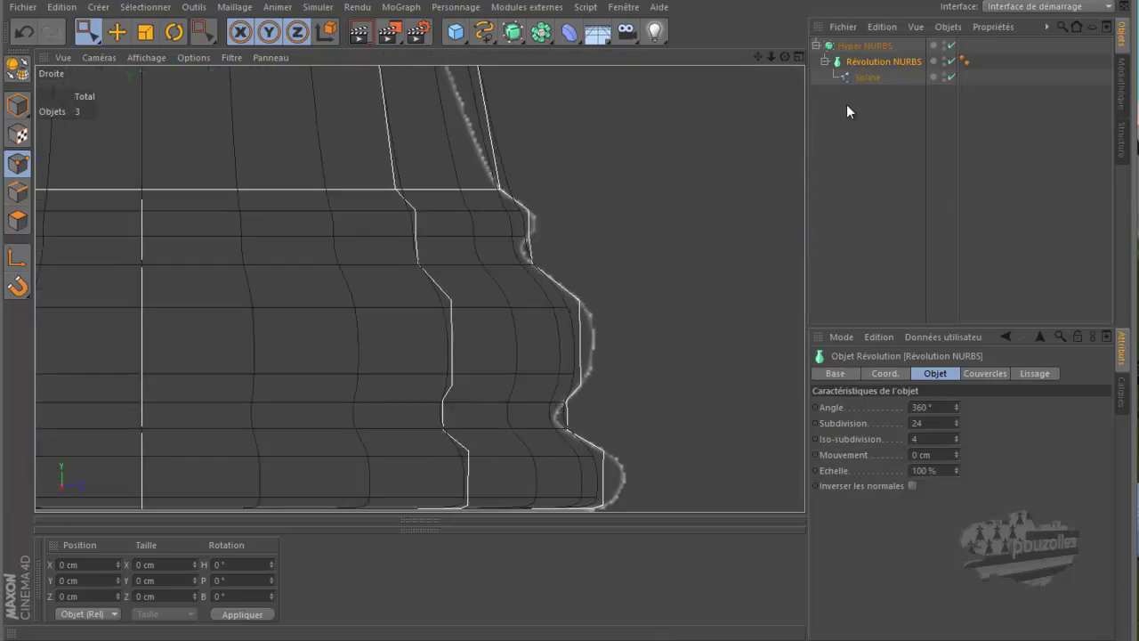
click(861, 78)
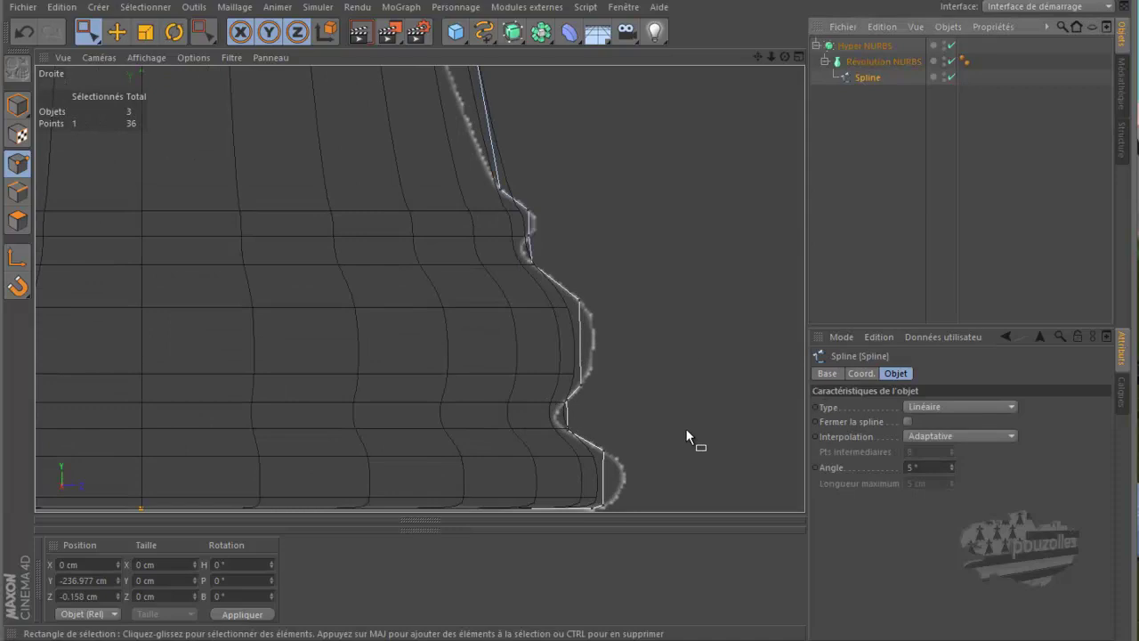
drag(660, 435, 601, 515)
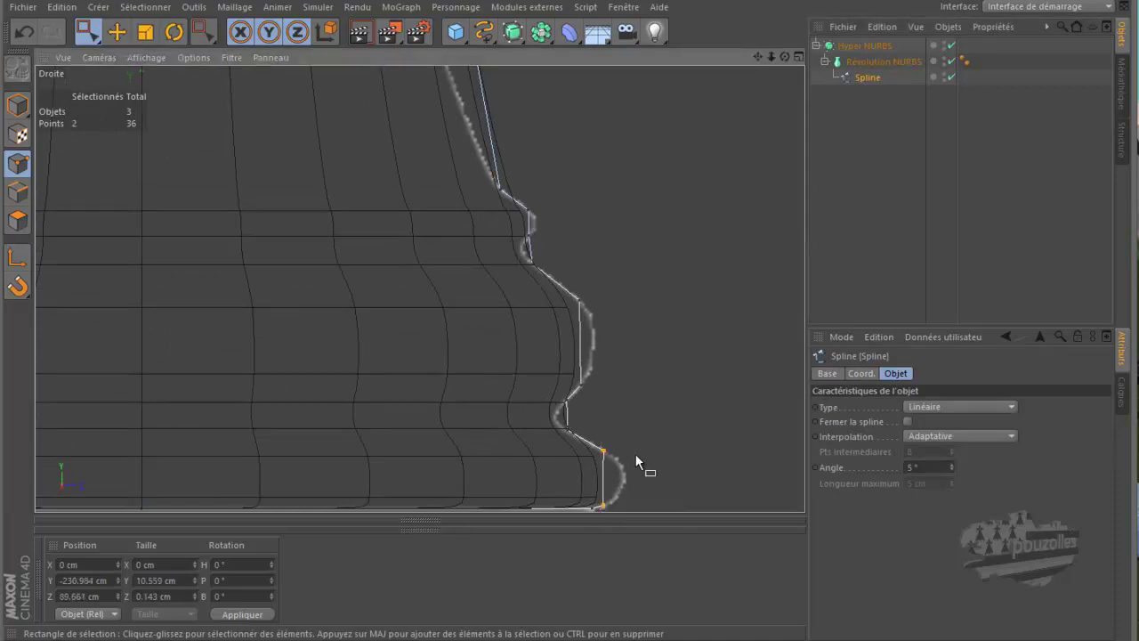
key(e)
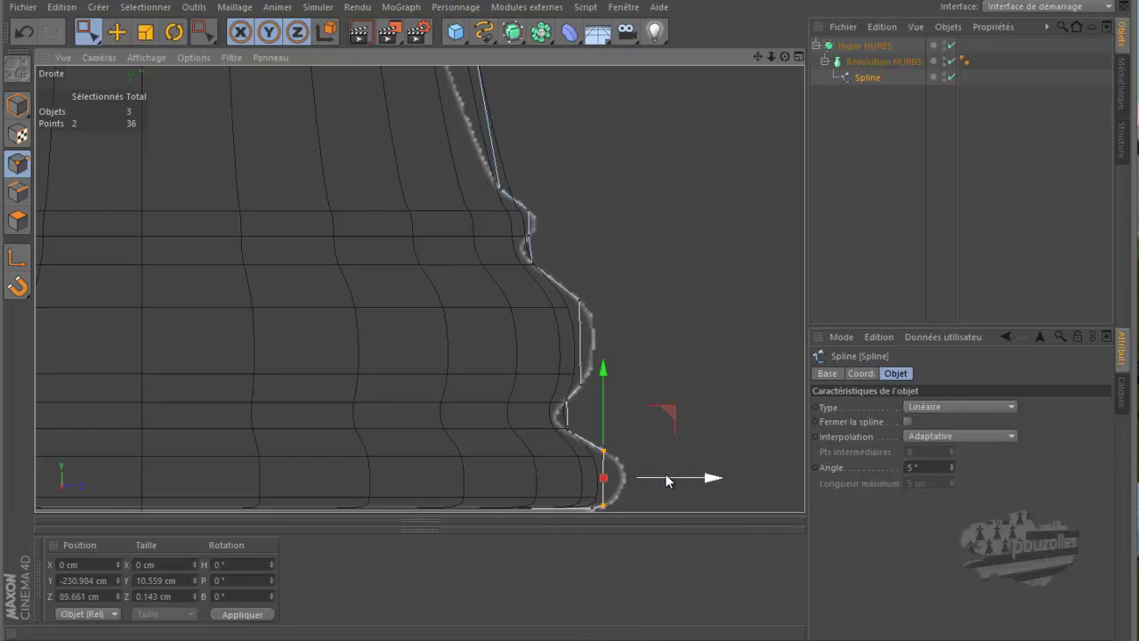
drag(664, 474, 694, 478)
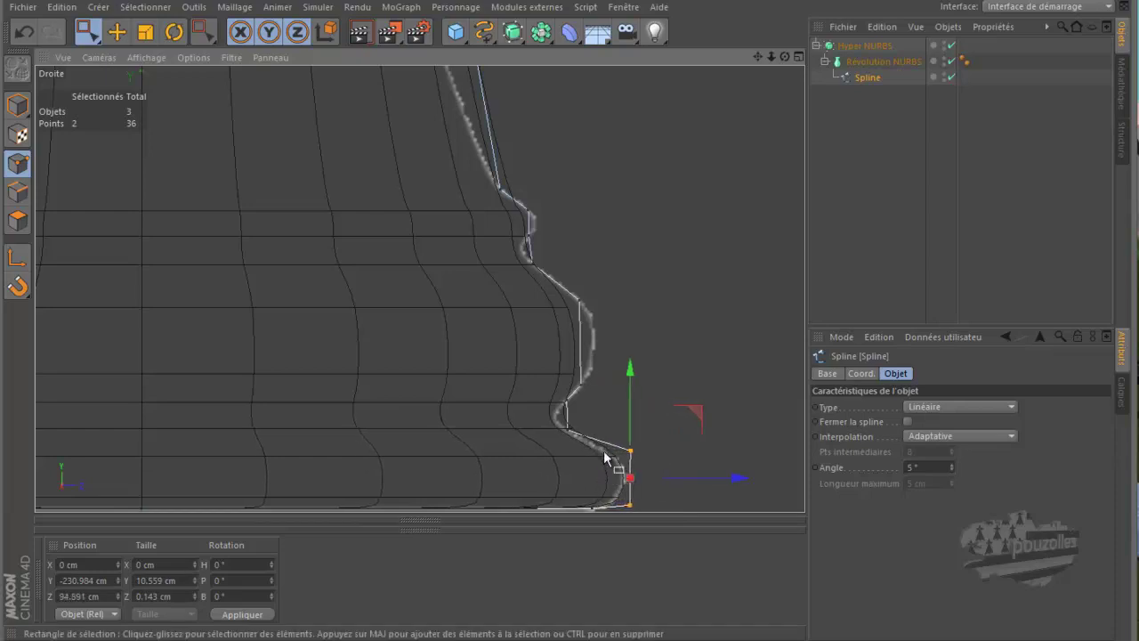
Step: Pull the two spline points of the groove above the base's lowest ring inward to fit the reference outline
scroll(598, 487, up, 5)
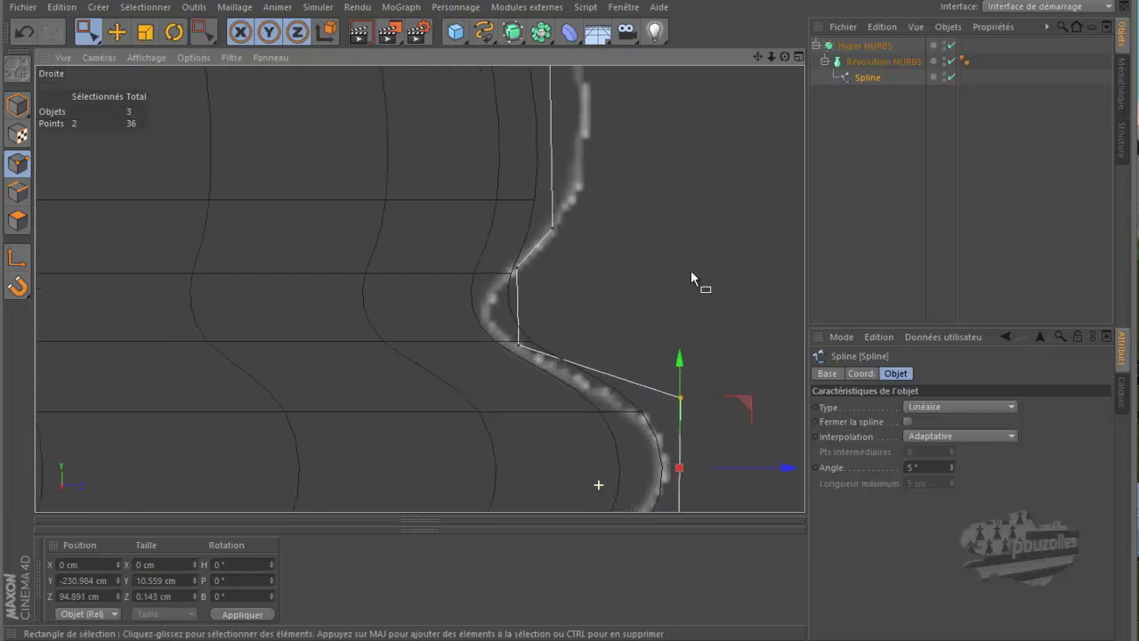
drag(757, 56, 728, 86)
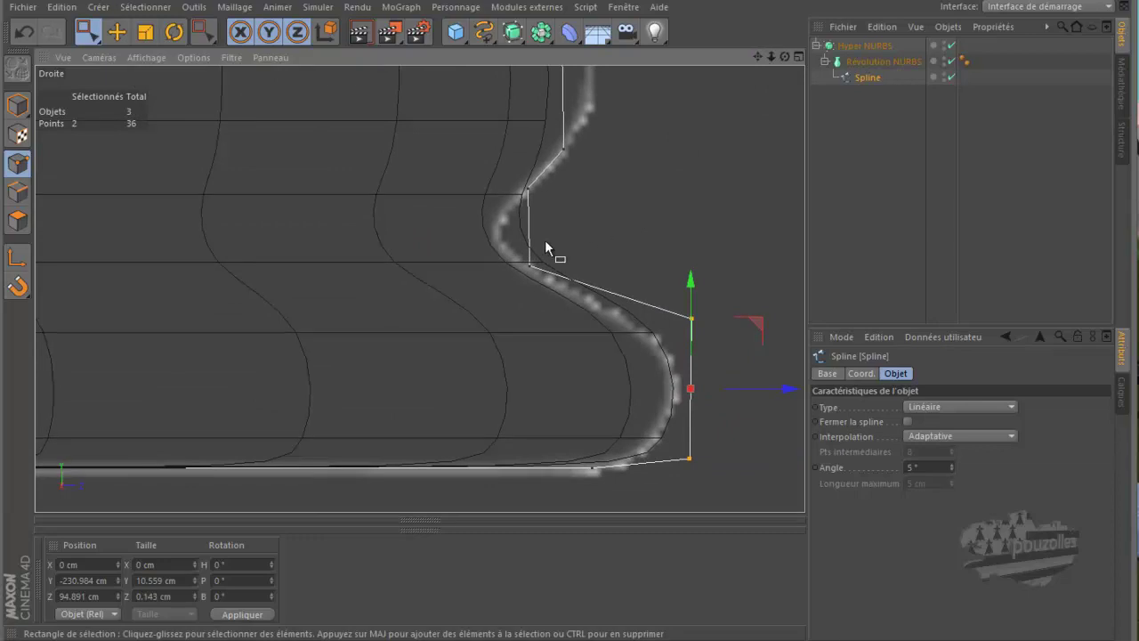
drag(560, 185, 491, 317)
drag(596, 229, 565, 235)
click(503, 188)
drag(501, 105, 526, 126)
Step: Move the two outer points of the base's second ring outward to about Z 89 cm and raise the lower one to about Y -212 cm
drag(757, 56, 568, 319)
drag(669, 101, 521, 360)
drag(651, 228, 701, 230)
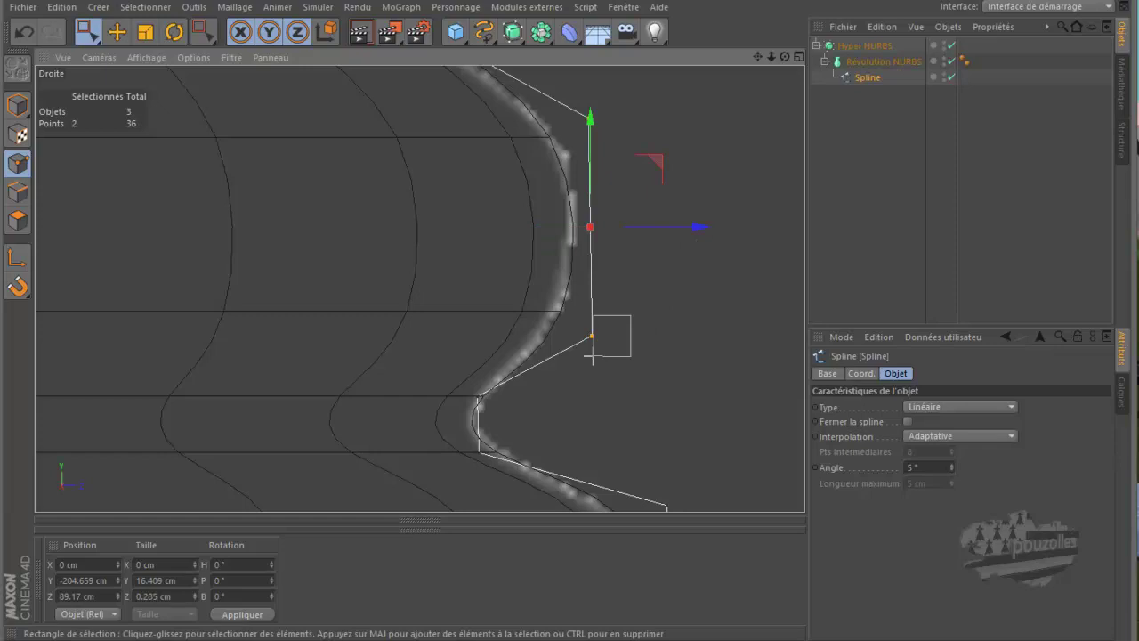
drag(592, 356, 593, 354)
drag(605, 313, 580, 355)
drag(588, 222, 592, 217)
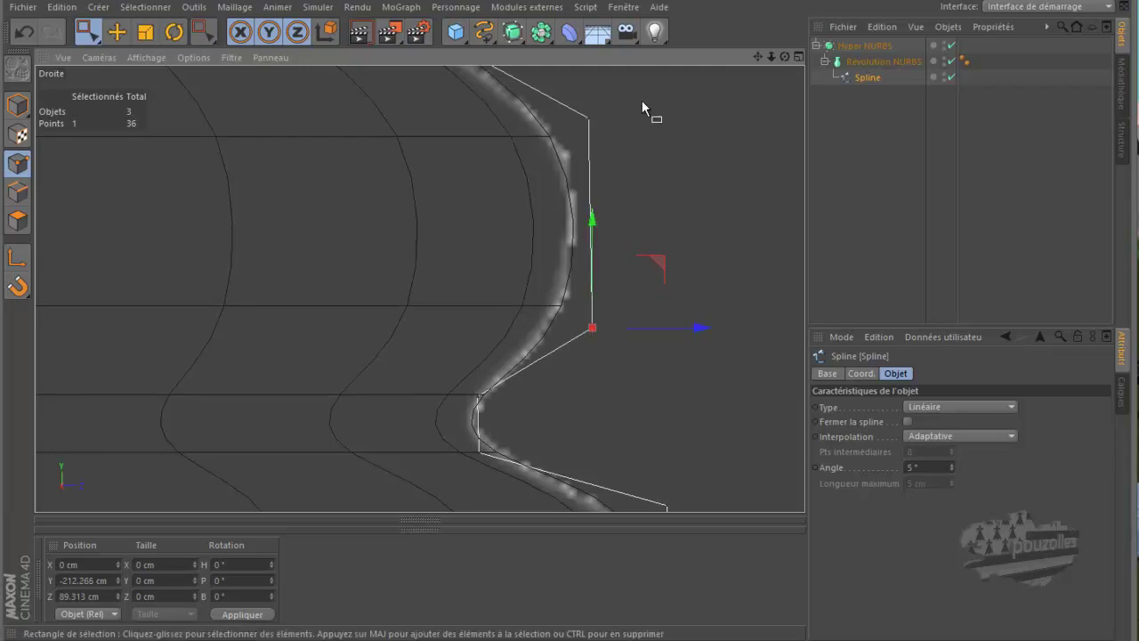
drag(756, 56, 666, 110)
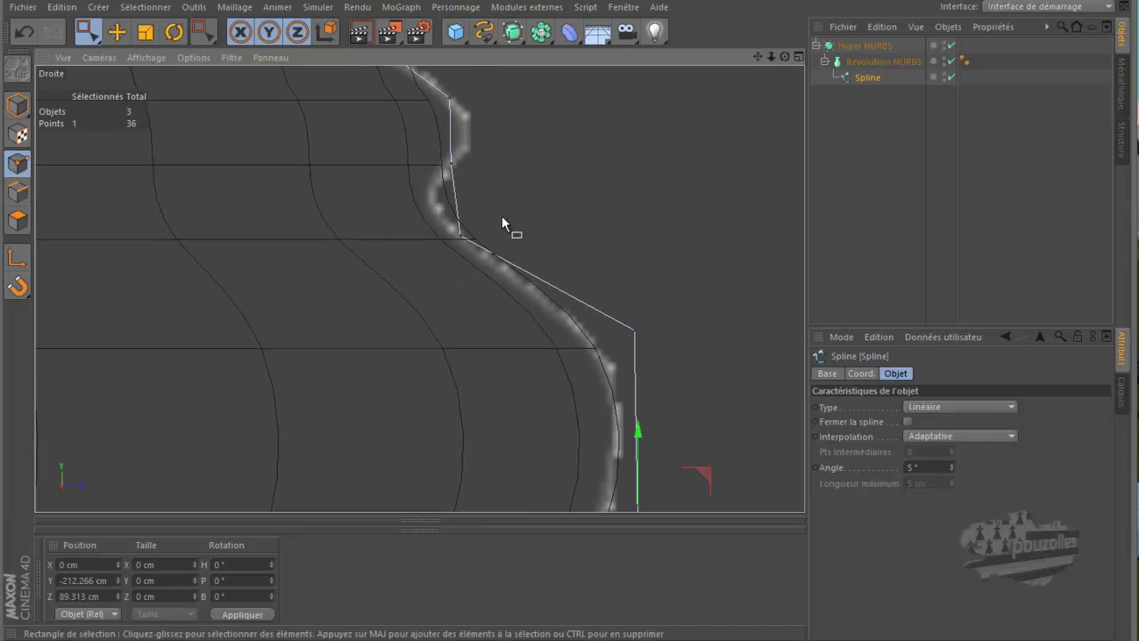
scroll(503, 221, up, 2)
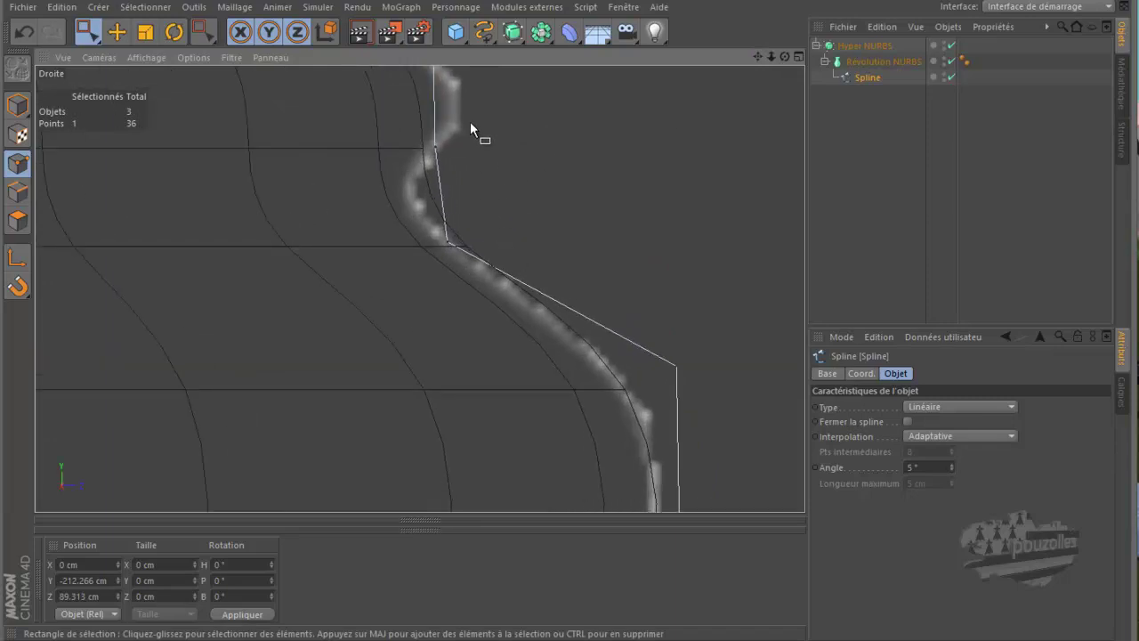
Step: Cut a new spline point into the groove above the base's second ring and move it inward to about Z 74.7 cm
drag(758, 55, 561, 314)
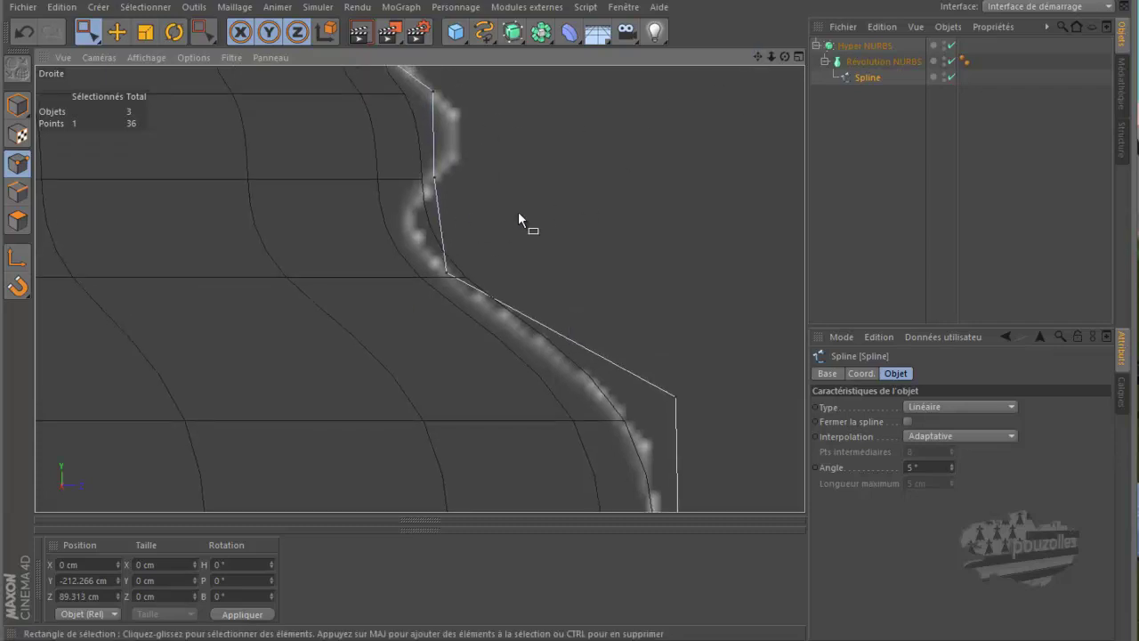
key(k)
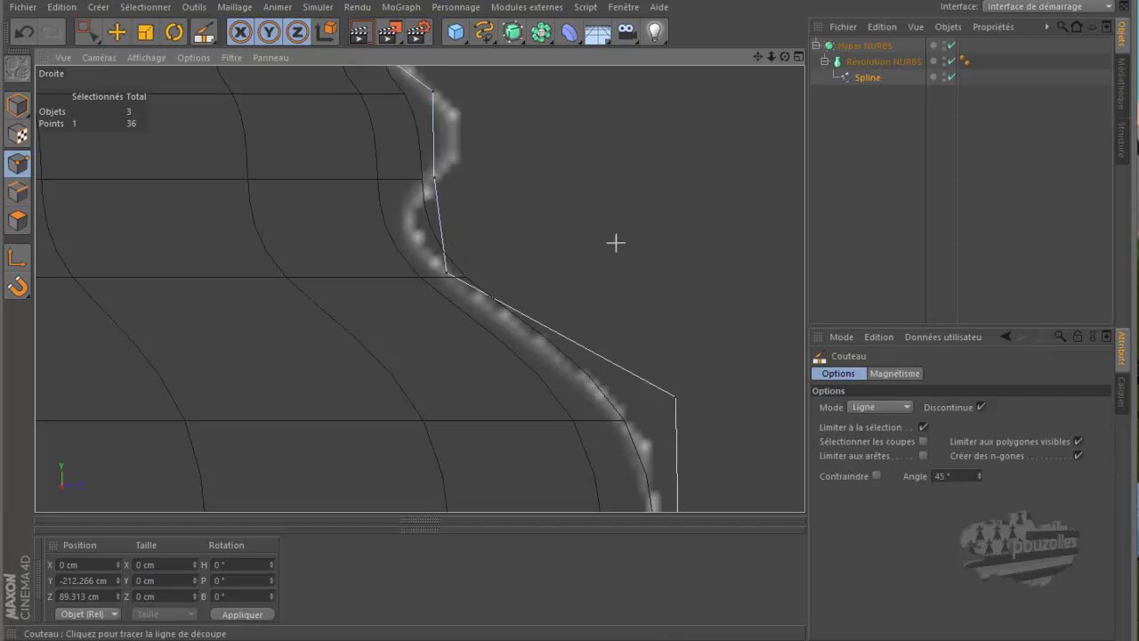
drag(398, 220, 365, 218)
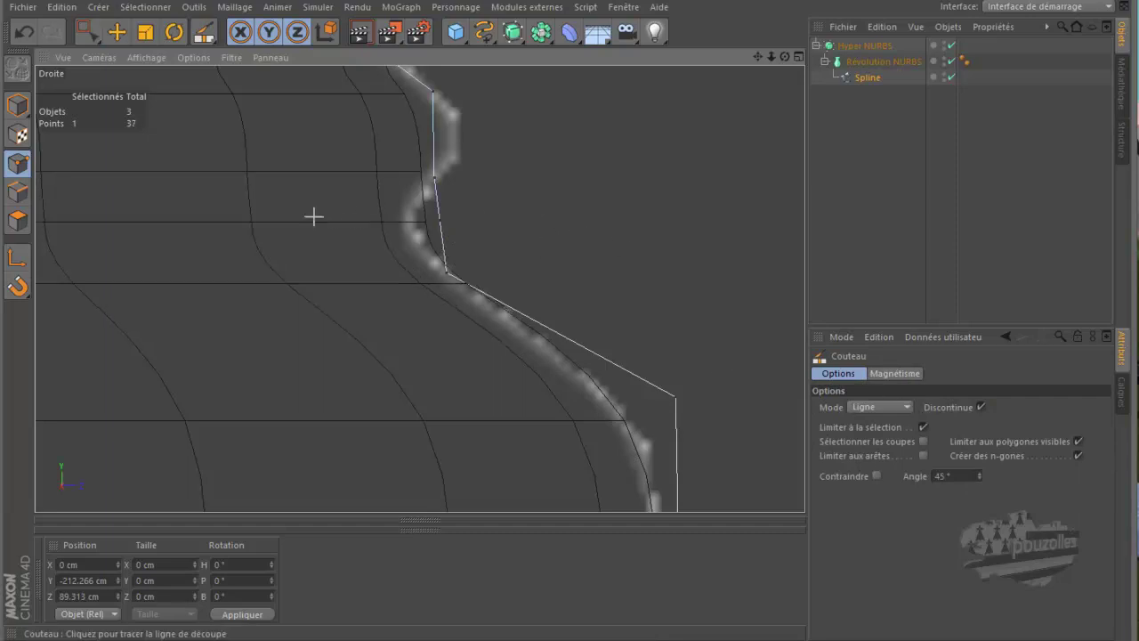
click(91, 32)
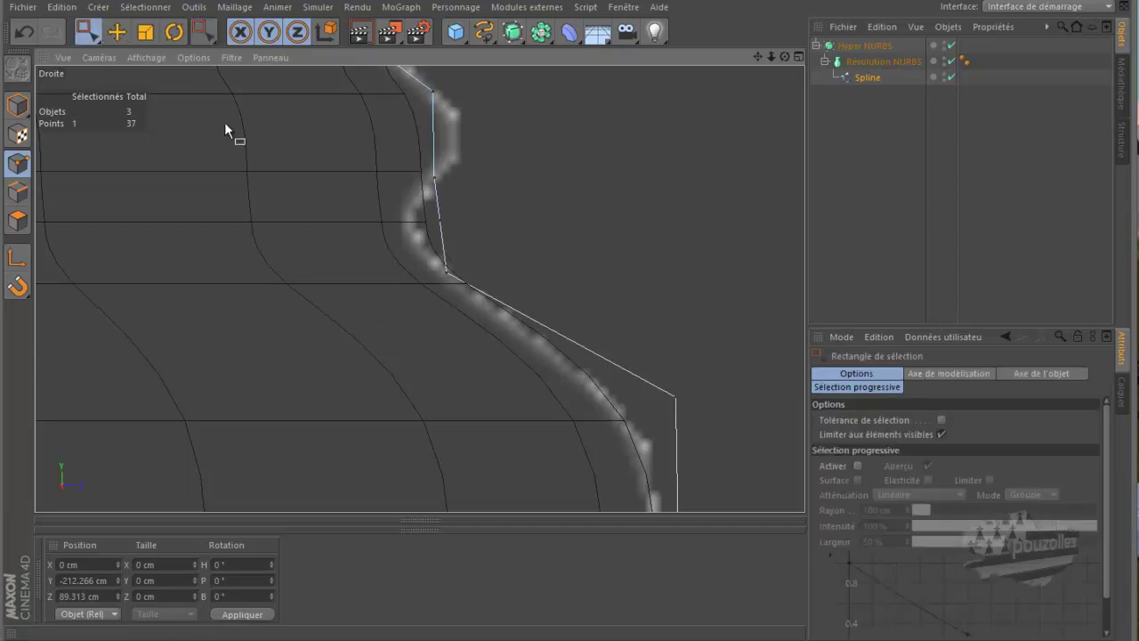
drag(414, 203, 480, 223)
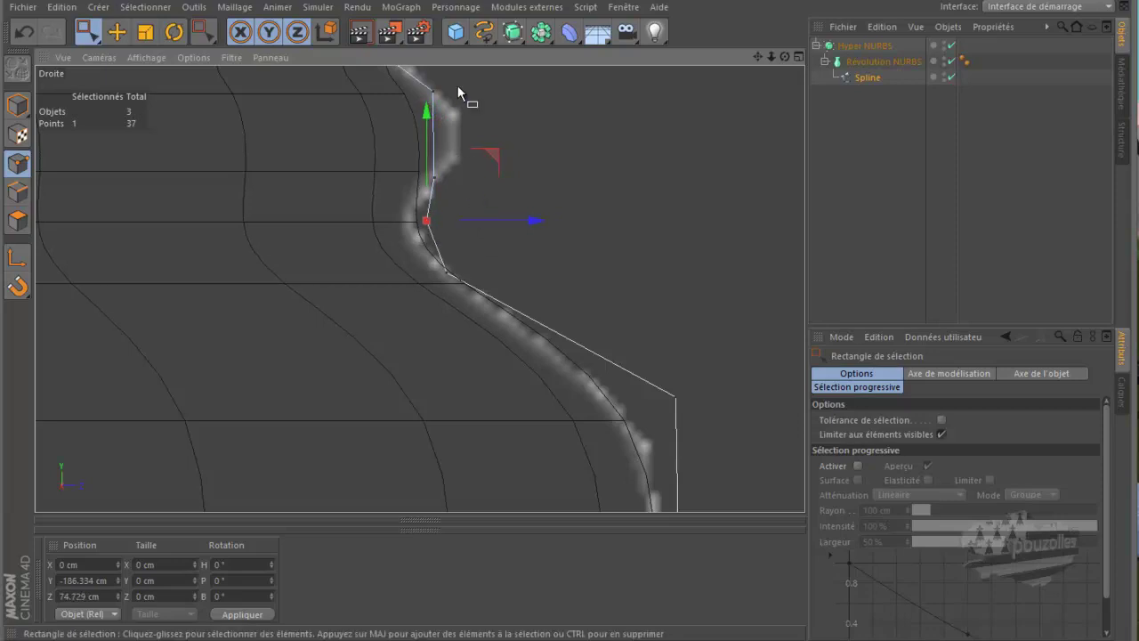
Step: Move the two outer points of the base's third ring outward, and shift the groove point below it to about Y -185.7, Z 74.1 cm
drag(460, 88, 408, 192)
drag(534, 139, 546, 140)
drag(558, 146, 566, 141)
drag(416, 210, 432, 244)
mouse_move(492, 156)
mouse_down()
mouse_move(480, 146)
mouse_move(501, 150)
mouse_up()
Step: Cut a new spline point at about Y -68.4 cm in the long stem and move it inward to about Z 41.1 cm
drag(757, 56, 571, 327)
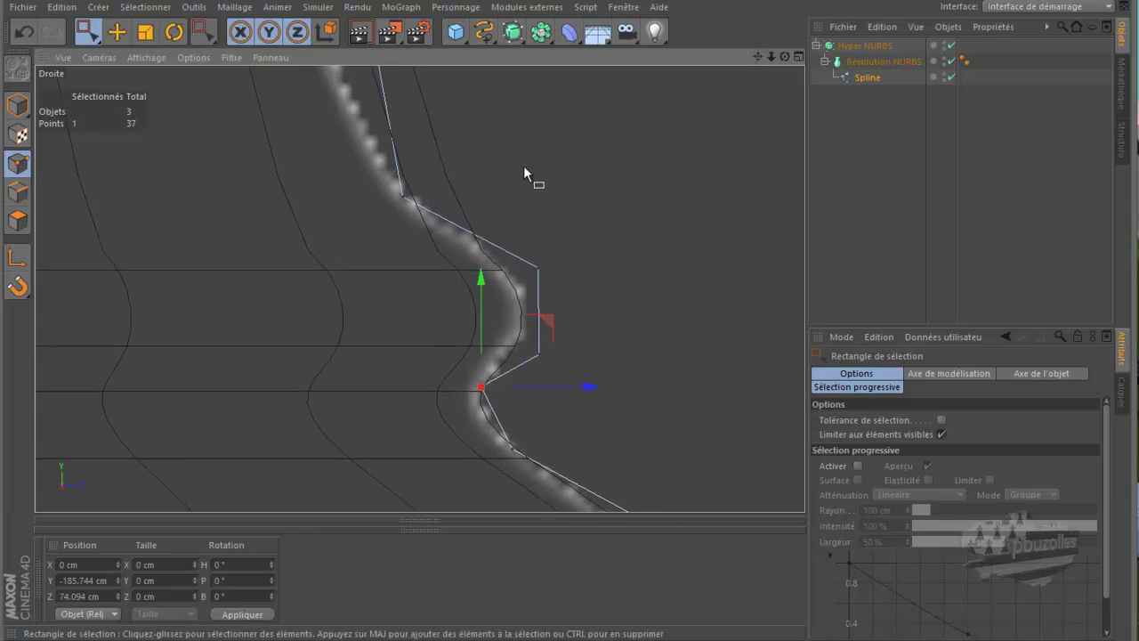
drag(571, 320, 570, 326)
scroll(526, 410, down, 2)
scroll(526, 414, down, 10)
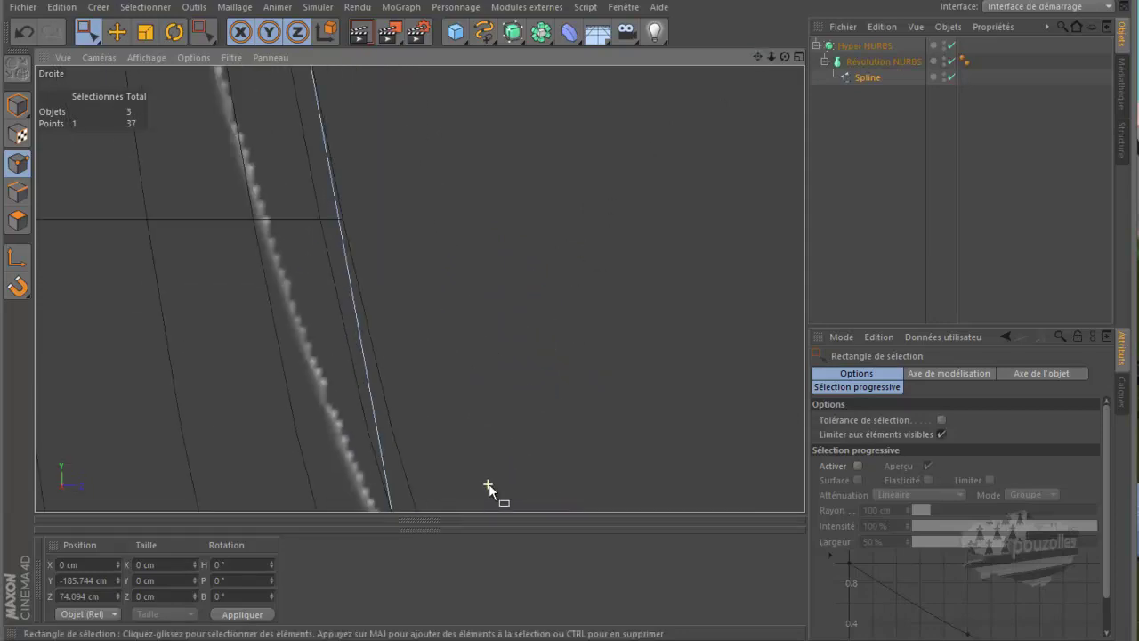
scroll(474, 393, down, 5)
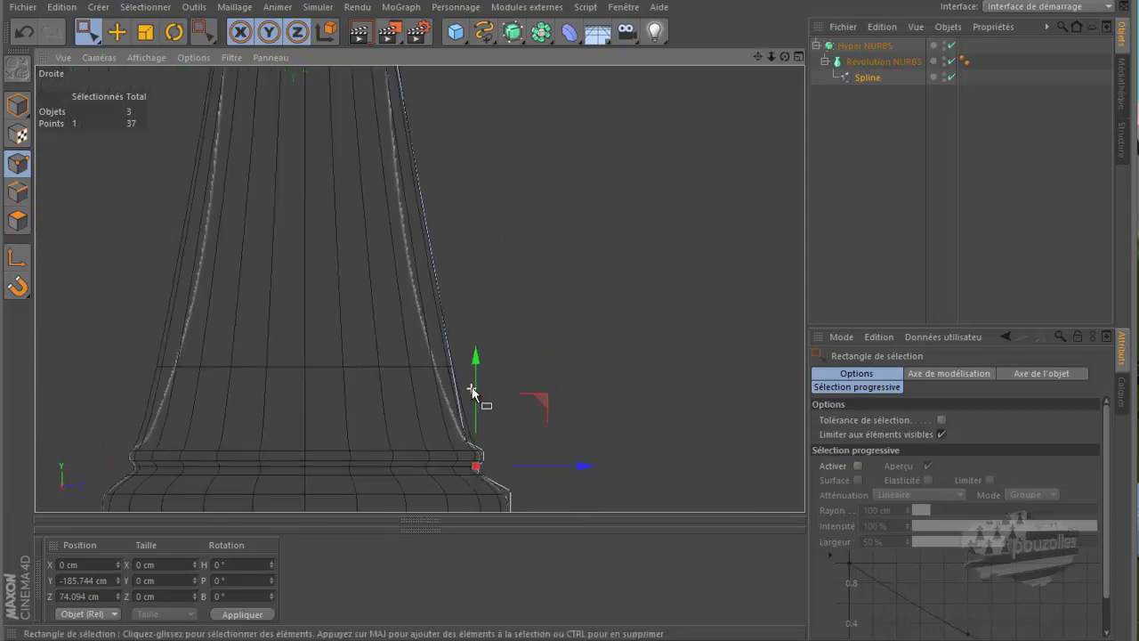
scroll(466, 237, down, 2)
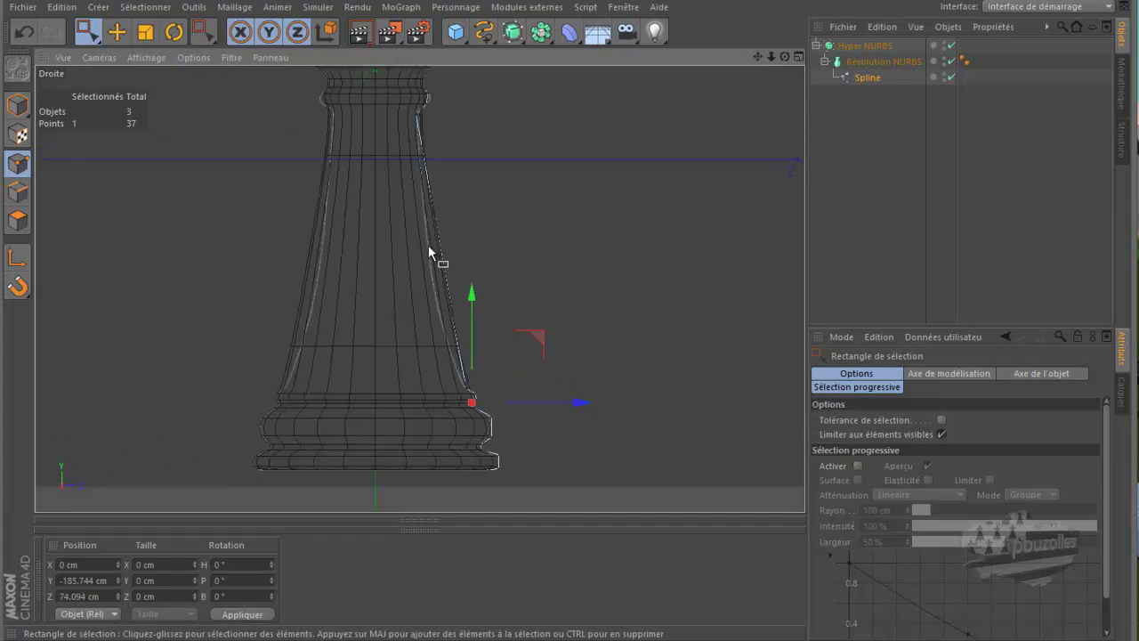
key(k)
drag(494, 246, 387, 252)
key(space)
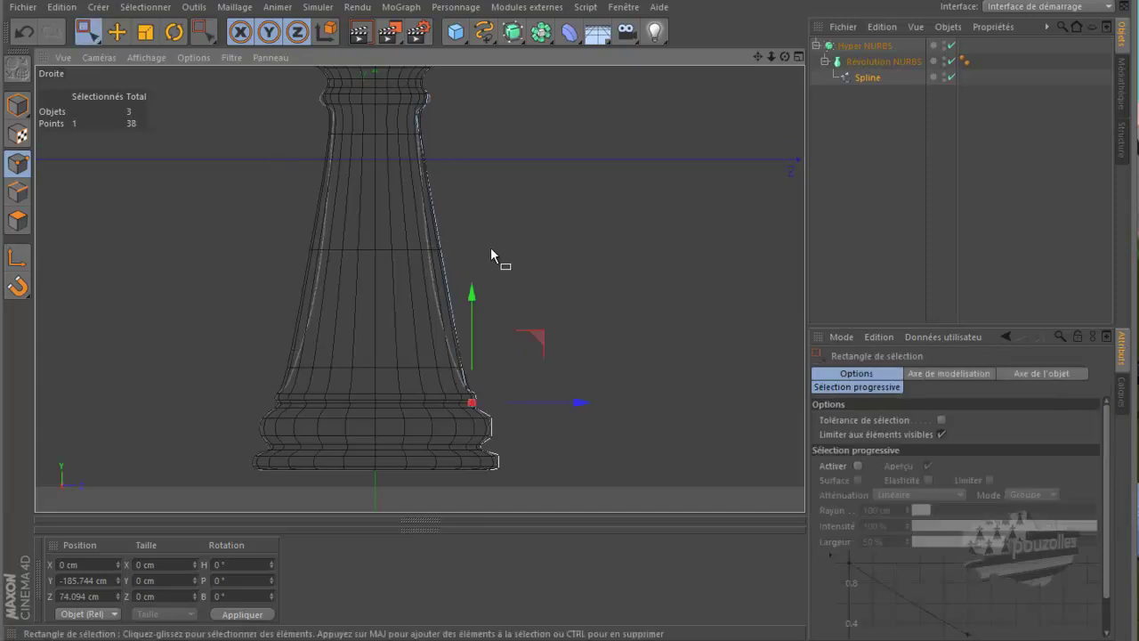
click(439, 250)
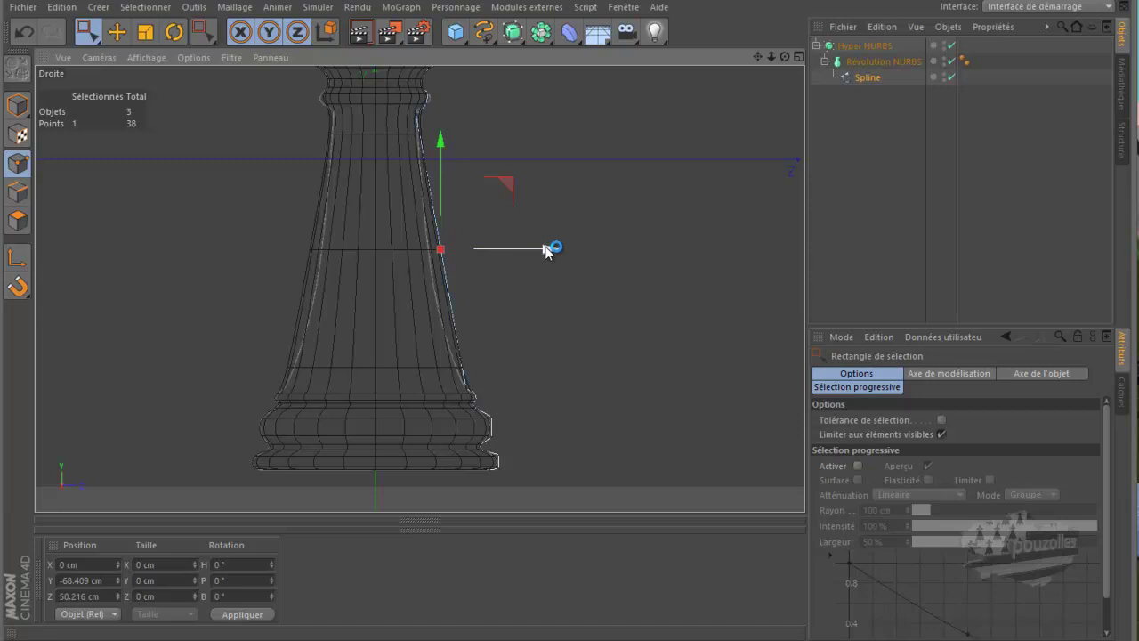
drag(545, 251, 532, 251)
Step: Cut another spline point in the lower stem at about Y -111.3 cm and move it inward to about Z 46.2 cm
scroll(465, 396, up, 5)
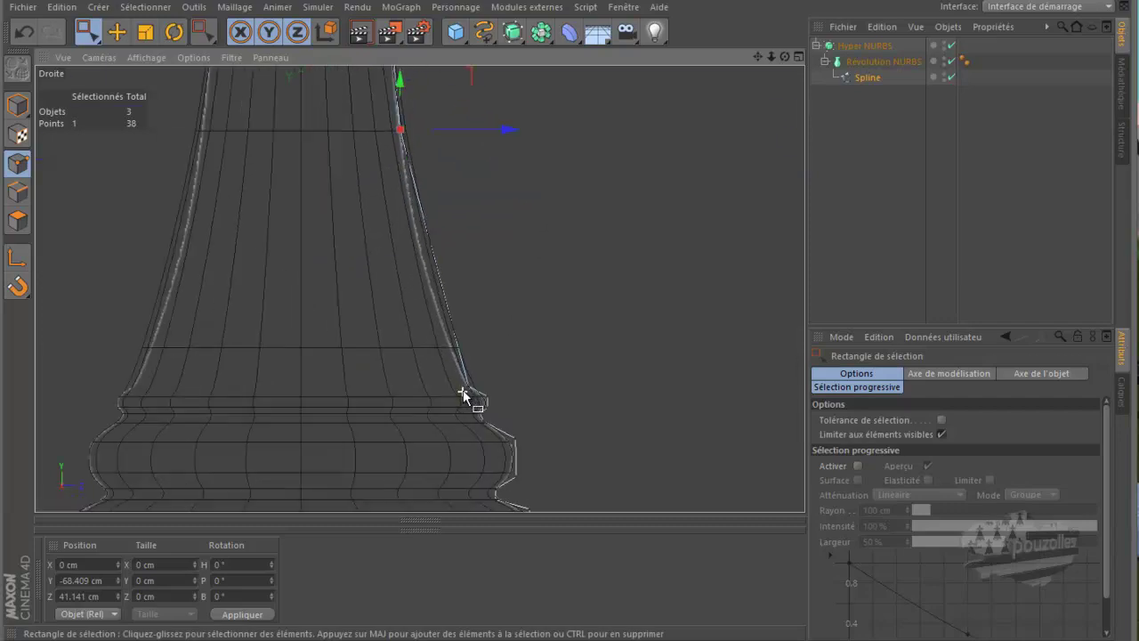
scroll(464, 394, up, 2)
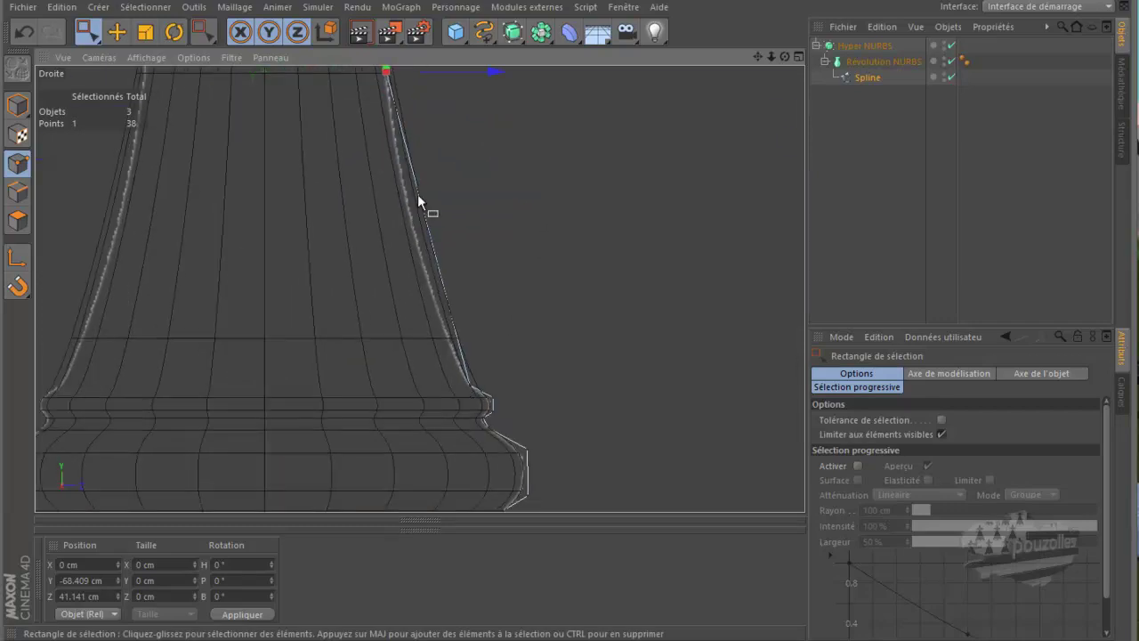
key(k)
drag(483, 190, 326, 202)
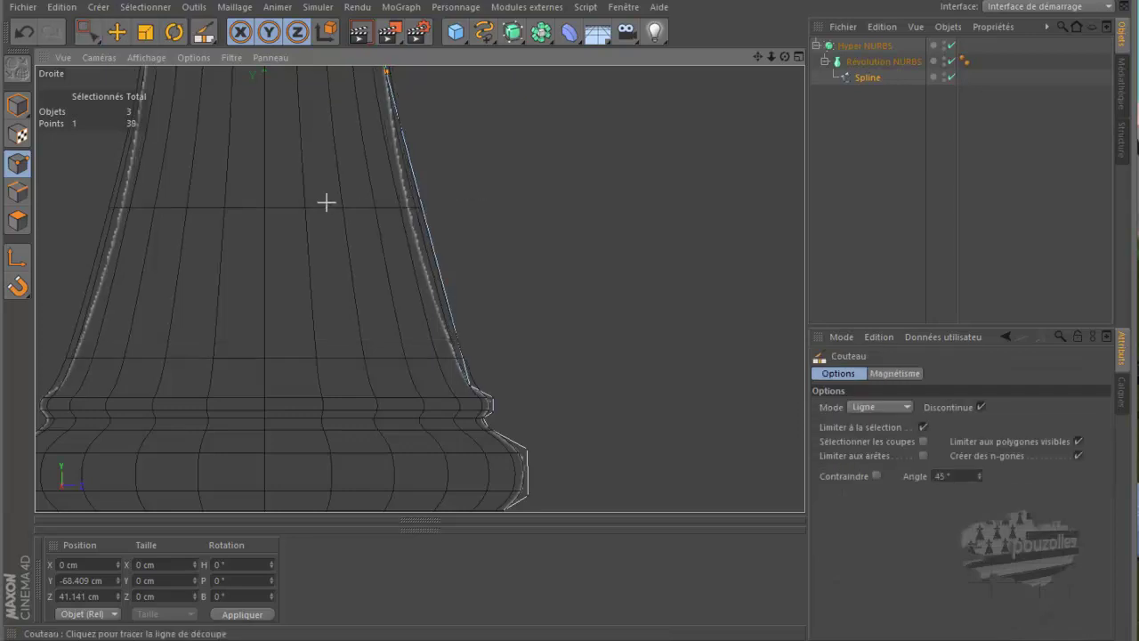
key(e)
click(420, 198)
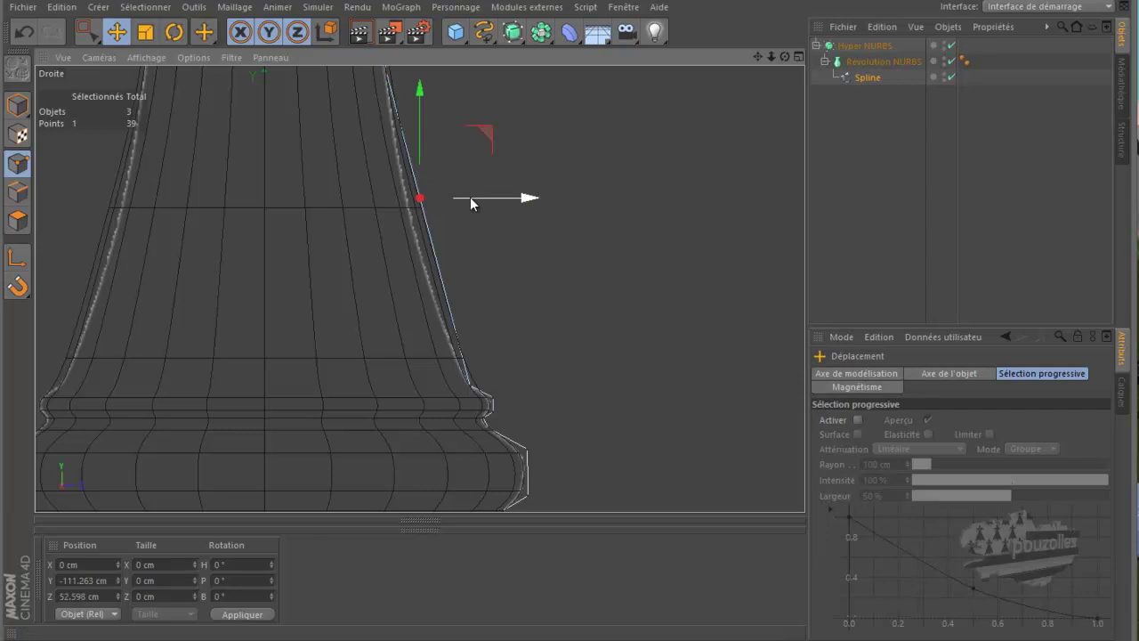
drag(478, 197, 458, 205)
Step: Examine how the stem fits the reference outline, up to the lowest ring of the collar
scroll(480, 322, down, 4)
scroll(460, 221, up, 2)
scroll(460, 221, up, 2)
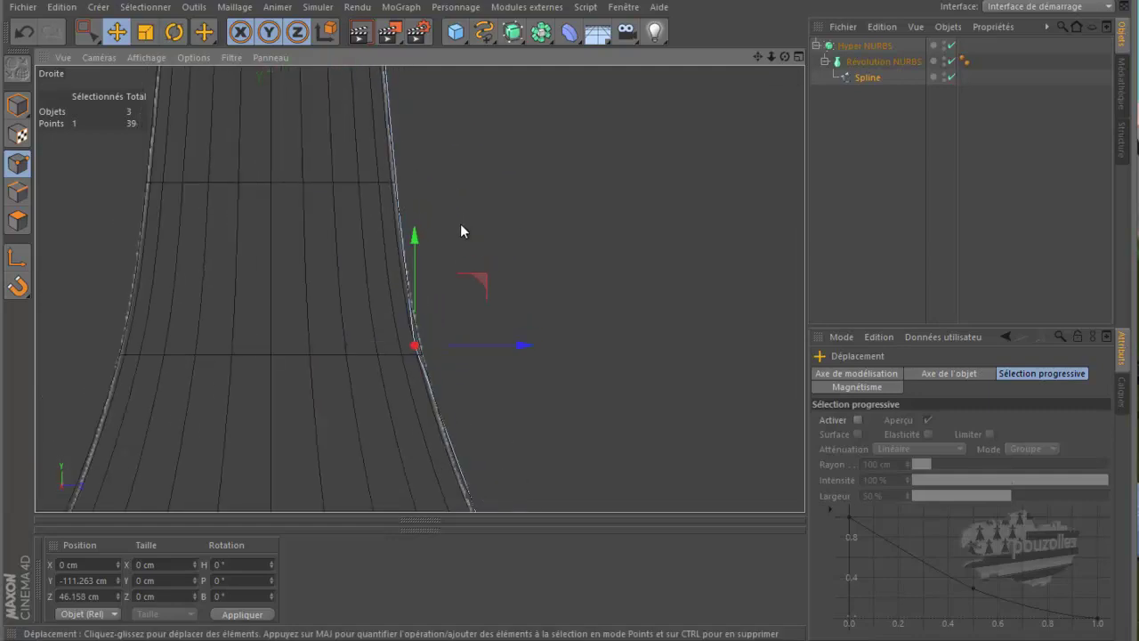
scroll(460, 224, up, 2)
scroll(488, 211, down, 1)
alt+middle_drag(487, 211, 503, 269)
scroll(502, 269, down, 2)
mouse_move(758, 57)
mouse_down()
mouse_move(570, 327)
mouse_move(746, 67)
mouse_up()
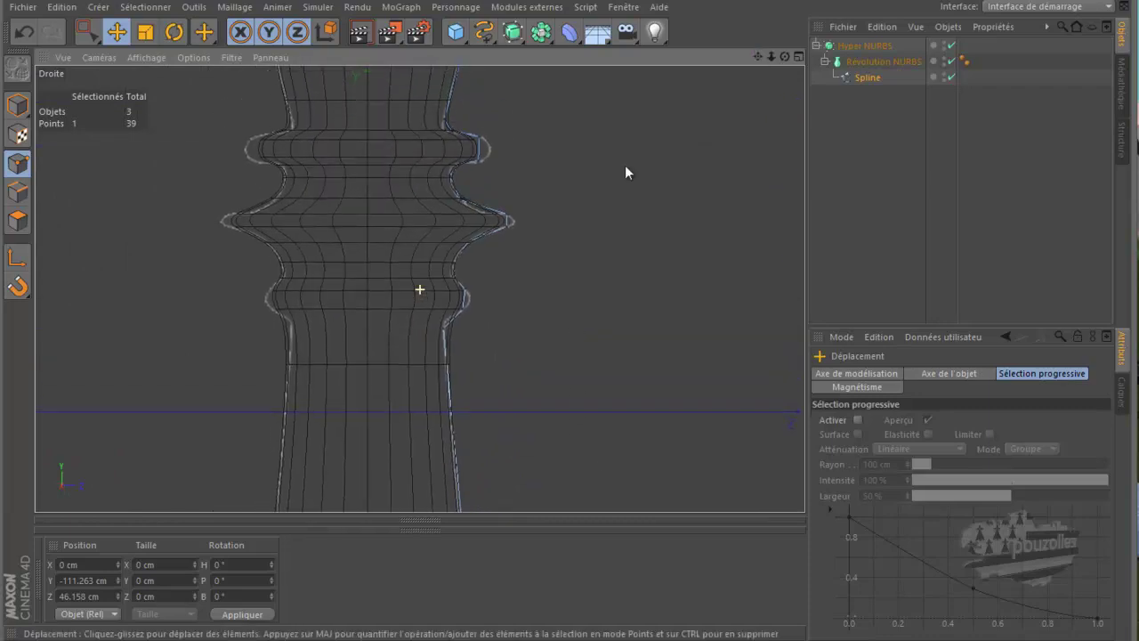
scroll(457, 346, up, 6)
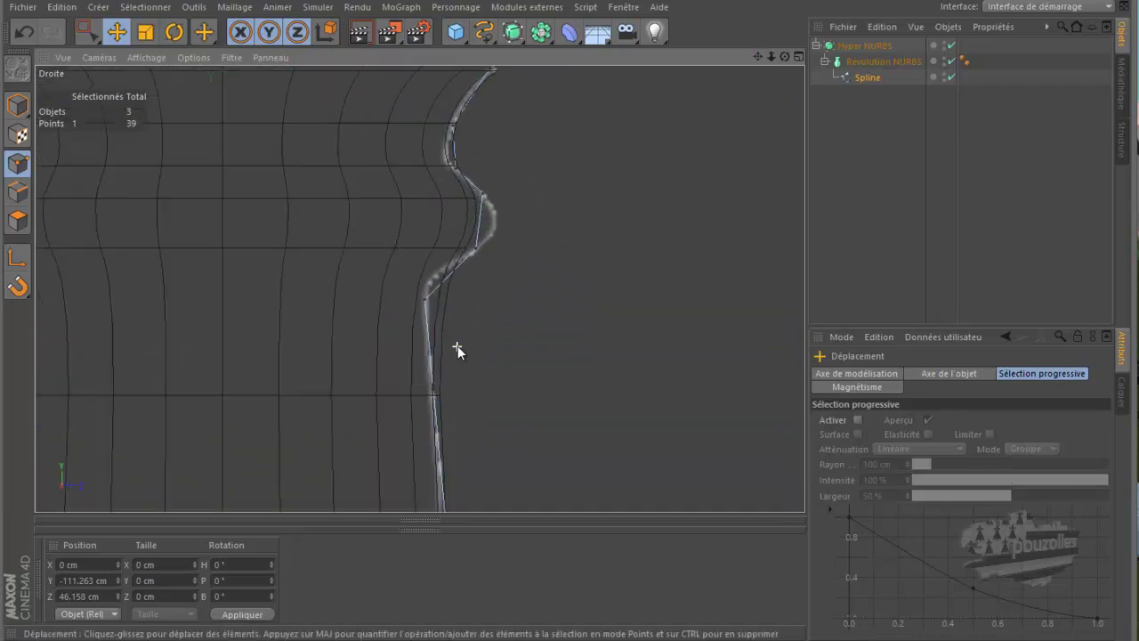
scroll(457, 345, up, 2)
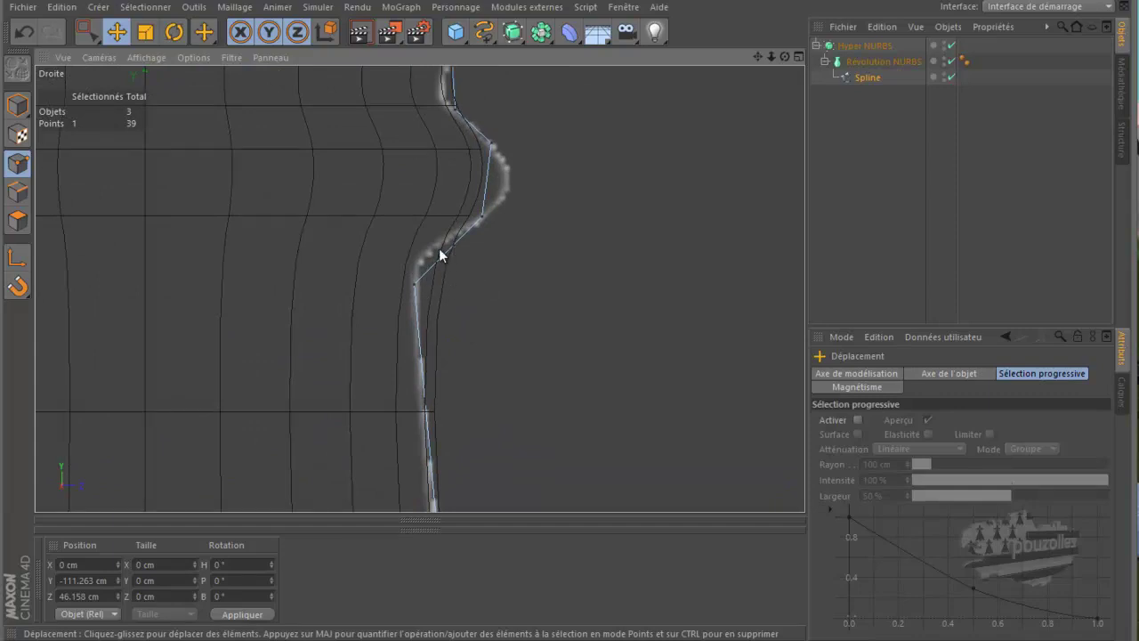
click(414, 285)
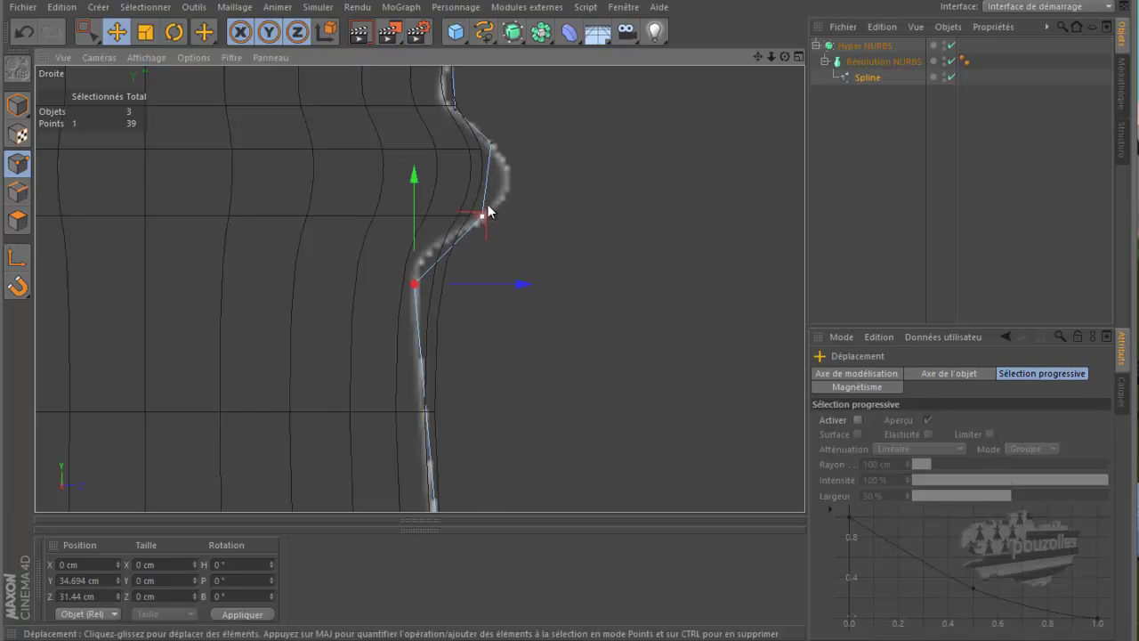
drag(538, 121, 470, 196)
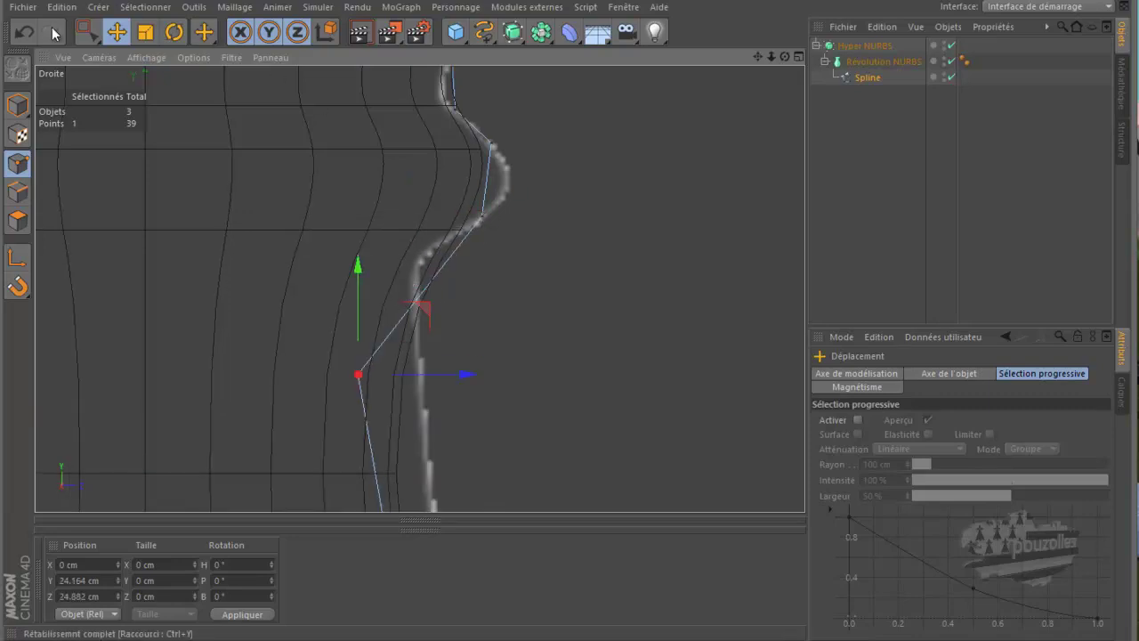
click(24, 31)
Step: Move the two outer points of the collar's lowest ring outward to about Z 43.2 cm, lowering the upper one to about Y 50.7 cm
click(87, 31)
drag(542, 119, 478, 230)
drag(571, 182, 597, 181)
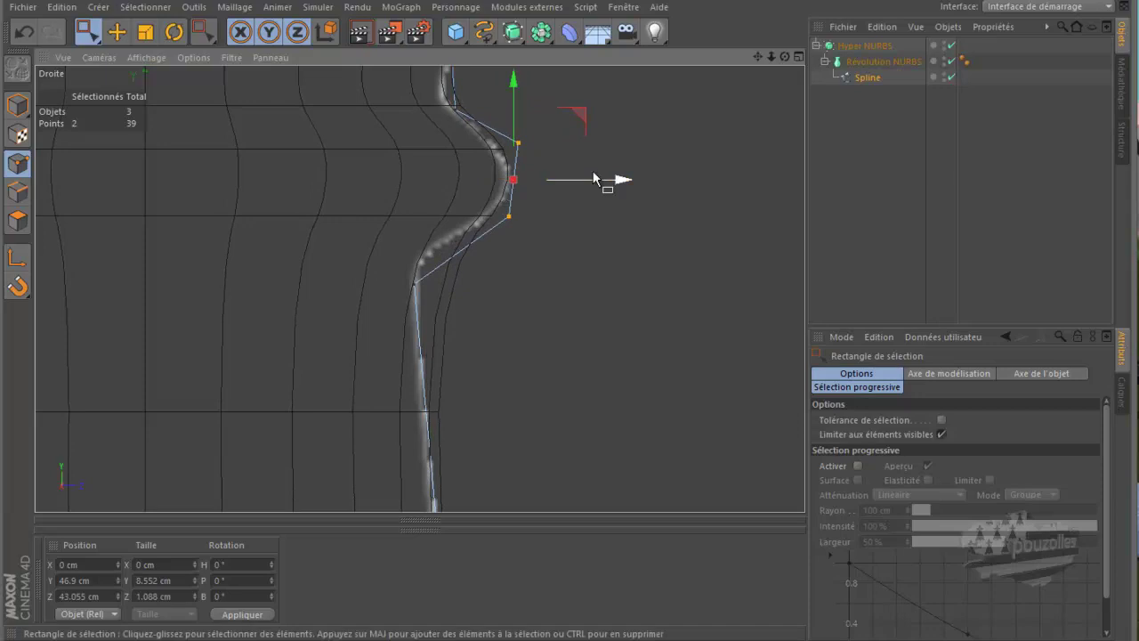
mouse_move(542, 125)
mouse_down()
mouse_move(509, 156)
mouse_move(558, 140)
mouse_up()
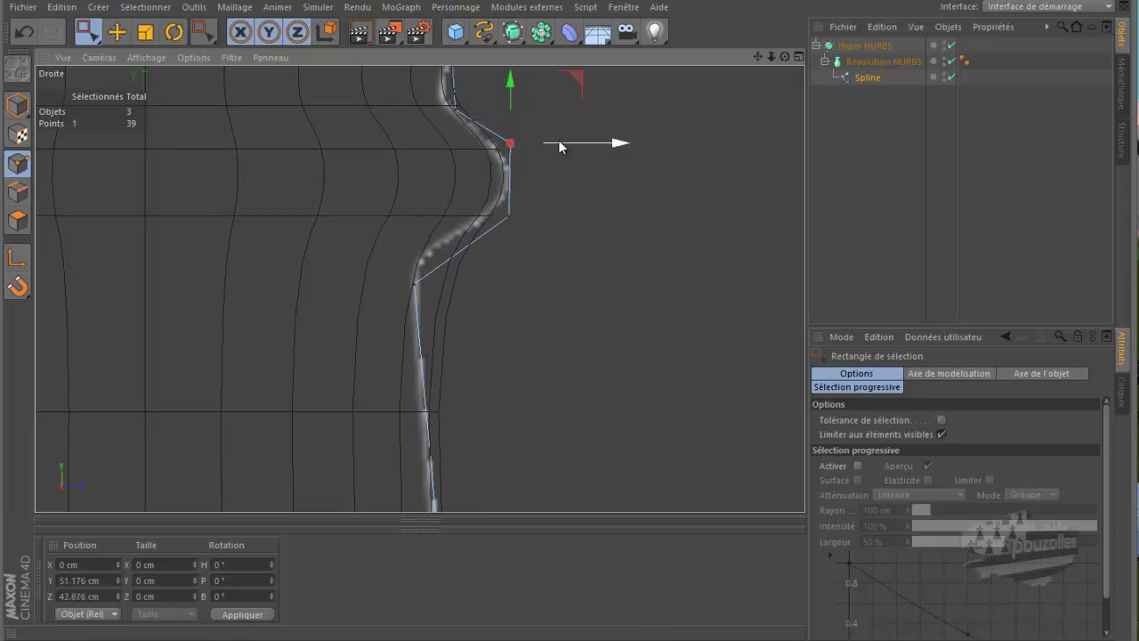
drag(510, 82, 510, 86)
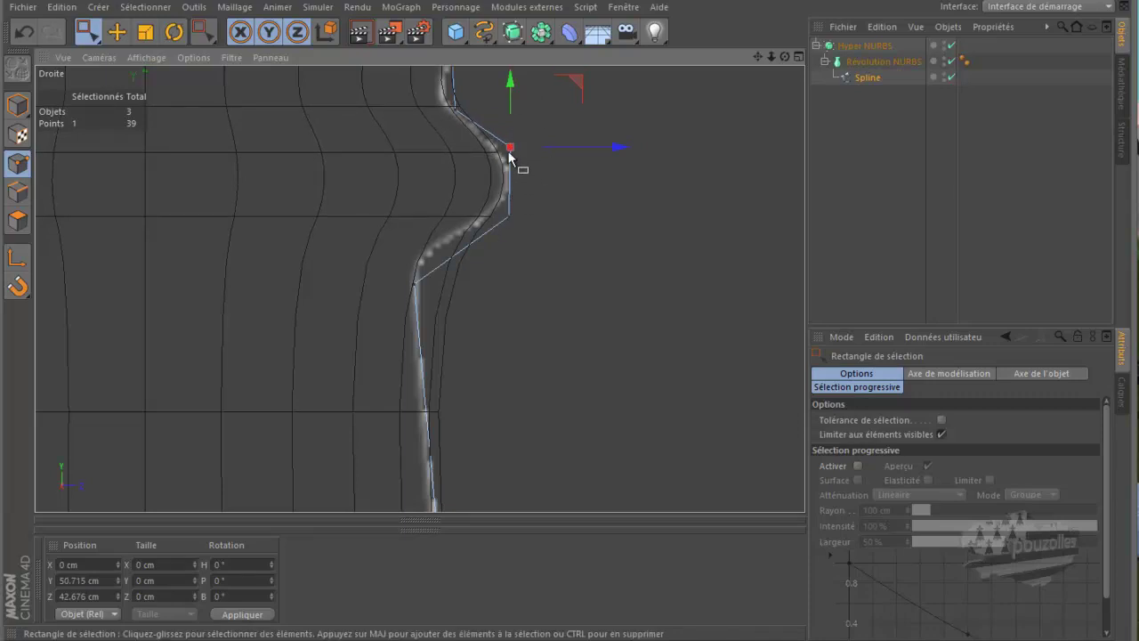
drag(537, 168, 476, 258)
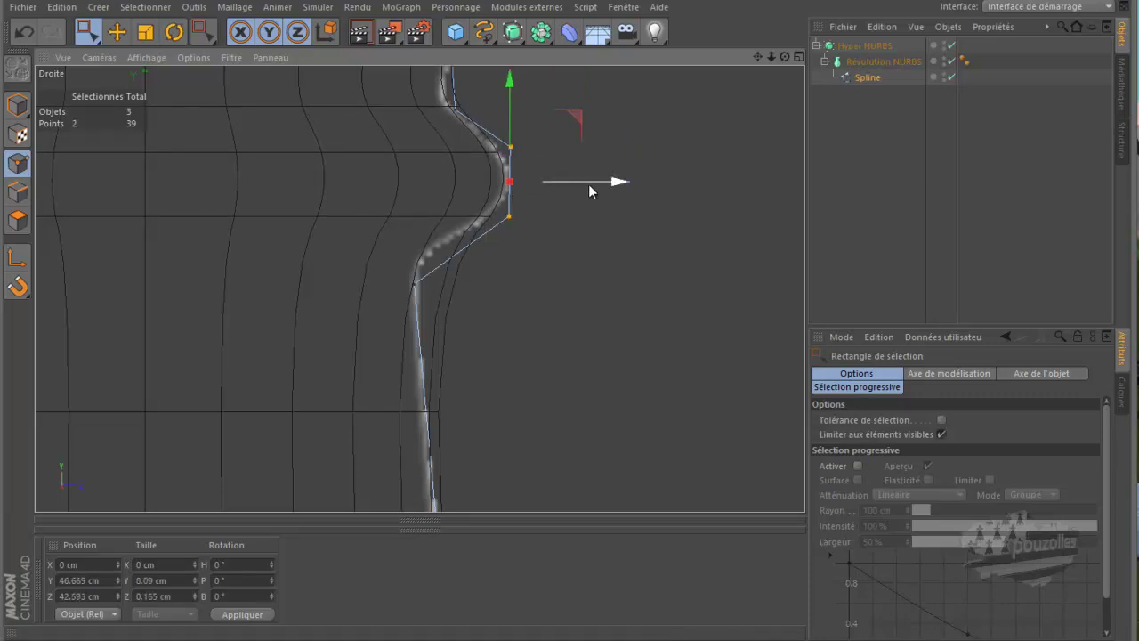
drag(593, 186, 599, 186)
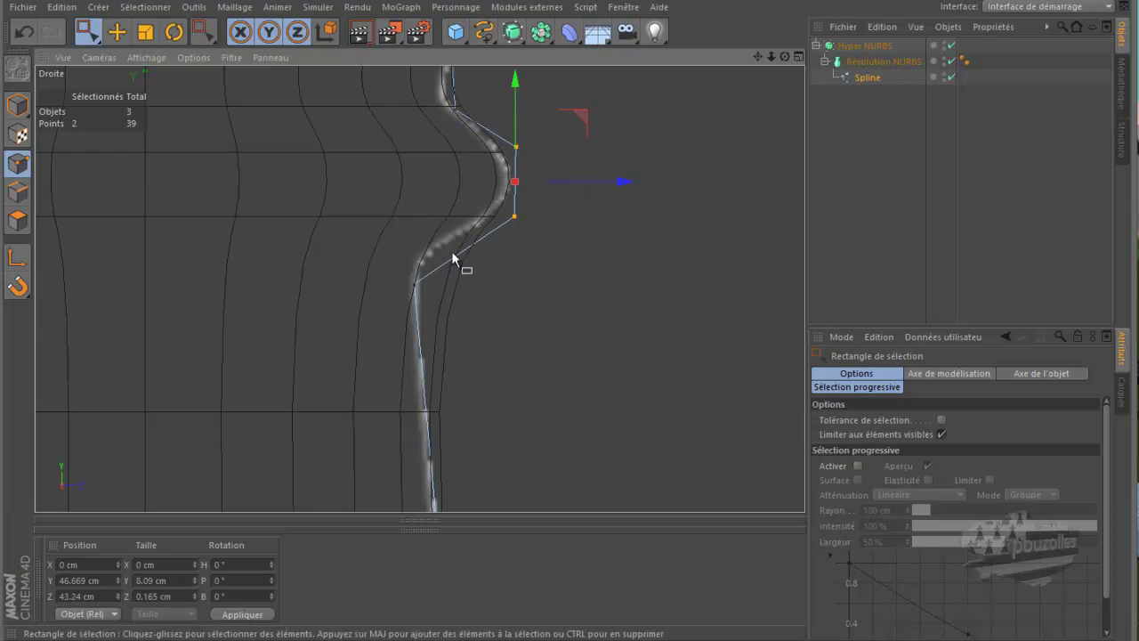
Step: Cut a new spline point just below the collar's lowest ring and move it to about Y 40.7, Z 36.5 cm
key(k)
drag(484, 291, 437, 196)
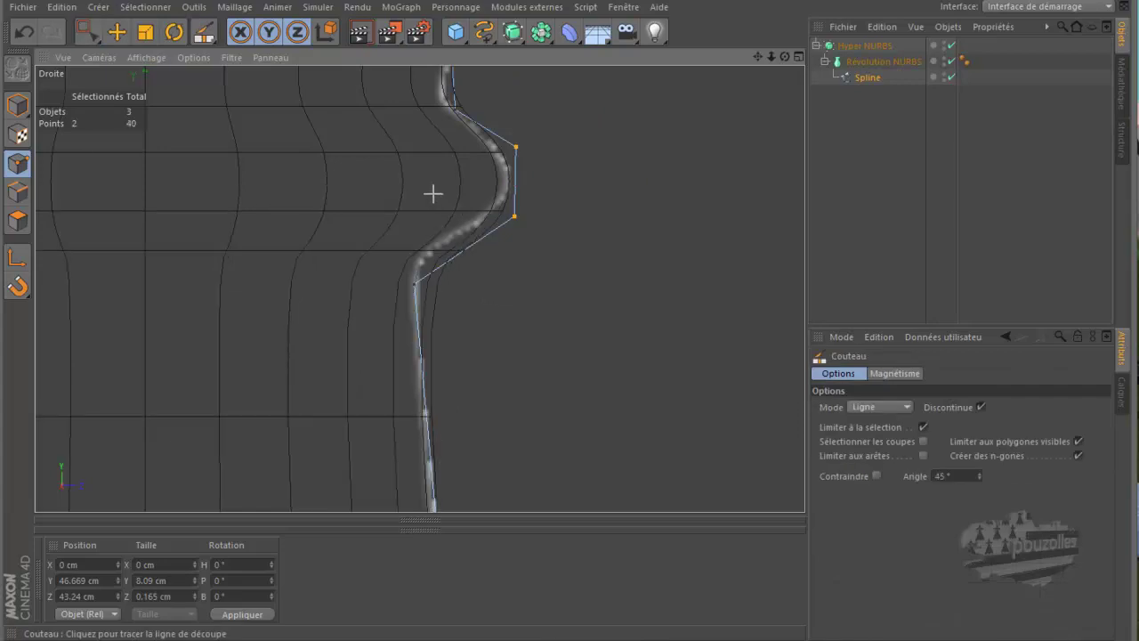
click(88, 32)
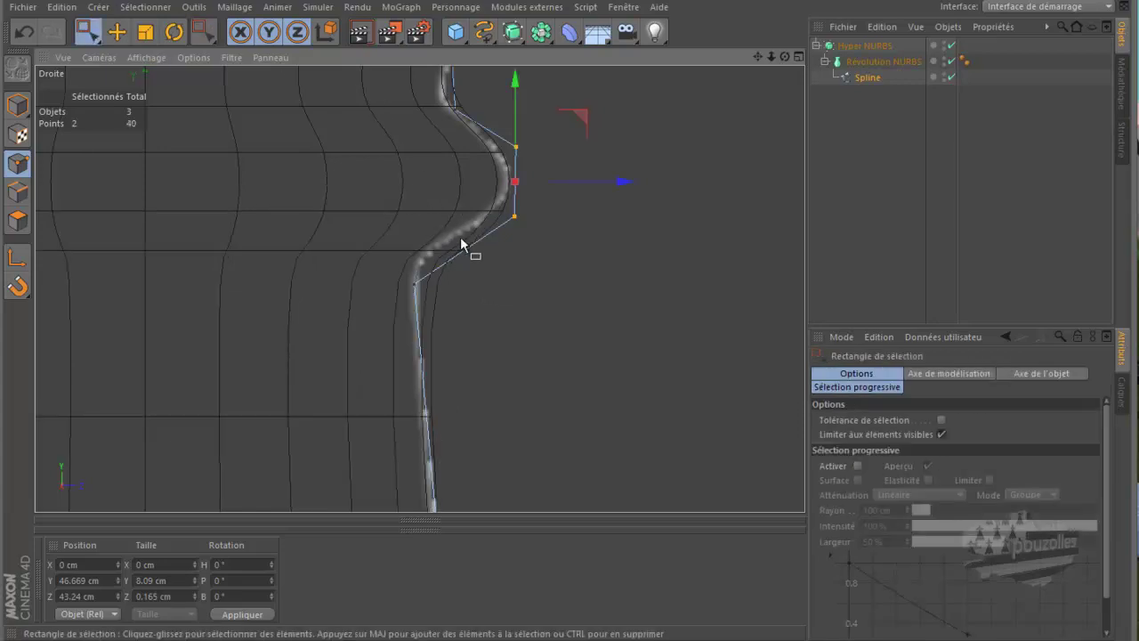
drag(482, 235, 447, 273)
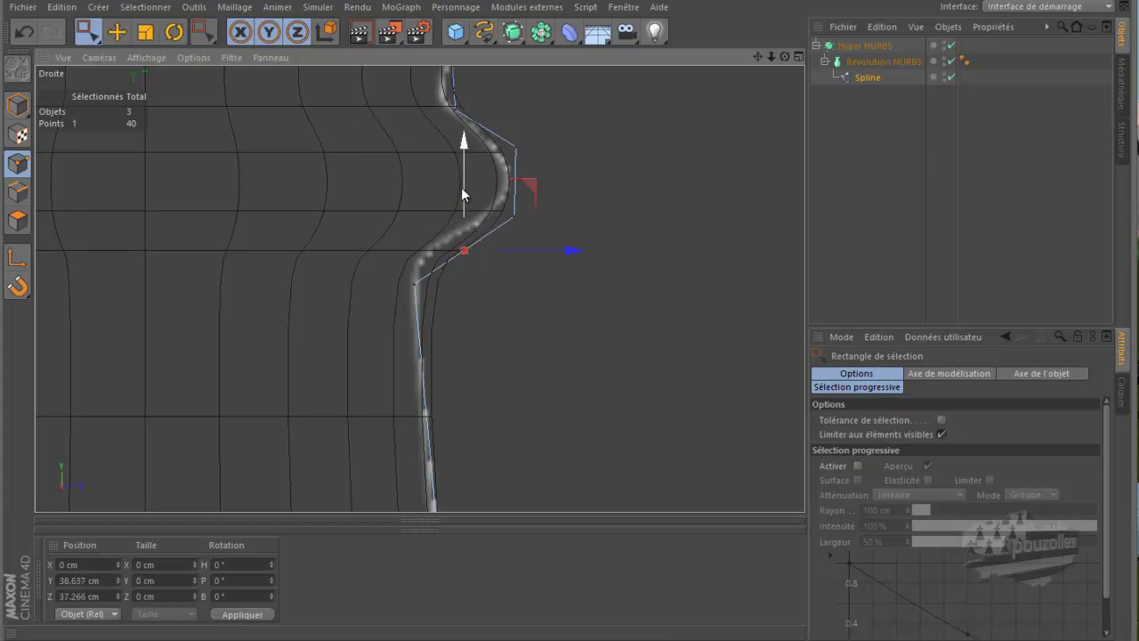
drag(462, 193, 459, 168)
drag(575, 233, 567, 234)
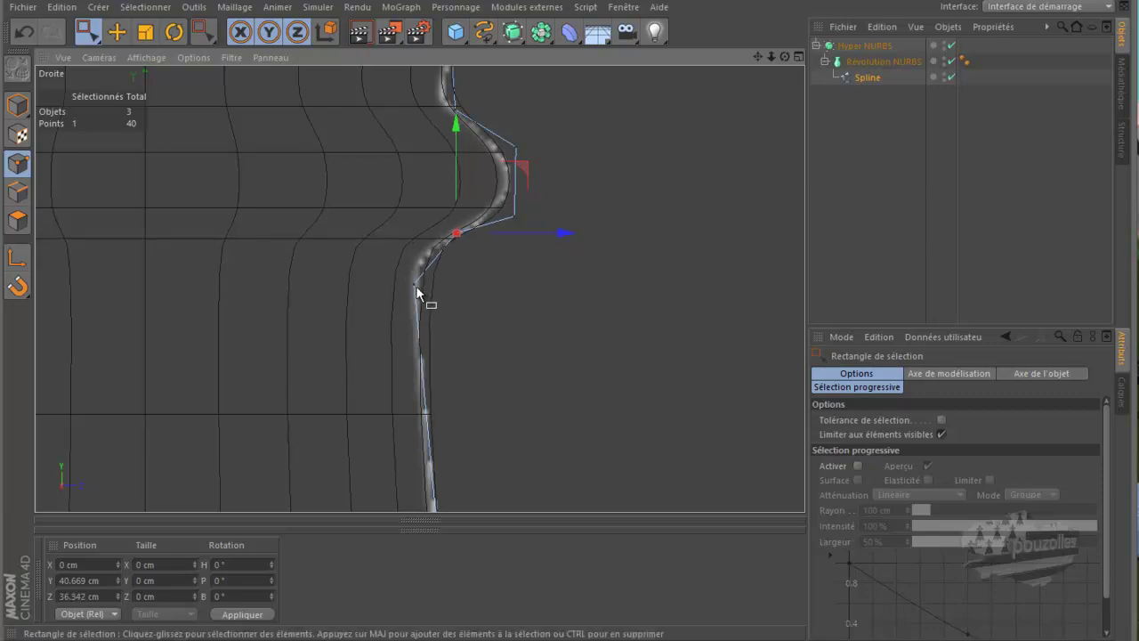
Step: Move the spline point where the stem meets the collar to about Y 36, Z 30.2 cm
click(415, 286)
drag(427, 275, 400, 293)
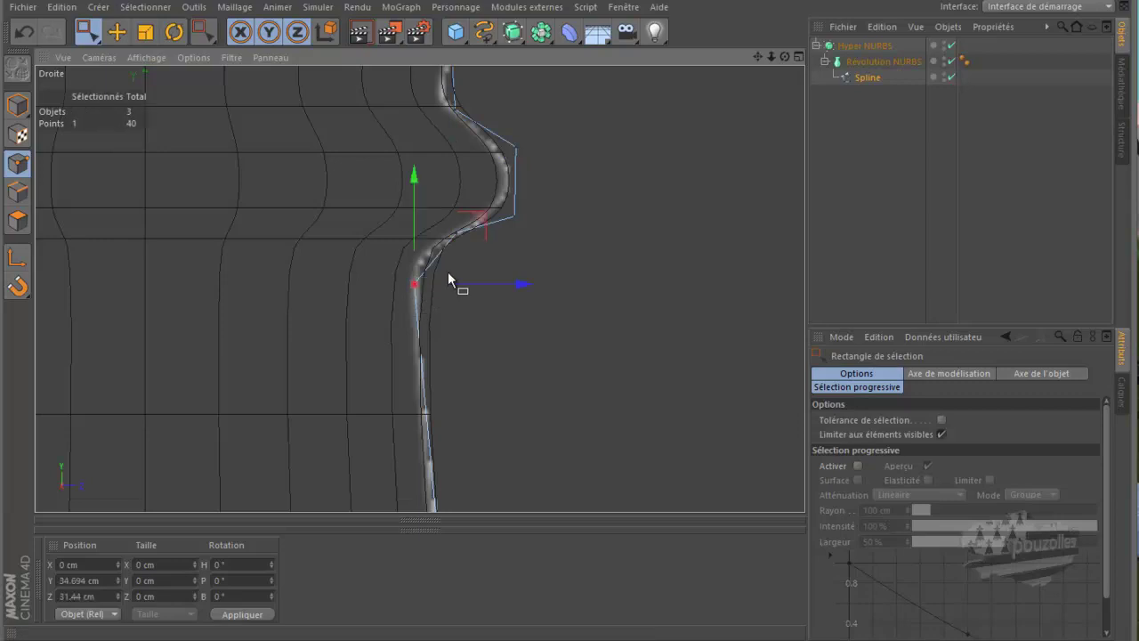
drag(412, 184, 414, 172)
drag(520, 273, 512, 278)
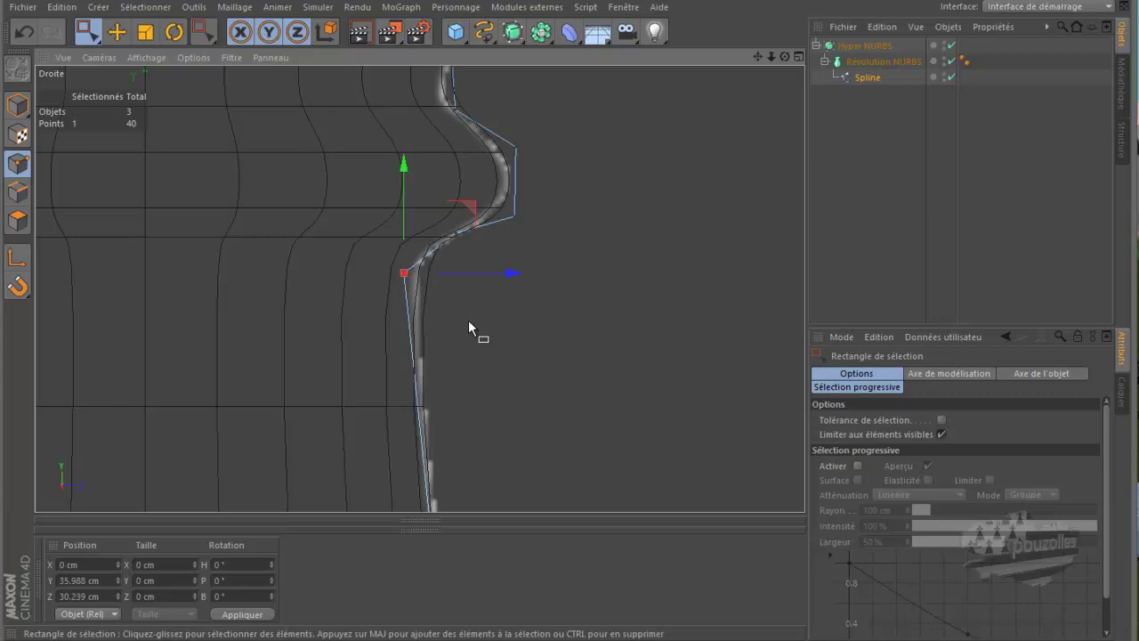
Step: Cut a new spline point in the stem just below the collar and move the junction point above it outward to about Z 31.3 cm
key(k)
drag(461, 328, 347, 331)
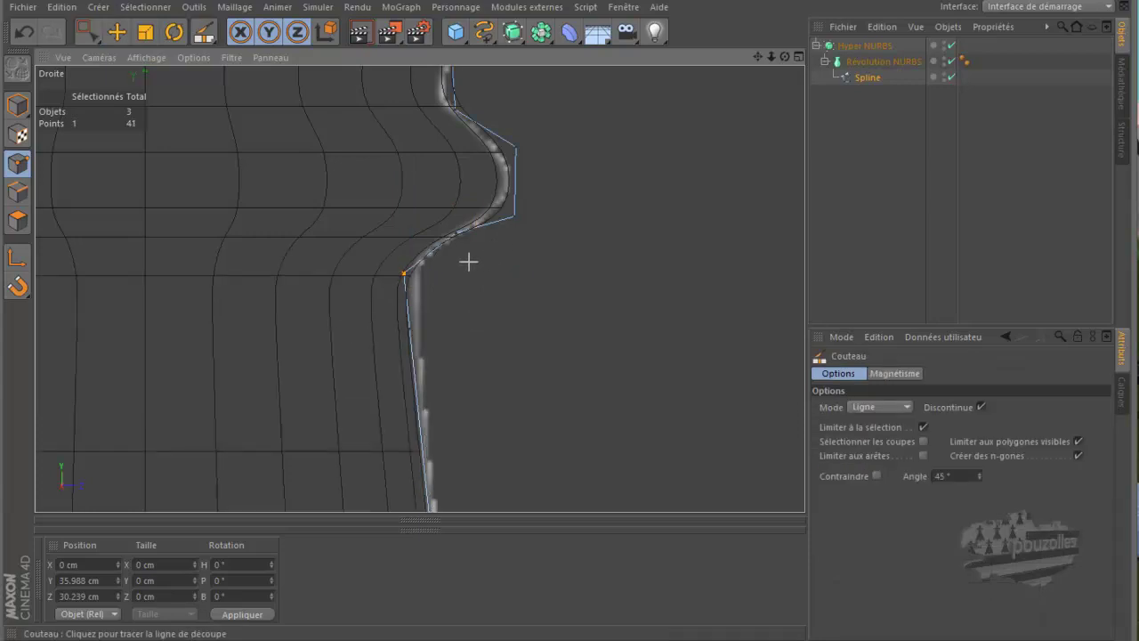
key(0)
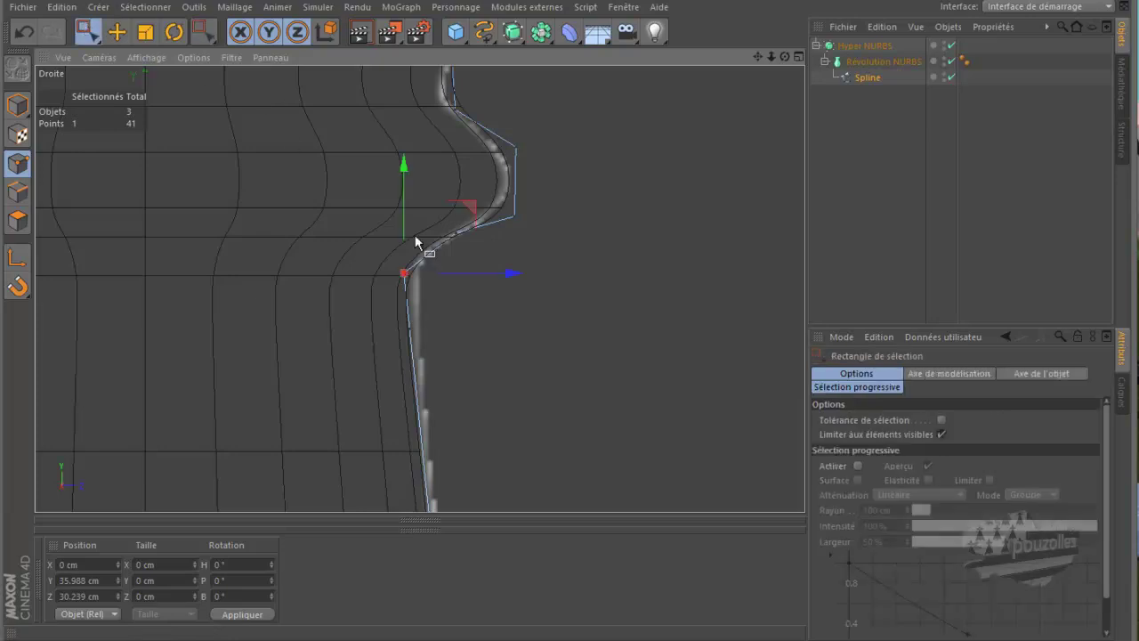
drag(465, 273, 473, 273)
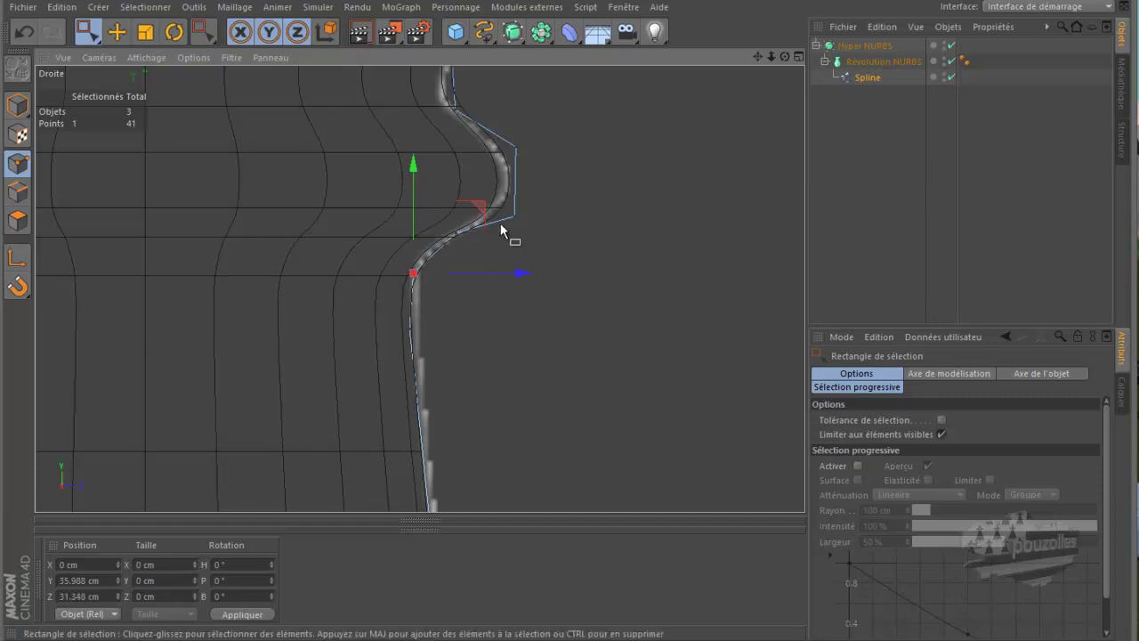
Step: Move the two points of the groove above the collar inward, setting the upper one to about Z 35.0 cm
drag(757, 56, 570, 320)
scroll(521, 293, up, 5)
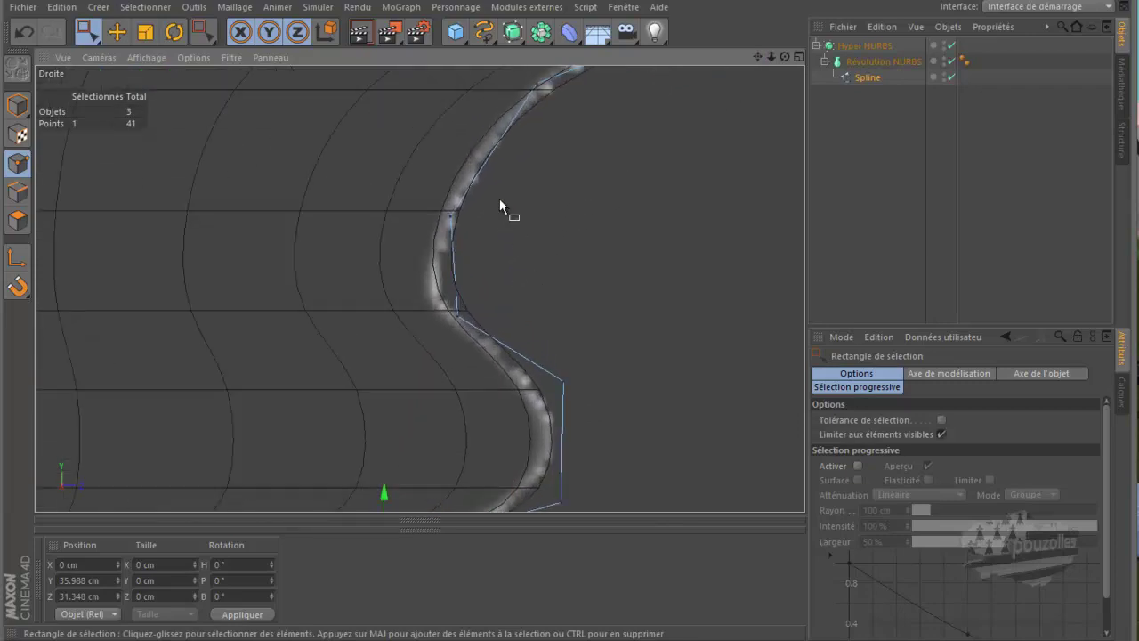
drag(508, 192, 431, 338)
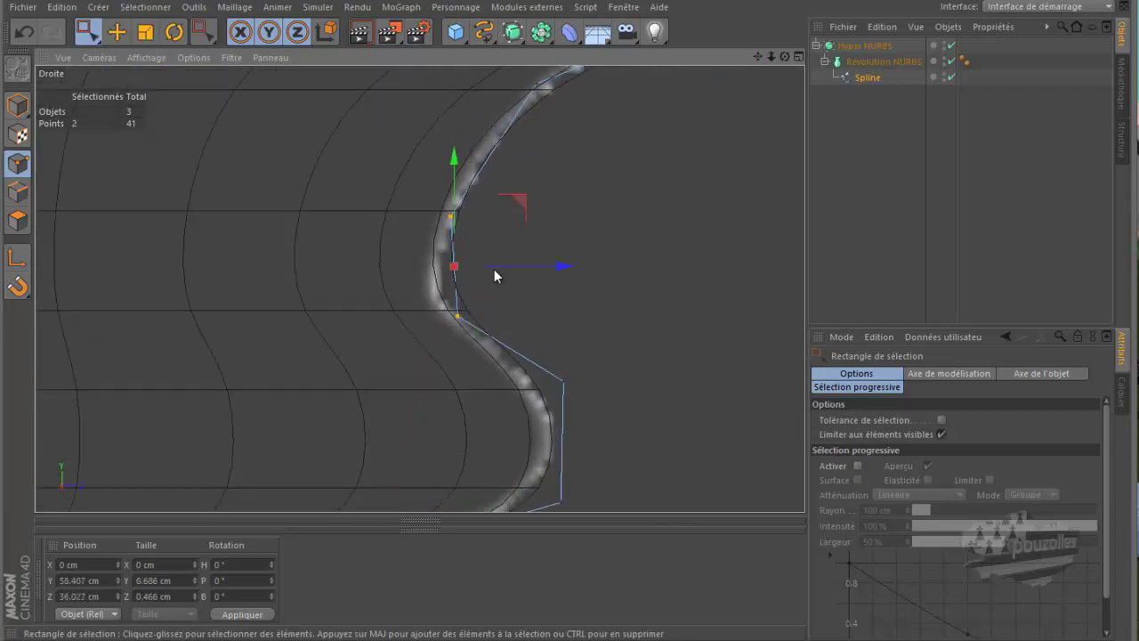
drag(538, 267, 522, 275)
drag(468, 210, 403, 237)
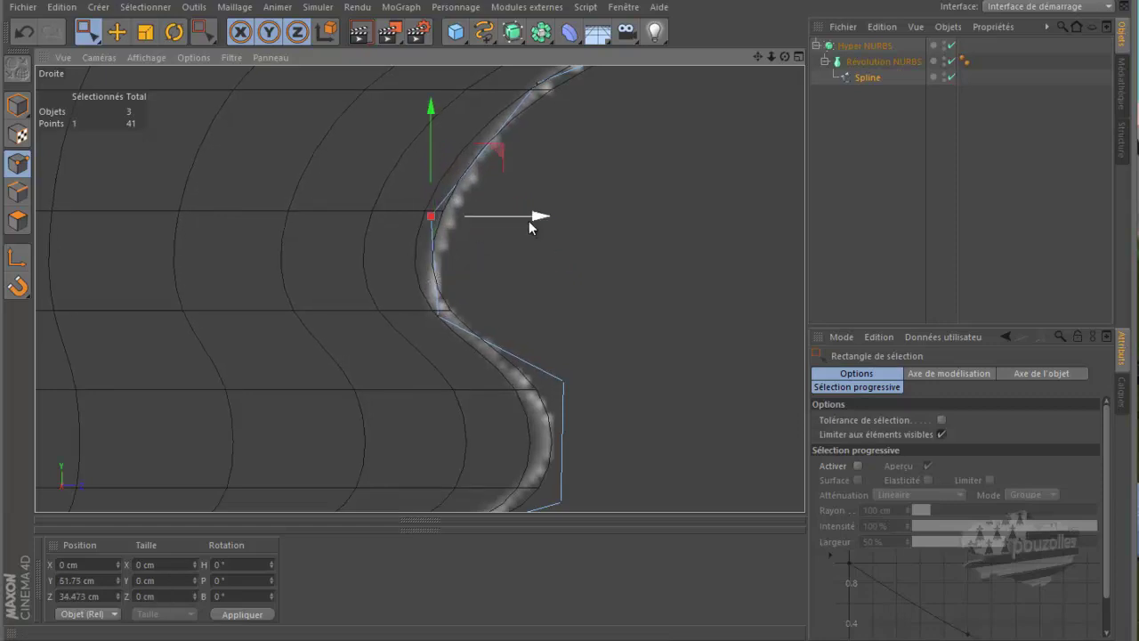
drag(534, 218, 543, 219)
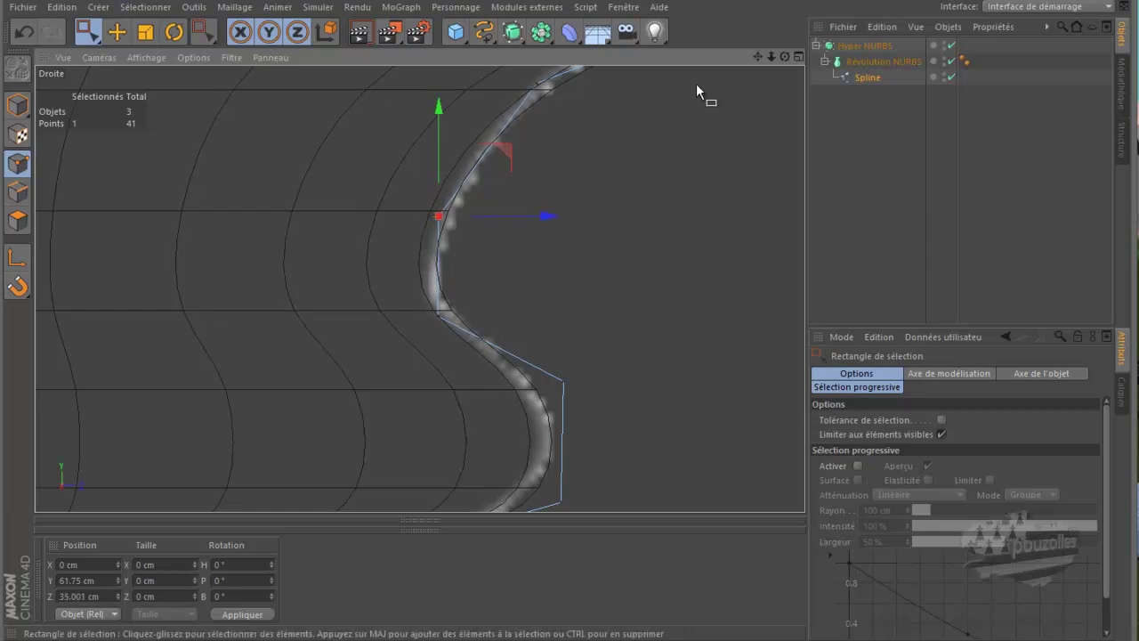
Step: Move the spline point near Y 70.6 cm inward and the groove's upper point outward to about Z 35.5 cm
drag(758, 56, 577, 234)
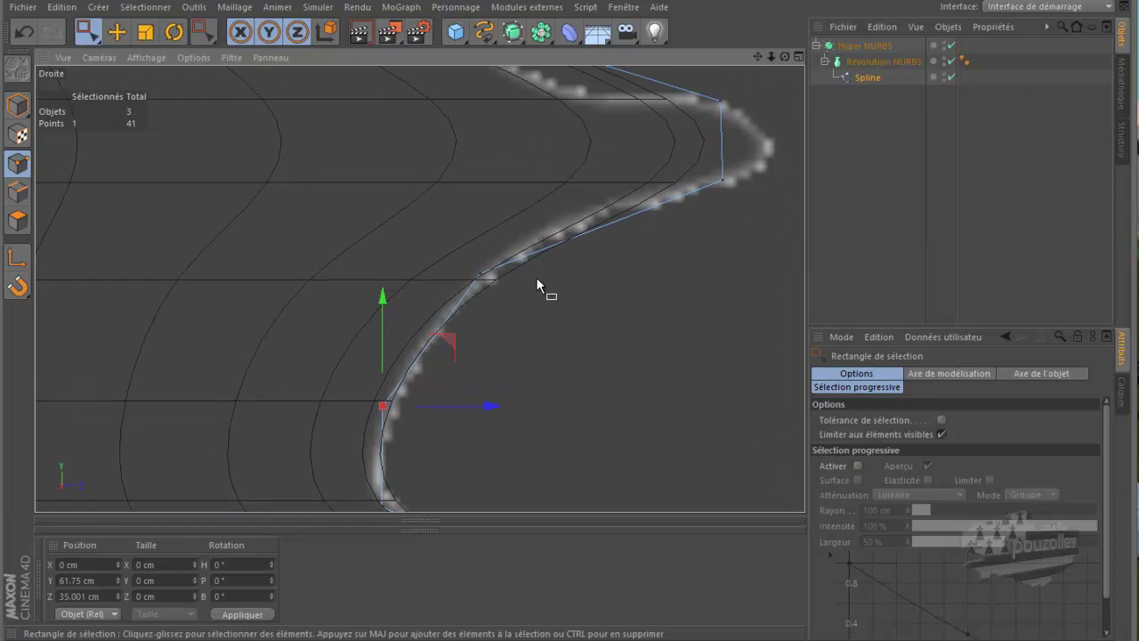
click(481, 271)
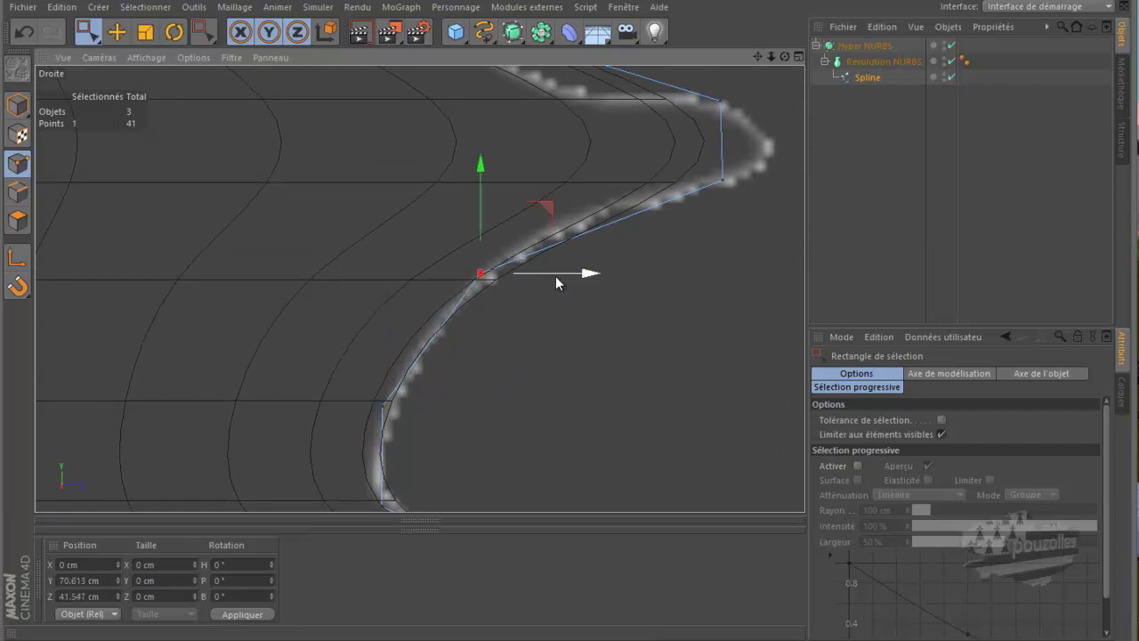
drag(558, 273, 540, 282)
drag(426, 378, 368, 434)
drag(454, 404, 459, 407)
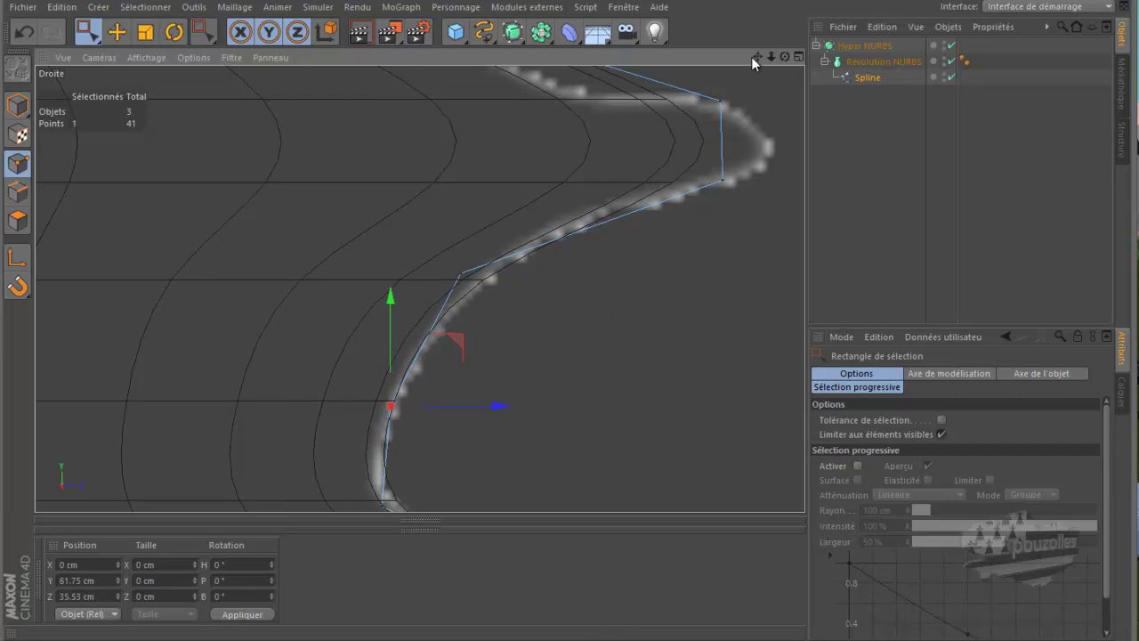
Step: Move the two rim points of the wide pointed ring outward to about Z 62.1 cm and lower them to about Y 79.2 cm
alt+middle_drag(568, 317, 694, 157)
drag(674, 173, 568, 321)
drag(697, 255, 763, 274)
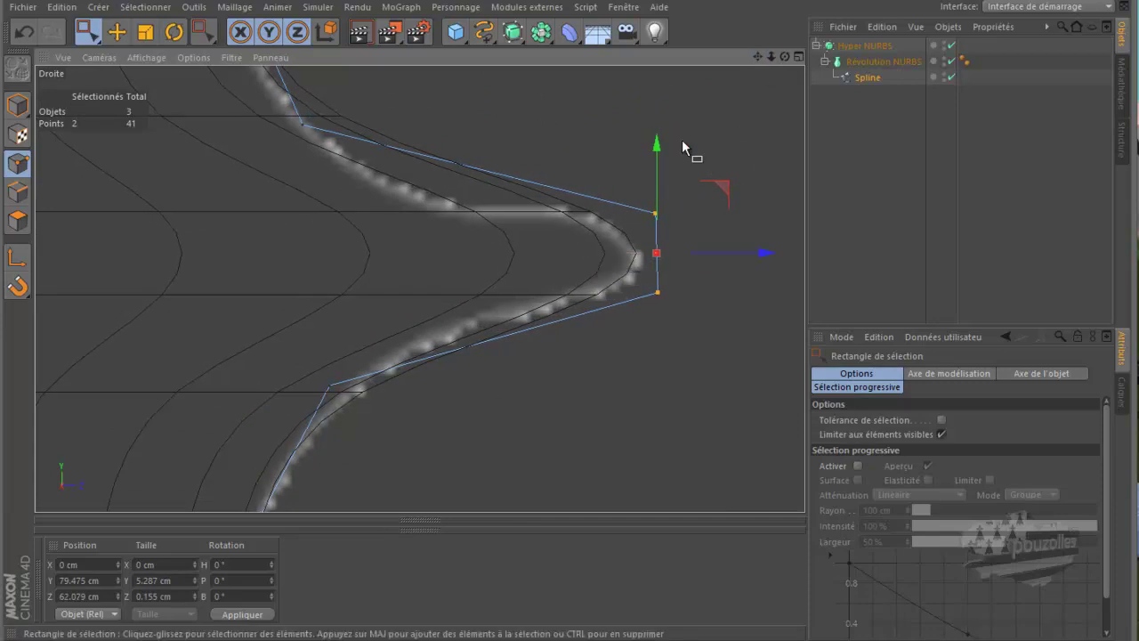
drag(656, 144, 659, 152)
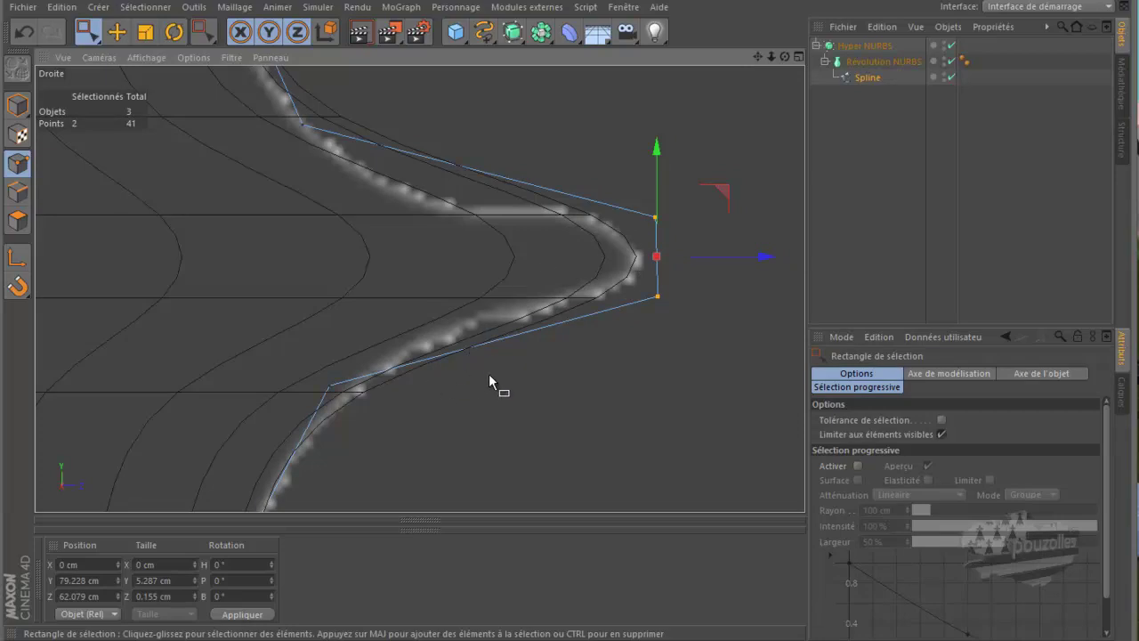
Step: Cut a new spline point in the underside of the wide ring and raise it to about Y 74.7 cm
key(k)
drag(488, 374, 472, 264)
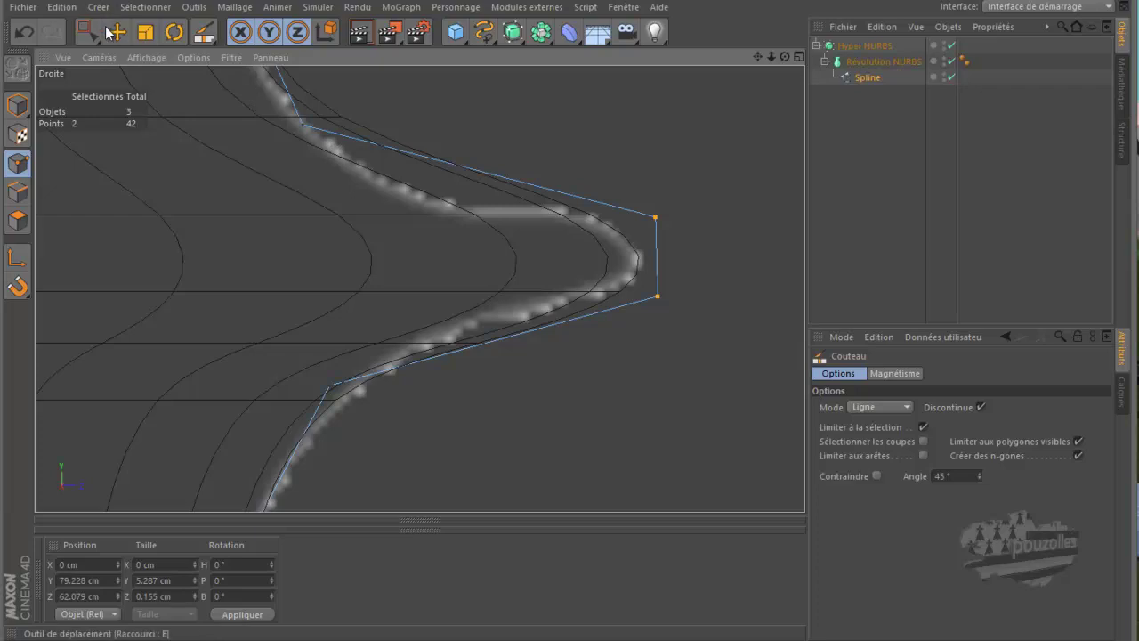
key(0)
click(481, 340)
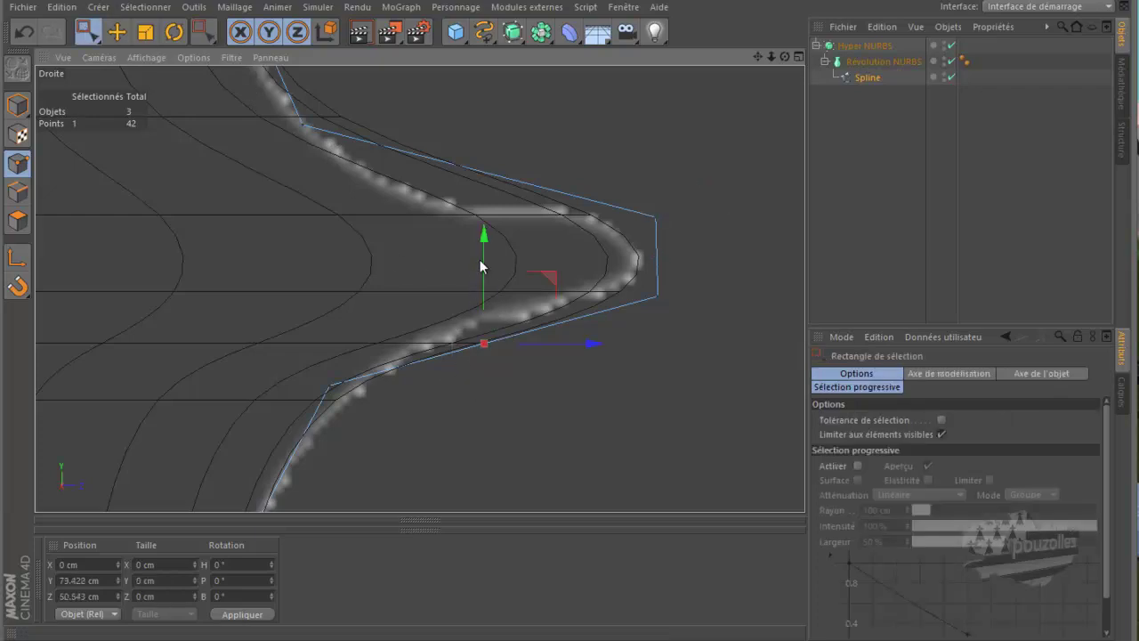
drag(486, 251, 488, 230)
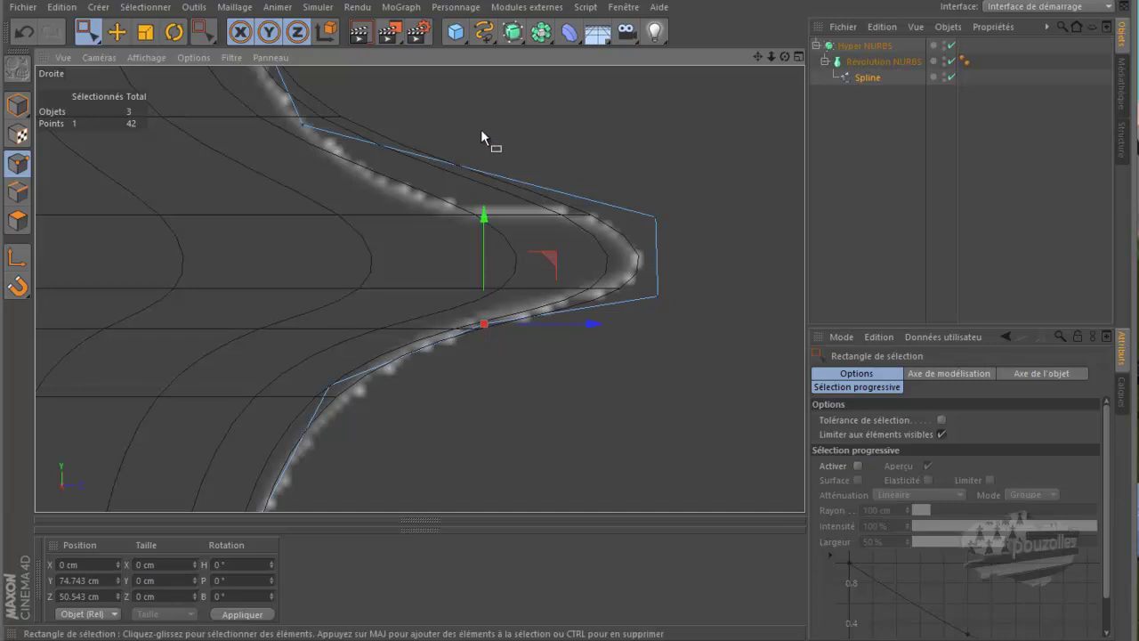
Step: Cut a new spline point in the upper side of the wide ring and move it to about Y 82.4, Z 46.4 cm
key(k)
drag(461, 147, 437, 241)
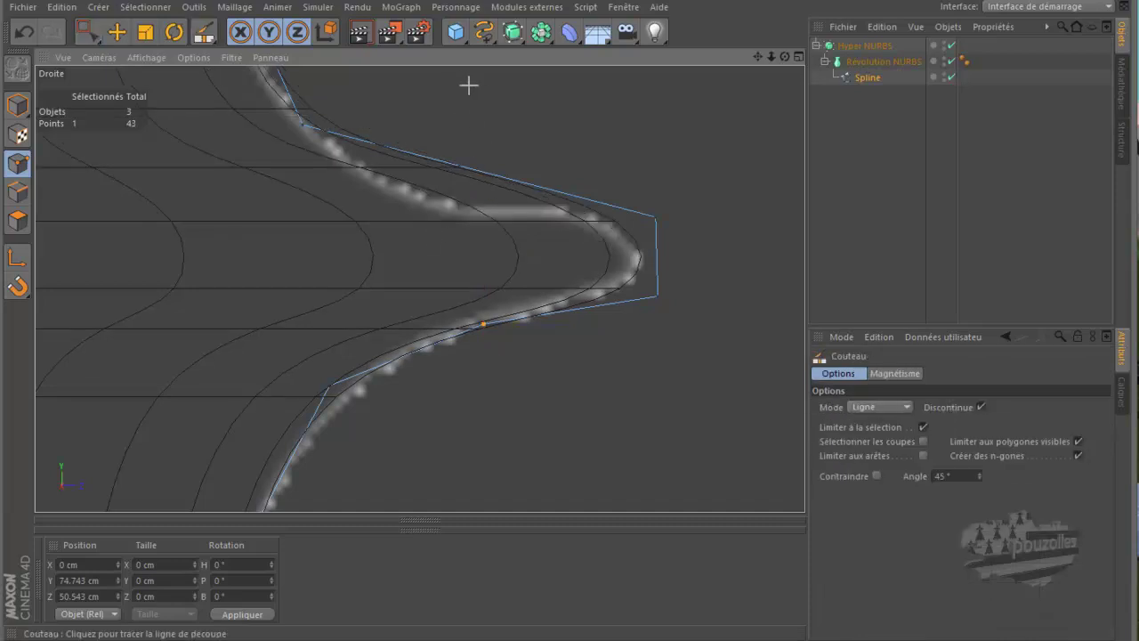
click(89, 32)
click(459, 166)
drag(461, 102, 482, 146)
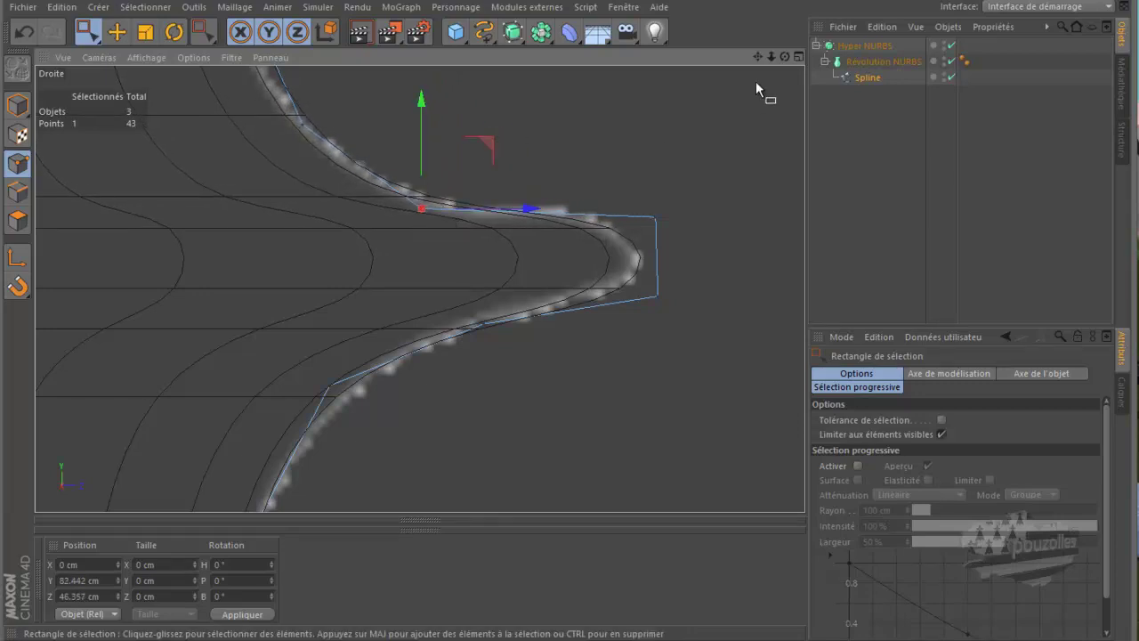
Step: Move the point under the next ring inward and the lower point of the hollow beneath it to about Z 37.6 cm
scroll(574, 331, up, 5)
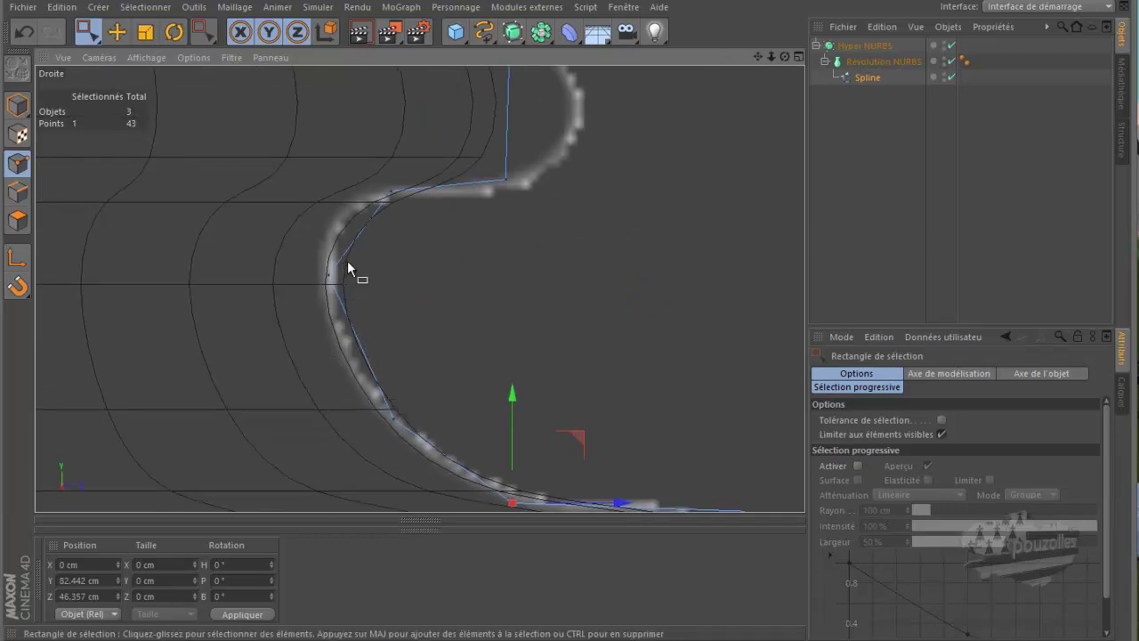
drag(414, 169, 374, 210)
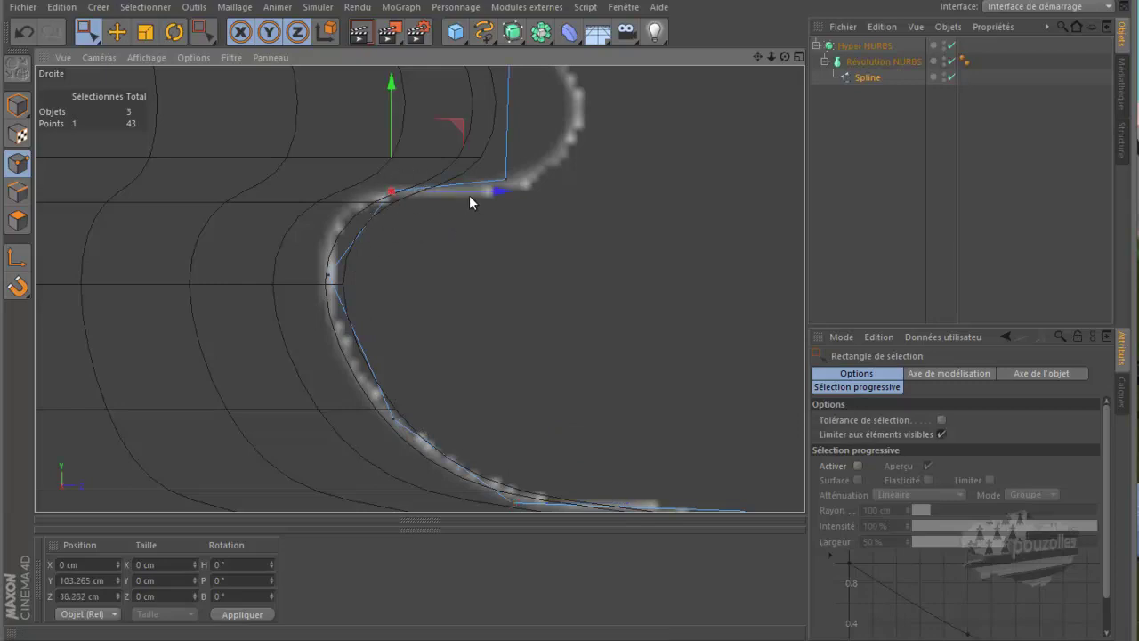
drag(495, 191, 449, 212)
click(393, 418)
drag(462, 420, 453, 421)
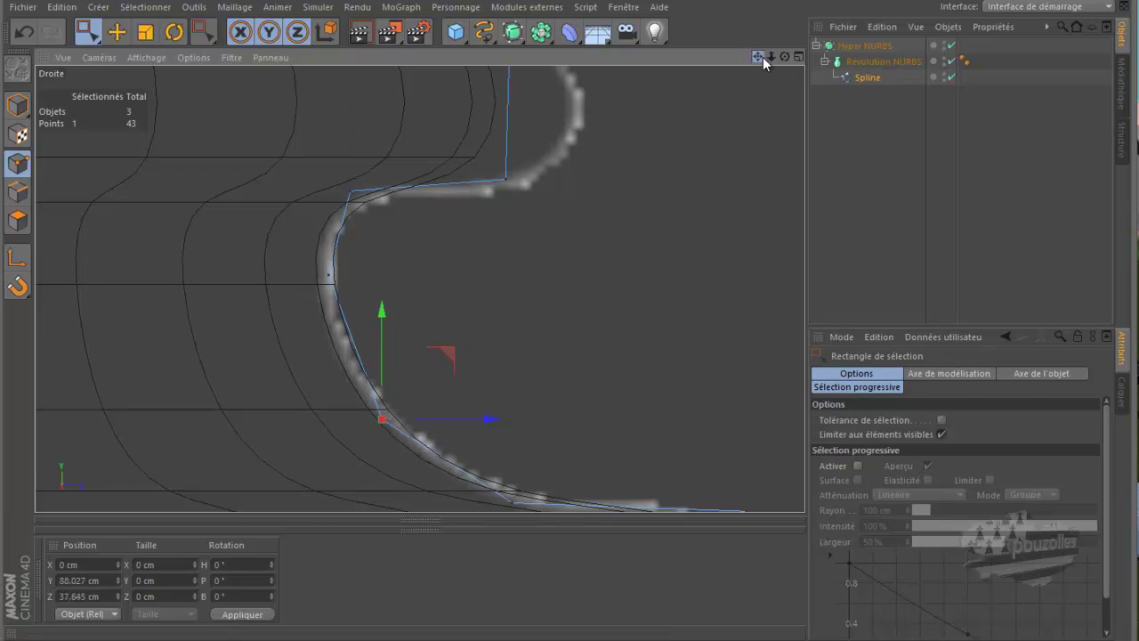
Step: Move the upper ring's two outer points outward to about Z 52.0 cm and scale them vertically to about 11.5 cm apart
drag(763, 56, 572, 323)
drag(590, 190, 439, 407)
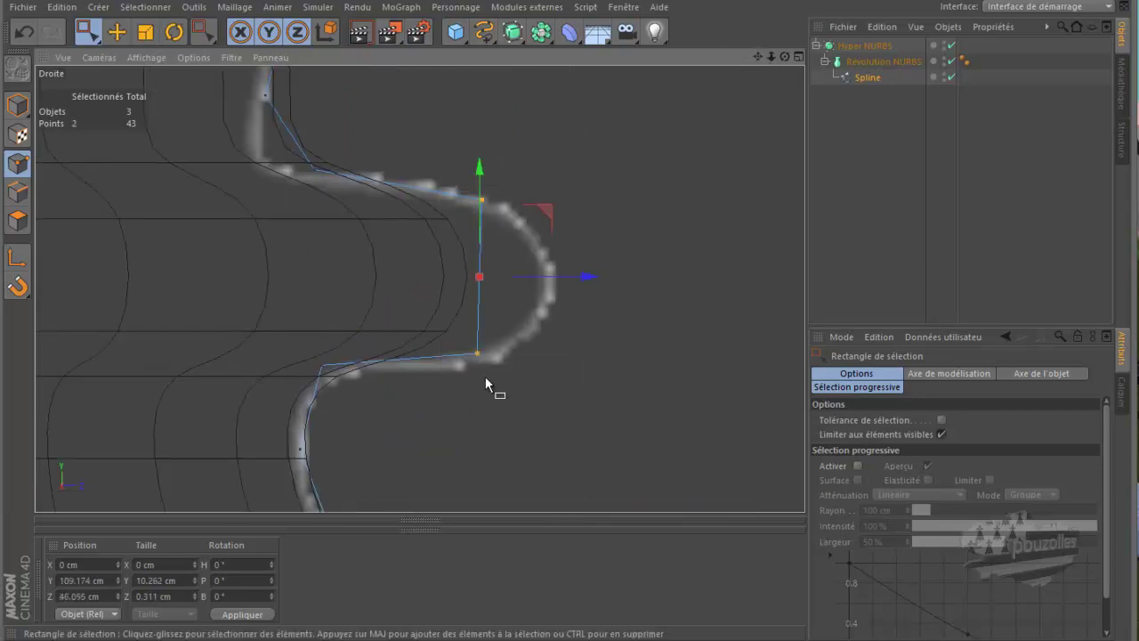
drag(587, 277, 676, 286)
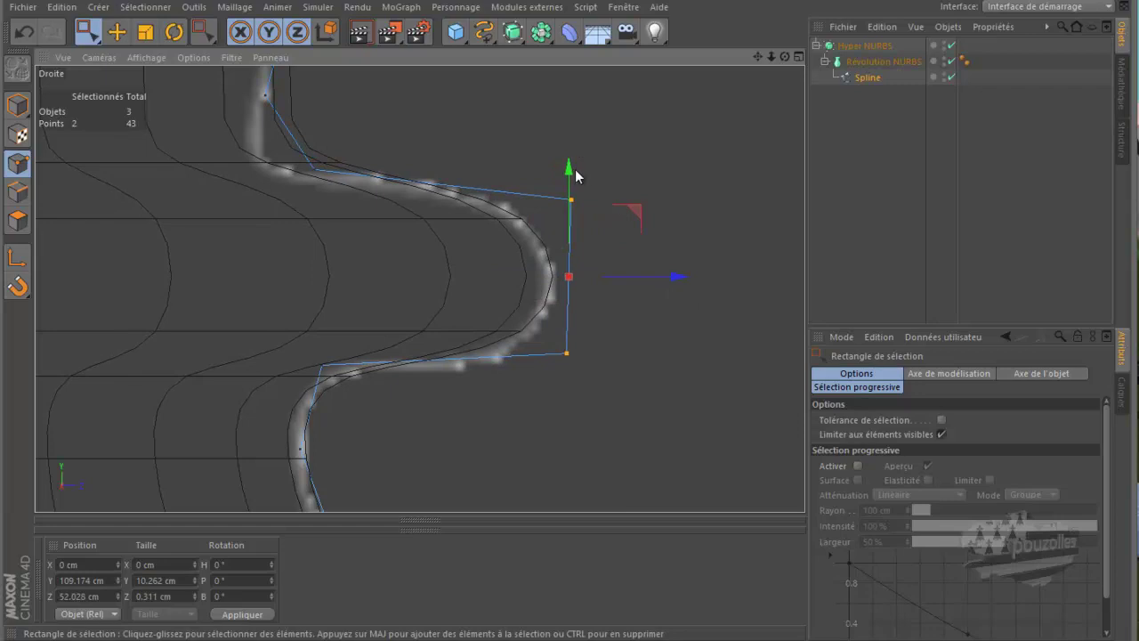
mouse_move(570, 168)
mouse_down()
mouse_move(570, 180)
mouse_move(571, 156)
mouse_up()
click(145, 32)
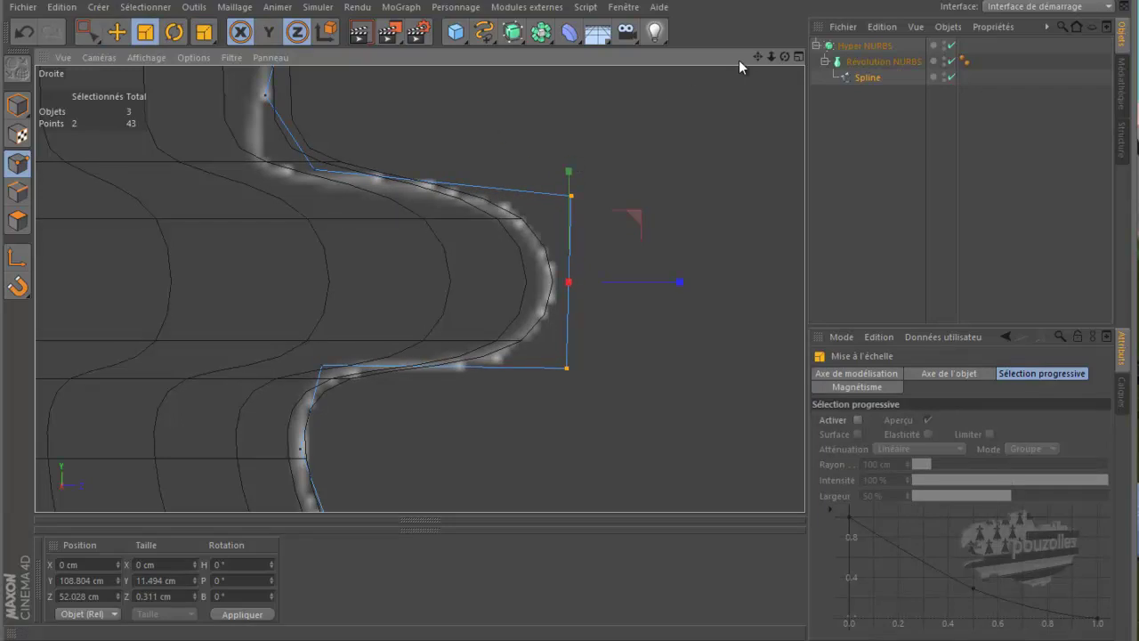
drag(570, 328, 572, 318)
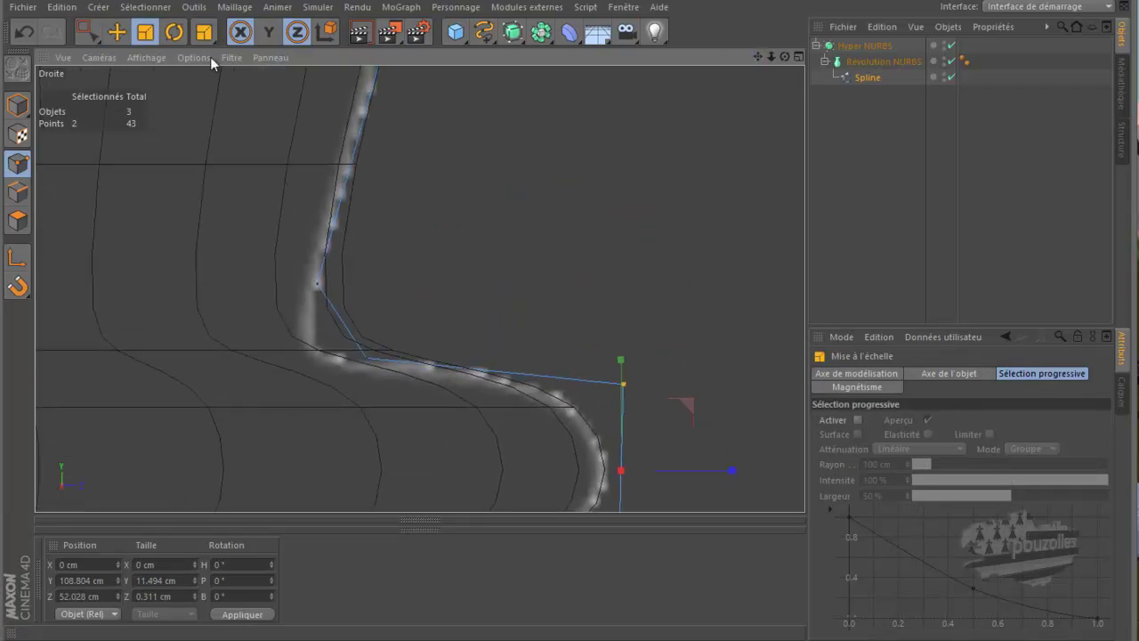
Step: Move the spline point where the upper ring meets the body inward and slightly down to sharpen the junction
click(87, 34)
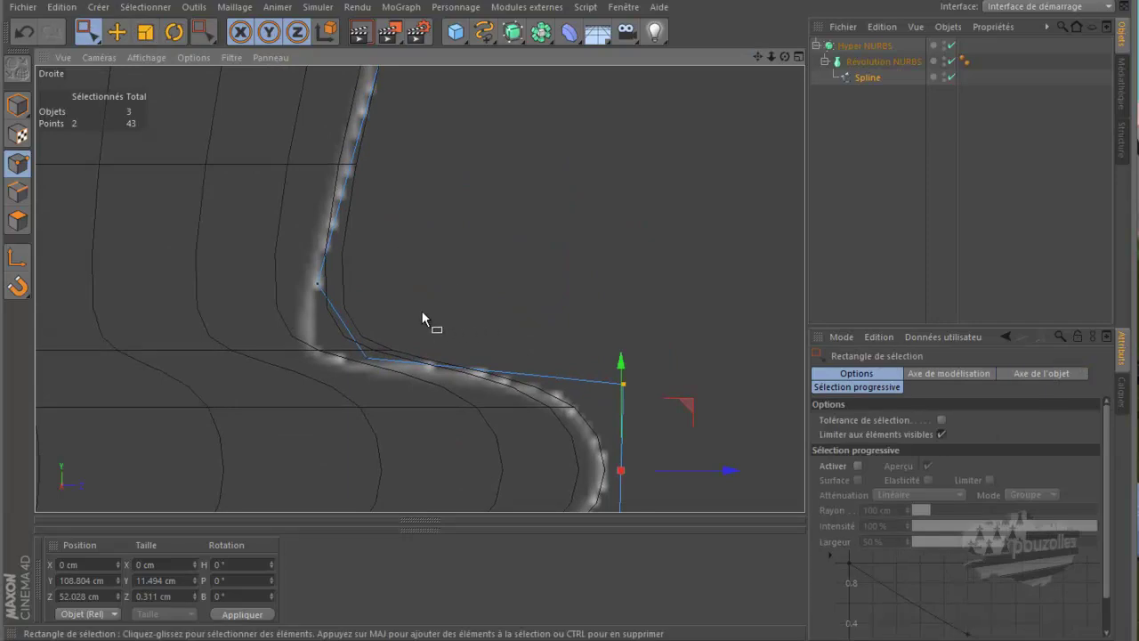
drag(422, 311, 323, 393)
drag(436, 298, 353, 308)
Step: Raise the ring's upper outer point to about Y 115.0 cm and move the body's lowest point to about Y 121.3, Z 32.2 cm
drag(654, 348, 623, 402)
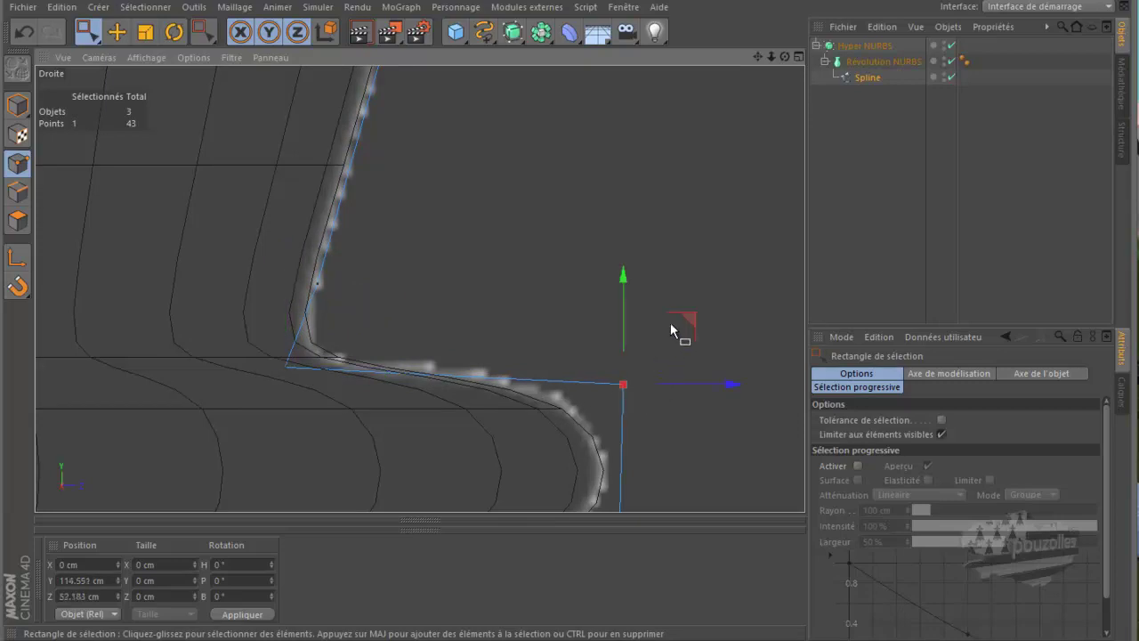
drag(687, 316, 682, 316)
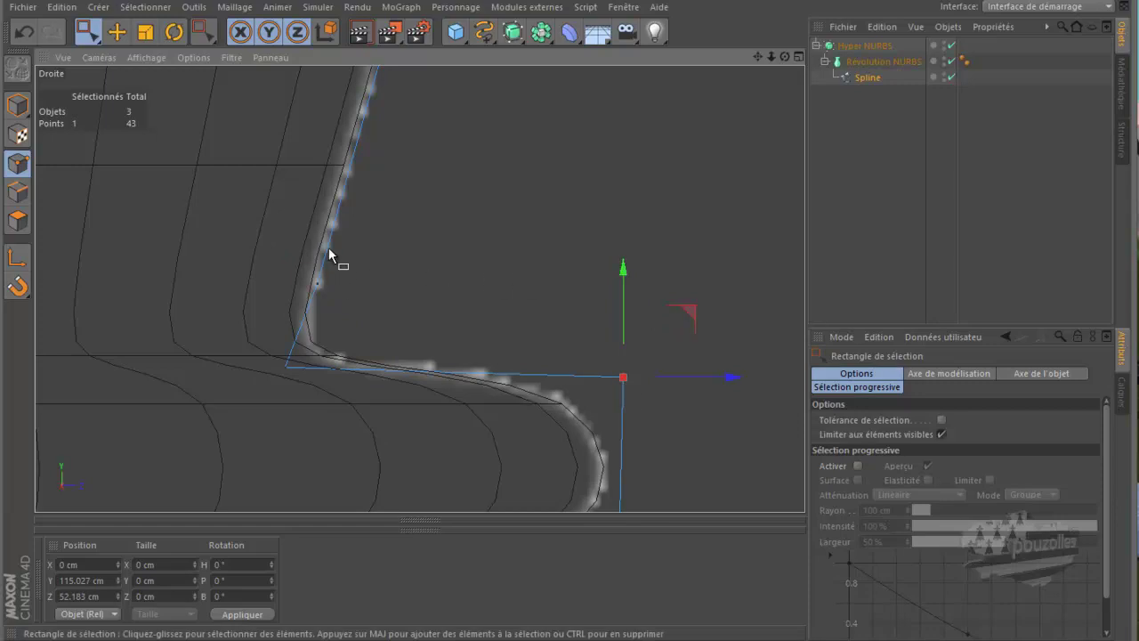
drag(356, 242, 360, 287)
Step: Cut a new spline point just below the body's outer top corner and move it to about Y 176.8, Z 47.3 cm
drag(758, 57, 570, 318)
scroll(569, 320, down, 4)
scroll(608, 338, down, 4)
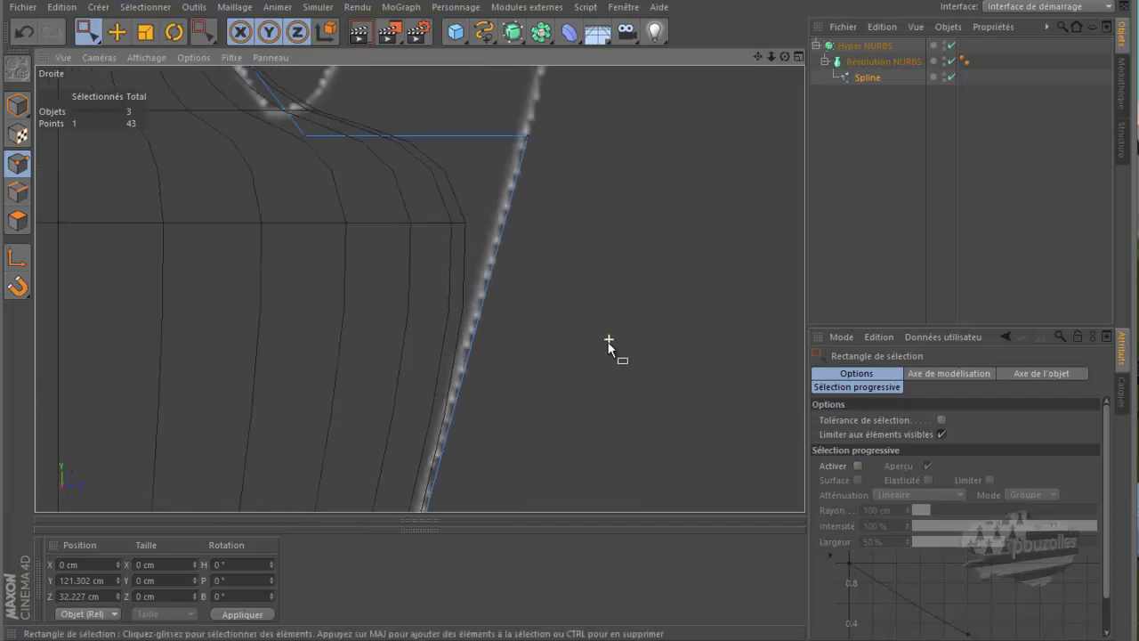
scroll(612, 339, down, 3)
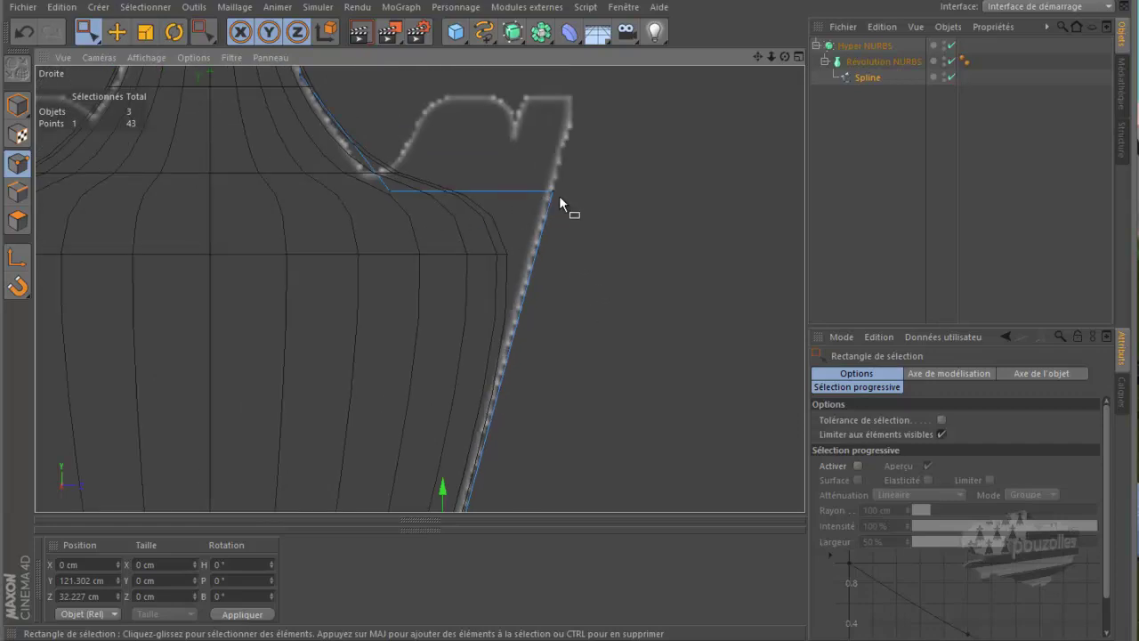
key(k)
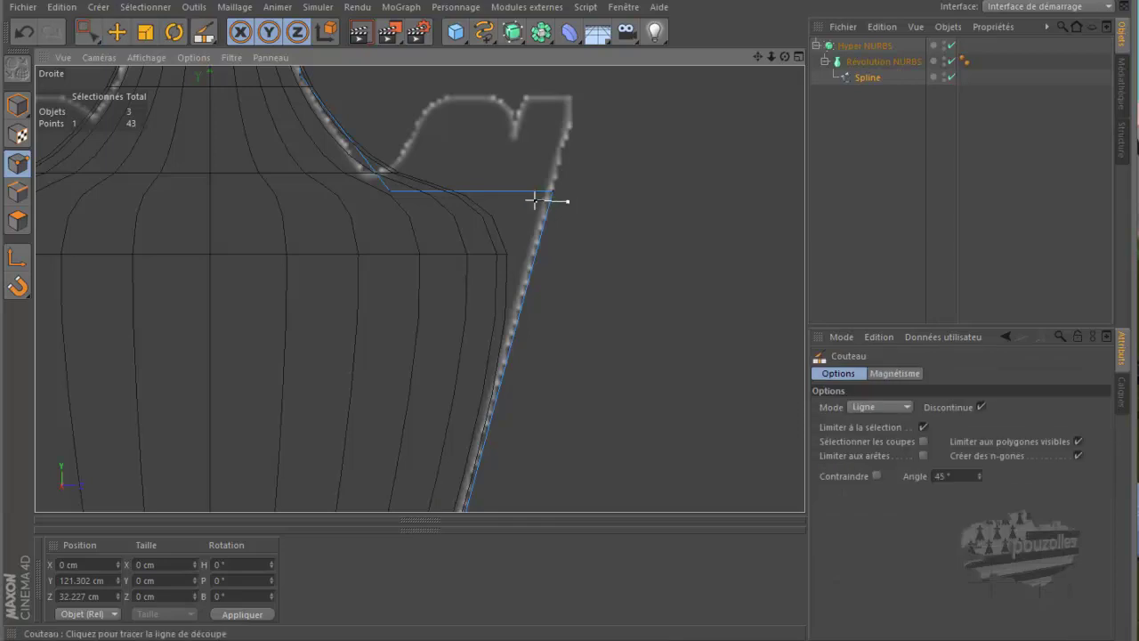
click(534, 200)
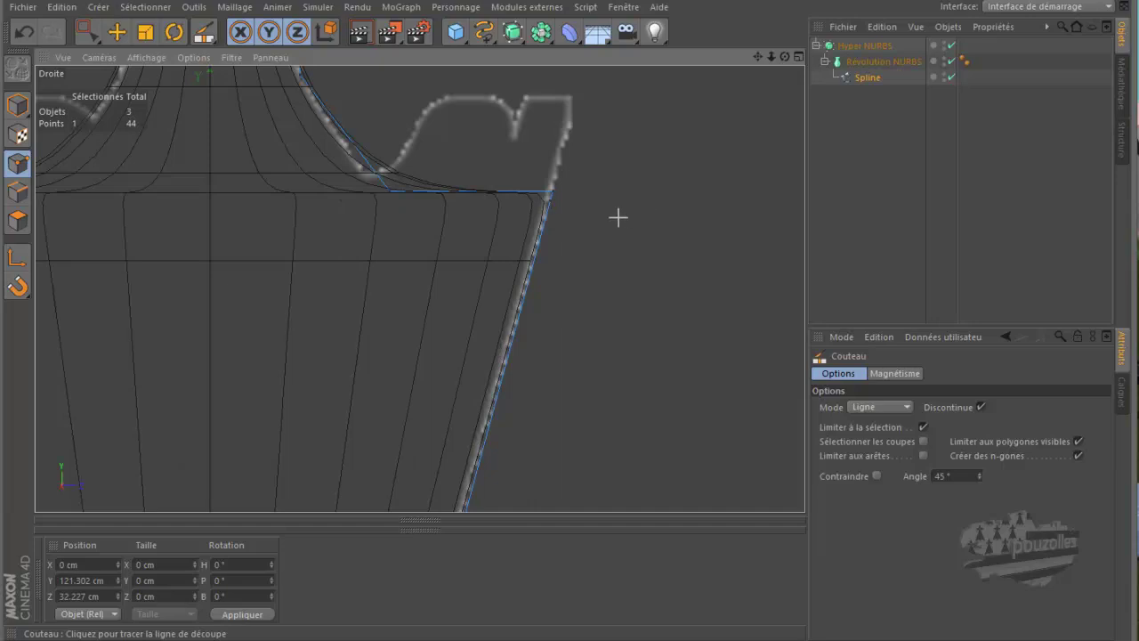
scroll(546, 224, up, 4)
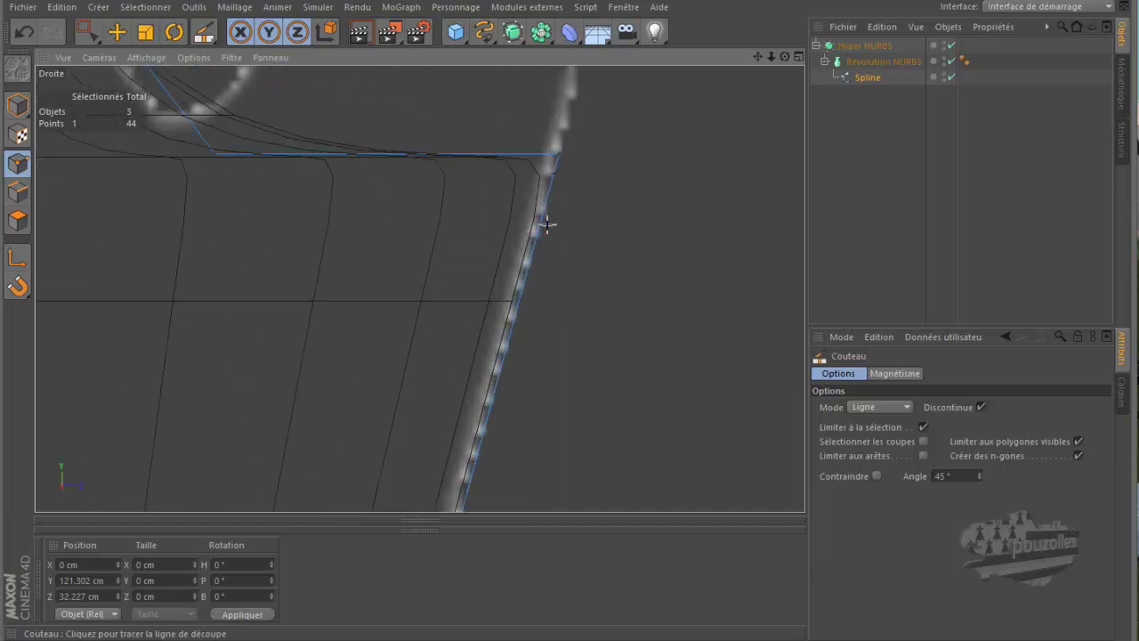
click(82, 32)
click(553, 173)
drag(553, 127, 624, 99)
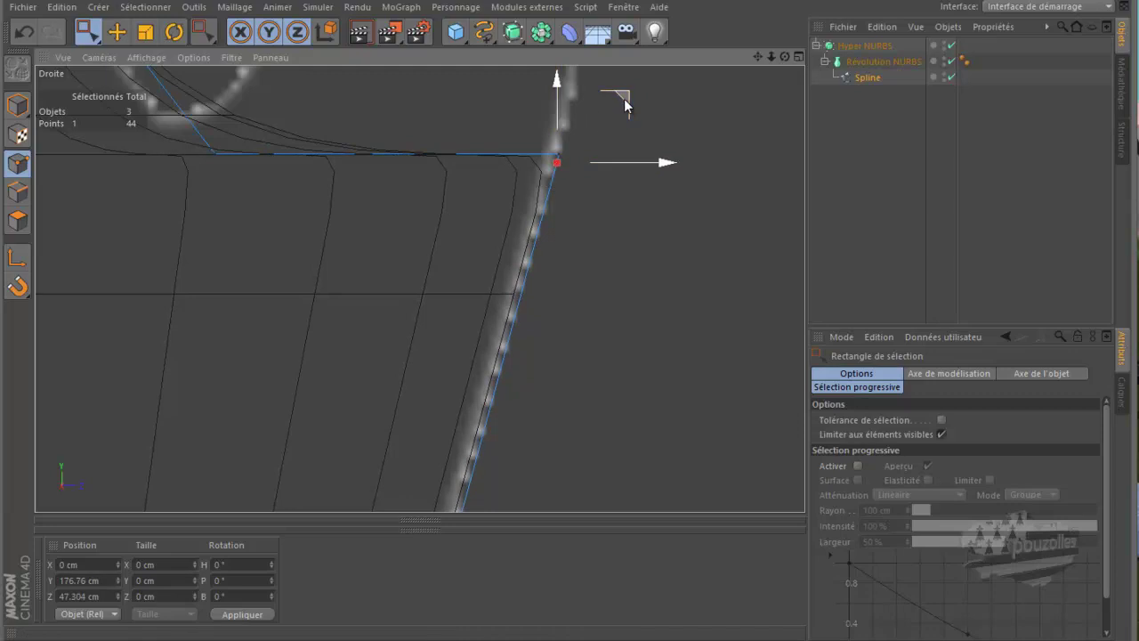
Step: Cut new spline points in the flat top edge just inside the outer corner and in the slope rising from its inner end
key(k)
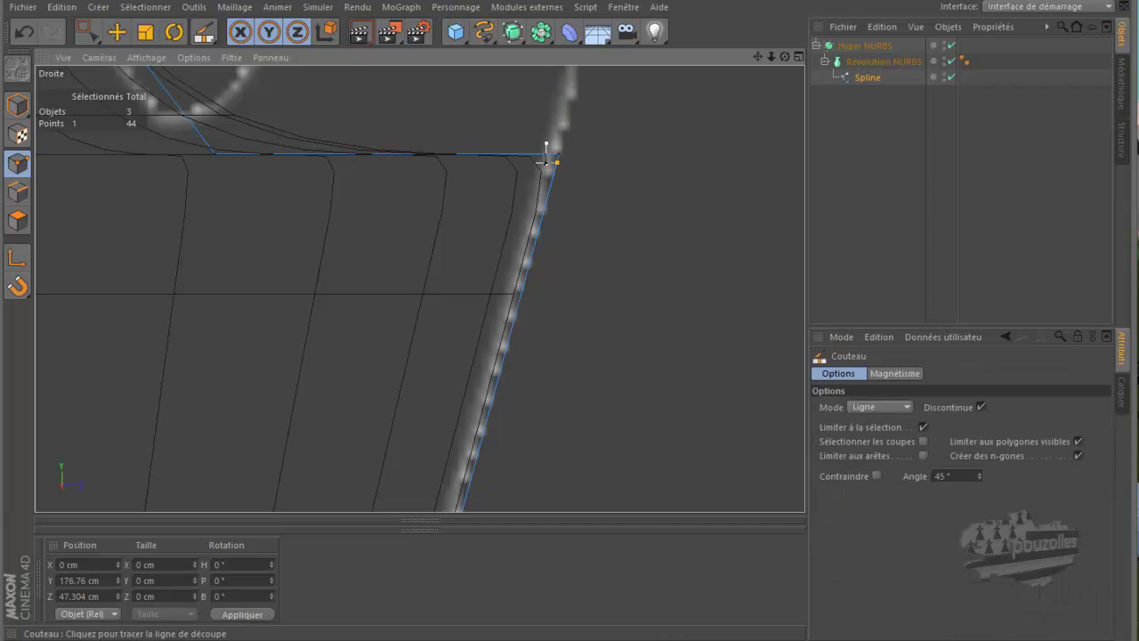
drag(546, 159, 546, 165)
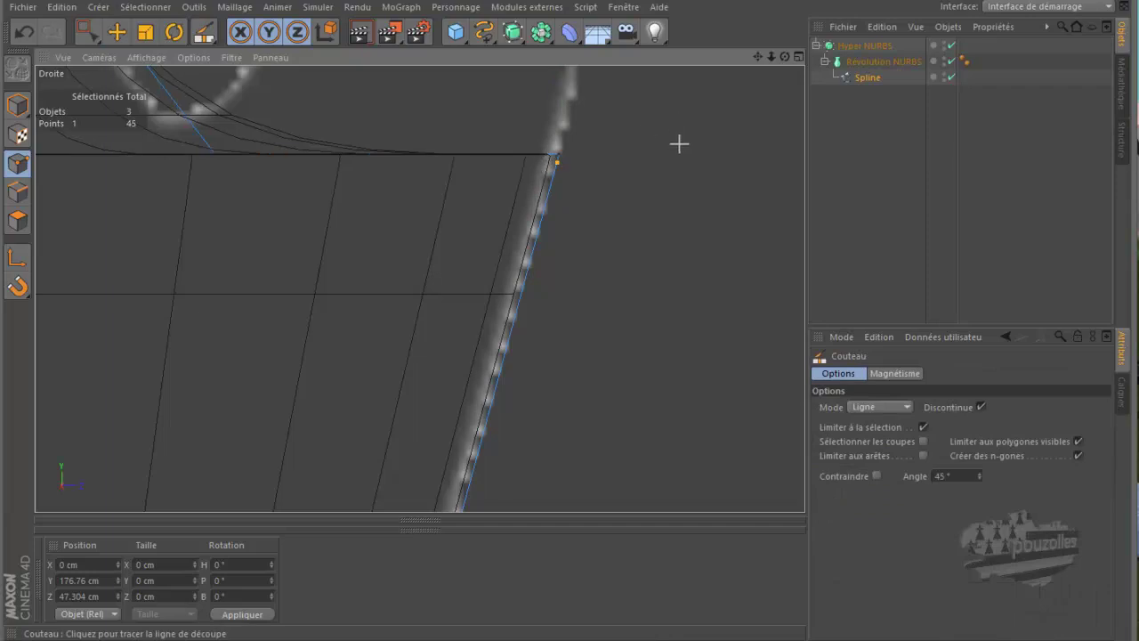
scroll(678, 227, down, 4)
scroll(678, 234, down, 1)
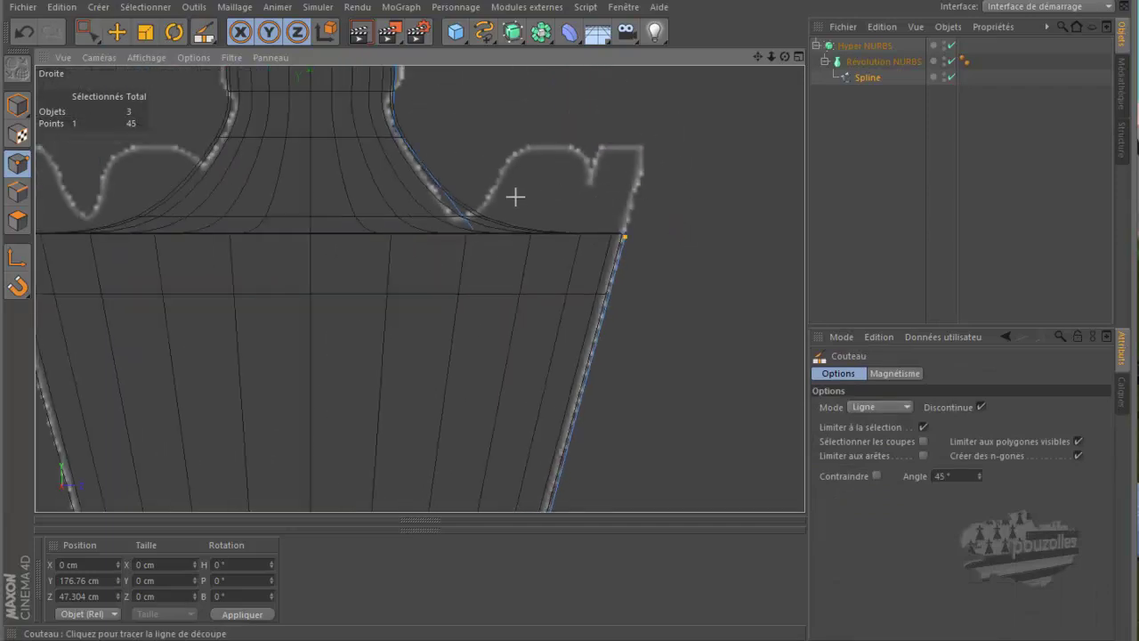
scroll(516, 196, up, 3)
scroll(515, 197, up, 1)
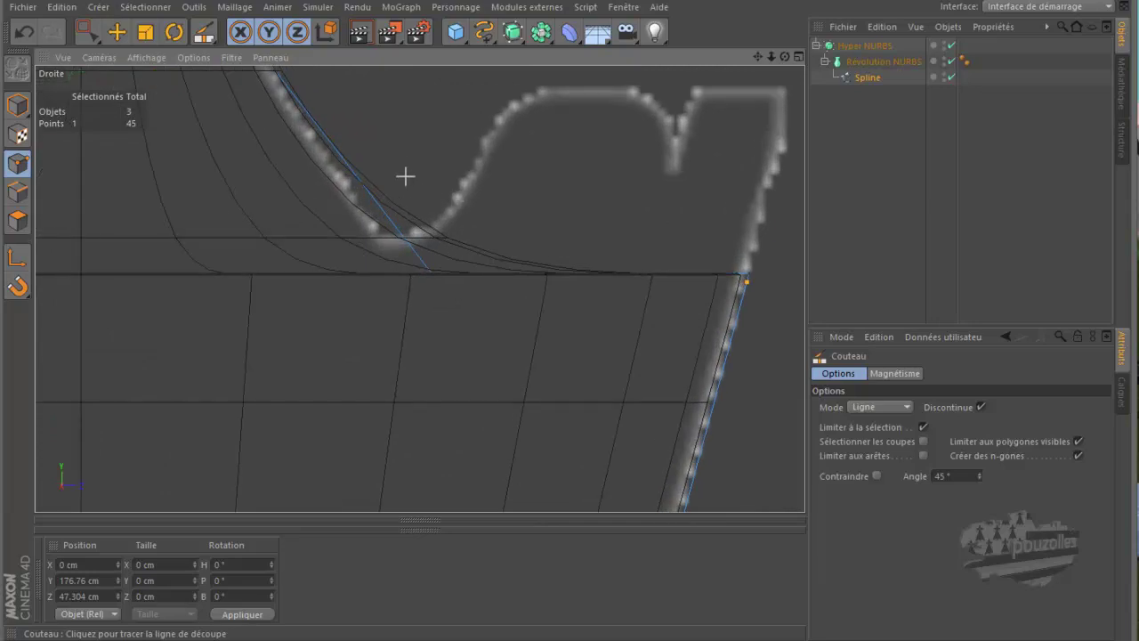
drag(366, 151, 276, 160)
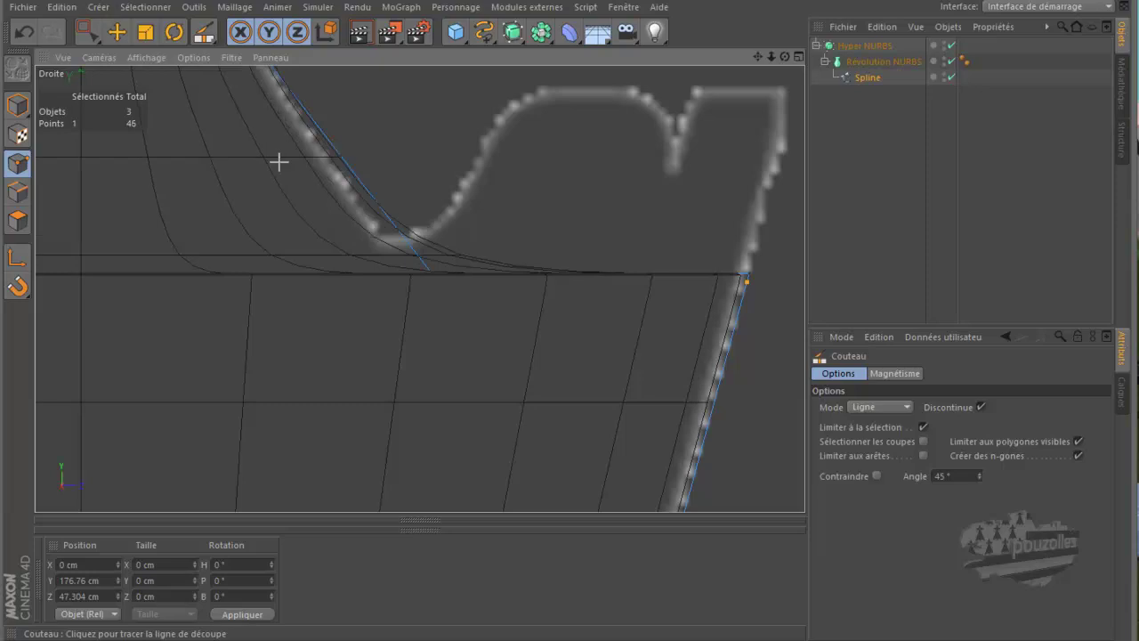
Step: Move the spline point on the slope above the flat top to about Y 183.1, Z 18.4 cm and cut a new point below it
click(86, 32)
drag(379, 164, 333, 132)
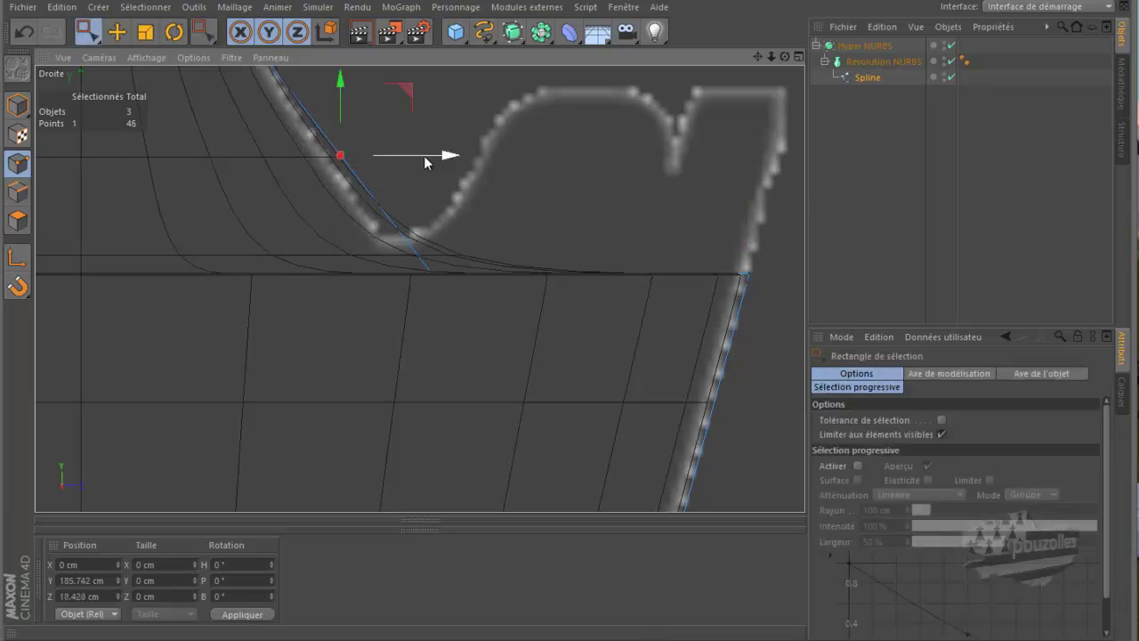
drag(423, 156, 400, 171)
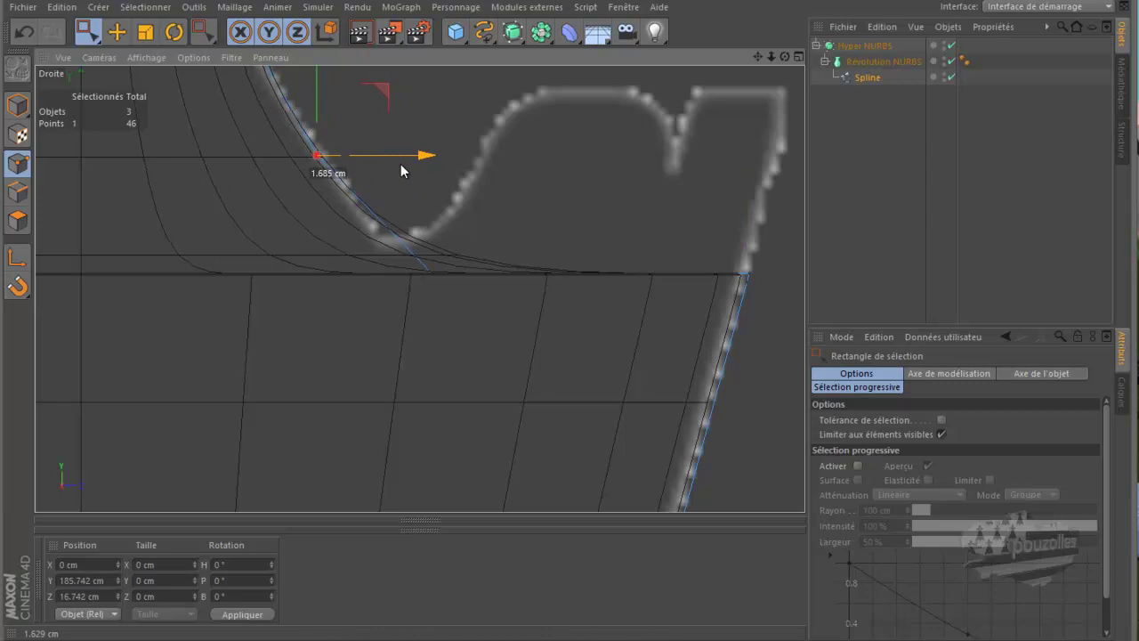
drag(382, 92, 404, 133)
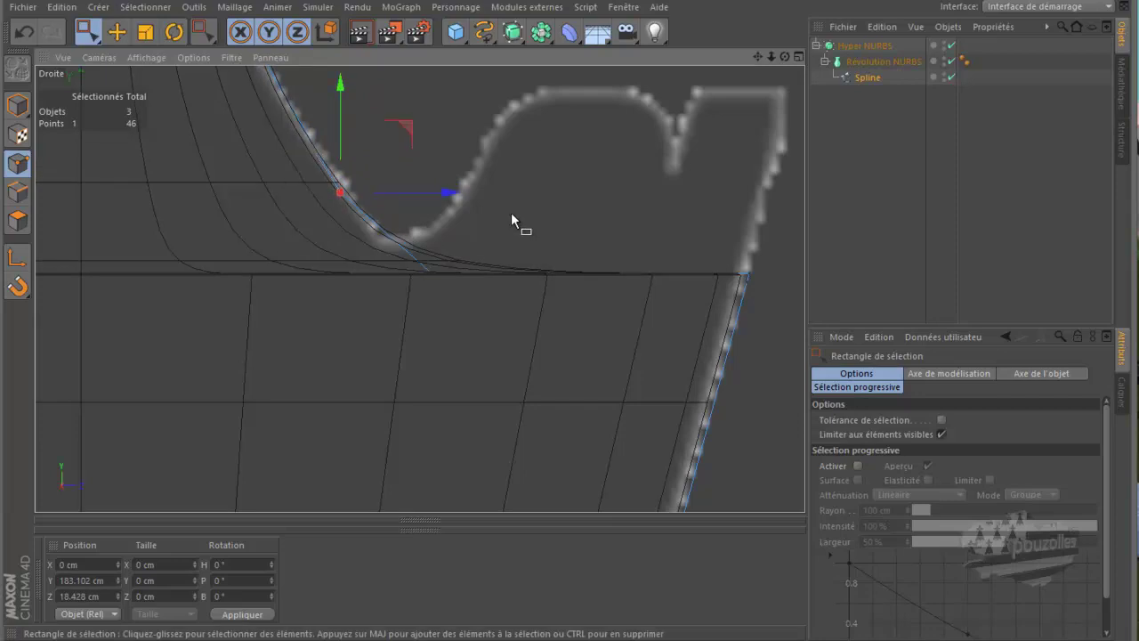
key(k)
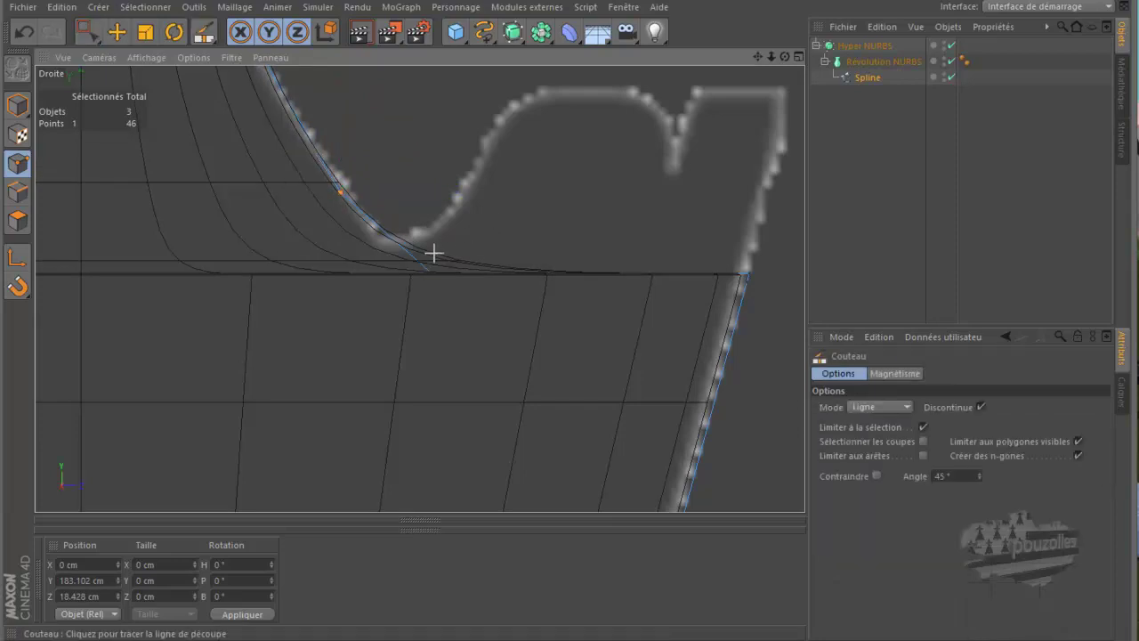
drag(446, 245, 336, 247)
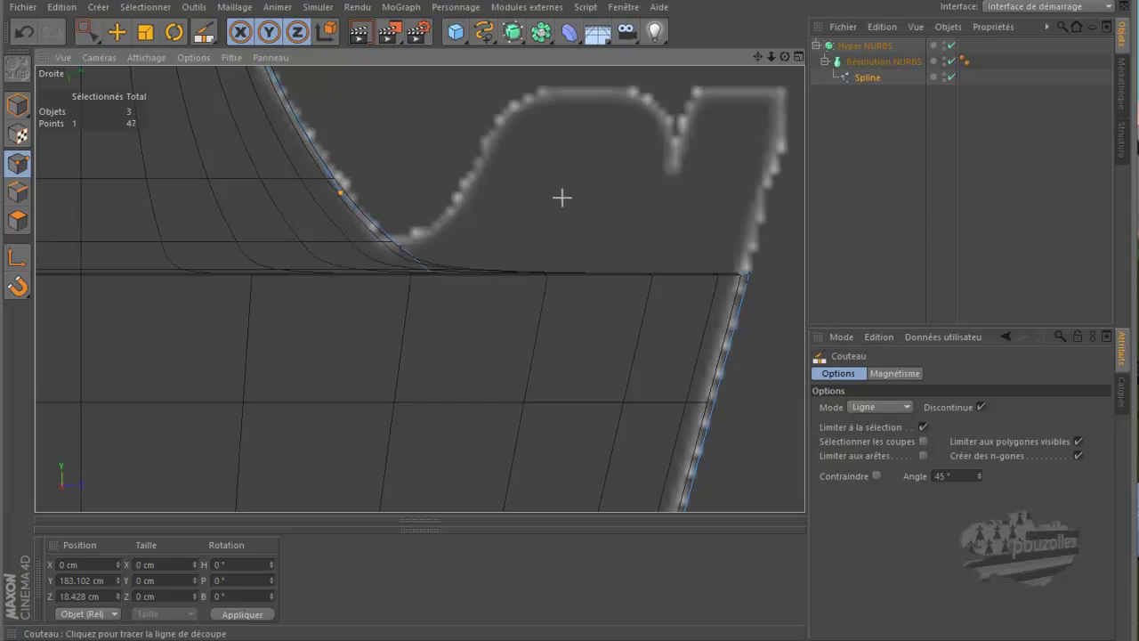
Step: Move the two outer spline points of the small neck ring outward to about Z 14.0 cm
scroll(573, 206, down, 5)
scroll(423, 178, up, 6)
scroll(428, 204, up, 3)
key(0)
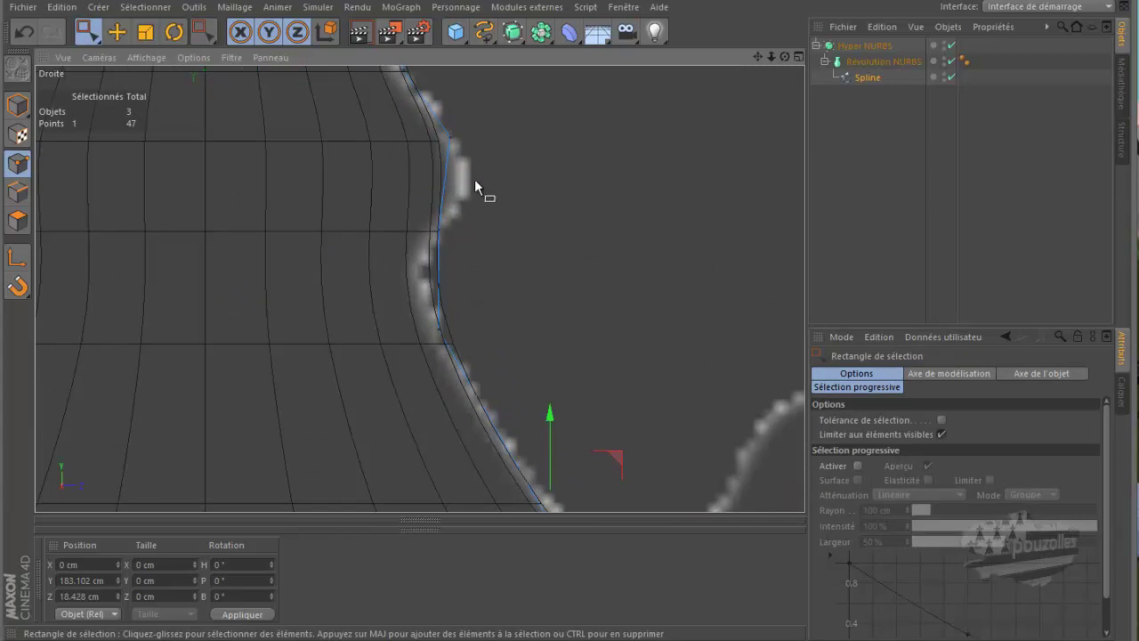
click(450, 232)
drag(495, 228, 507, 228)
drag(485, 114, 437, 257)
drag(554, 187, 576, 185)
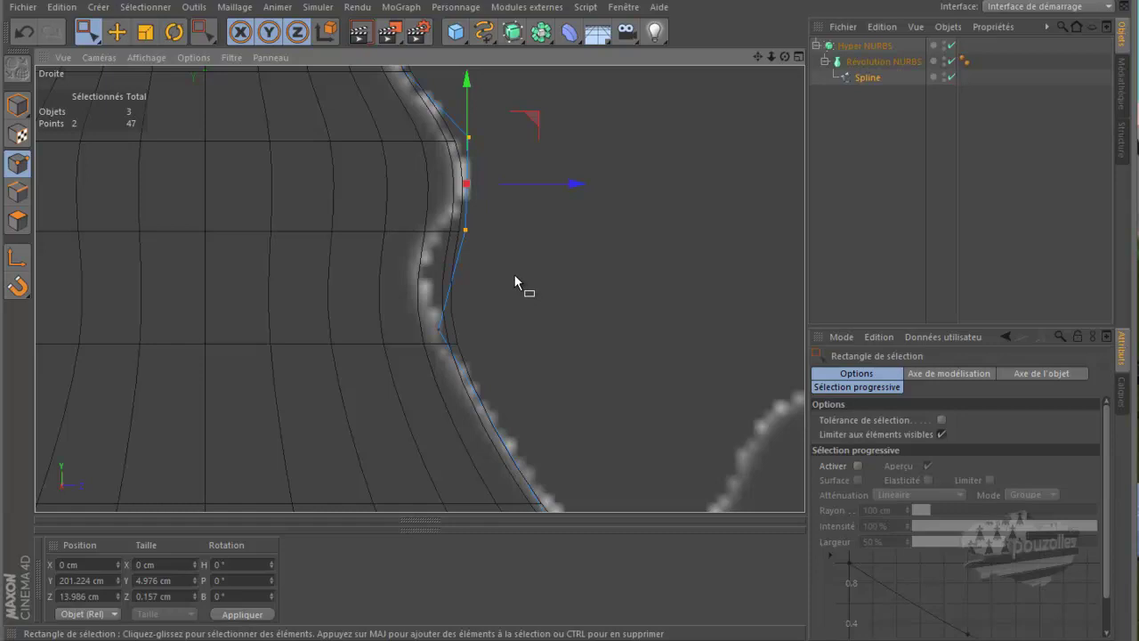
Step: Move the point below the small neck ring to about Y 197.0, Z 10.2 cm and push the ring's two outer points to about Z 14.4 cm
drag(475, 300, 427, 348)
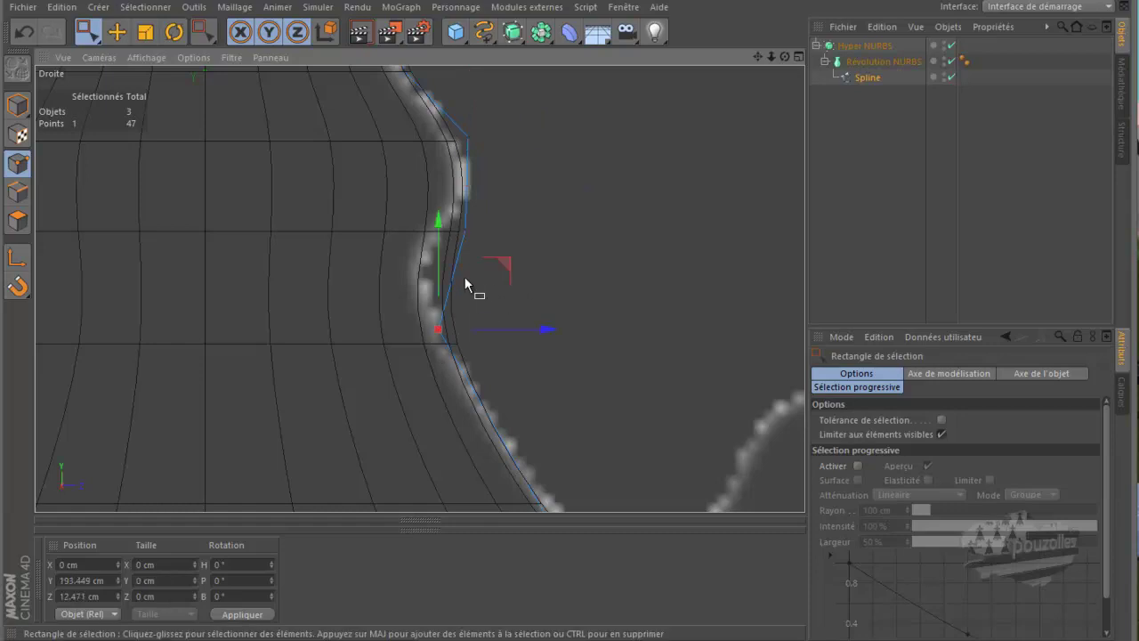
drag(502, 271, 458, 199)
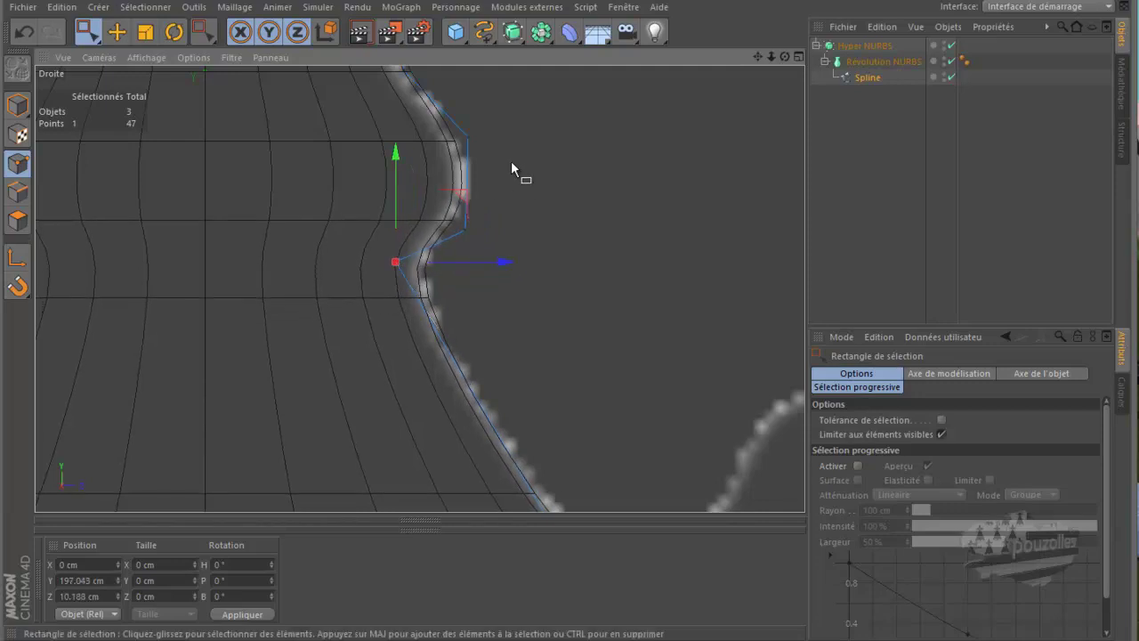
drag(504, 125, 453, 246)
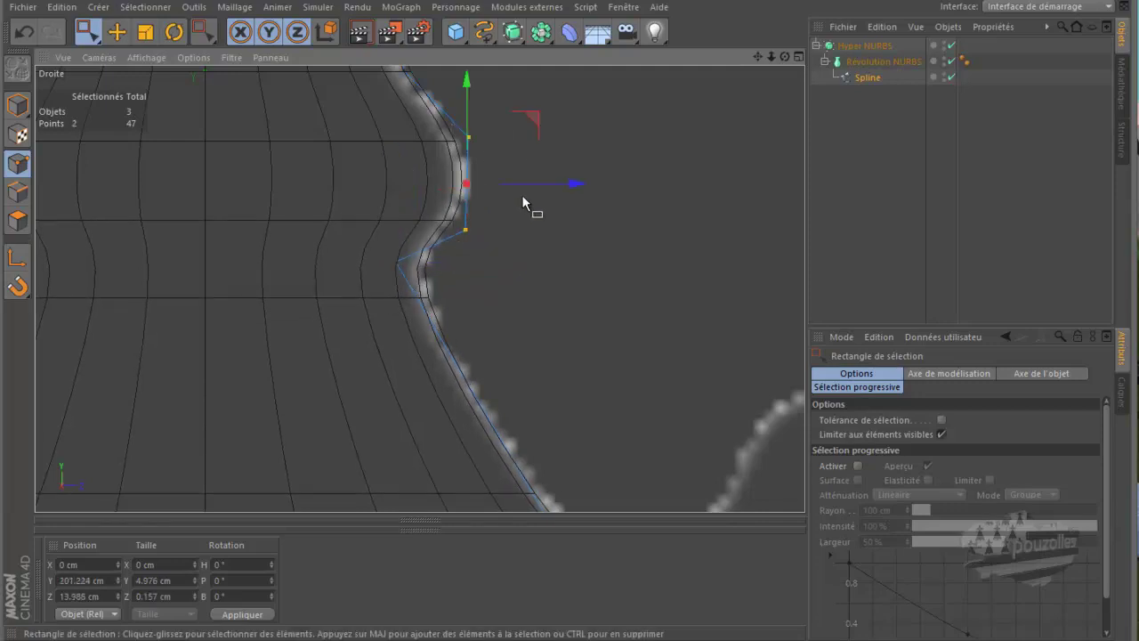
drag(531, 187, 536, 183)
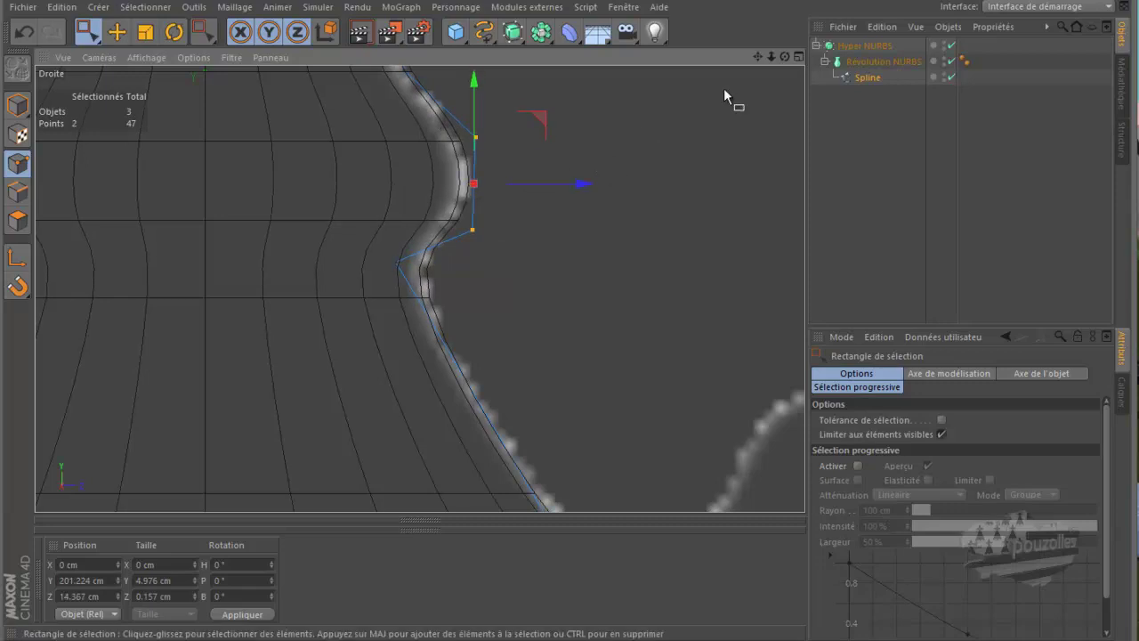
Step: Pull the two spline points of the narrow neck beneath the ball inward to about Z 10.1 cm
drag(757, 52, 569, 319)
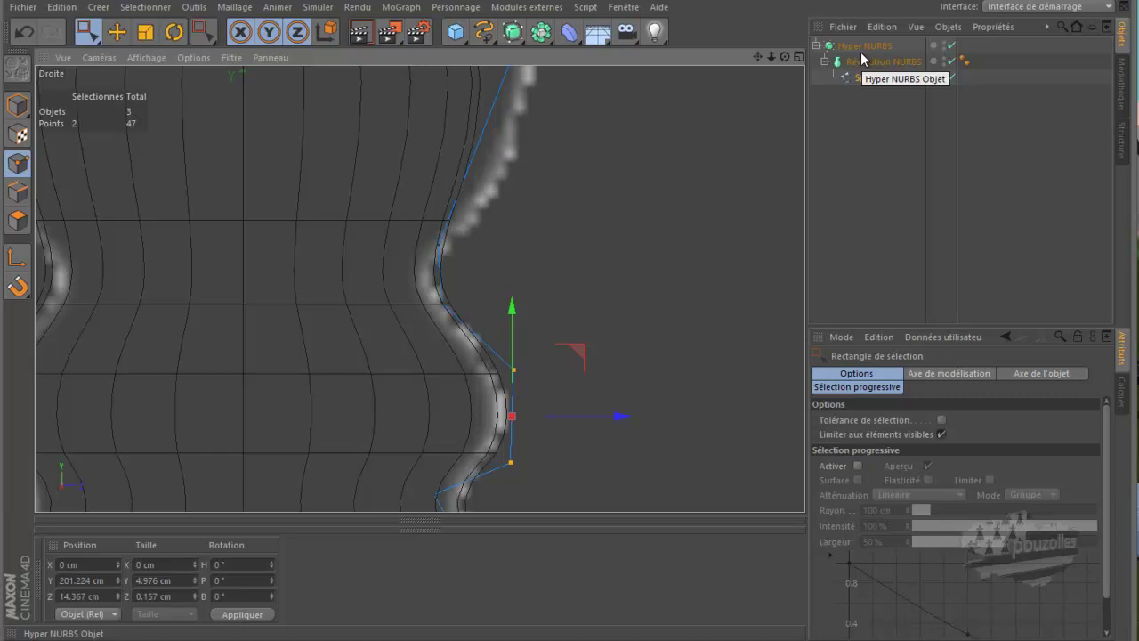
alt+middle_drag(487, 292, 447, 329)
scroll(447, 326, down, 8)
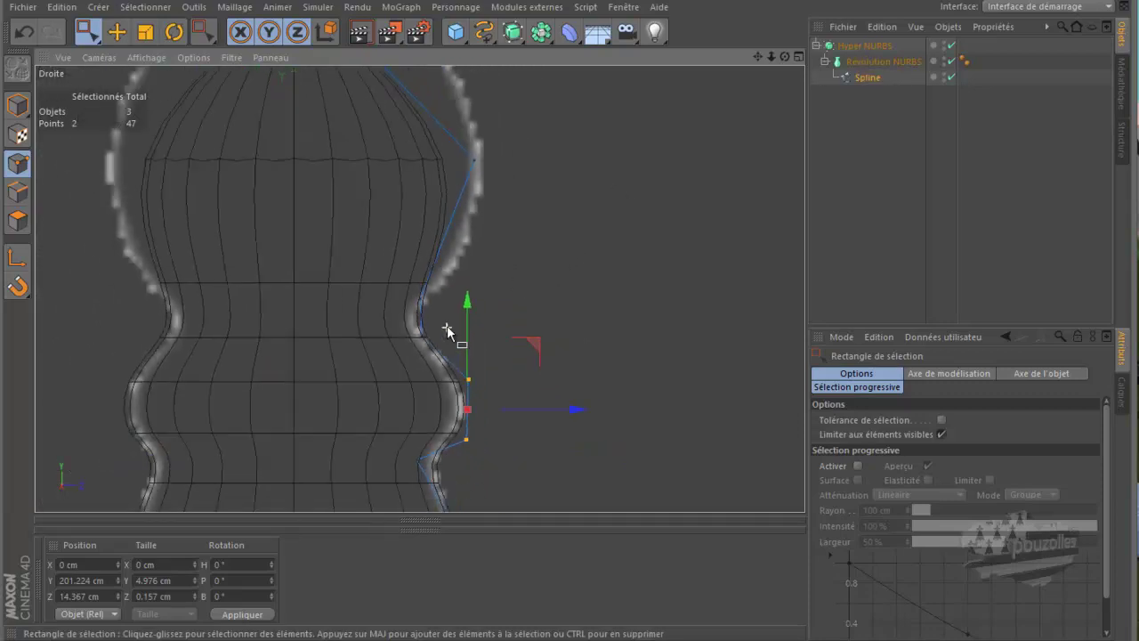
scroll(447, 329, down, 2)
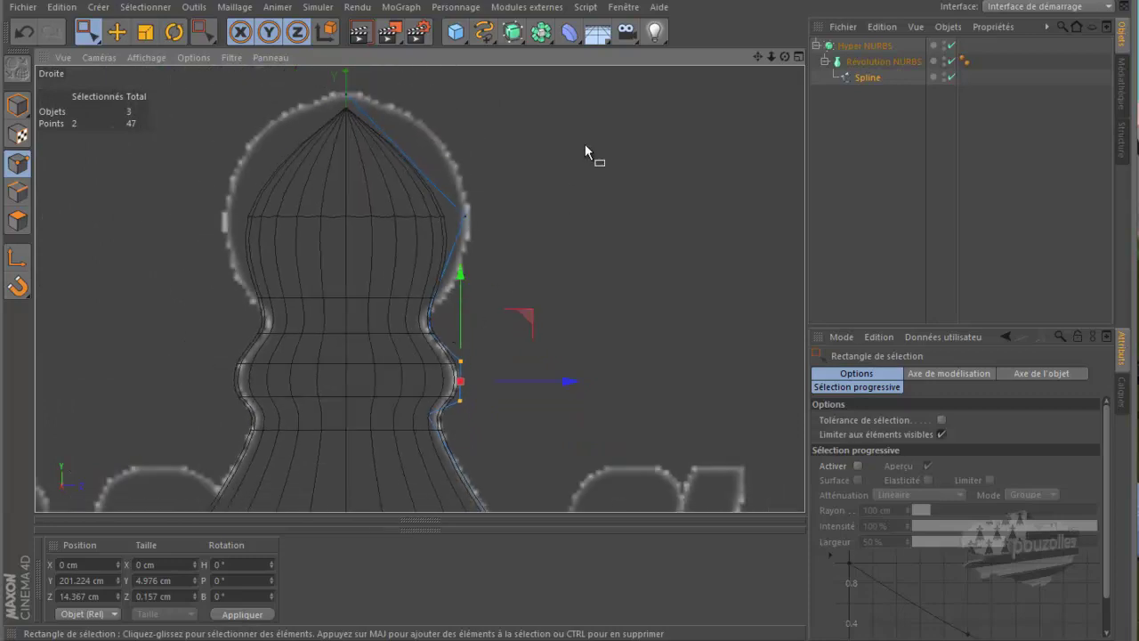
scroll(488, 298, up, 6)
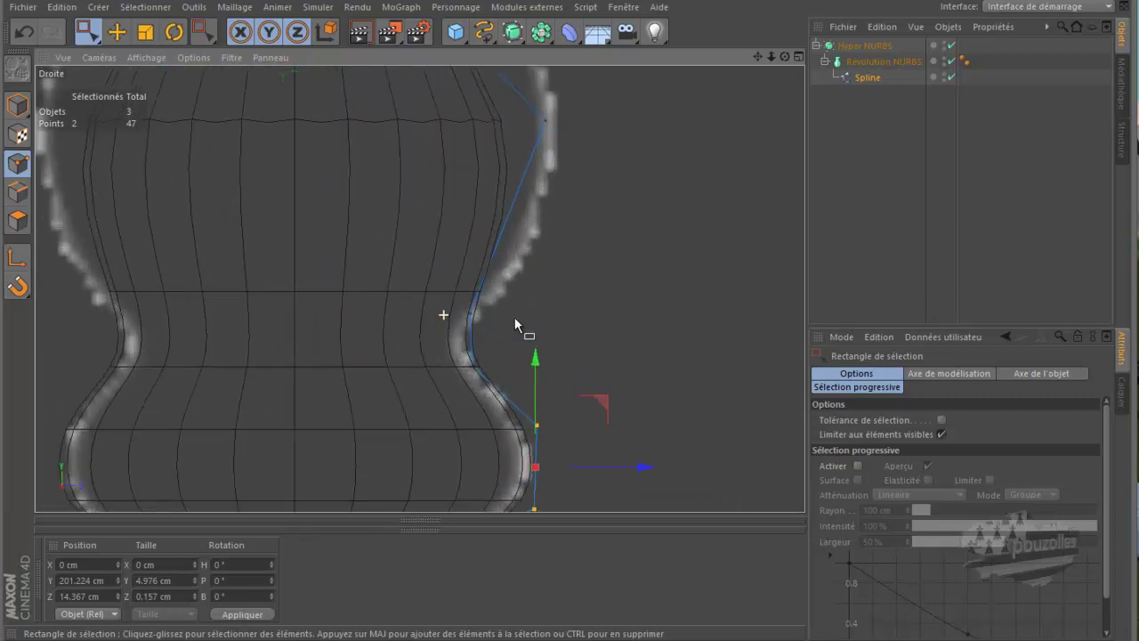
drag(531, 303, 449, 393)
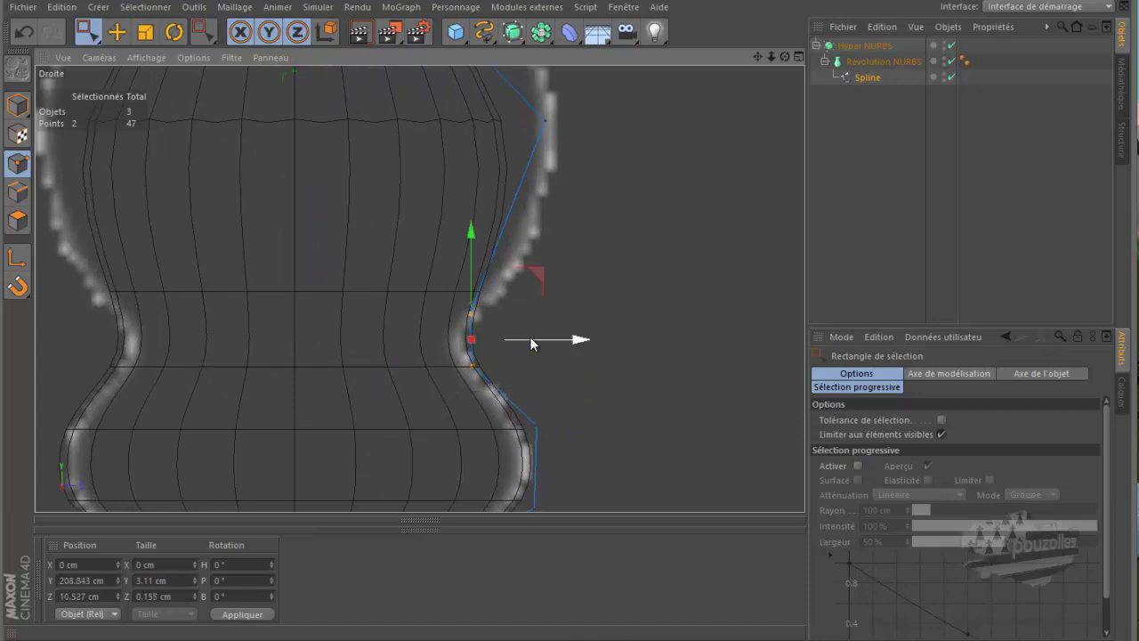
drag(530, 339, 523, 339)
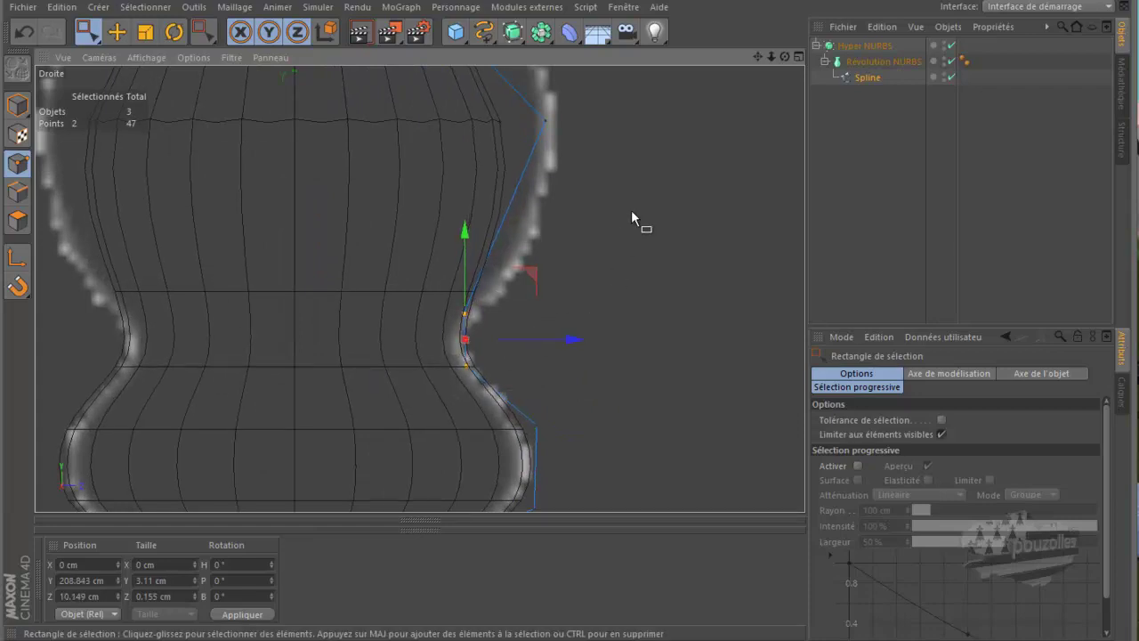
Step: Move the ball's widest spline point outward and raise the piece's top point to about Y 239.1 cm
scroll(622, 298, down, 5)
drag(557, 224, 590, 259)
drag(633, 179, 674, 168)
drag(418, 102, 420, 113)
drag(430, 81, 430, 65)
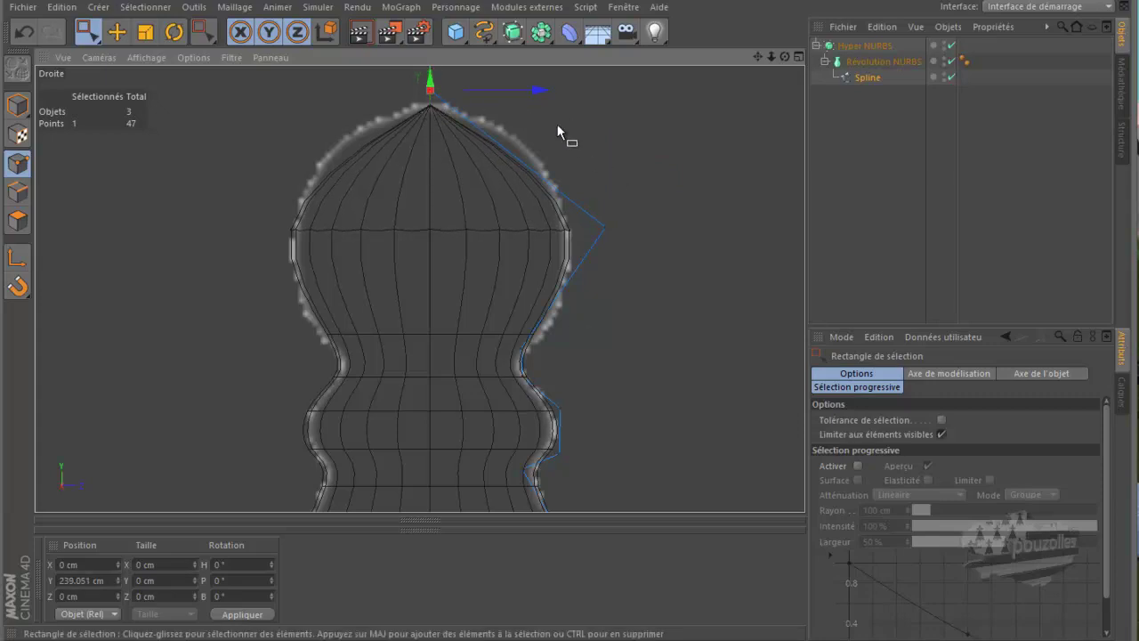
Step: Cut a point in the ball's upper slope, move it to about Y 233.6, Z 10.4 cm and pull the widest point to about Z 18.6 cm
key(k)
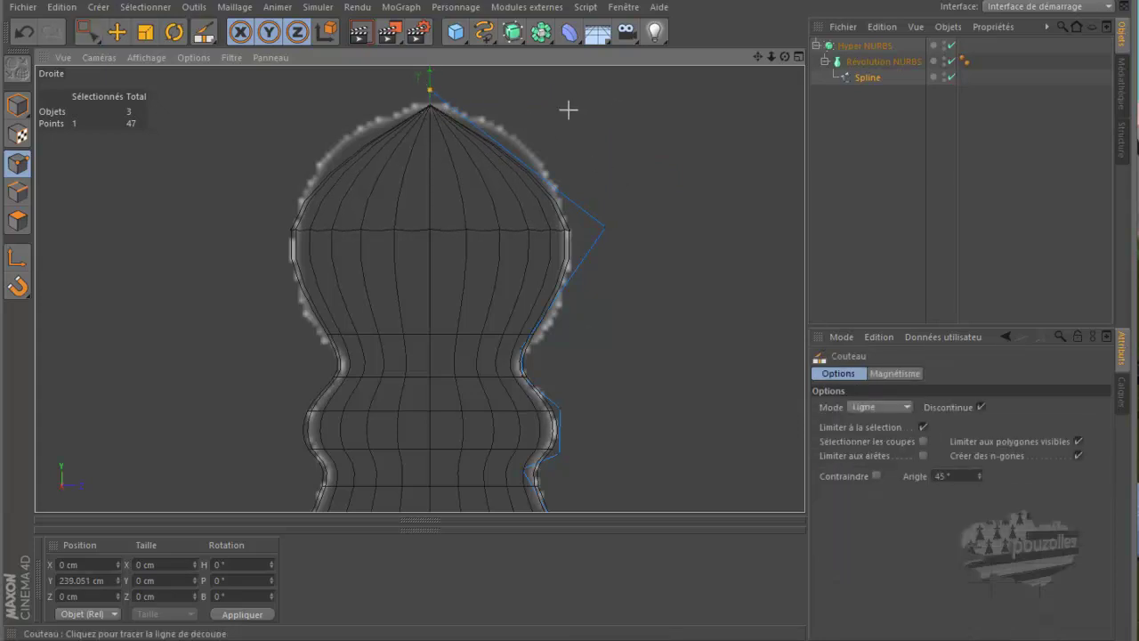
click(442, 206)
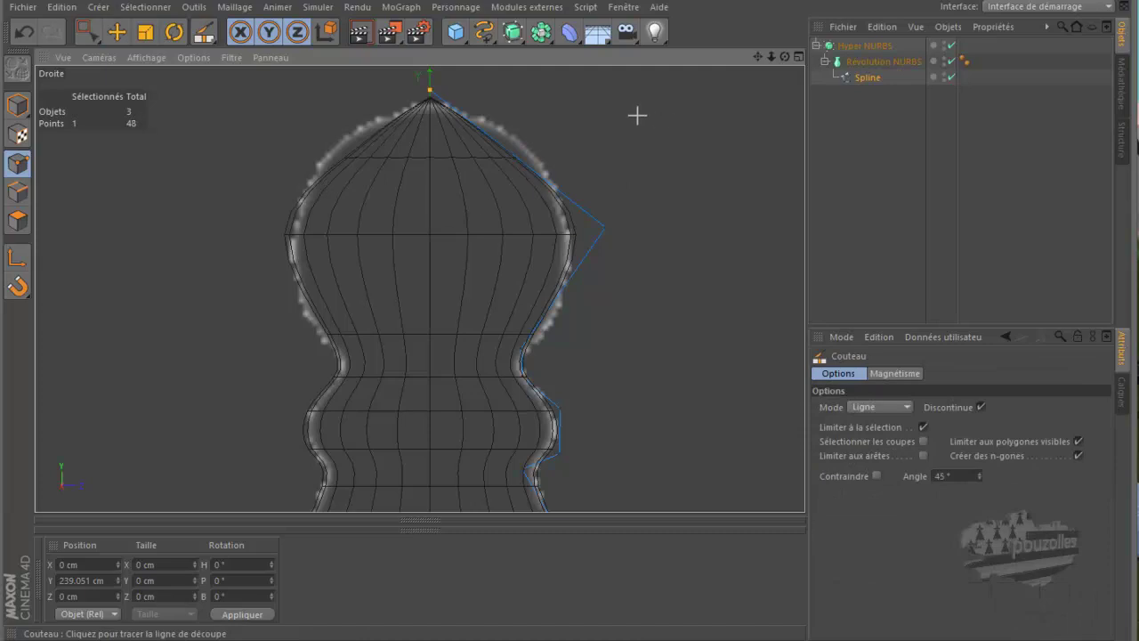
click(93, 35)
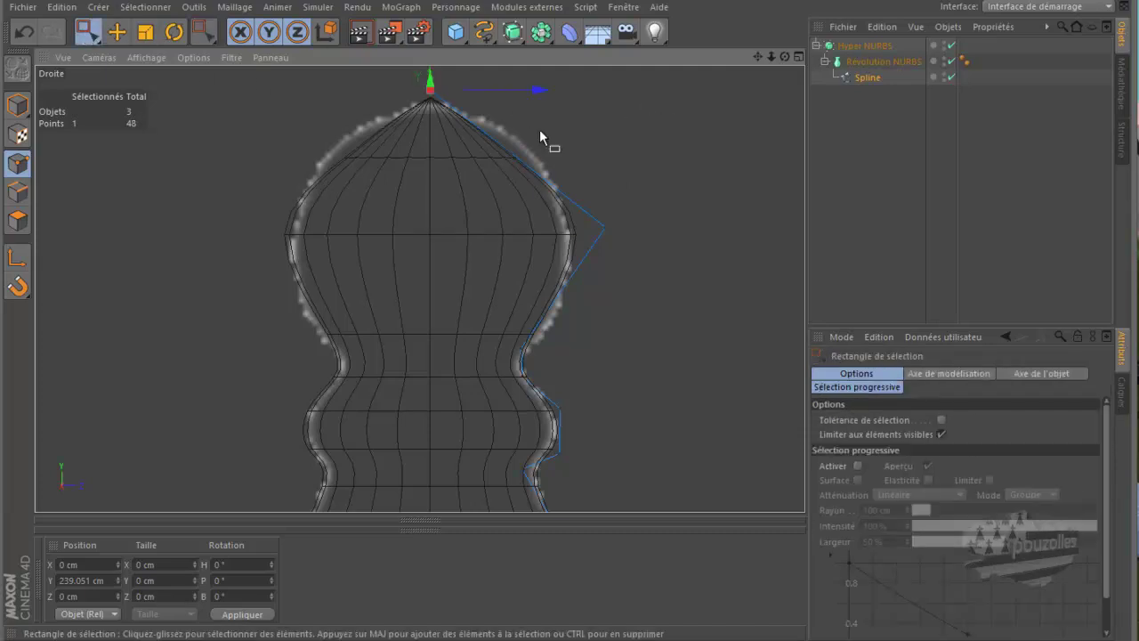
drag(542, 135, 474, 176)
drag(578, 91, 590, 78)
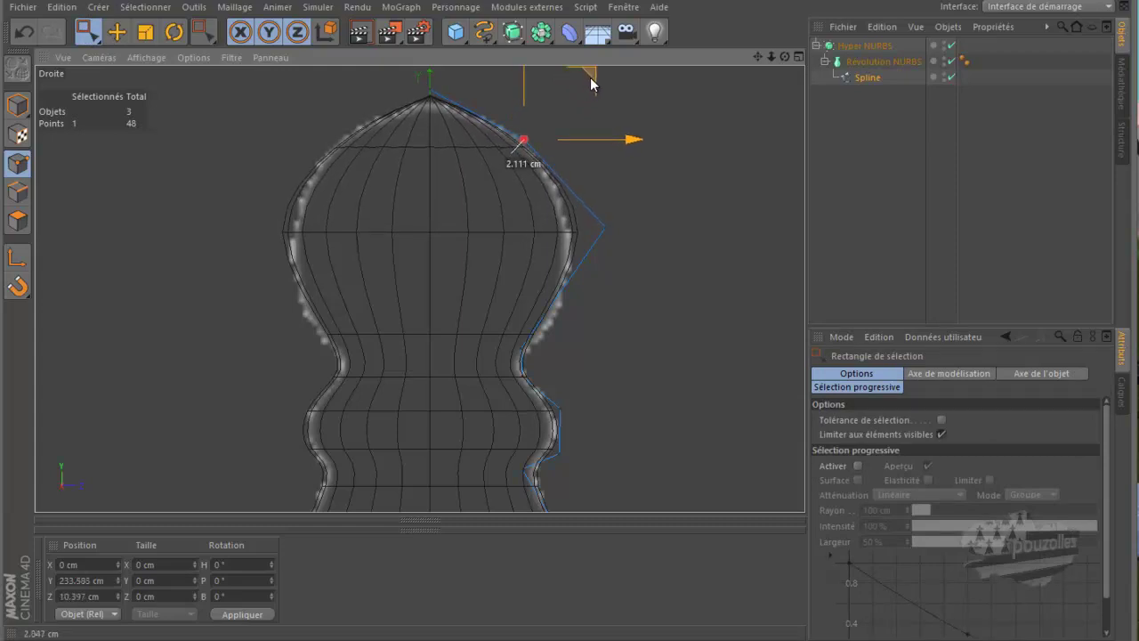
drag(625, 196, 643, 228)
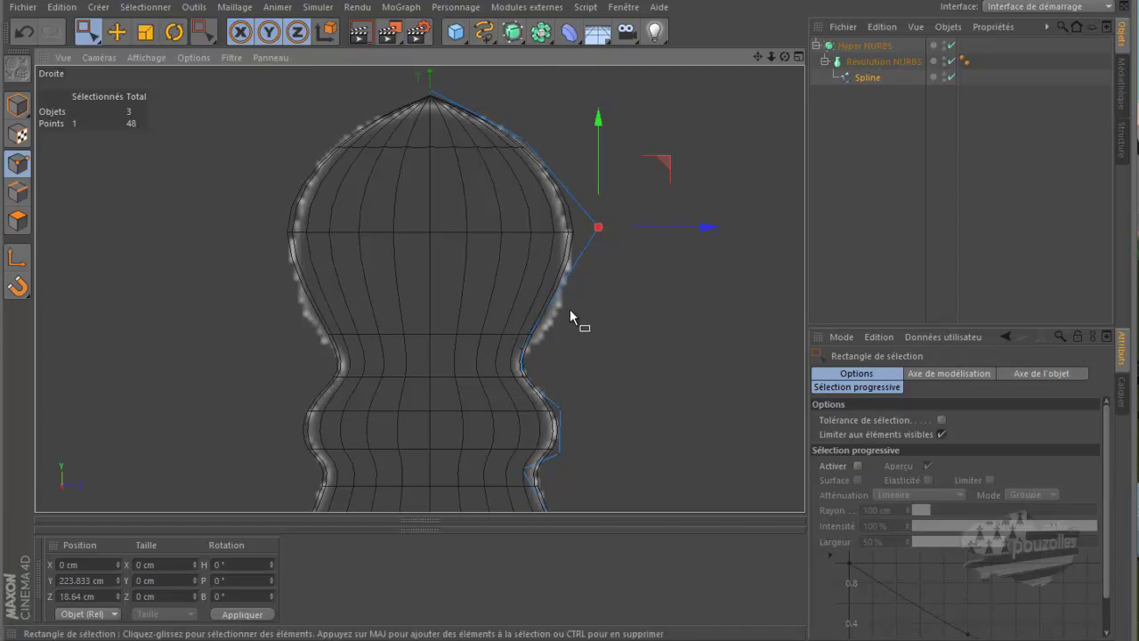
Step: Cut a new spline point in the ball's lower slope and move it outward onto the reference outline
key(k)
drag(567, 315, 526, 288)
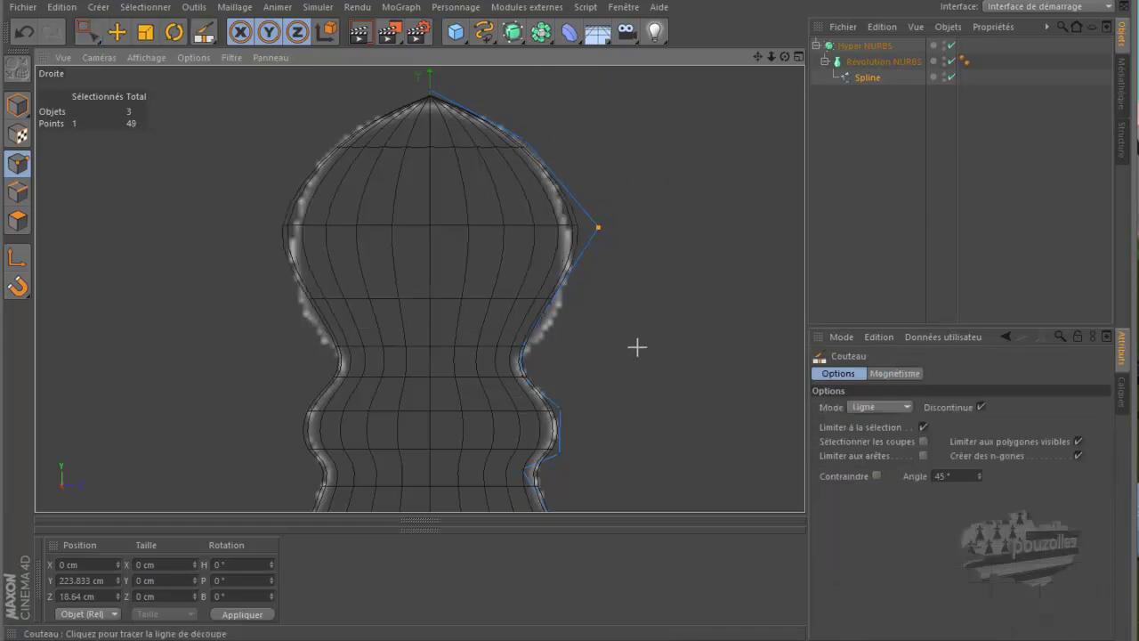
click(97, 28)
drag(583, 286, 523, 330)
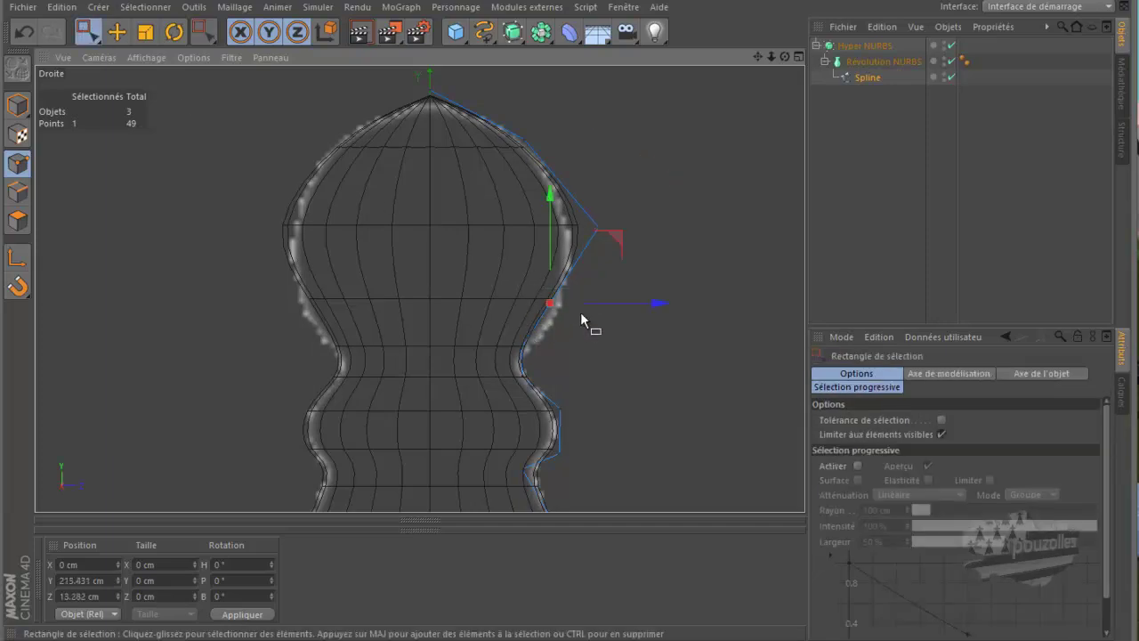
scroll(577, 316, up, 3)
drag(762, 50, 707, 265)
drag(661, 354, 673, 360)
Step: Pull the ball's widest point inward, nudge the lower slope point and move the upper slope point out to about Z 11.1 cm
click(609, 267)
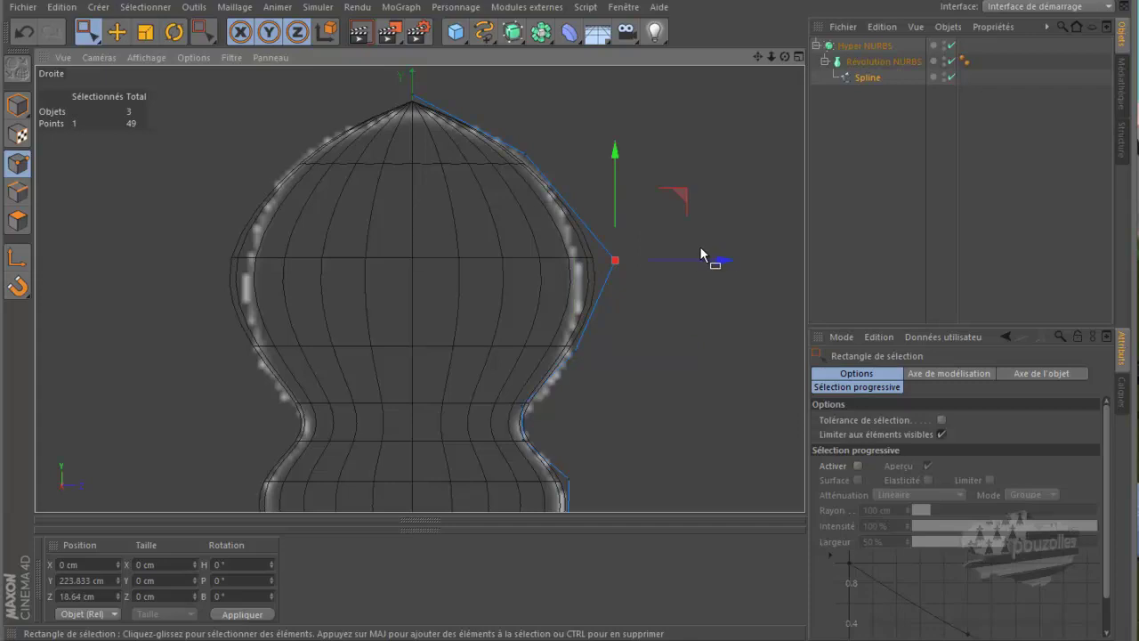
drag(717, 259, 685, 267)
click(577, 349)
drag(610, 352, 613, 357)
drag(569, 118, 511, 168)
drag(607, 156, 615, 155)
Step: Lower the ball's top spline point to about Y 237.3 cm to round off the tip
drag(444, 85, 415, 102)
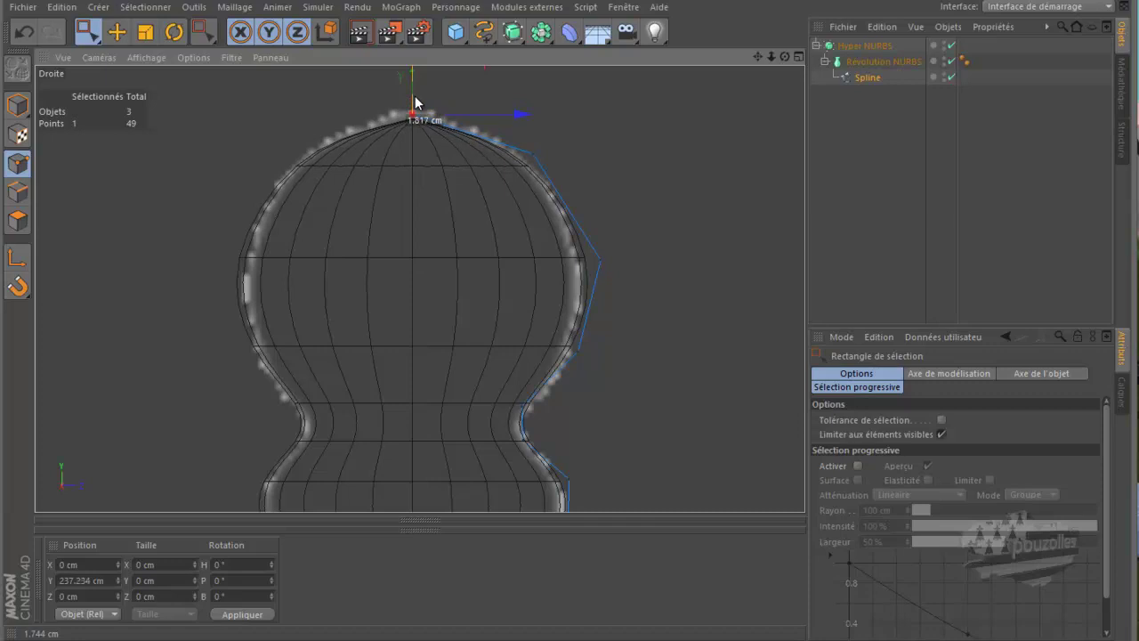
drag(414, 96, 414, 96)
drag(643, 89, 311, 196)
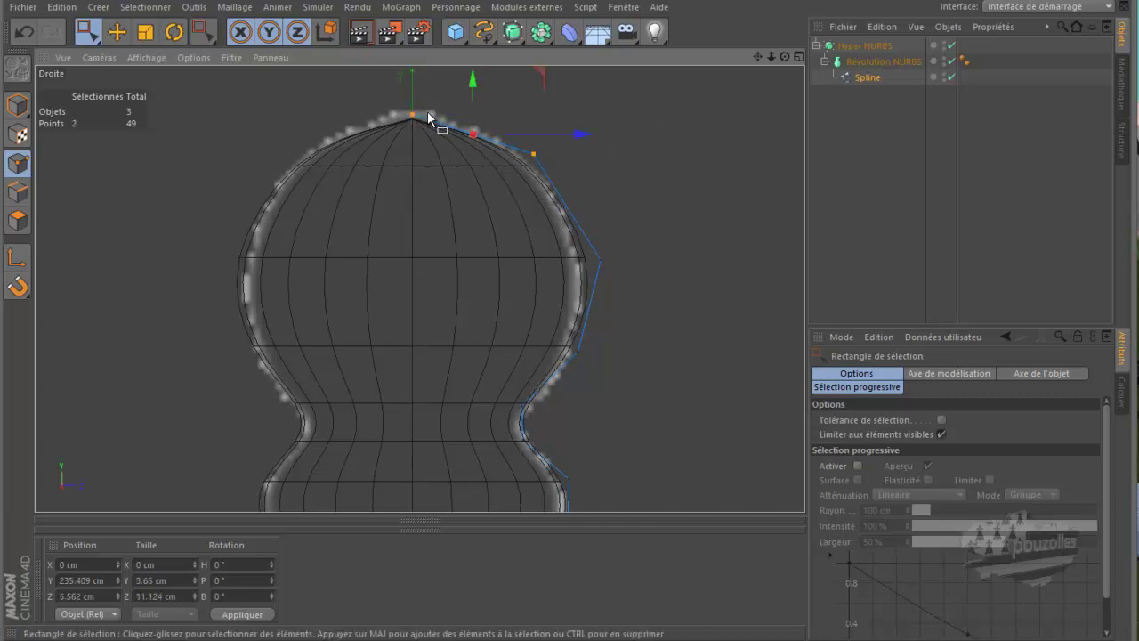
drag(470, 75, 412, 94)
click(412, 108)
Step: Render the whole chess piece in the perspective view and disable the Hyper NURBS smoothing
middle_click(166, 203)
middle_click(179, 190)
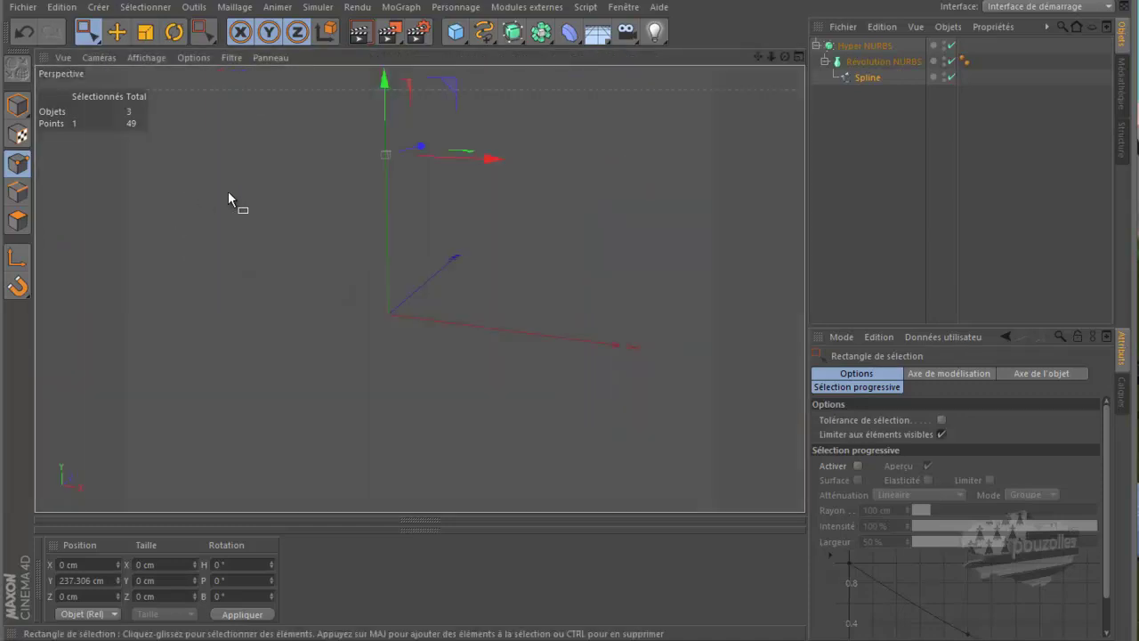
scroll(414, 178, up, 5)
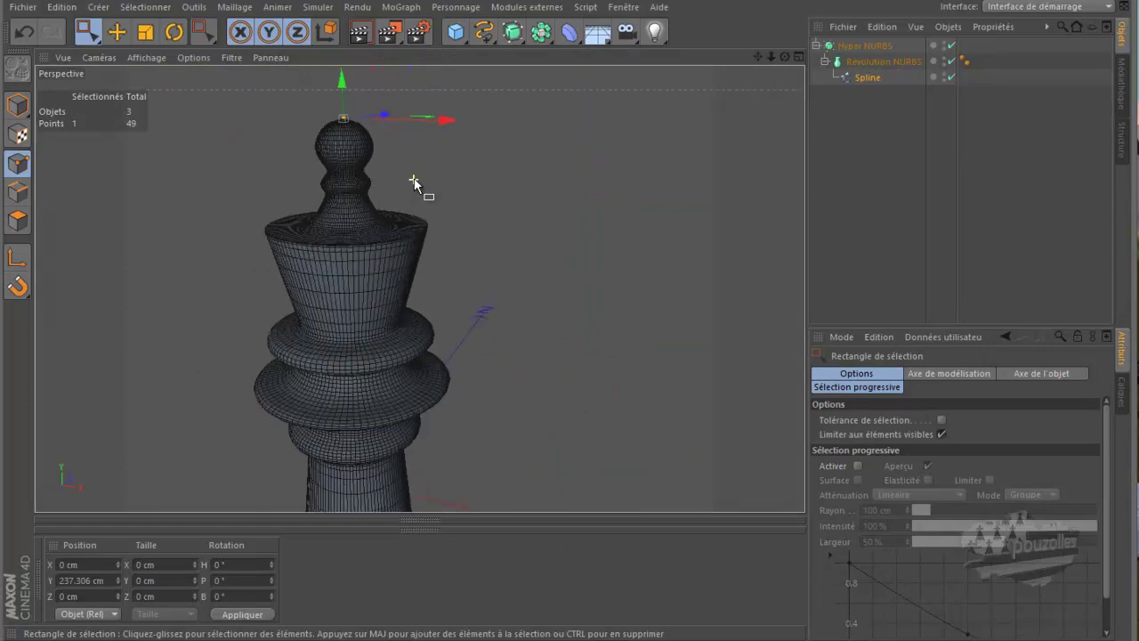
scroll(414, 178, up, 2)
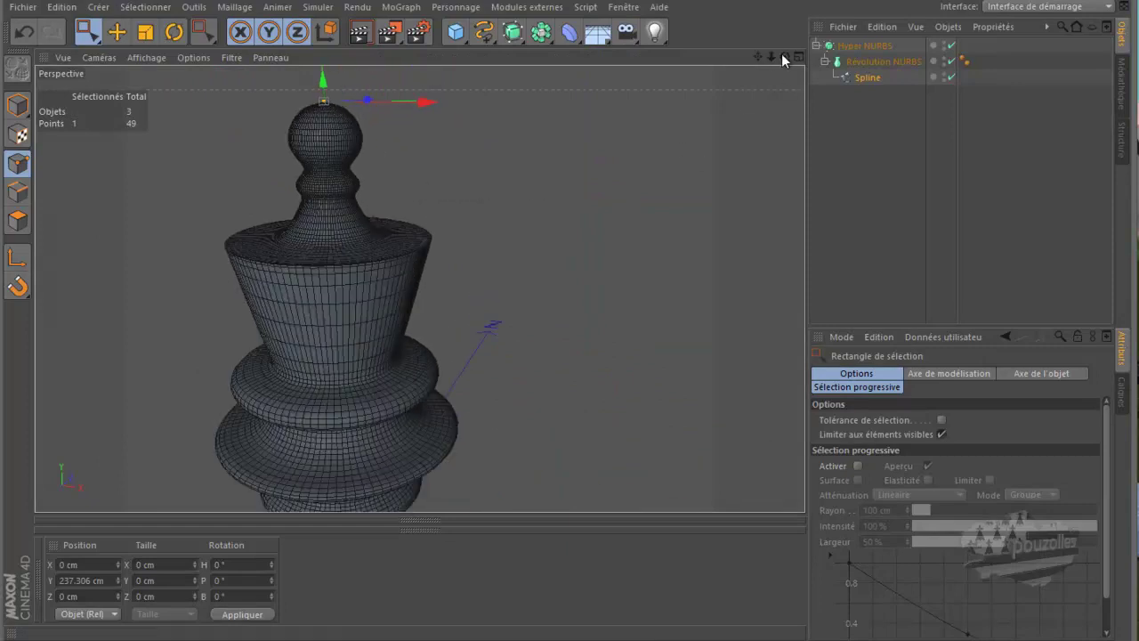
drag(787, 56, 557, 319)
scroll(593, 188, down, 6)
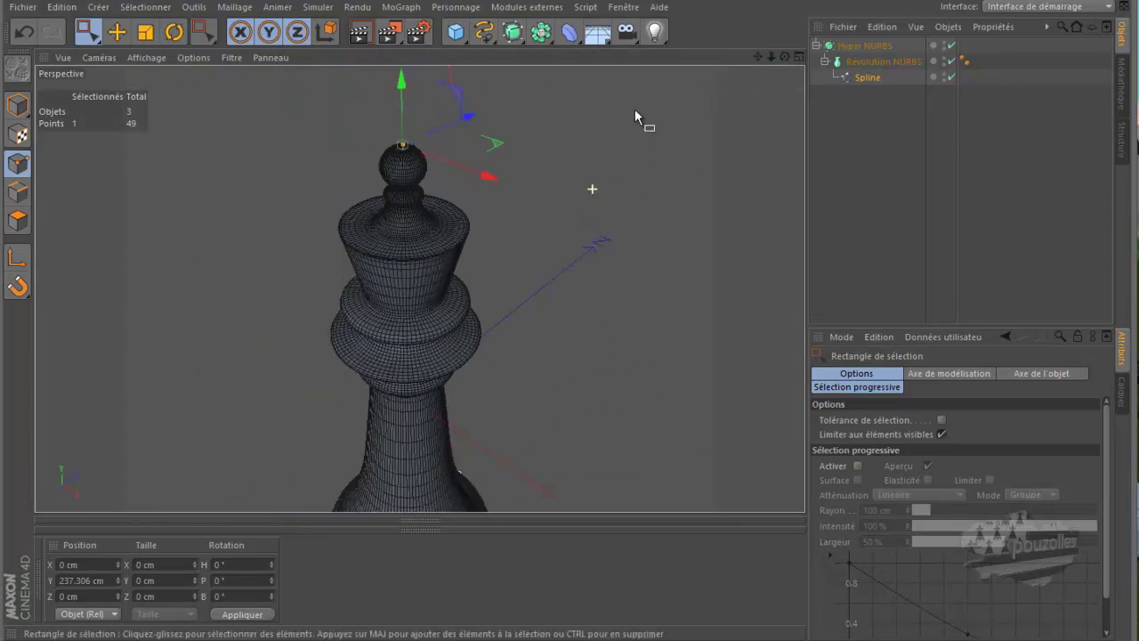
drag(787, 56, 666, 168)
scroll(666, 171, down, 3)
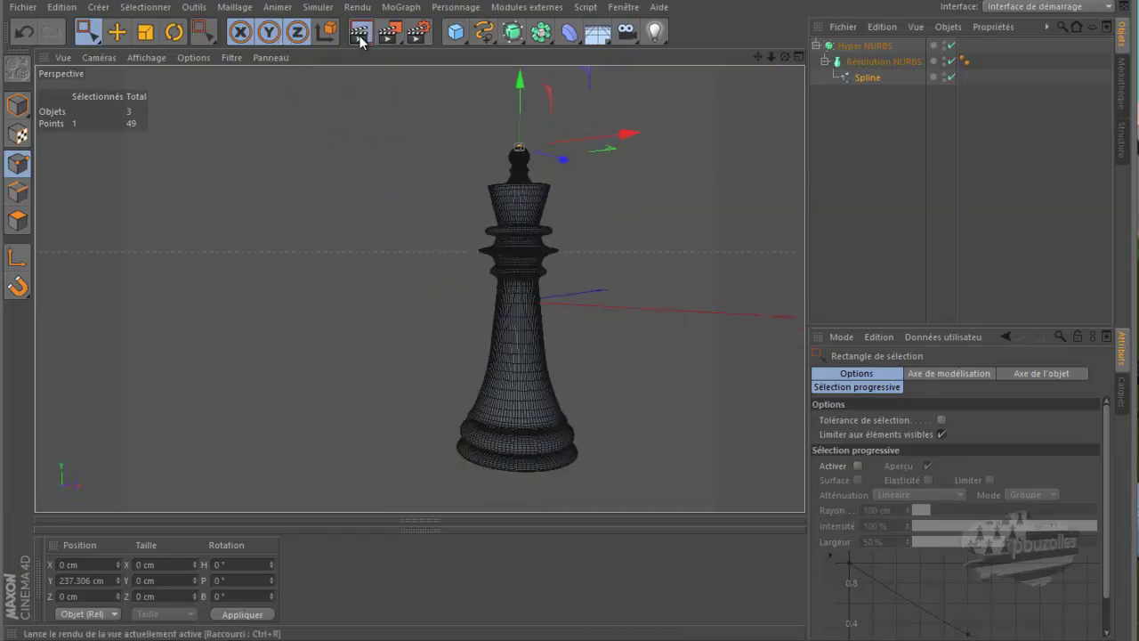
key(ctrl+r)
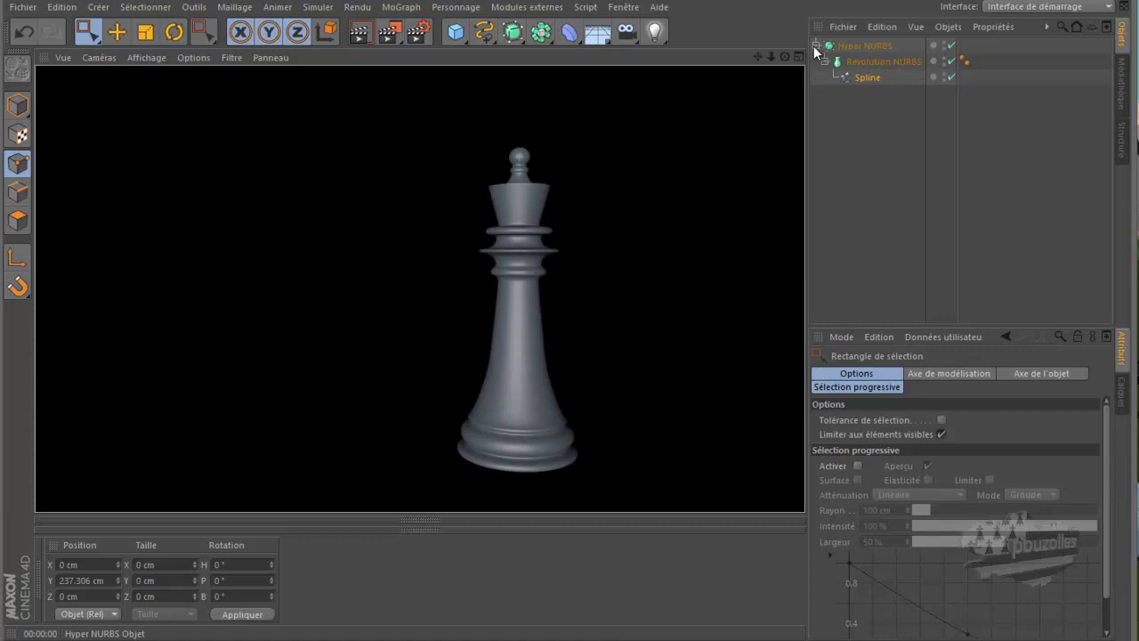
click(950, 47)
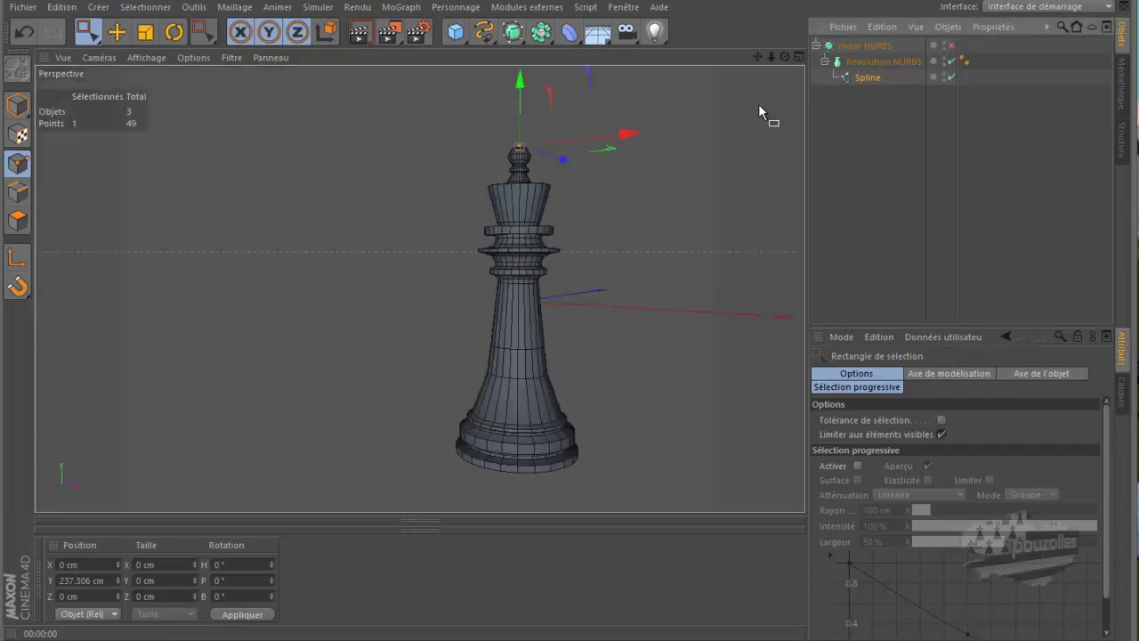
Step: Convert the Révolution NURBS object into an editable polygon object
drag(785, 57, 534, 360)
drag(321, 127, 289, 211)
drag(786, 57, 561, 239)
scroll(561, 241, up, 8)
scroll(561, 241, up, 2)
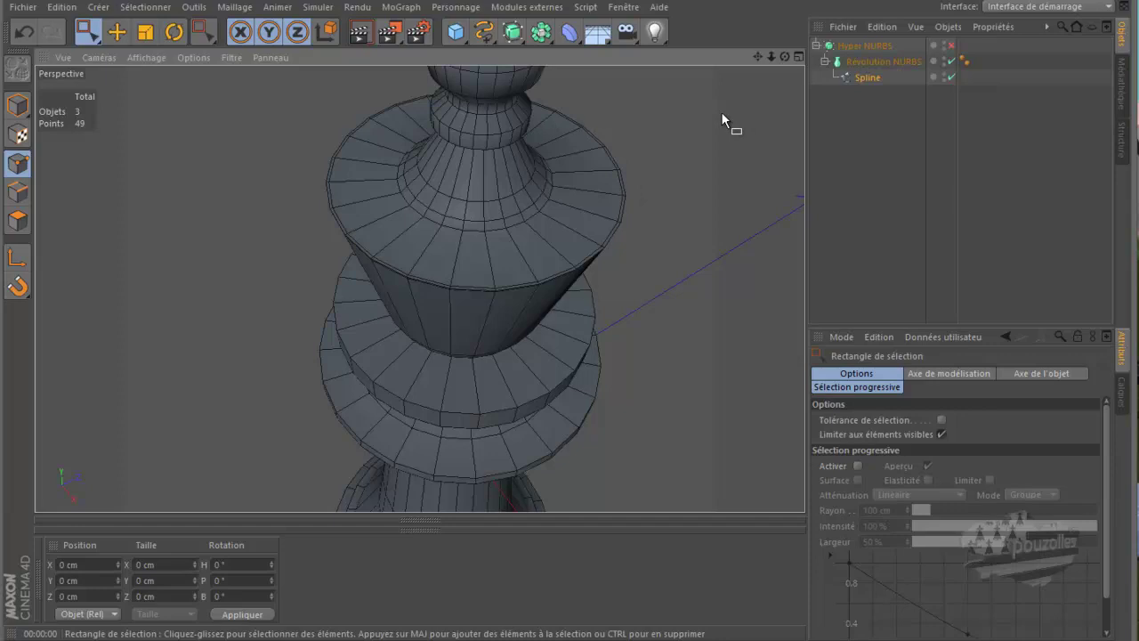
click(868, 62)
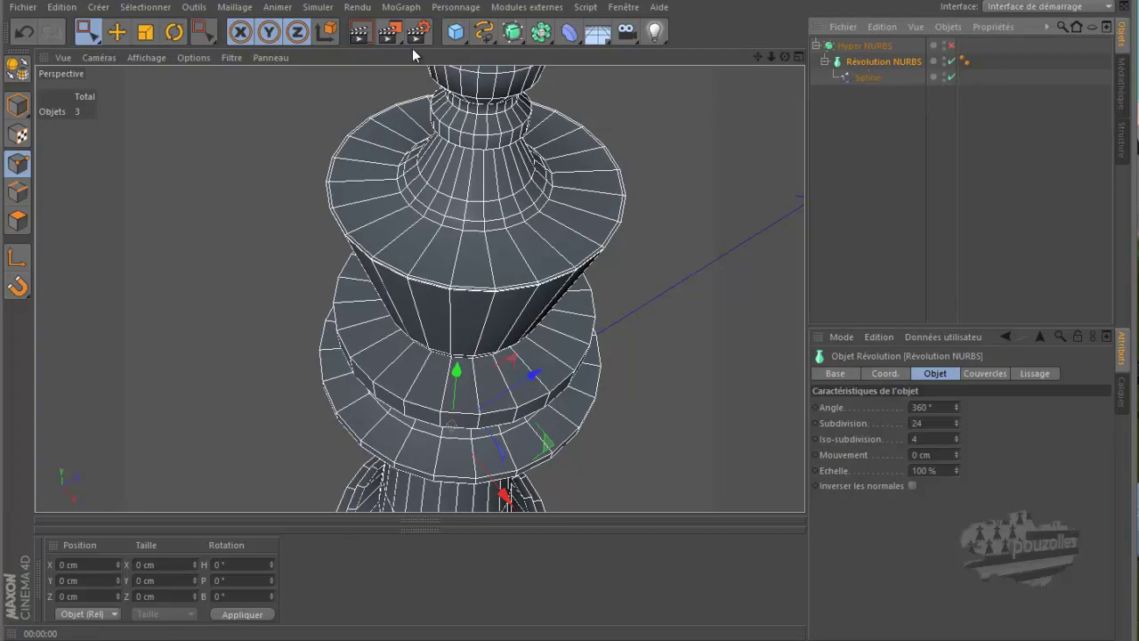
click(17, 73)
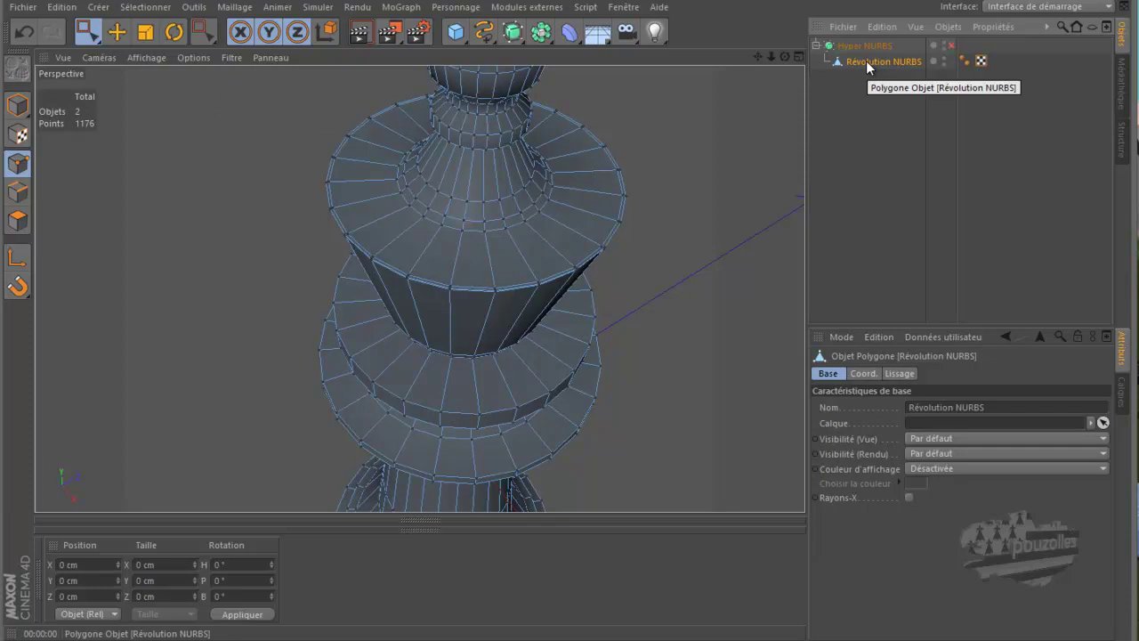
Step: Loop-select the inner edge loop of the crown's upper rim and scale it inward in X and Z only, to about 86.9 cm
scroll(610, 271, up, 5)
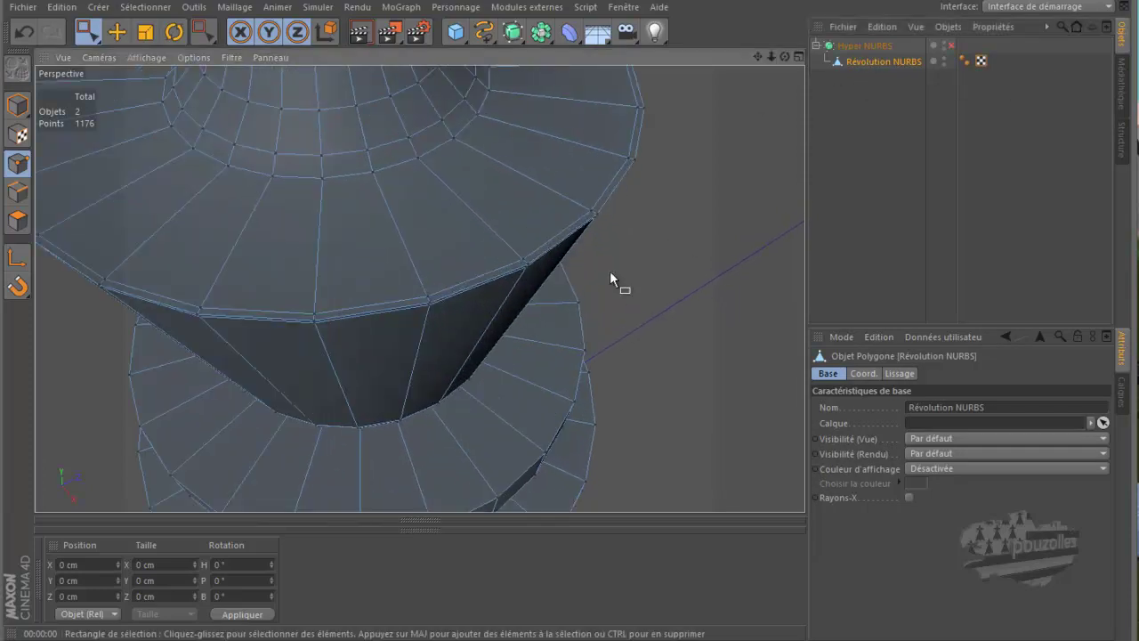
key(u)
key(o)
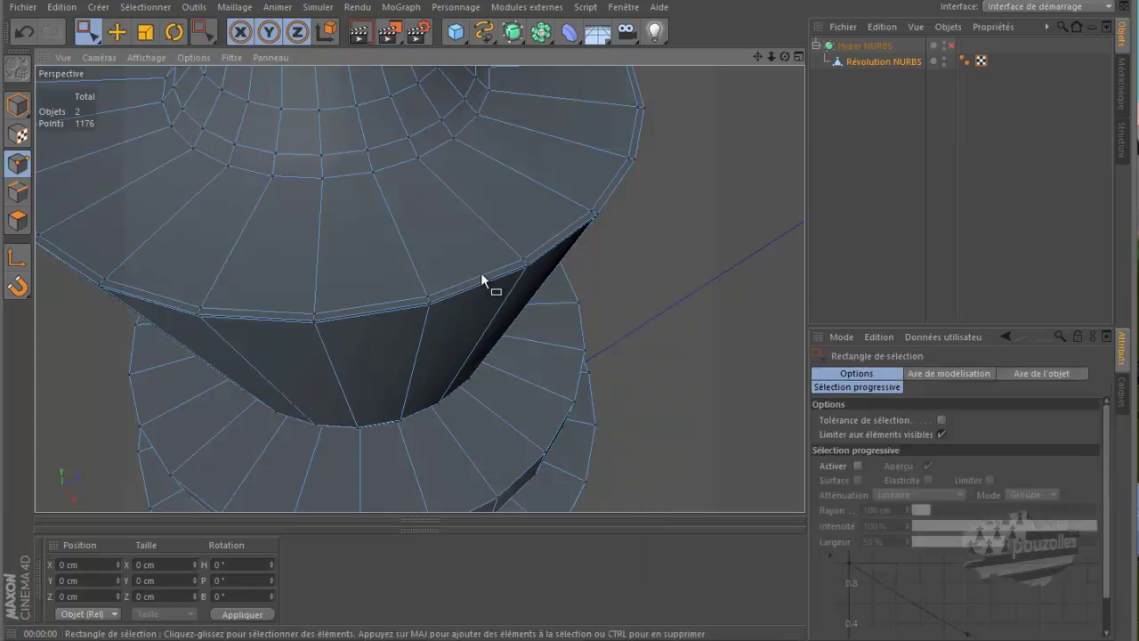
click(17, 191)
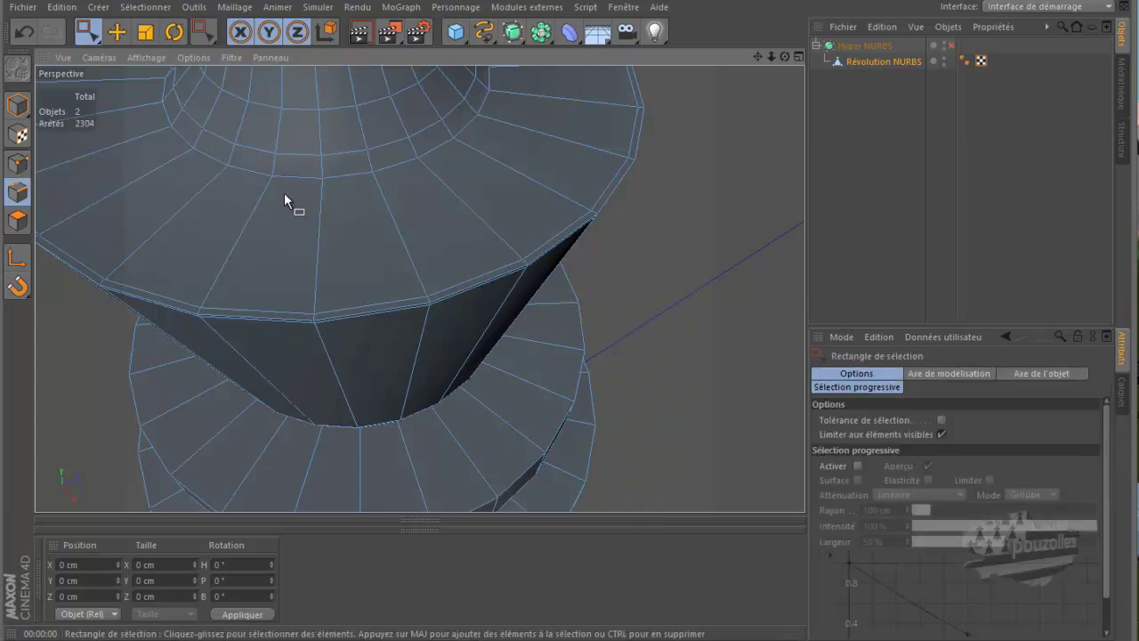
click(885, 61)
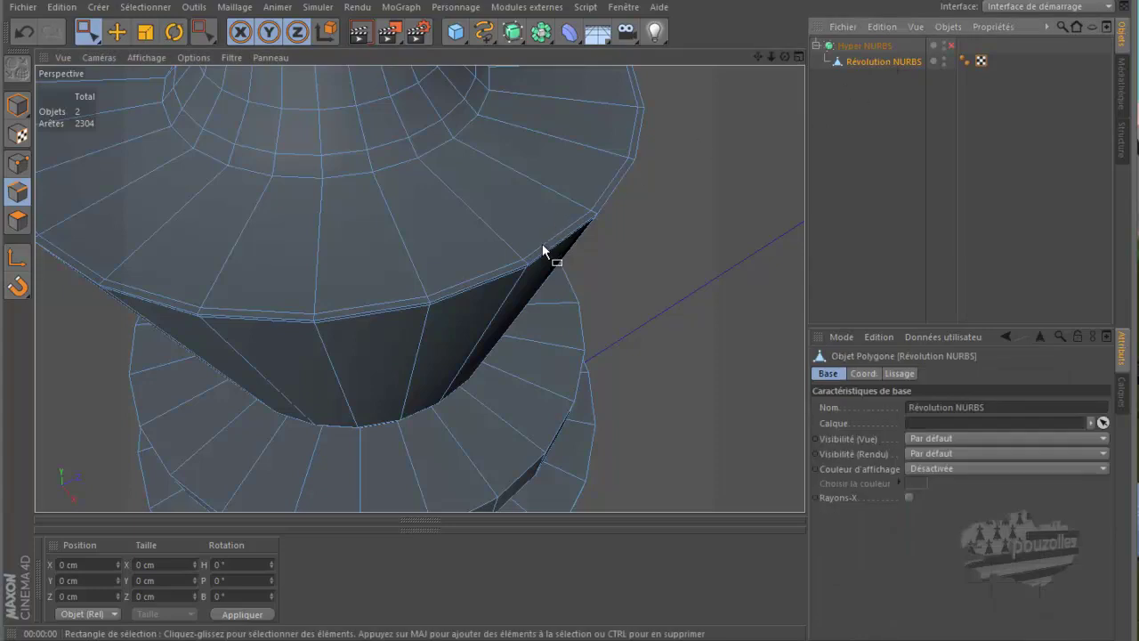
key(u)
key(l)
click(542, 244)
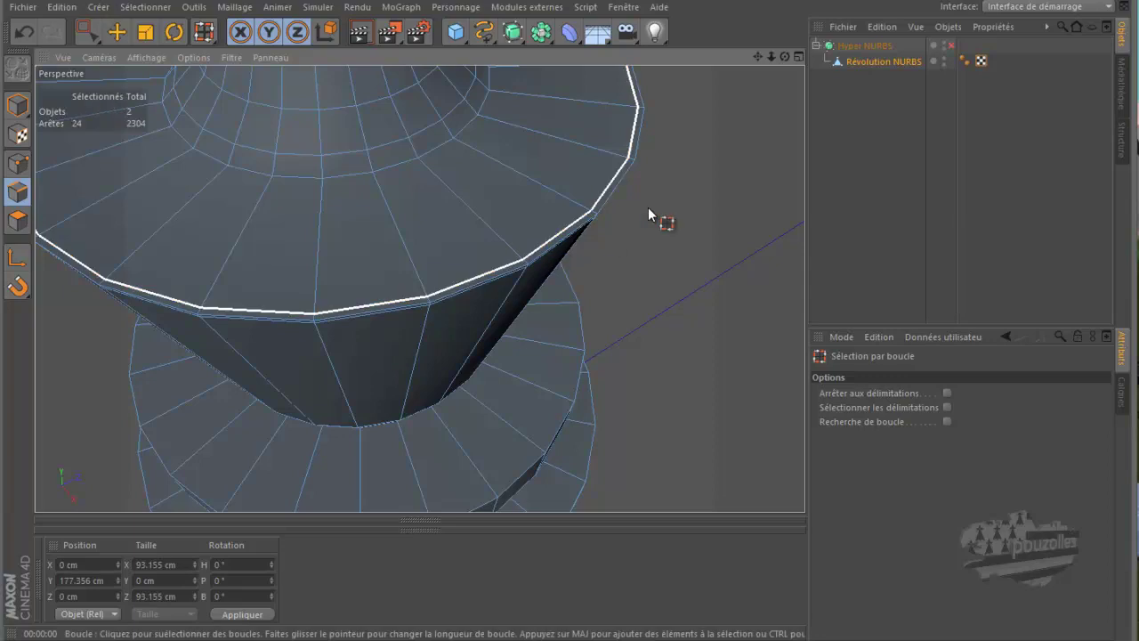
click(266, 32)
click(146, 32)
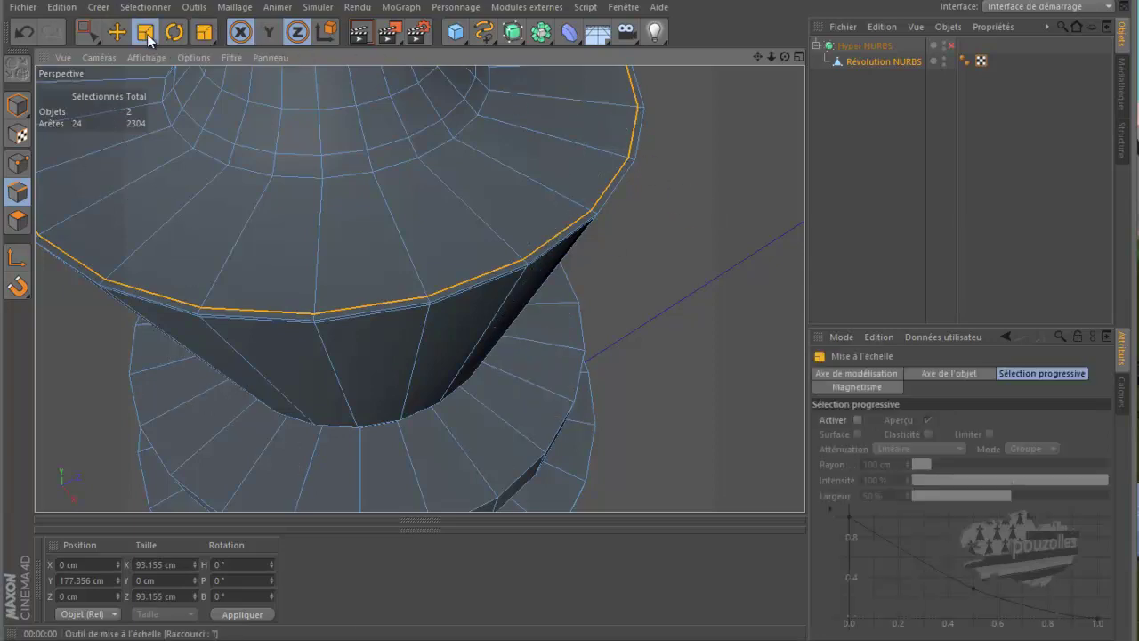
drag(716, 206, 670, 213)
alt+right_drag(690, 269, 700, 341)
scroll(699, 340, down, 2)
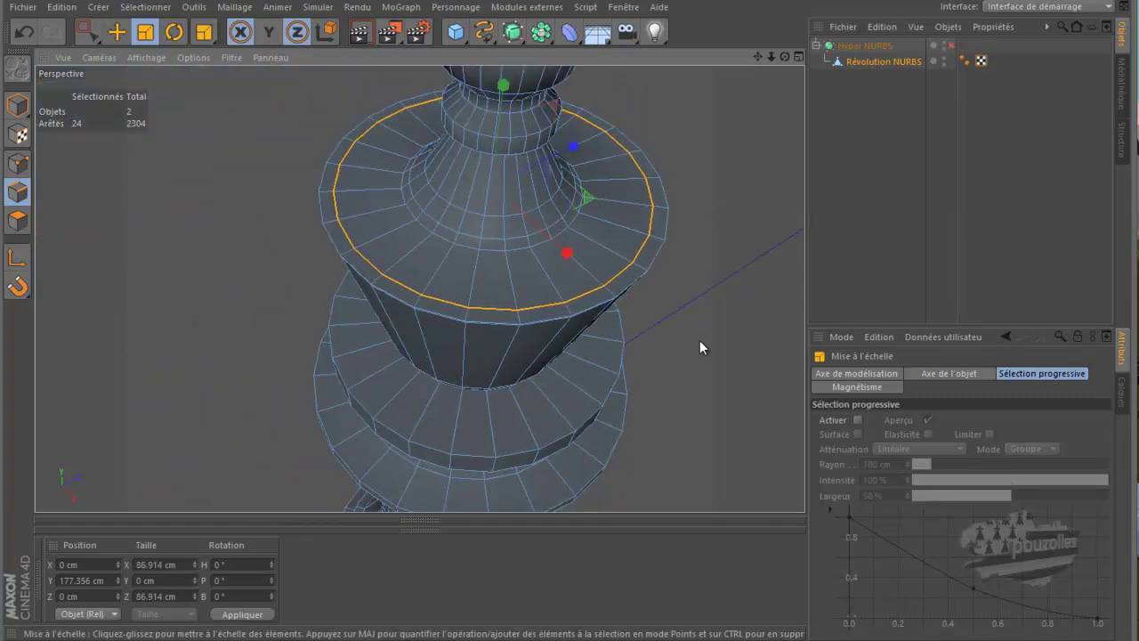
Step: Select every second polygon around the crown's rim band, twelve in total, and extrude them upward to about Y 184.3 cm
key(Return)
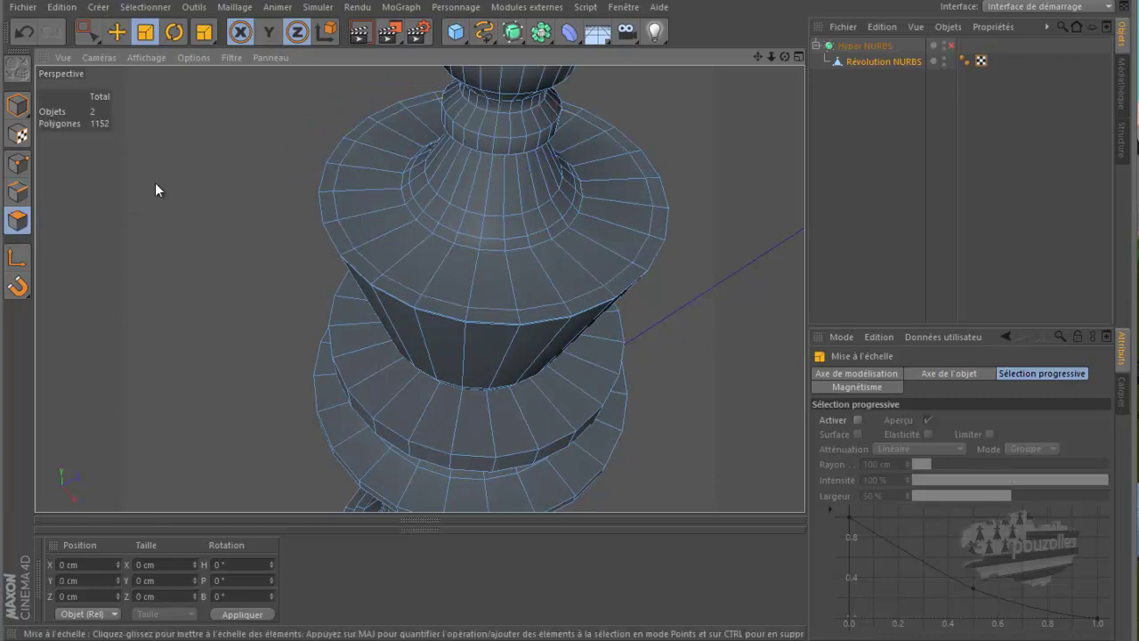
click(114, 32)
click(328, 208)
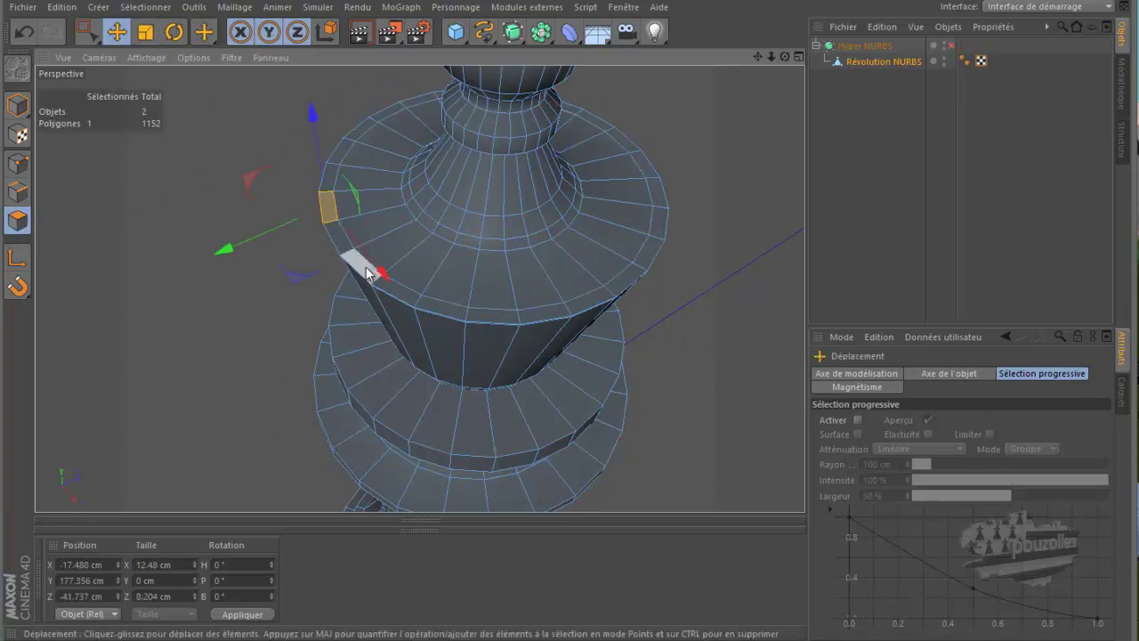
shift+click(365, 268)
shift+click(476, 313)
shift+click(539, 311)
shift+click(627, 281)
shift+click(662, 222)
shift+click(642, 162)
shift+click(601, 124)
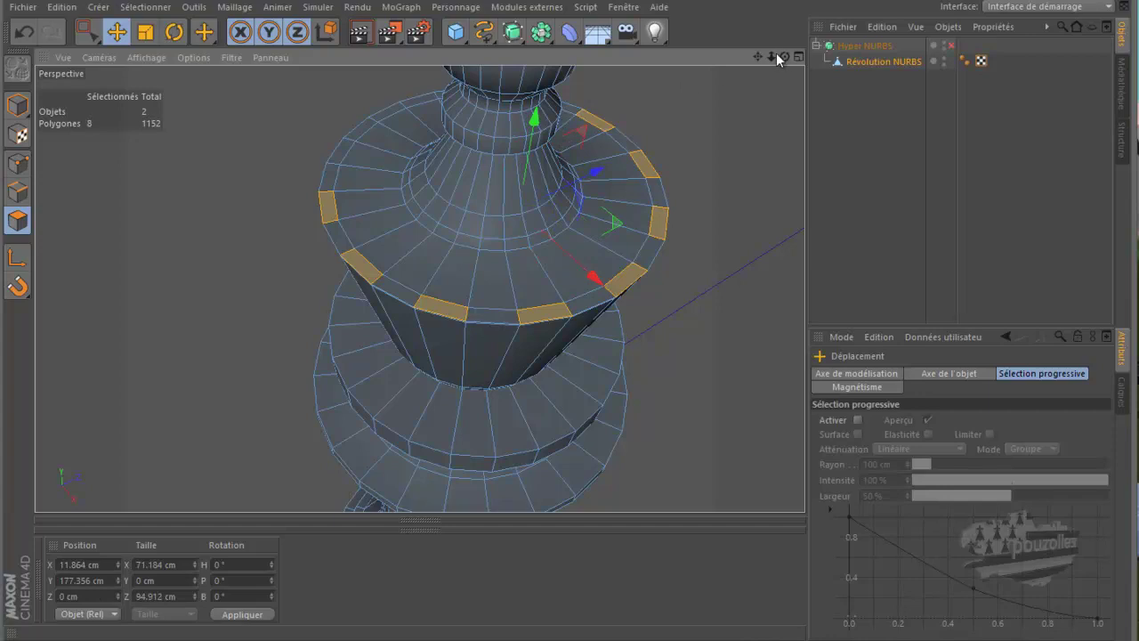
alt+drag(554, 316, 542, 309)
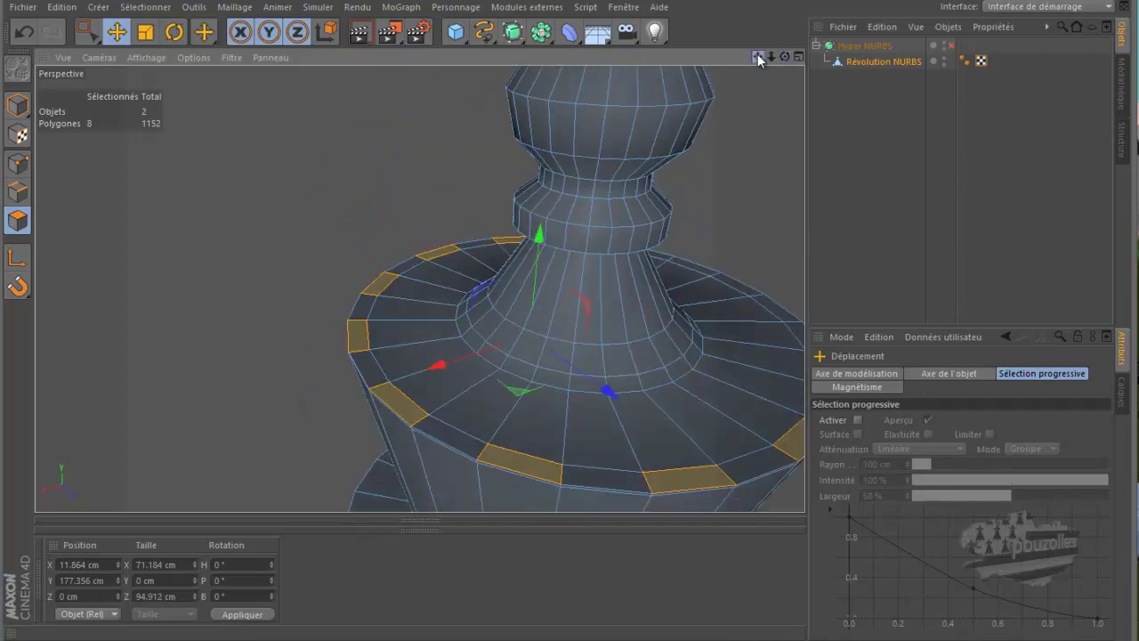
drag(757, 57, 539, 318)
shift+click(557, 318)
shift+click(544, 269)
shift+click(494, 227)
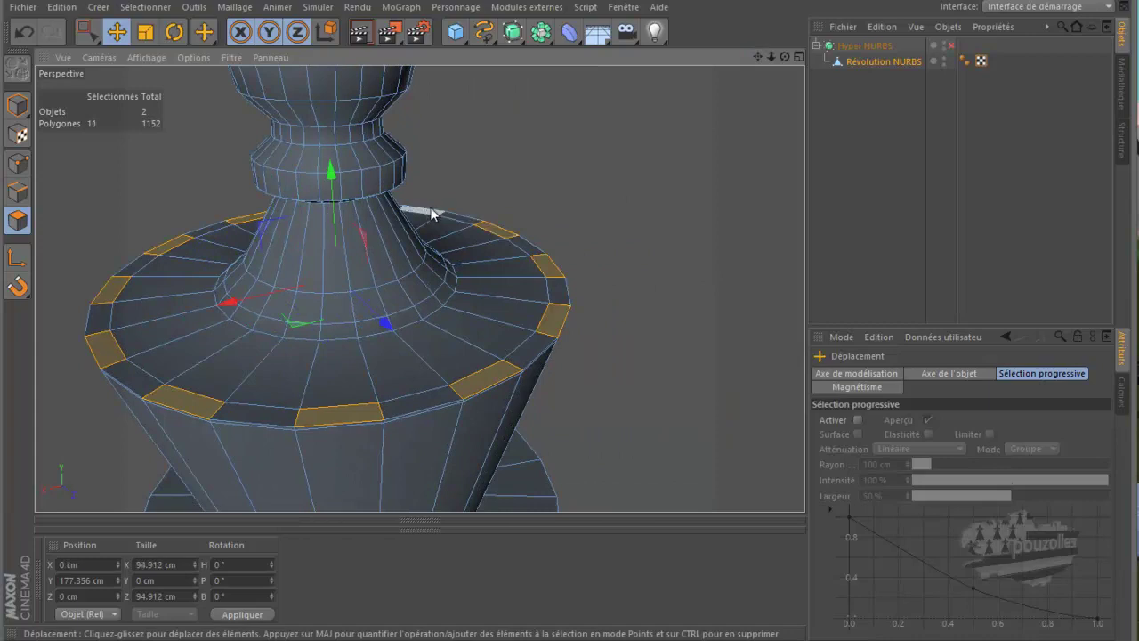
drag(783, 56, 567, 318)
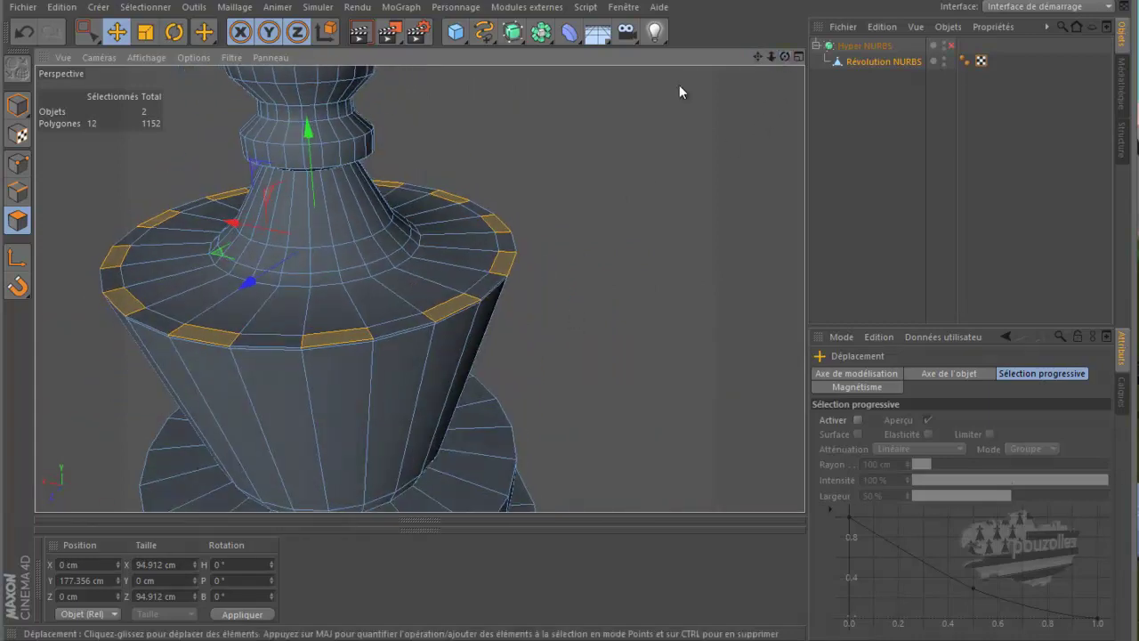
ctrl+drag(310, 128, 309, 96)
Step: Re-enable the Hyper NURBS smoothing and raise the tips of the crown's teeth to about Y 186.7 cm
click(951, 45)
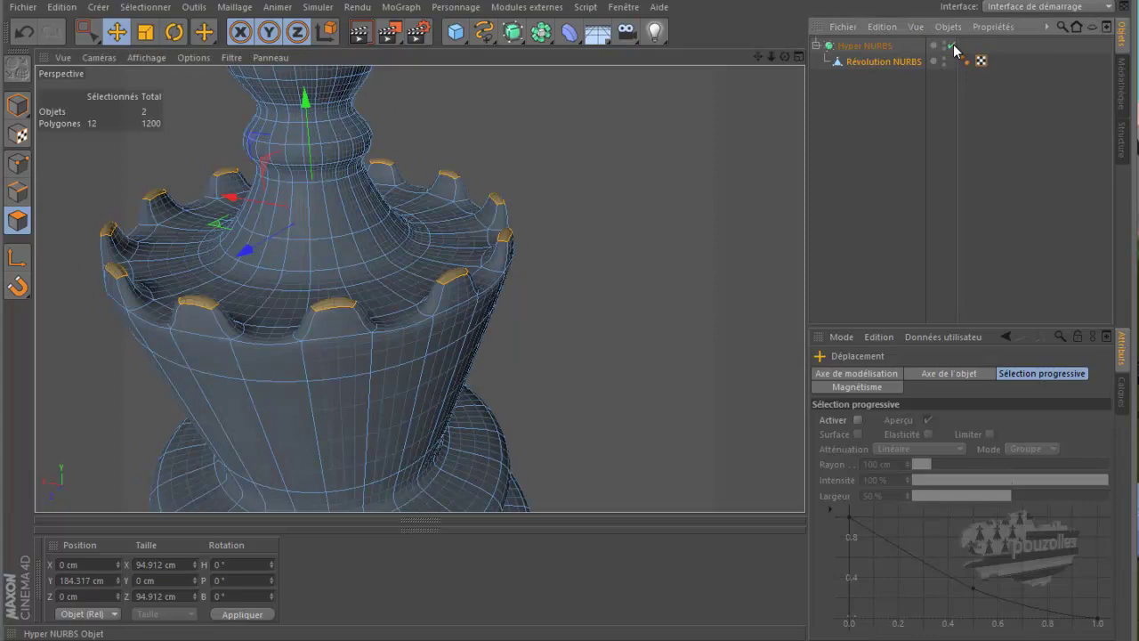
alt+drag(574, 309, 566, 320)
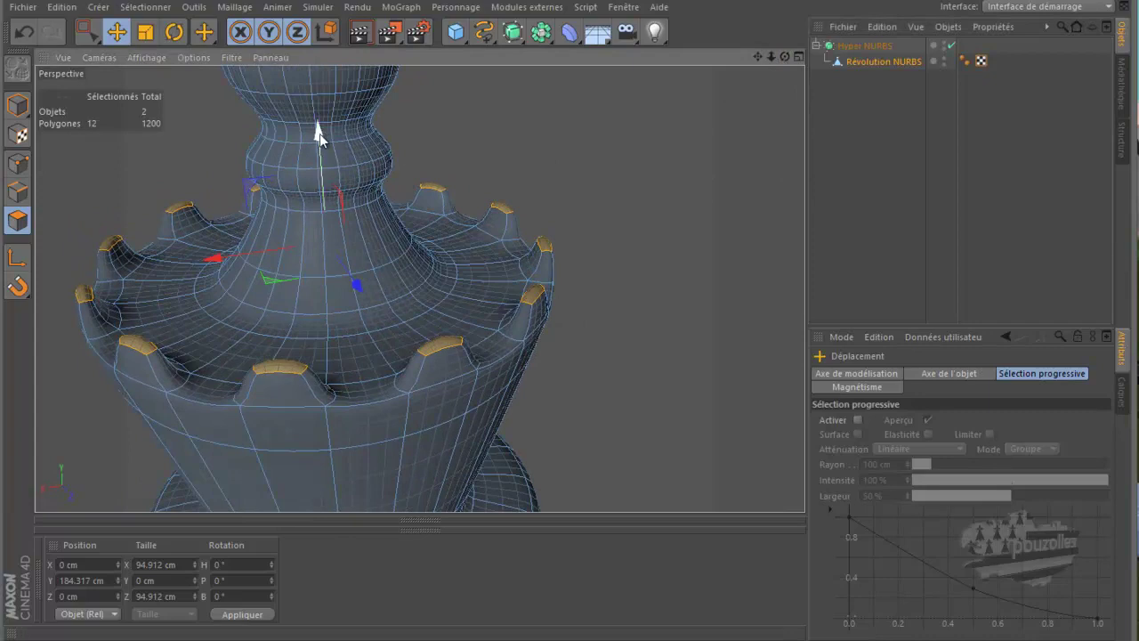
drag(319, 131, 319, 122)
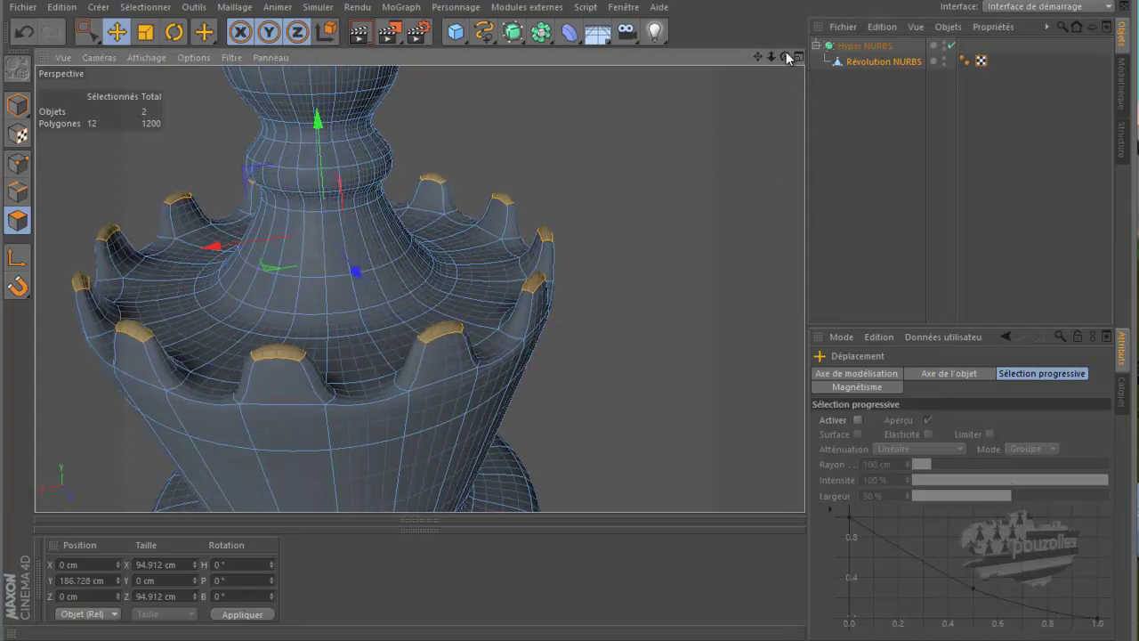
mouse_move(569, 327)
alt+mouse_down()
mouse_move(539, 320)
mouse_move(575, 313)
mouse_move(563, 314)
mouse_move(578, 324)
mouse_move(569, 335)
alt+mouse_up()
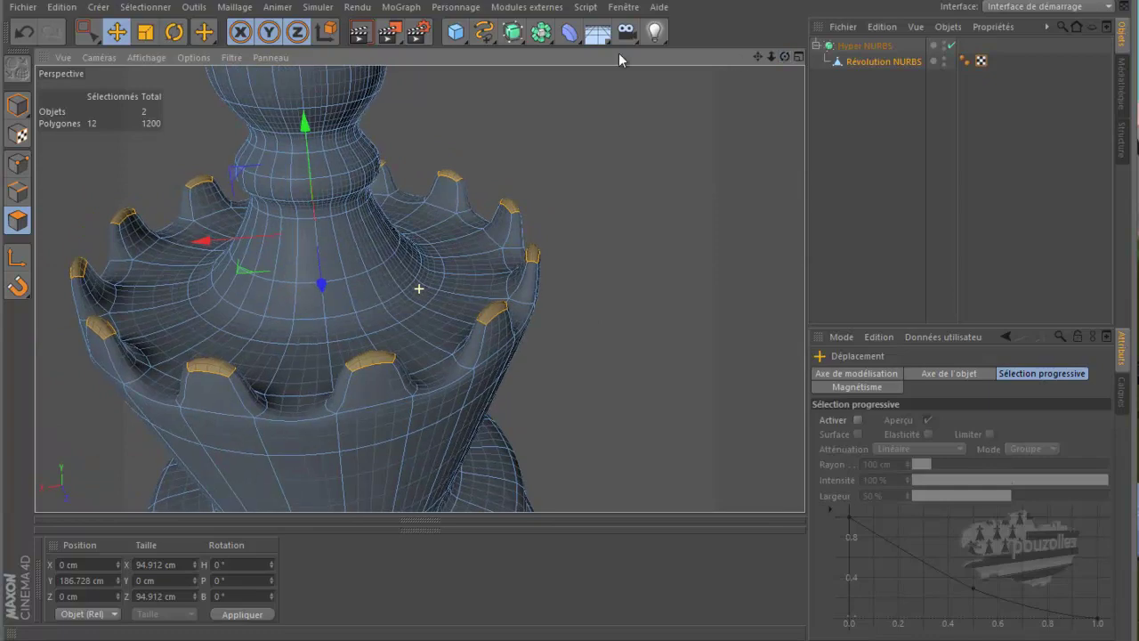
Step: Scale the tips of the crown's teeth outward in X and Z to about 98.2 cm and render the active view
click(145, 32)
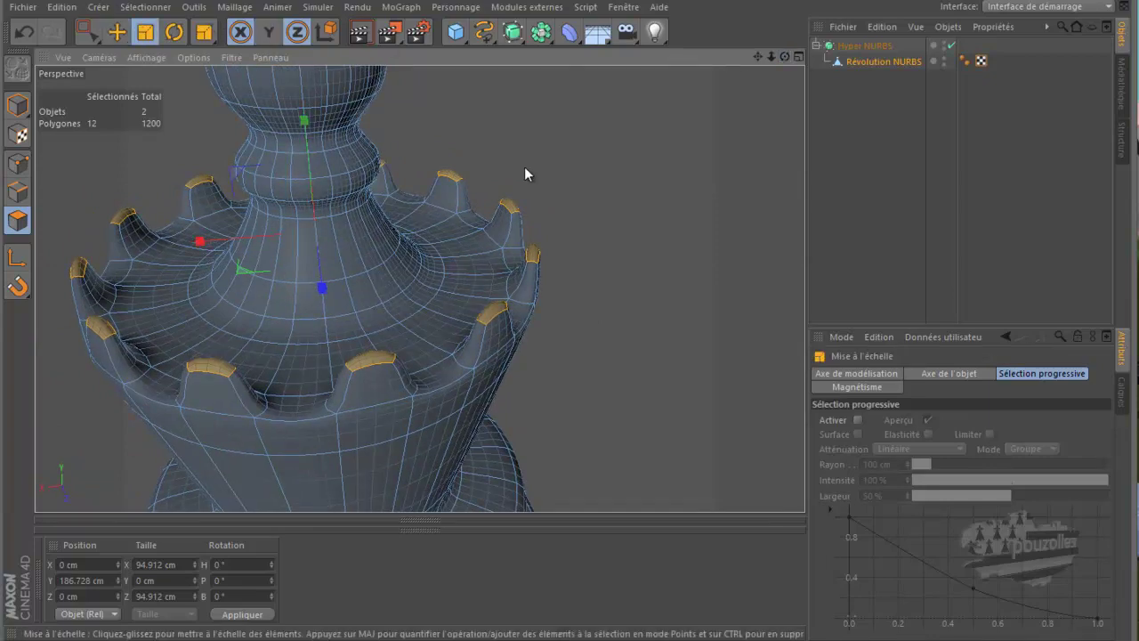
drag(588, 173, 303, 130)
click(361, 33)
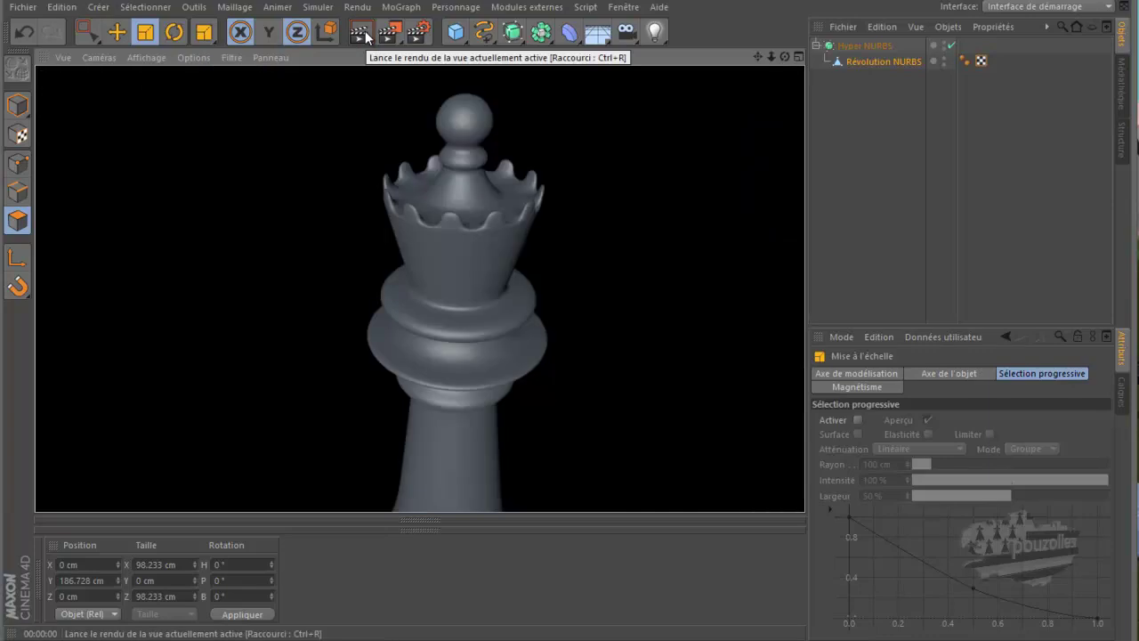
Step: Raise the tips of the crown's teeth further, to about Y 188.7 cm
click(872, 60)
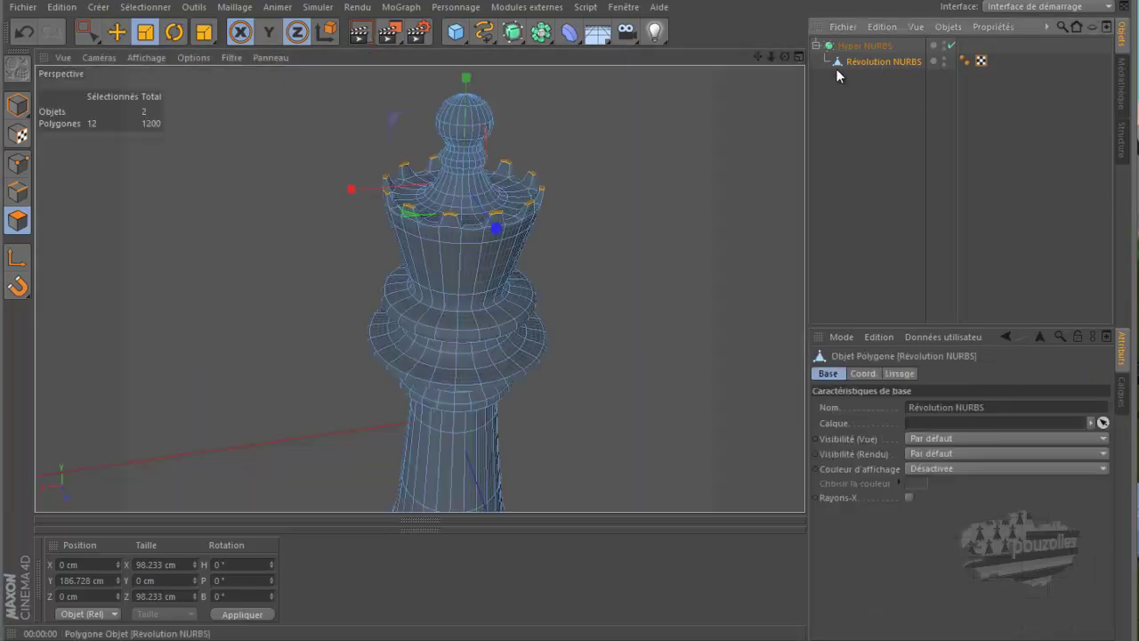
scroll(534, 200, up, 4)
scroll(524, 209, up, 6)
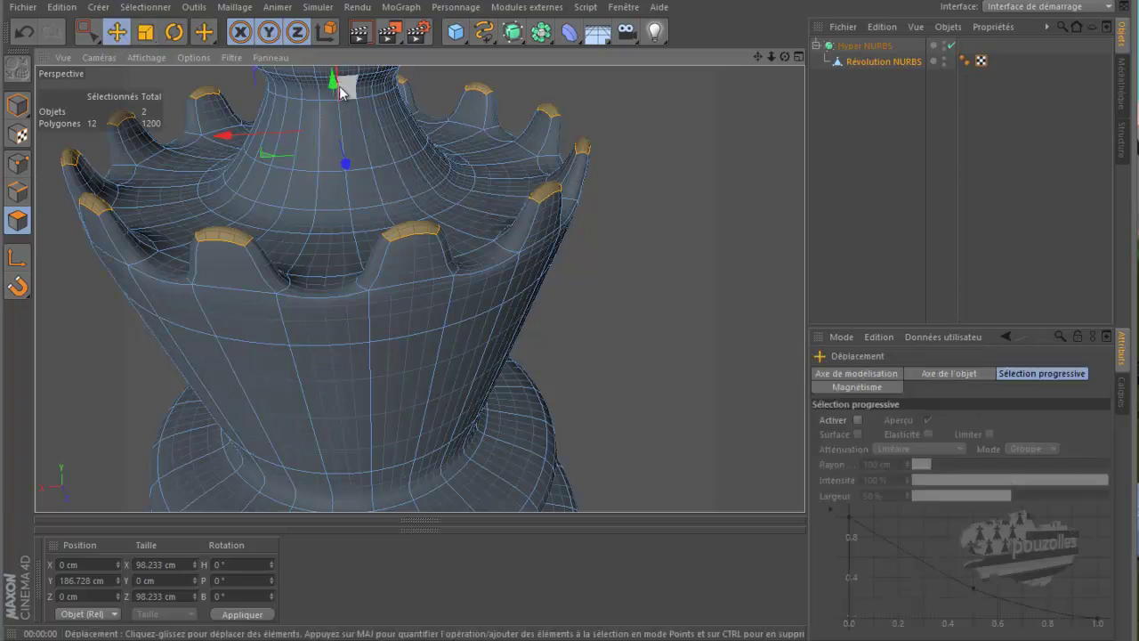
mouse_move(332, 84)
mouse_down()
mouse_move(332, 67)
mouse_move(571, 322)
mouse_move(331, 77)
mouse_up()
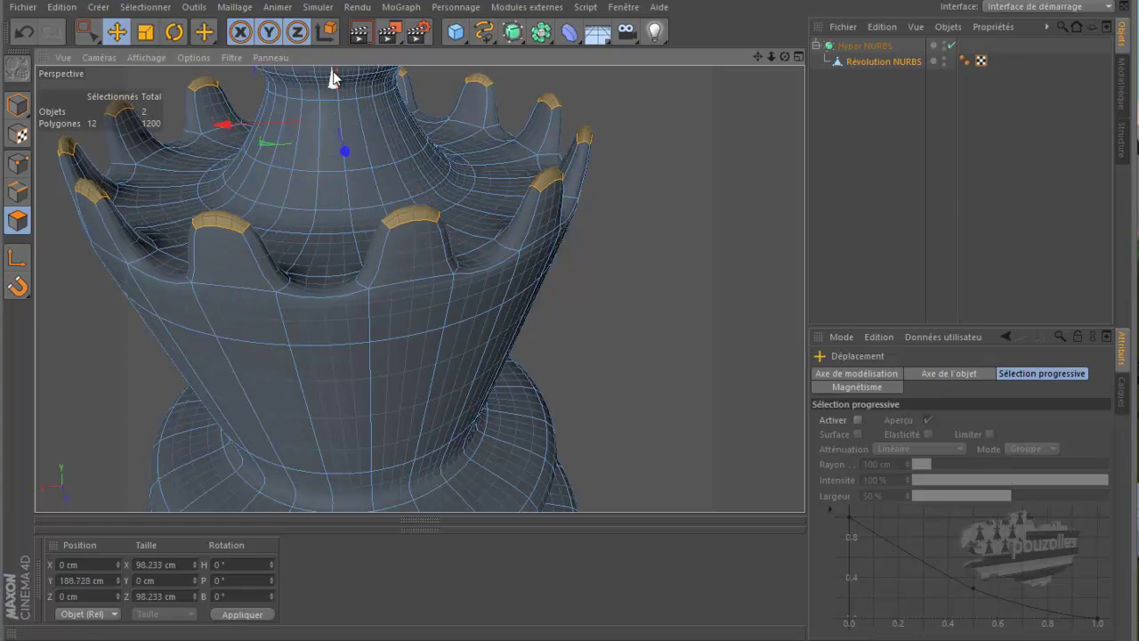
Step: Set the Knife tool to Boucle mode and disable the Hyper NURBS smoothing
key(k)
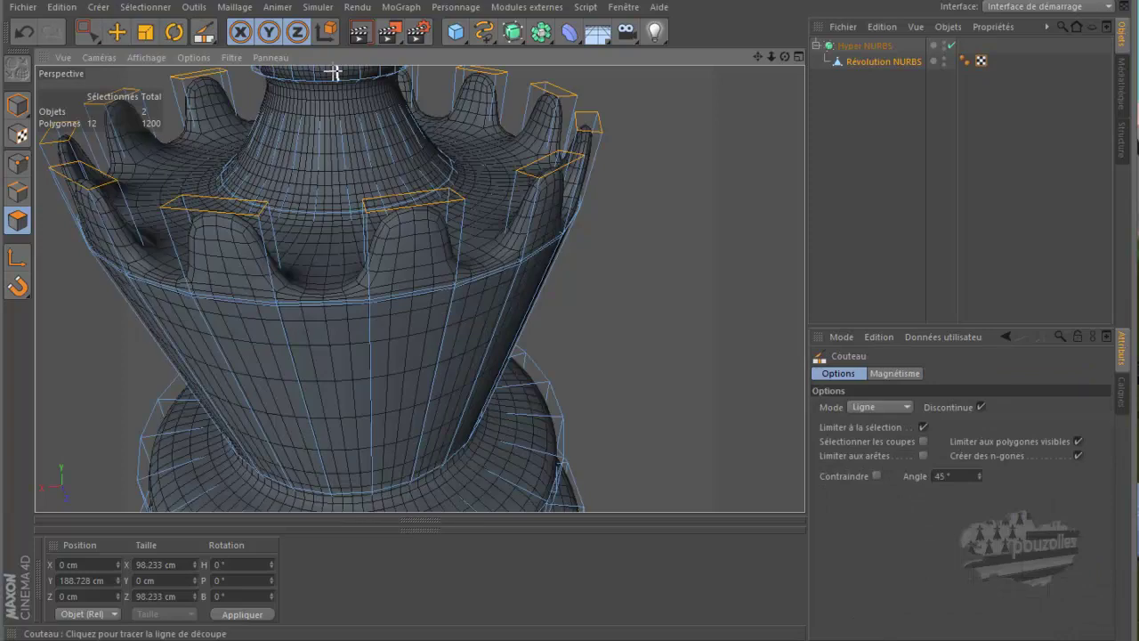
click(884, 408)
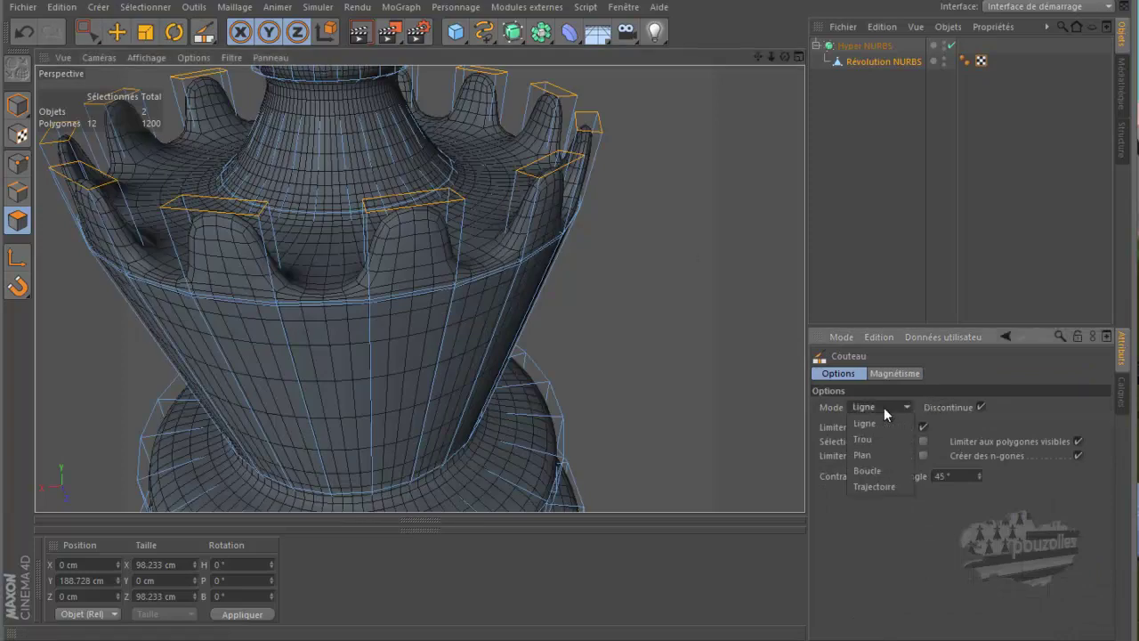
click(873, 469)
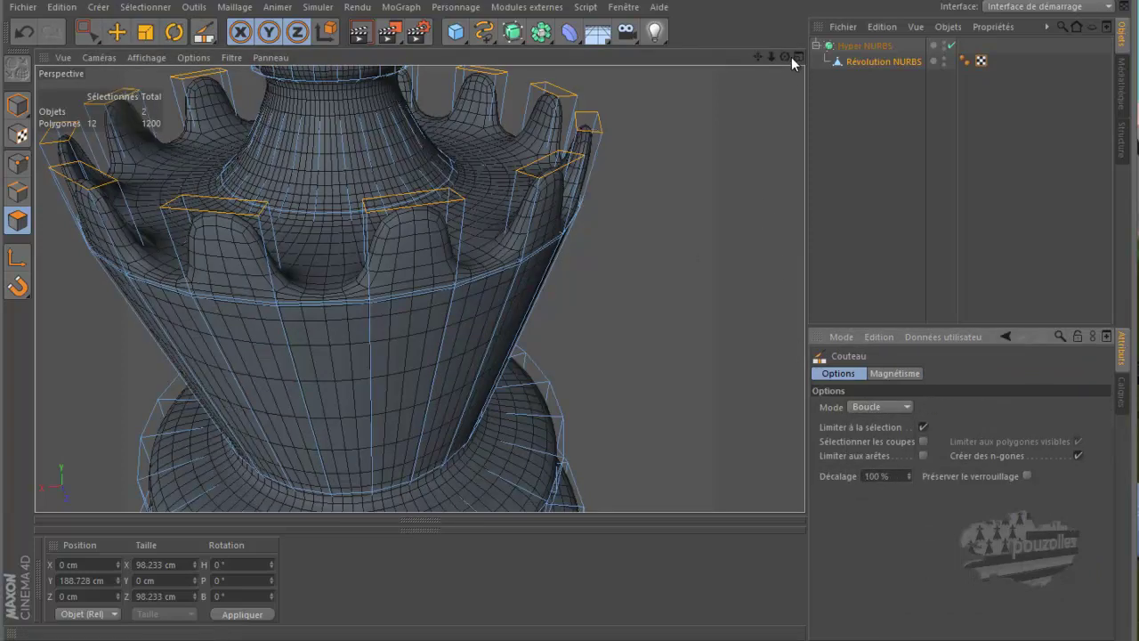
drag(784, 56, 572, 318)
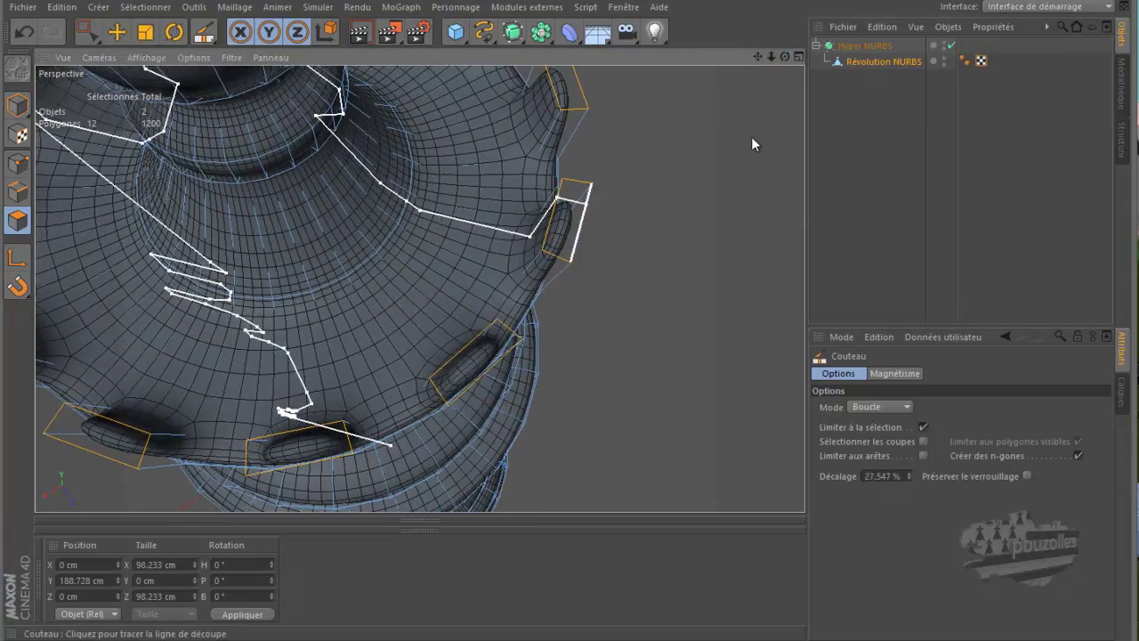
click(950, 46)
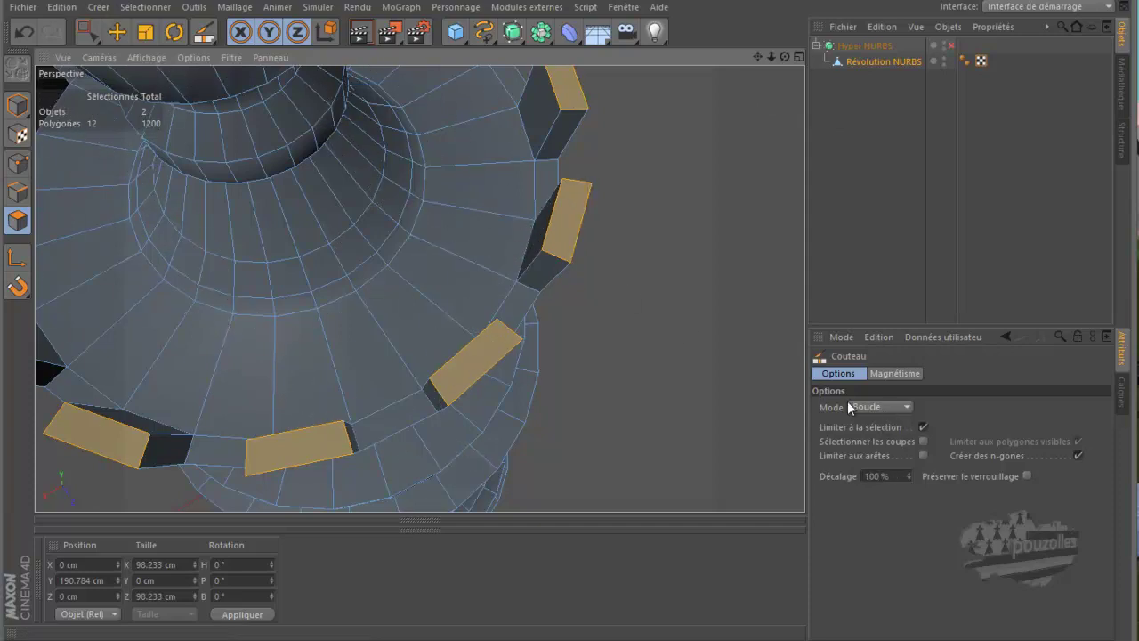
Step: Cut an edge loop in point mode around the crown's top face, just inside the base of the teeth, and re-enable Hyper NURBS smoothing
click(582, 230)
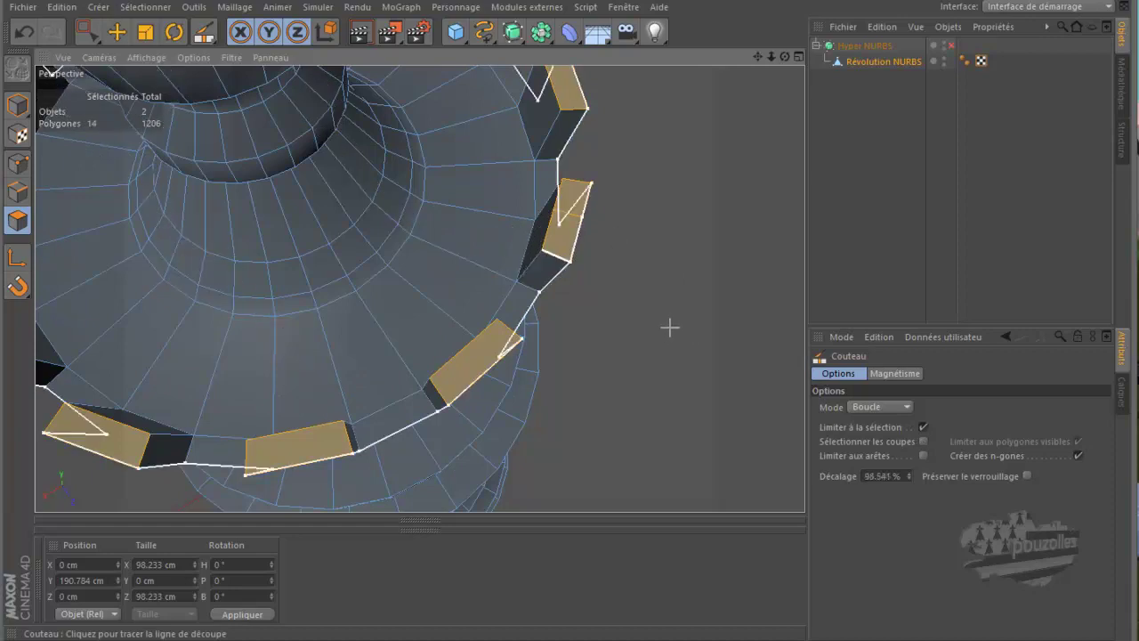
click(22, 32)
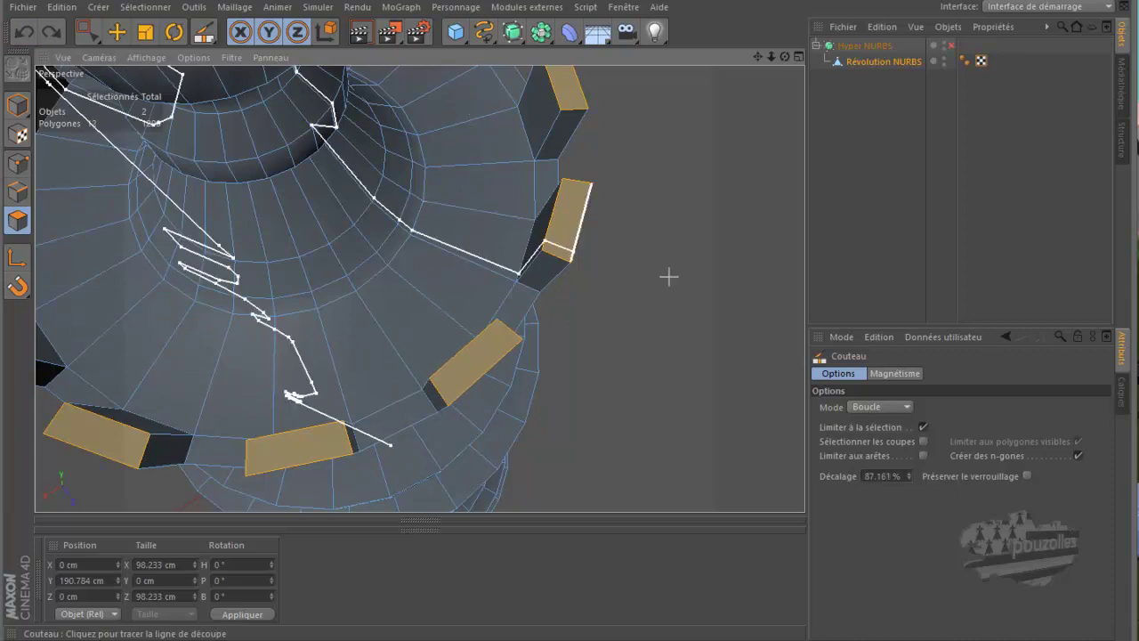
click(17, 163)
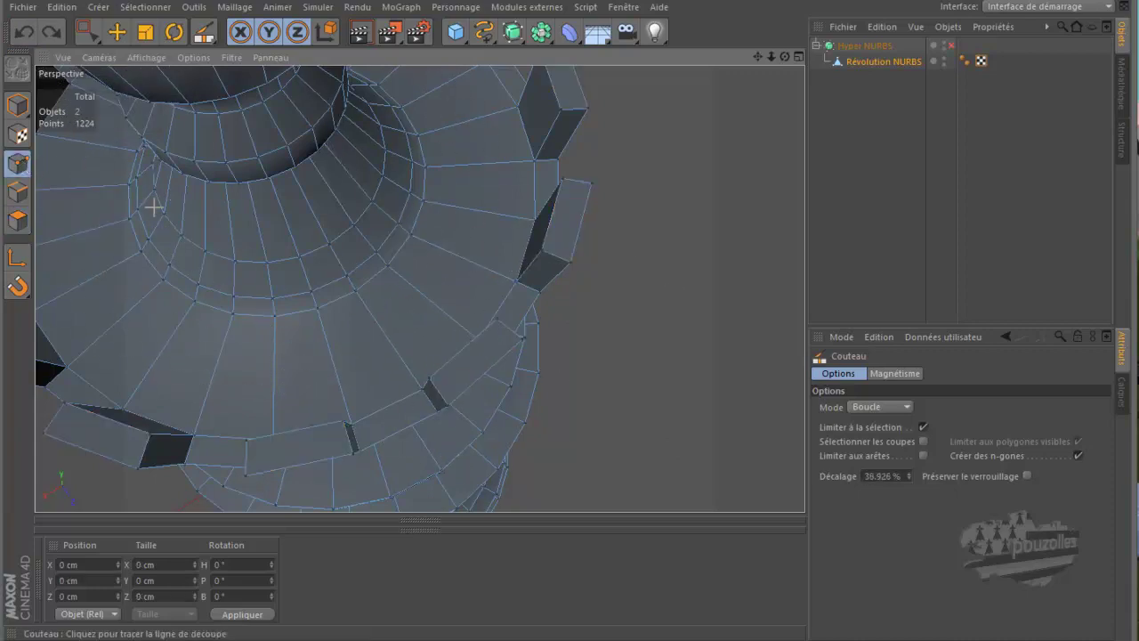
click(511, 279)
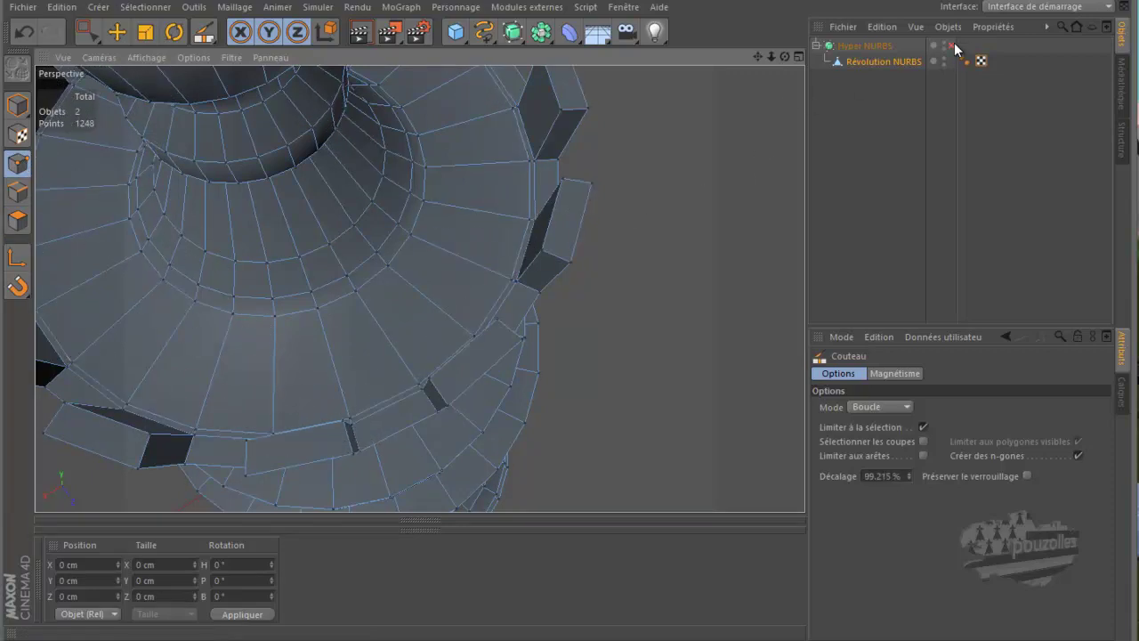
click(953, 46)
drag(786, 54, 569, 316)
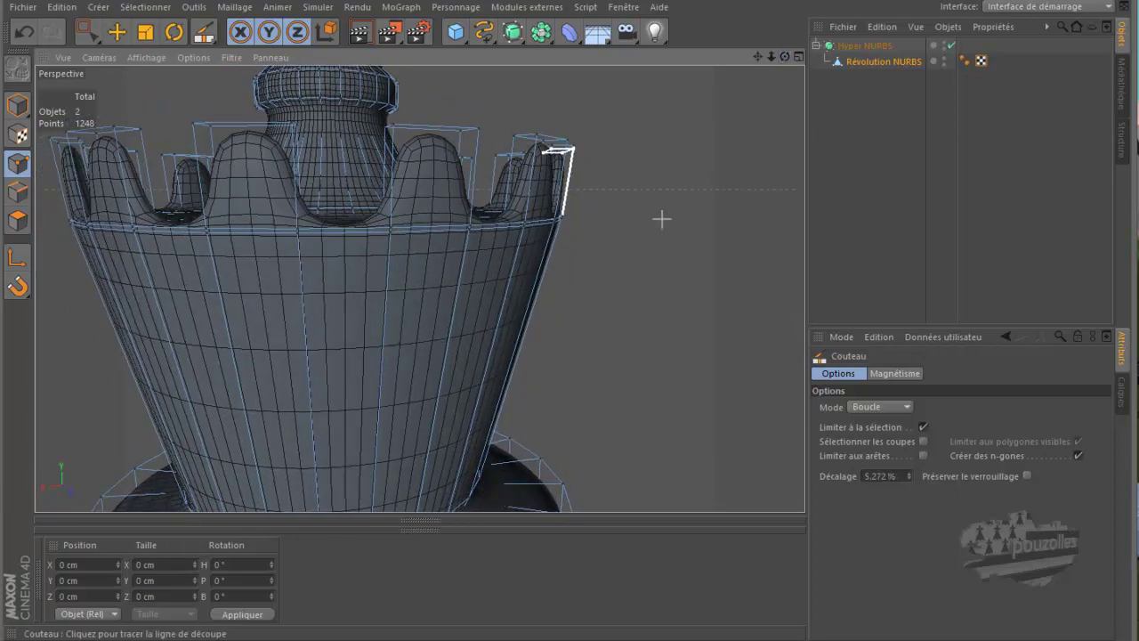
Step: Render the active view with the whole crown in frame and examine the base of the teeth up close
scroll(642, 251, down, 6)
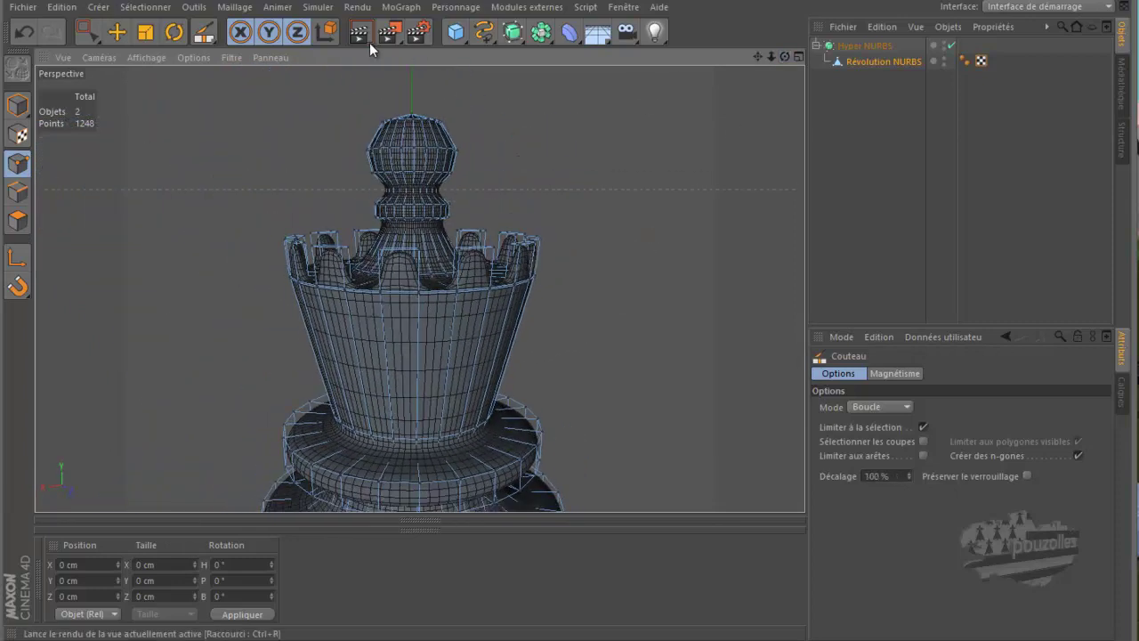
click(361, 33)
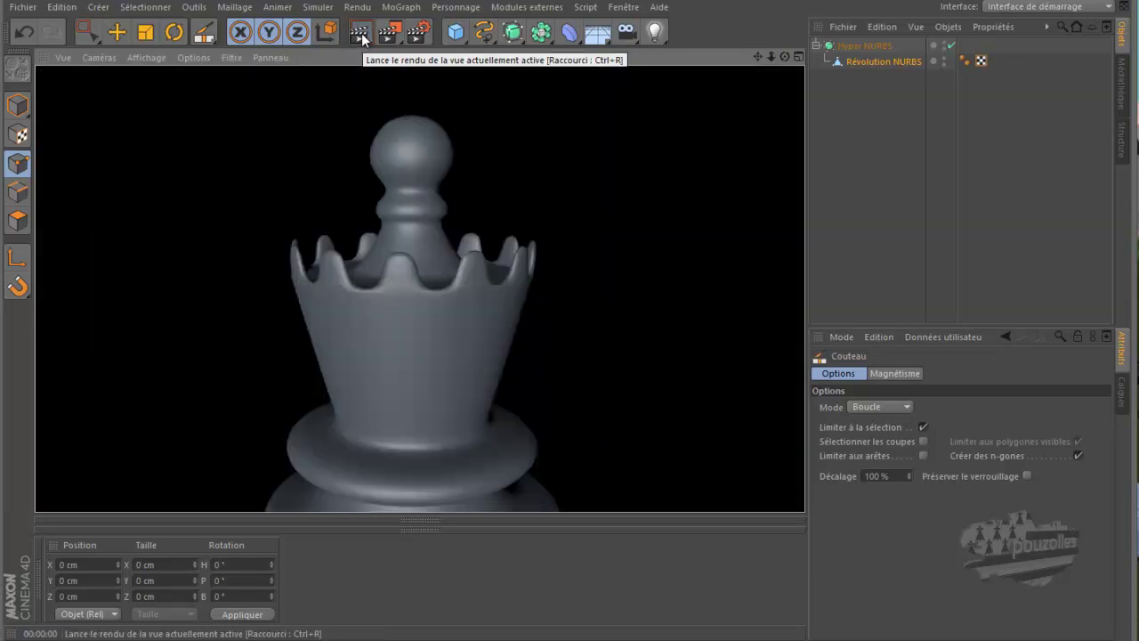
scroll(425, 300, up, 8)
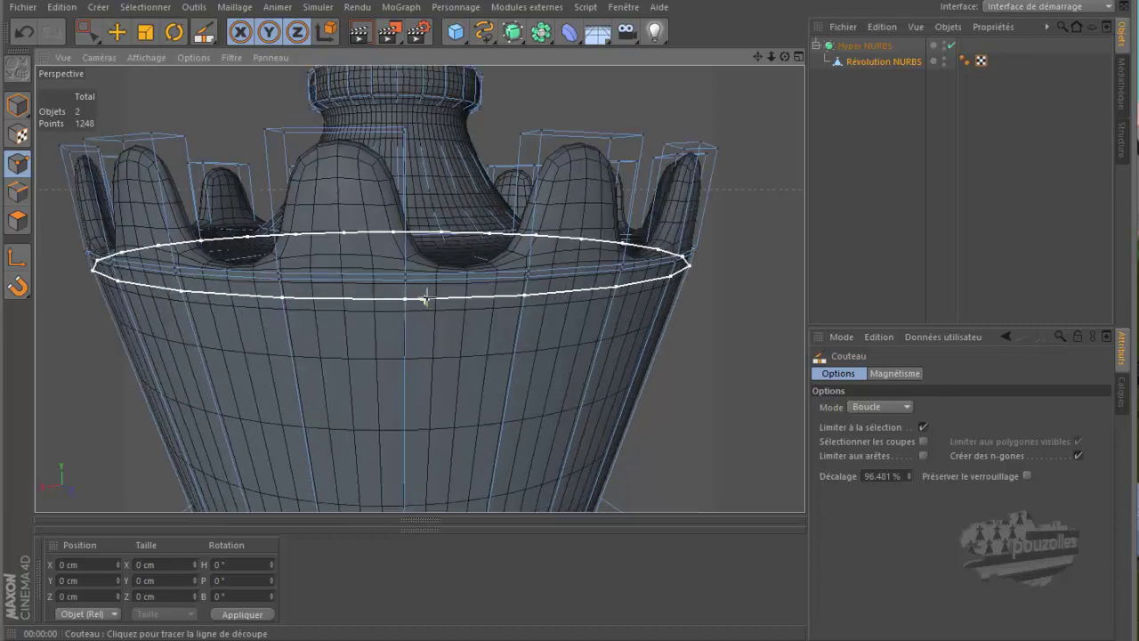
scroll(424, 300, up, 3)
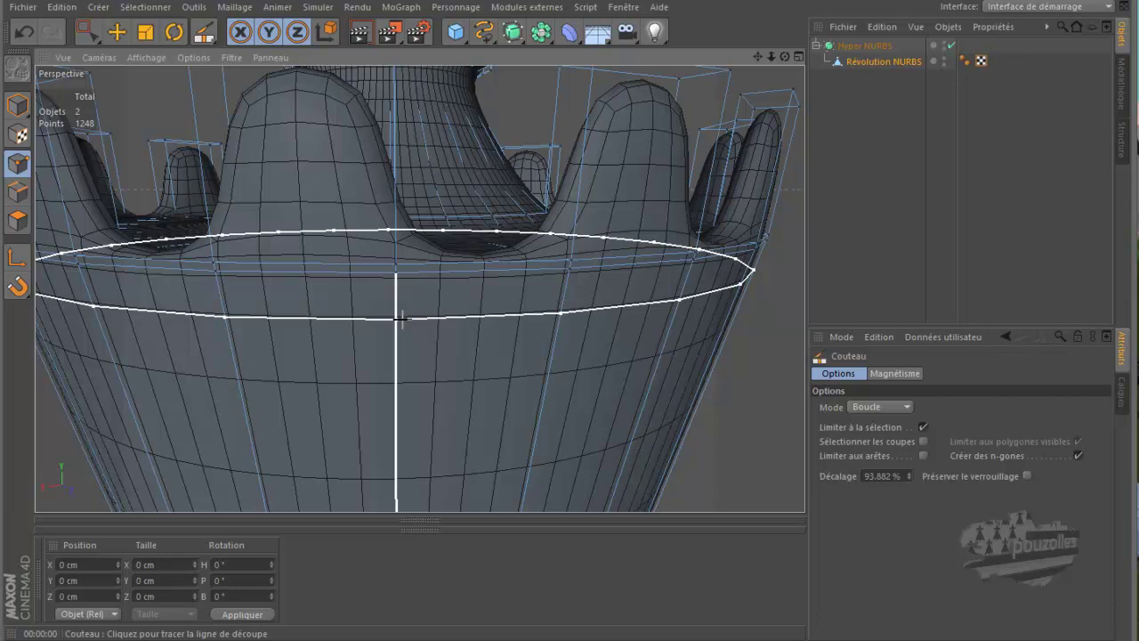
Step: Select the horizontal edge loop around the crown's outer wall below the teeth and lower it to about Y 160.9 cm
key(u)
key(l)
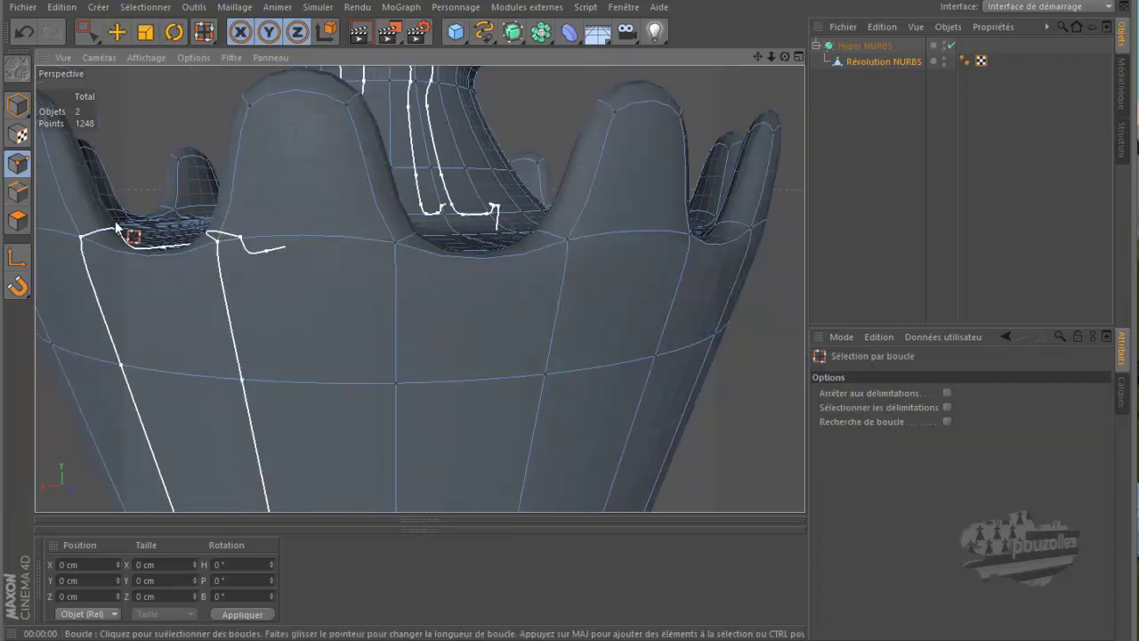
click(17, 192)
click(94, 226)
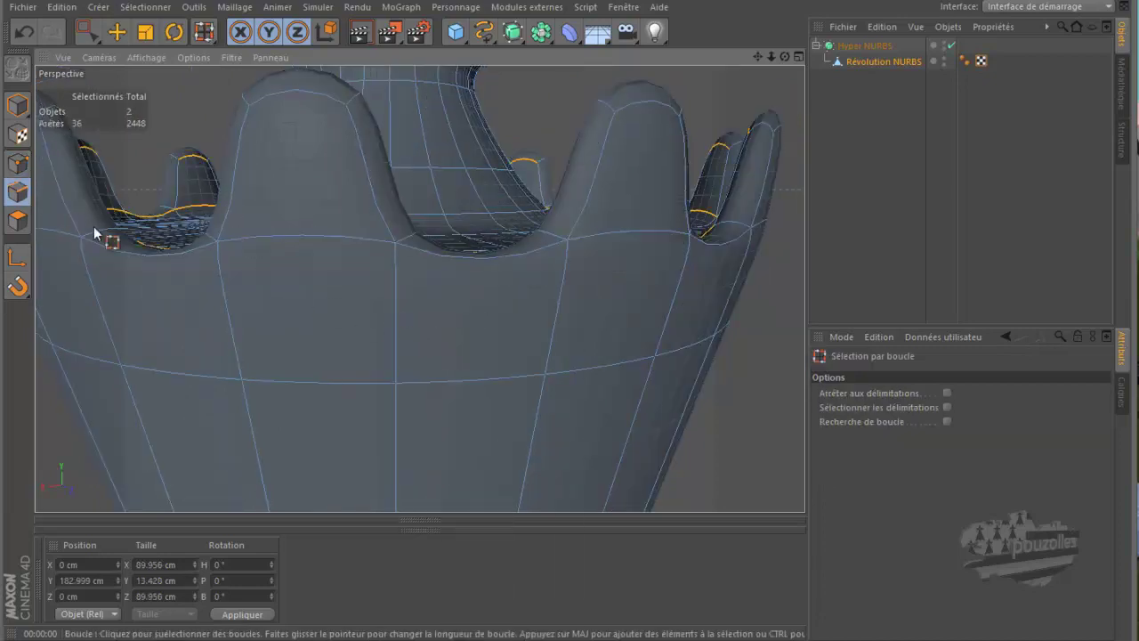
click(468, 377)
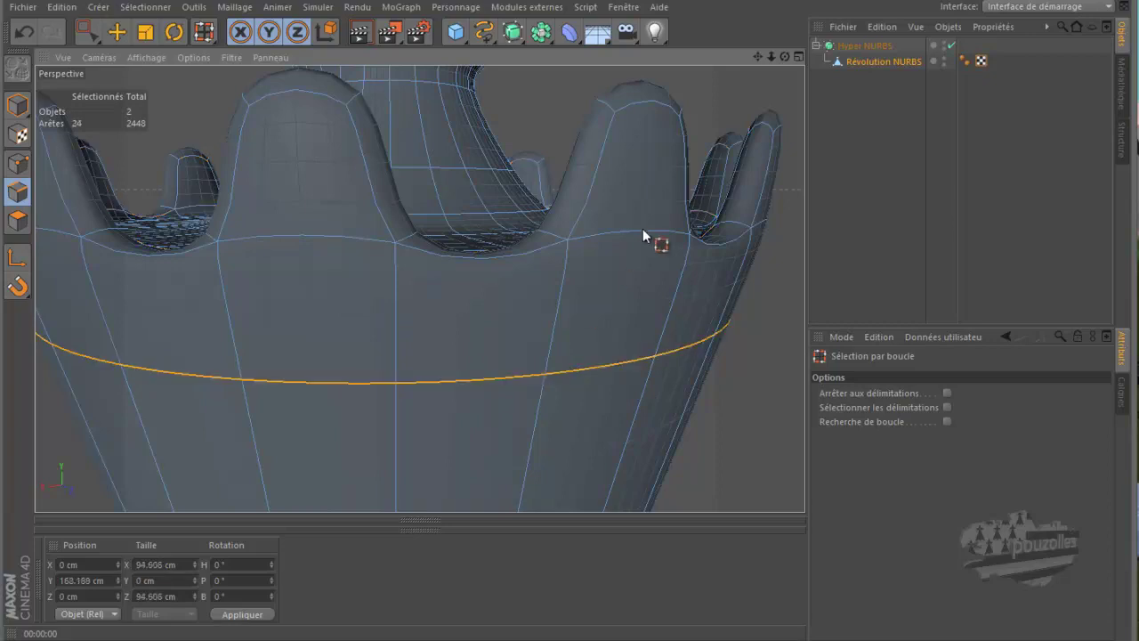
drag(782, 55, 570, 318)
scroll(717, 211, down, 5)
scroll(718, 260, down, 4)
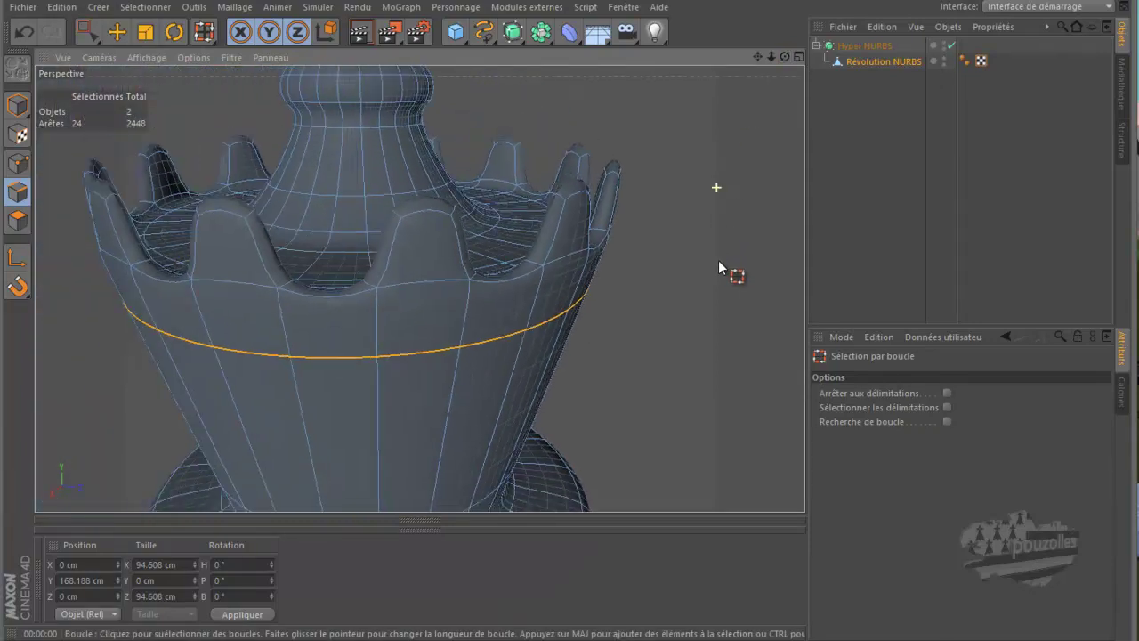
click(117, 32)
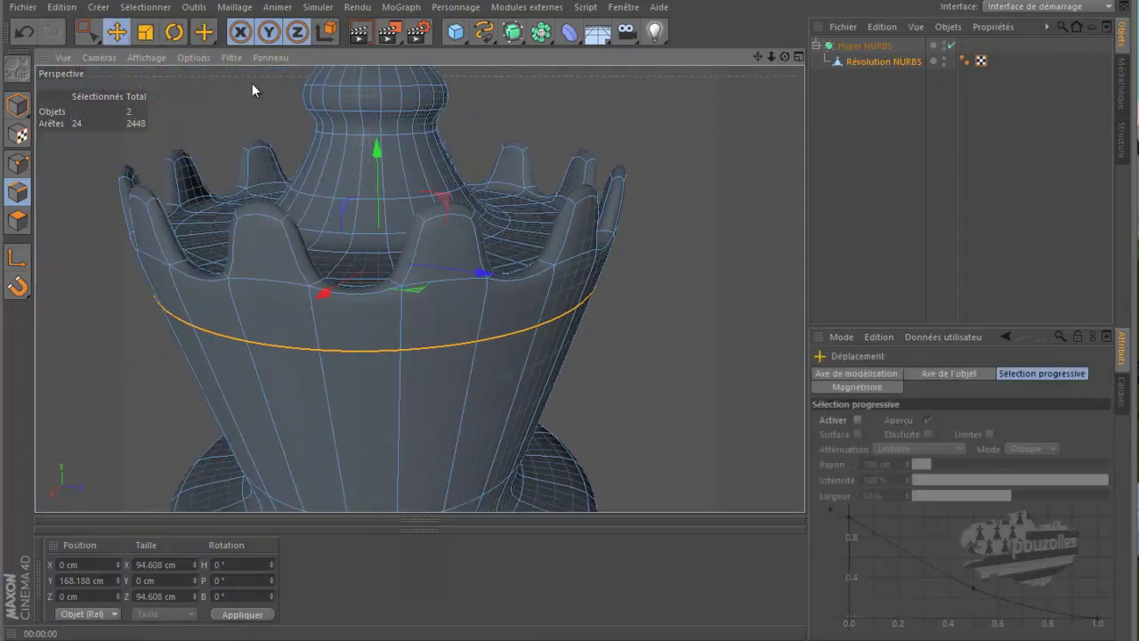
drag(376, 150, 391, 200)
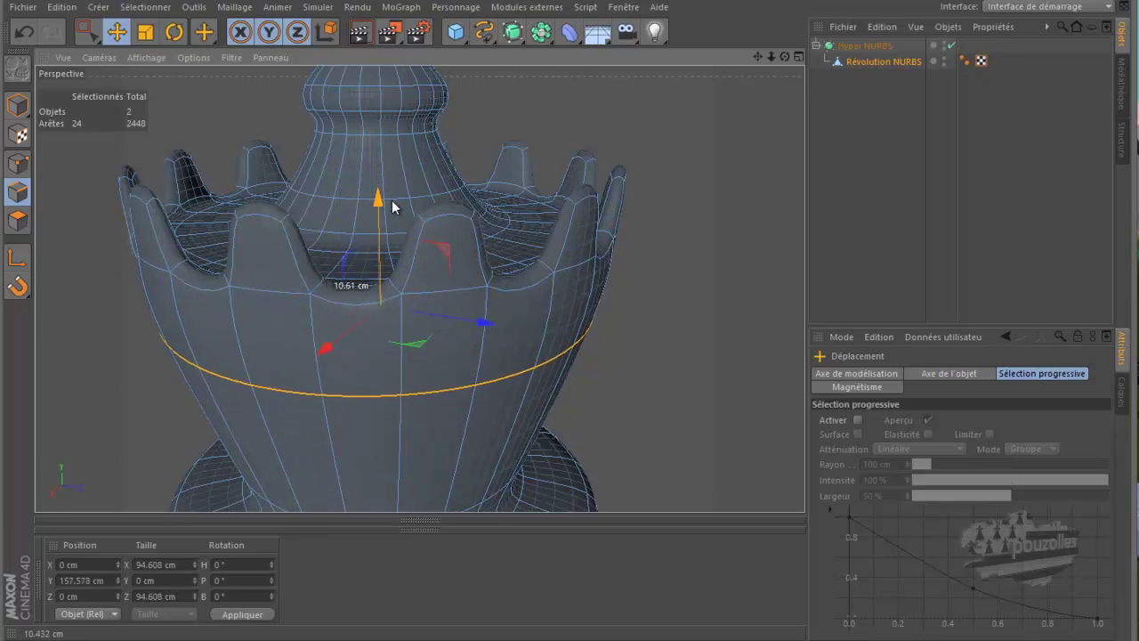
Step: In the right view, scale the selected edge loop inward in X and Z only, to about 90 cm, matching the reference outline
middle_click(130, 366)
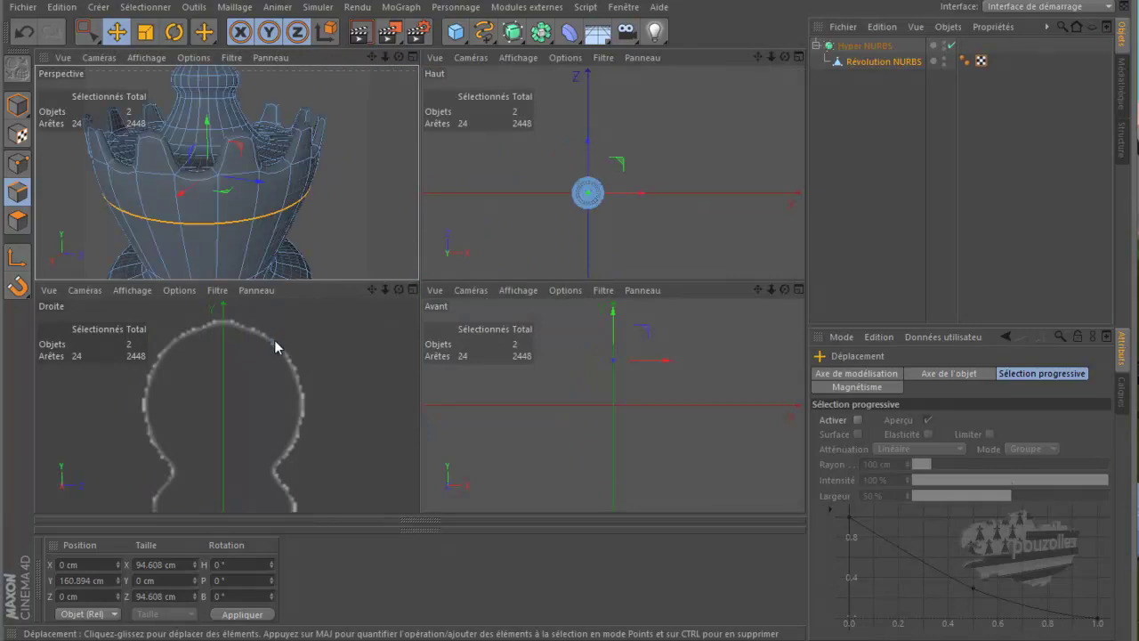
middle_click(274, 340)
scroll(366, 128, down, 10)
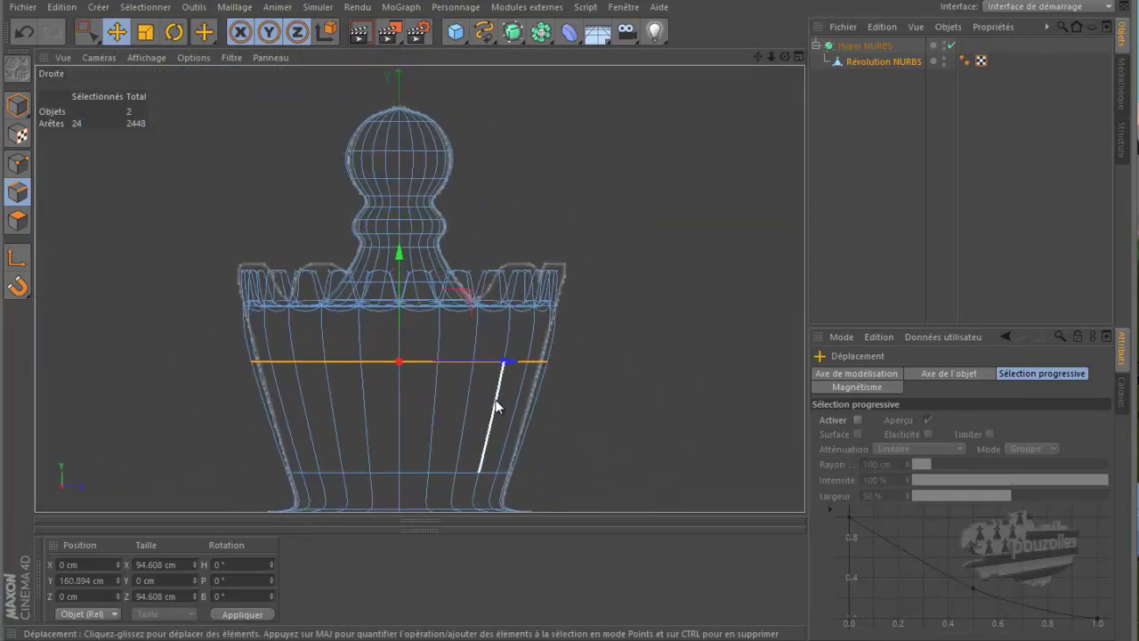
scroll(494, 400, up, 5)
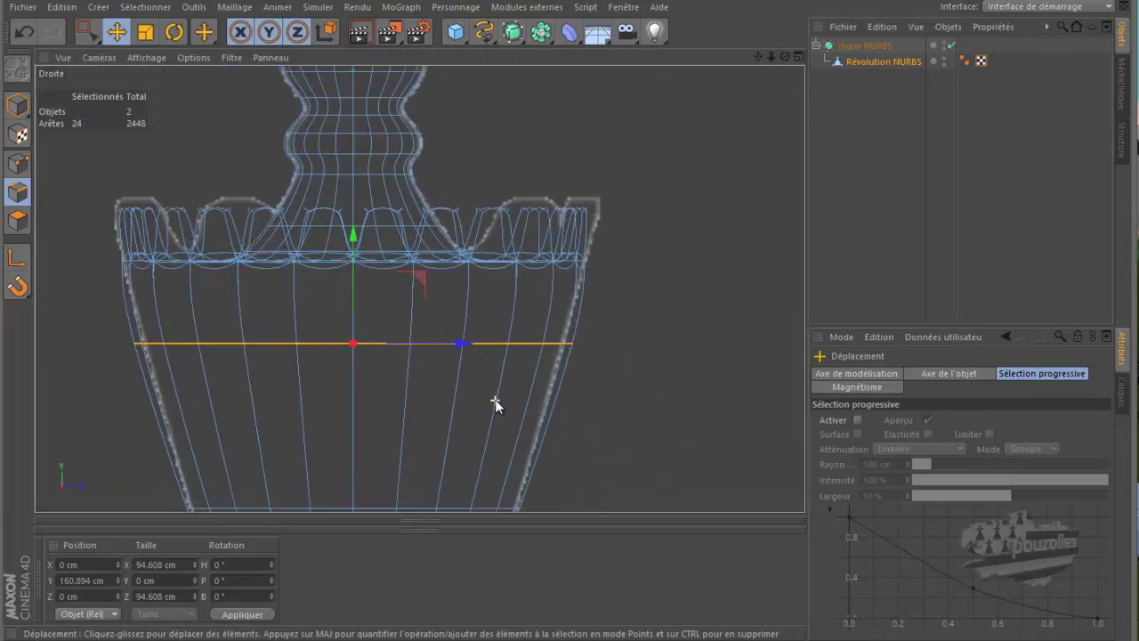
click(144, 35)
drag(726, 150, 696, 164)
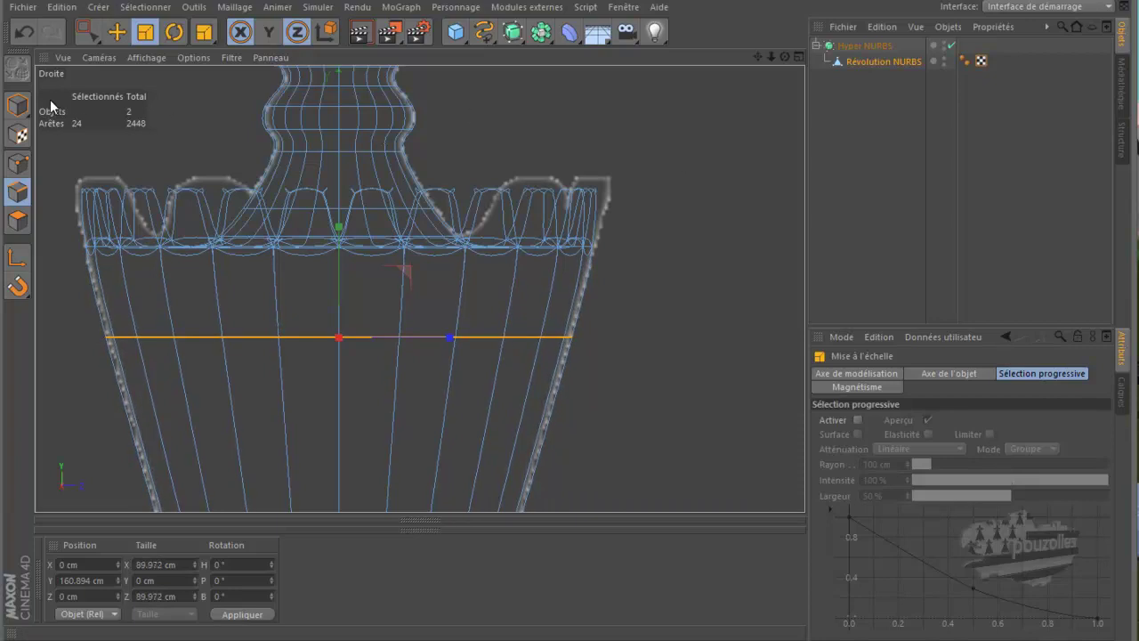
Step: Render the crown in the perspective view and inspect the reshaped wall from above
middle_click(167, 127)
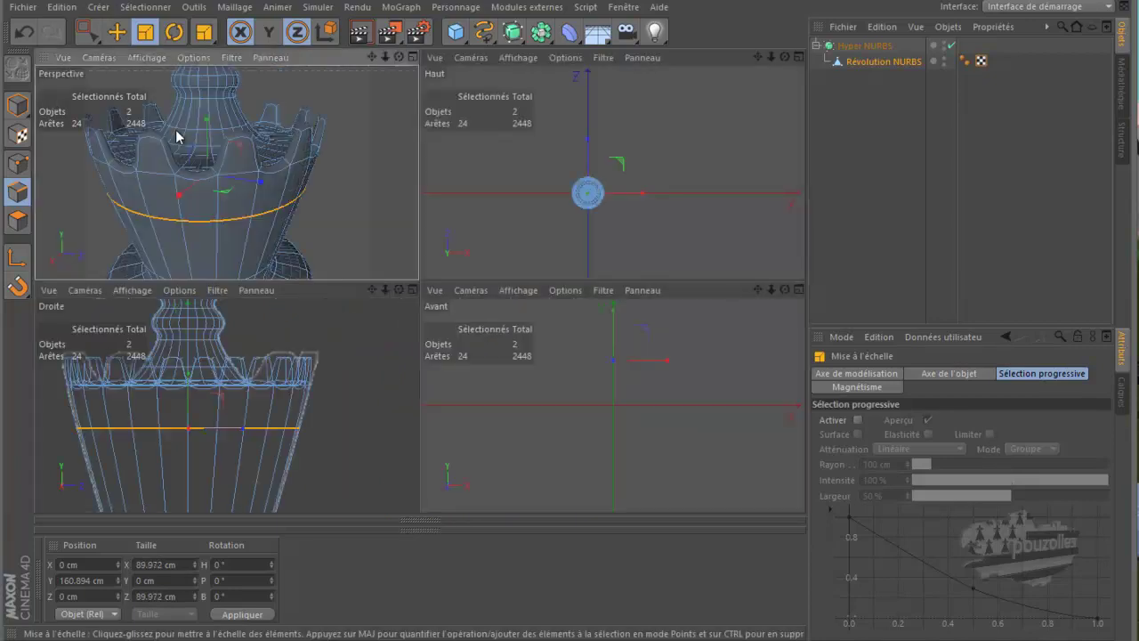
middle_click(254, 135)
click(358, 33)
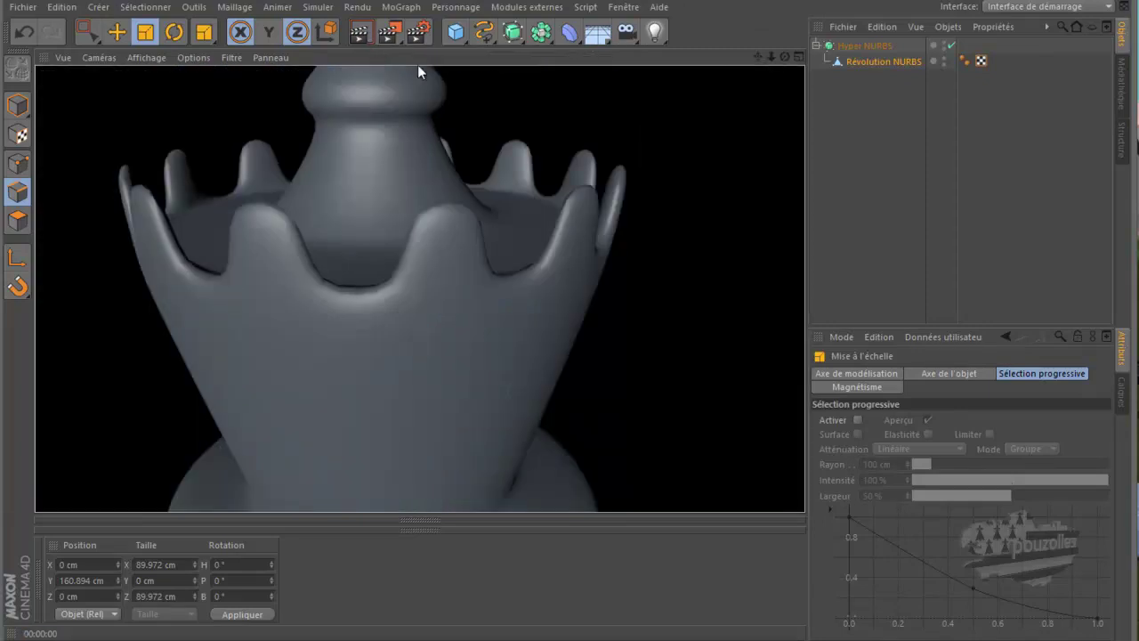
scroll(569, 317, up, 5)
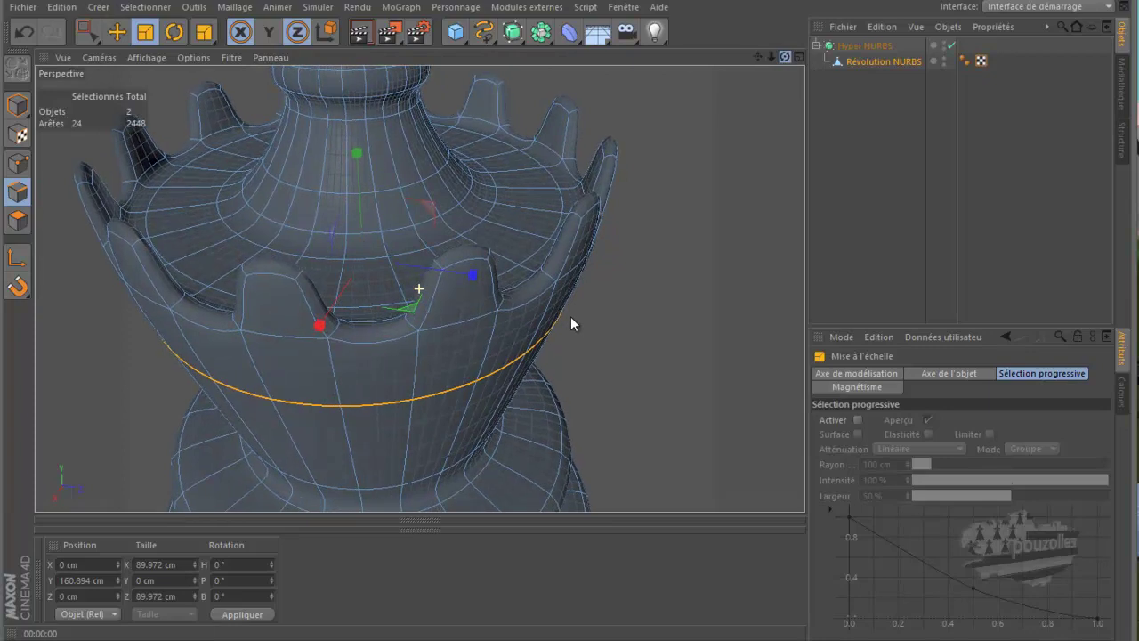
alt+drag(570, 316, 569, 323)
scroll(456, 325, down, 3)
scroll(348, 209, down, 5)
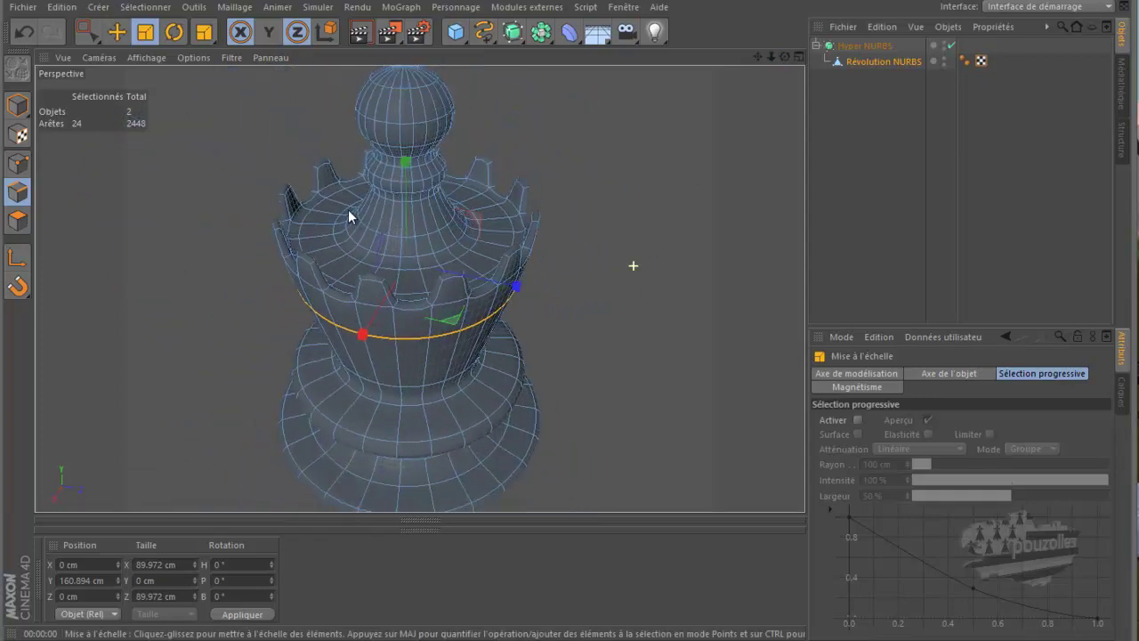
Step: Deselect the edge loop, render the whole queen in the perspective view and examine the crown
click(188, 211)
alt+drag(187, 210, 445, 138)
drag(784, 56, 570, 315)
alt+drag(664, 186, 576, 260)
click(359, 35)
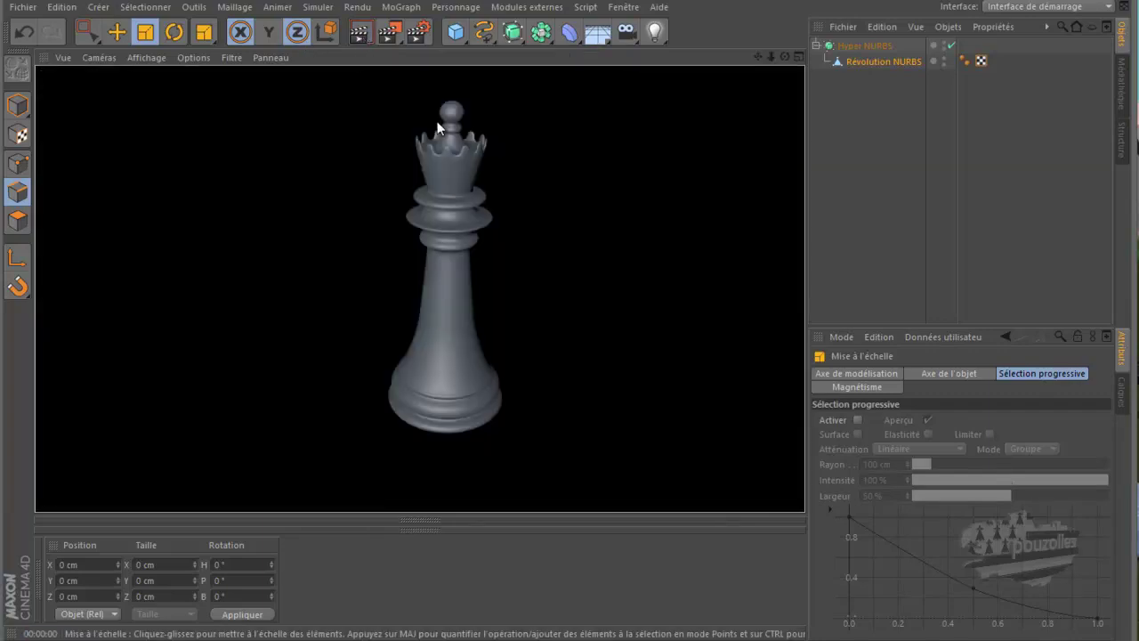
scroll(469, 155, up, 5)
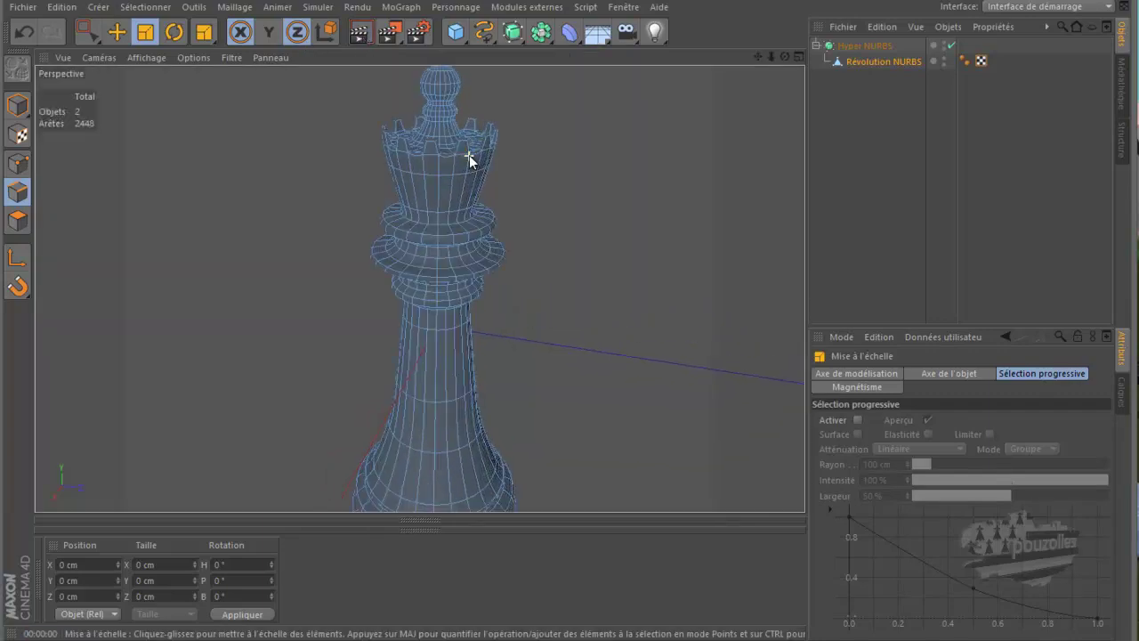
scroll(469, 144, up, 2)
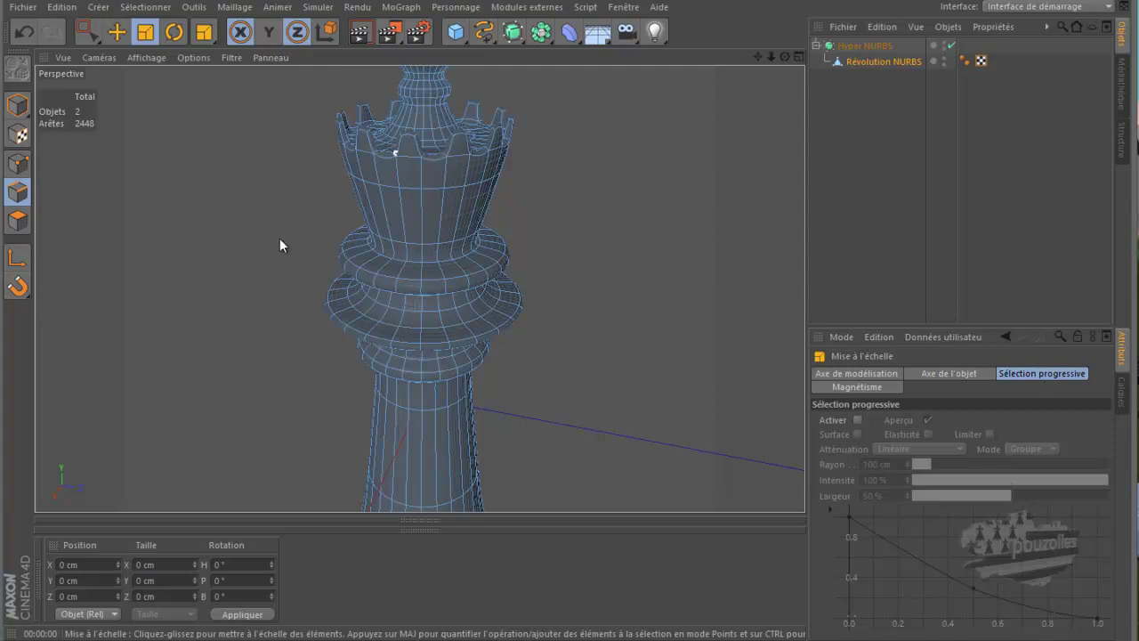
Step: Switch to the file explorer and open the existing reine scene from the echec folder for comparison
key(alt+Tab)
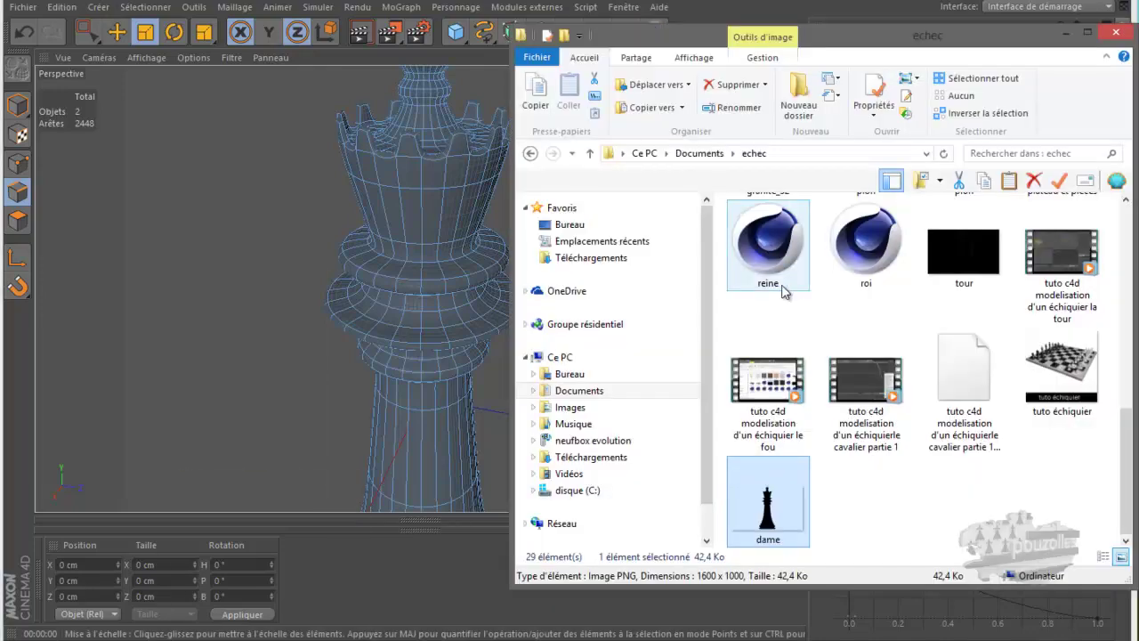
click(782, 258)
double_click(781, 258)
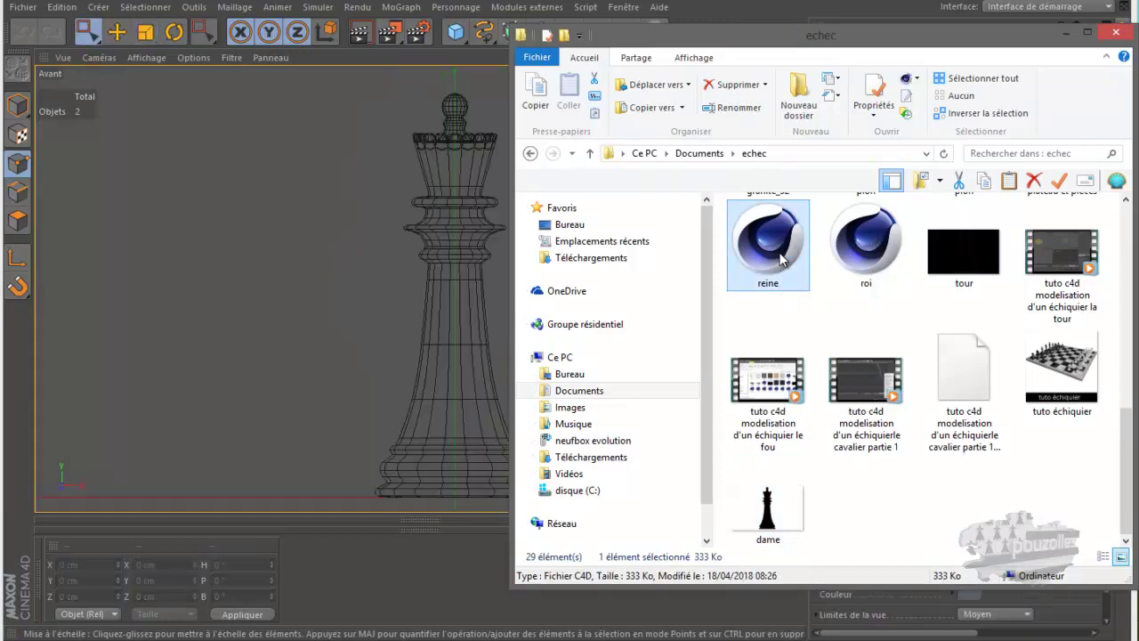
click(1066, 34)
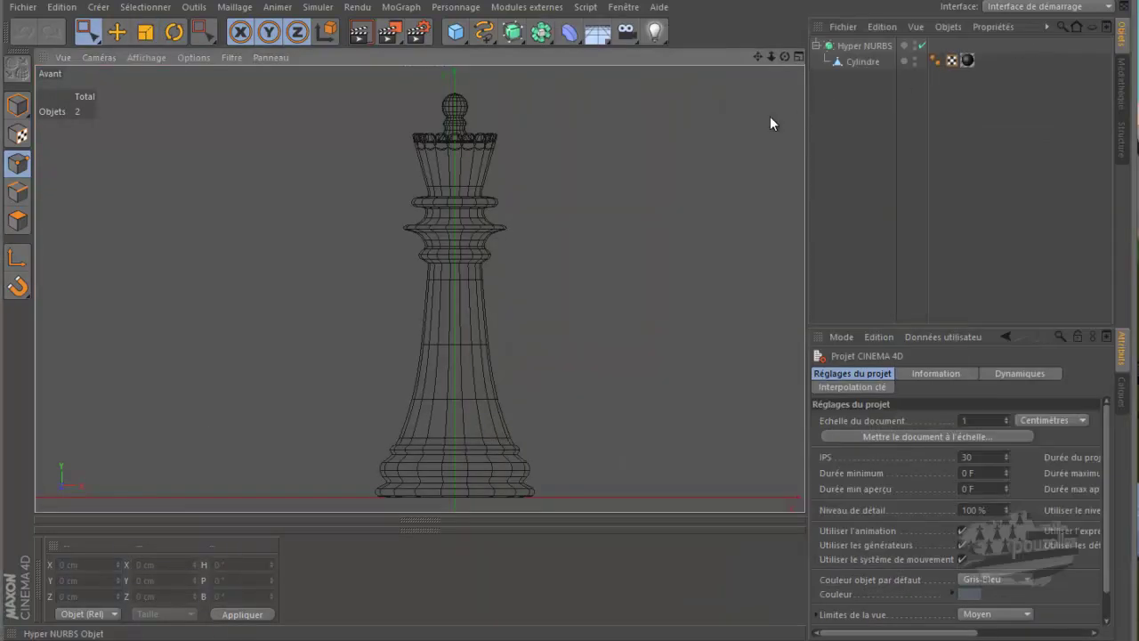
Step: Show the finished queen's crown in the perspective view and delete the Mat.1 texture from the Cylindre object
middle_click(392, 217)
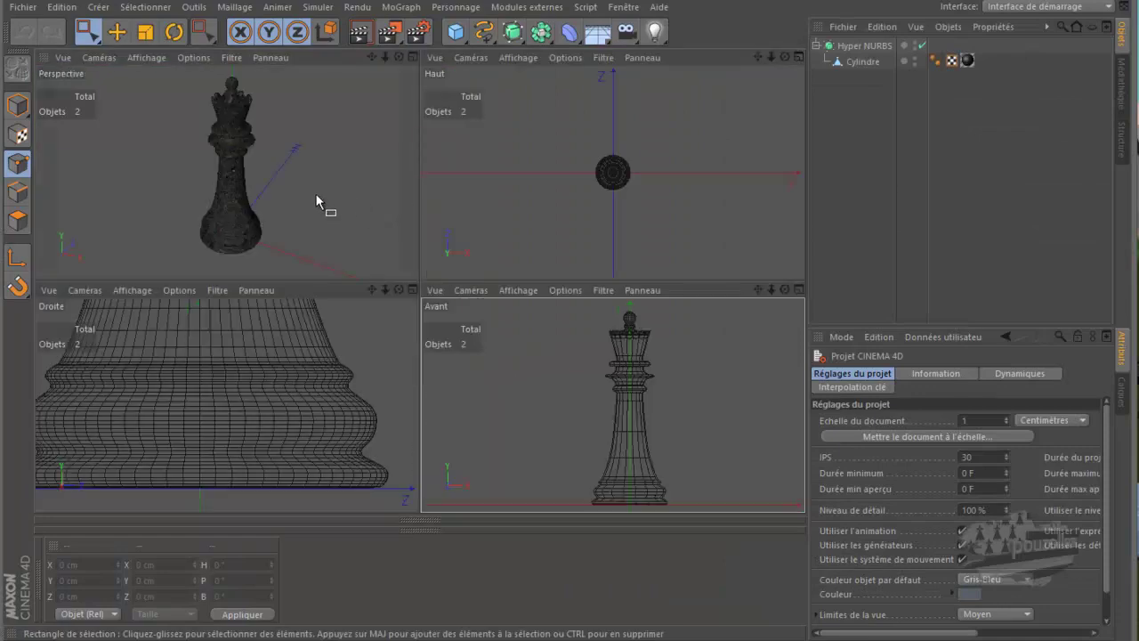
middle_click(316, 194)
scroll(425, 118, up, 5)
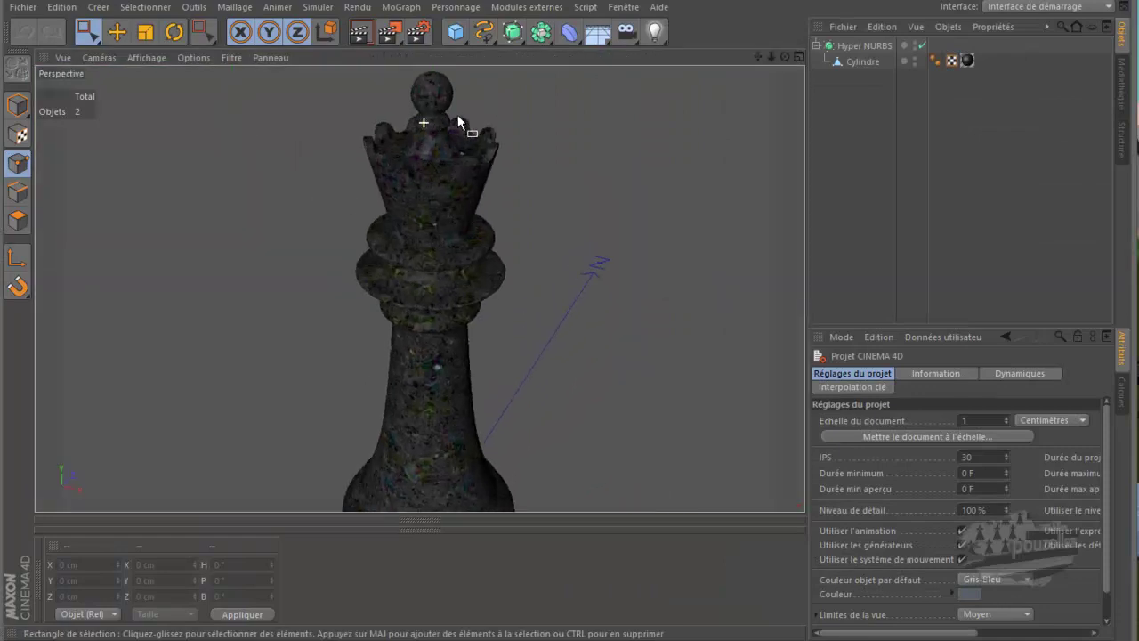
scroll(459, 113, up, 1)
click(967, 60)
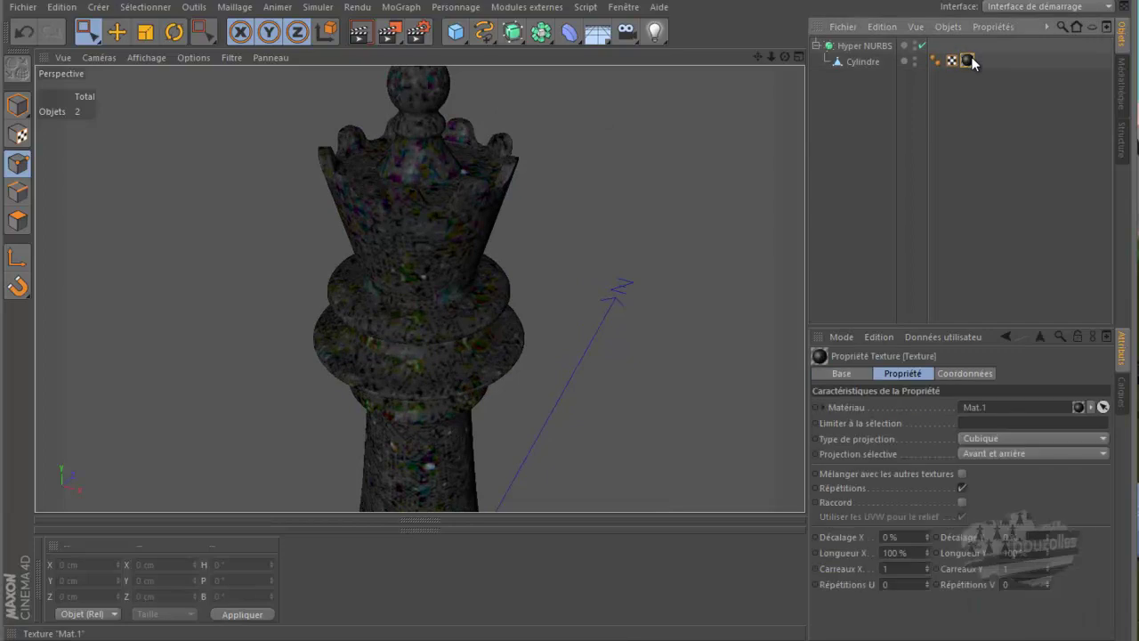
key(Delete)
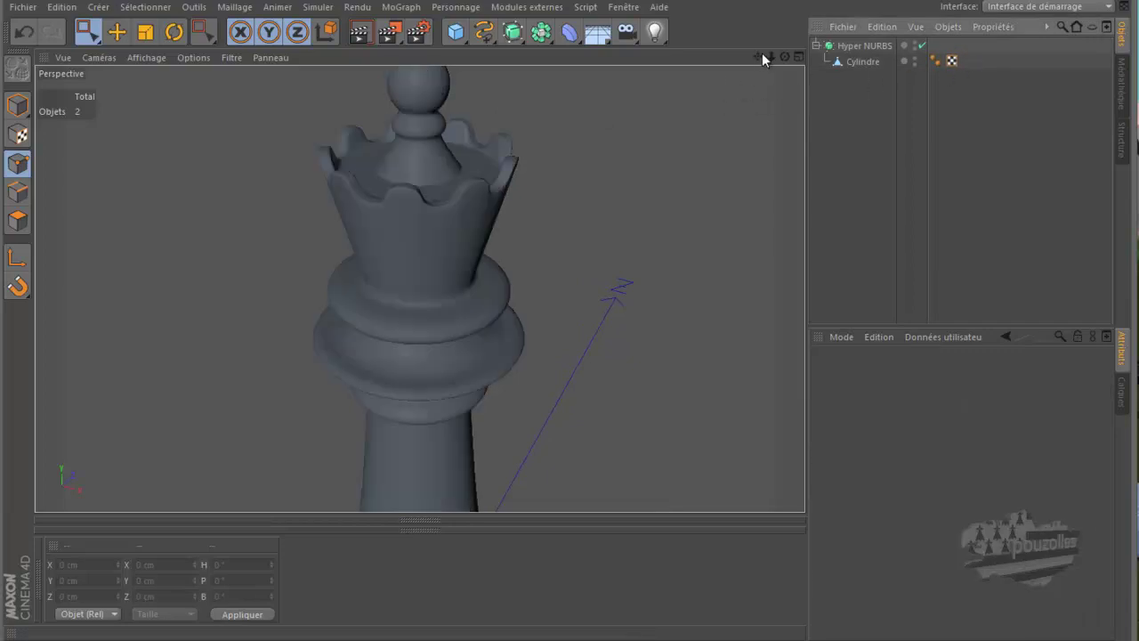
Step: Display the finished queen shaded with mesh lines and disable its Hyper NURBS smoothing to examine how the crown's teeth are built
drag(784, 56, 567, 328)
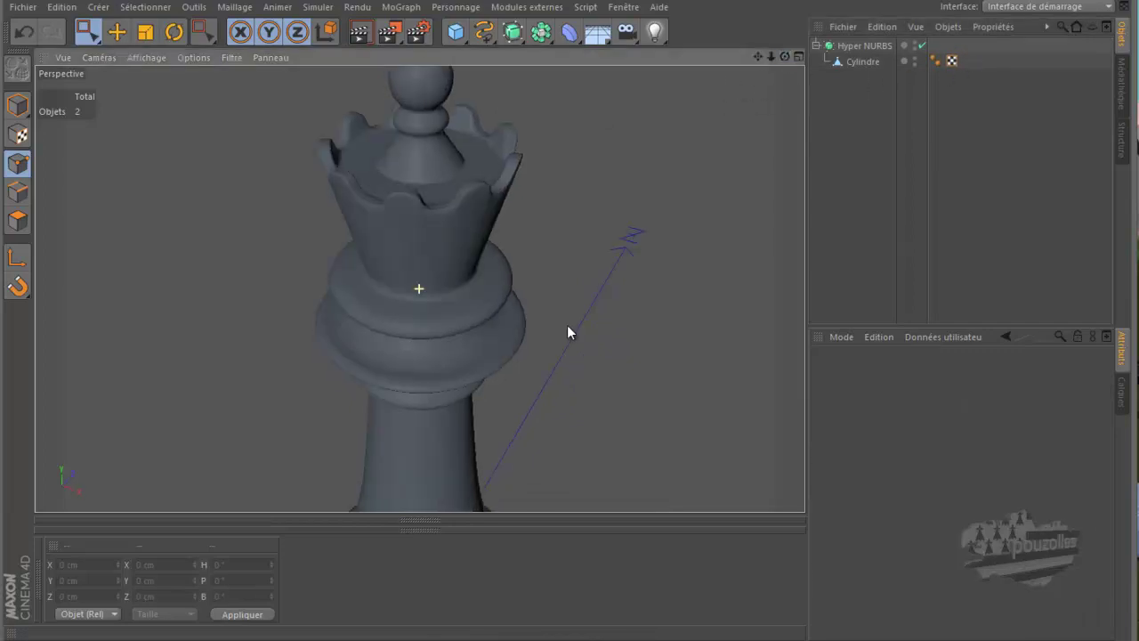
click(144, 57)
click(156, 97)
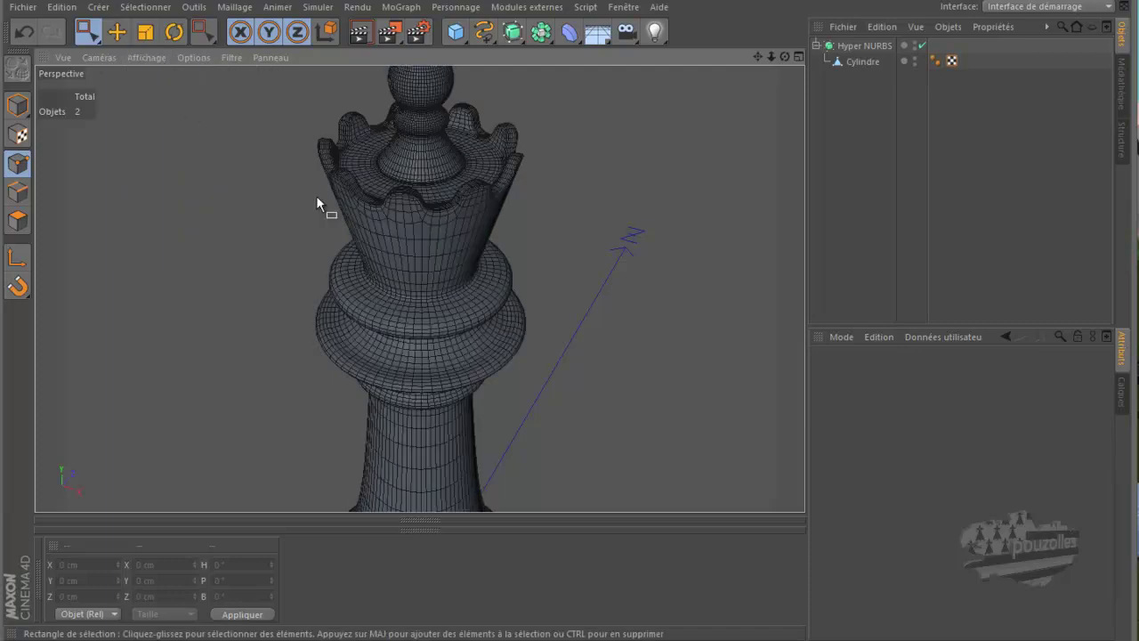
click(922, 46)
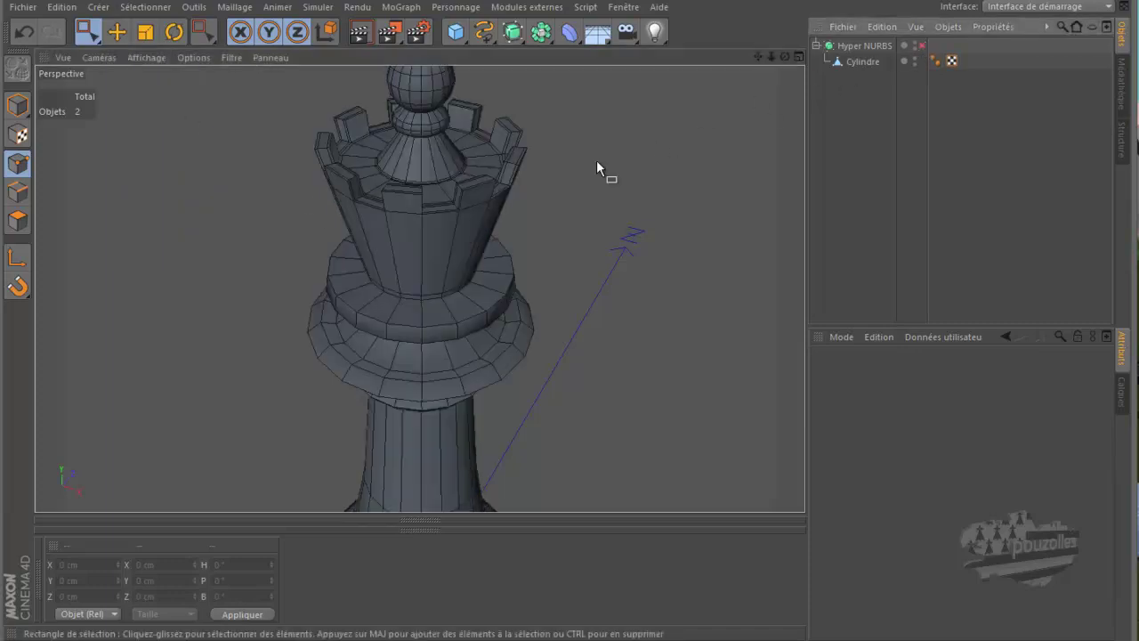
scroll(449, 201, up, 8)
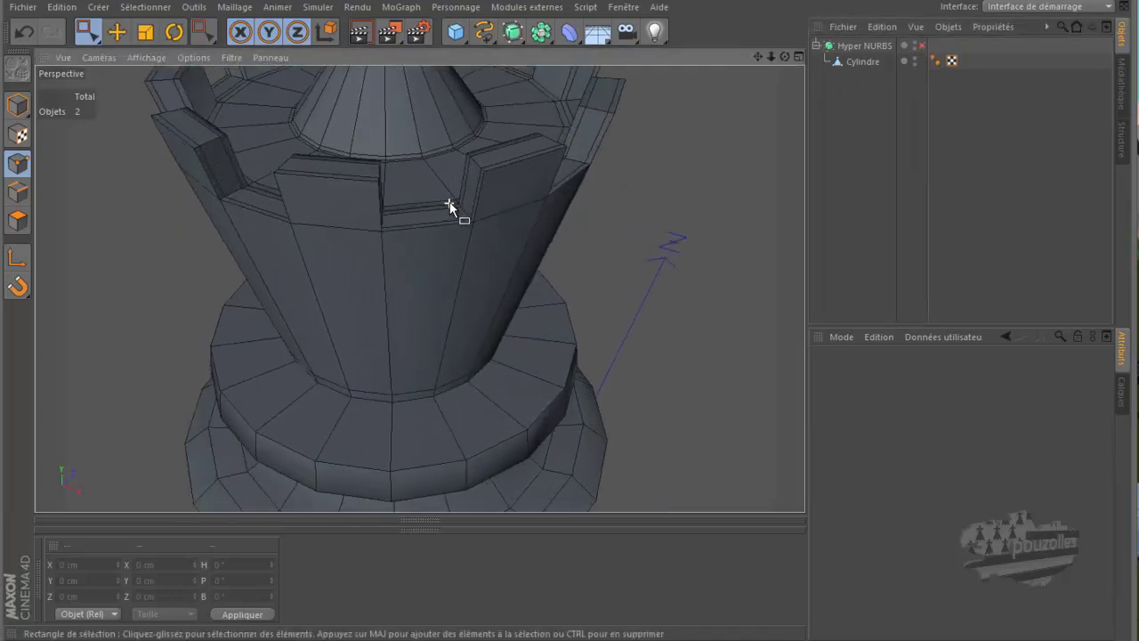
scroll(449, 201, down, 10)
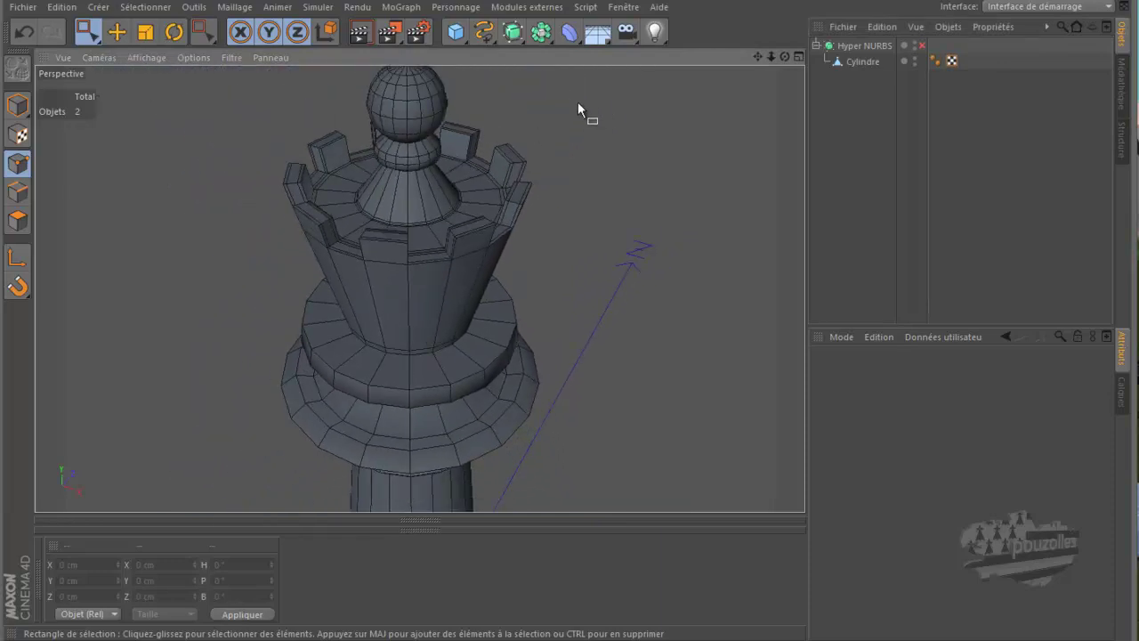
Step: Switch back to the open Sans titre 4 scene with the new queen
click(624, 8)
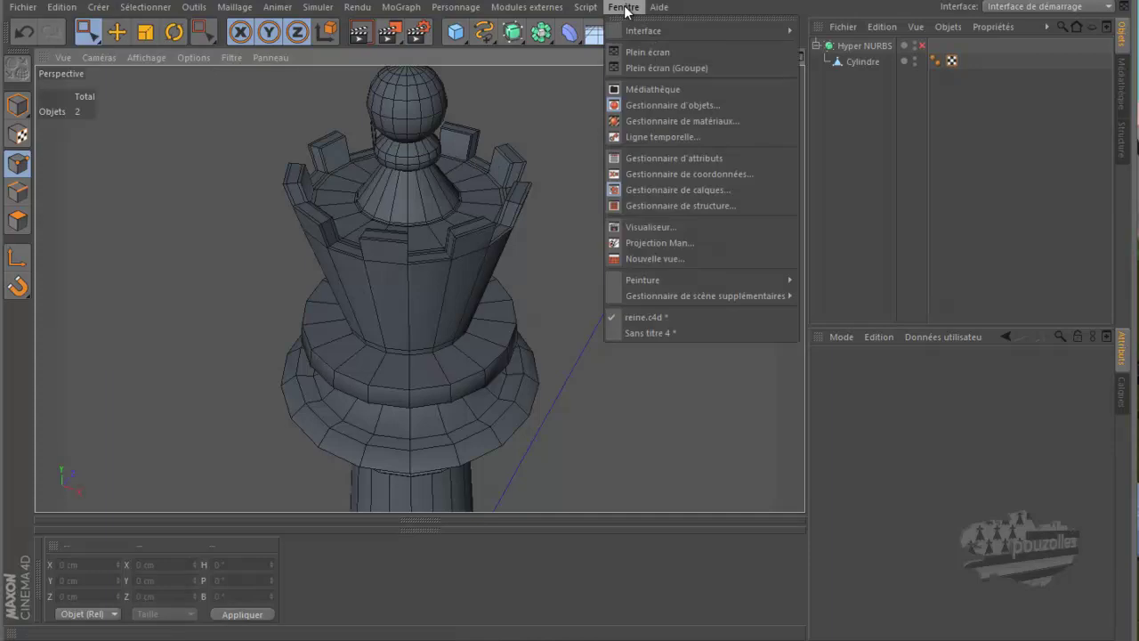
click(651, 332)
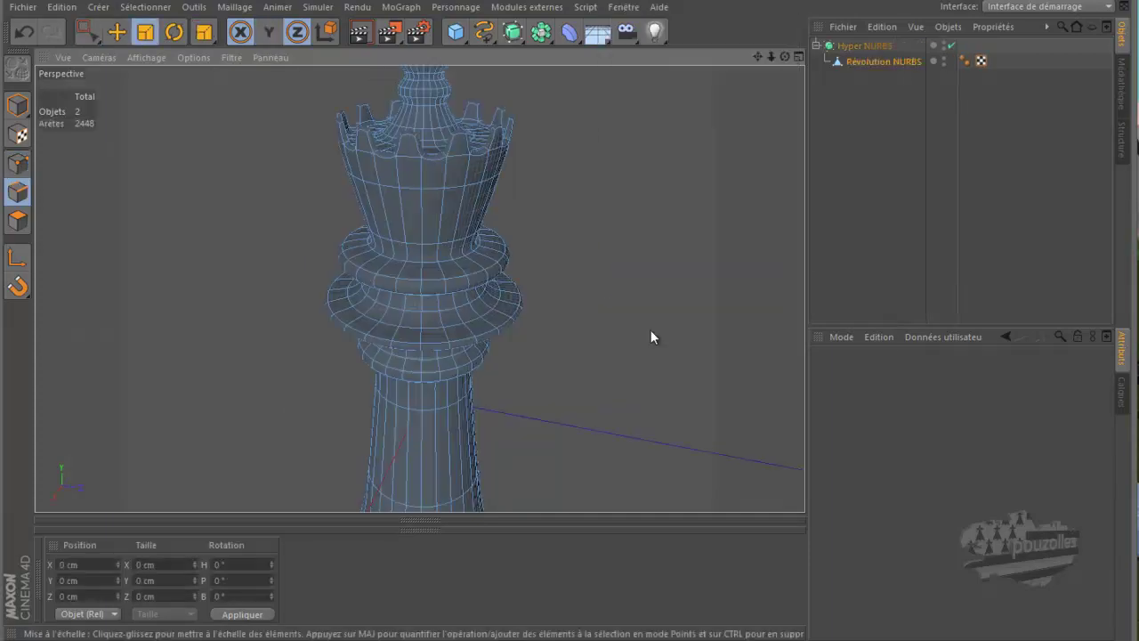
Step: Disable the Hyper NURBS smoothing and lower the polygons on top of the crown's teeth to Y about 189 cm
click(950, 45)
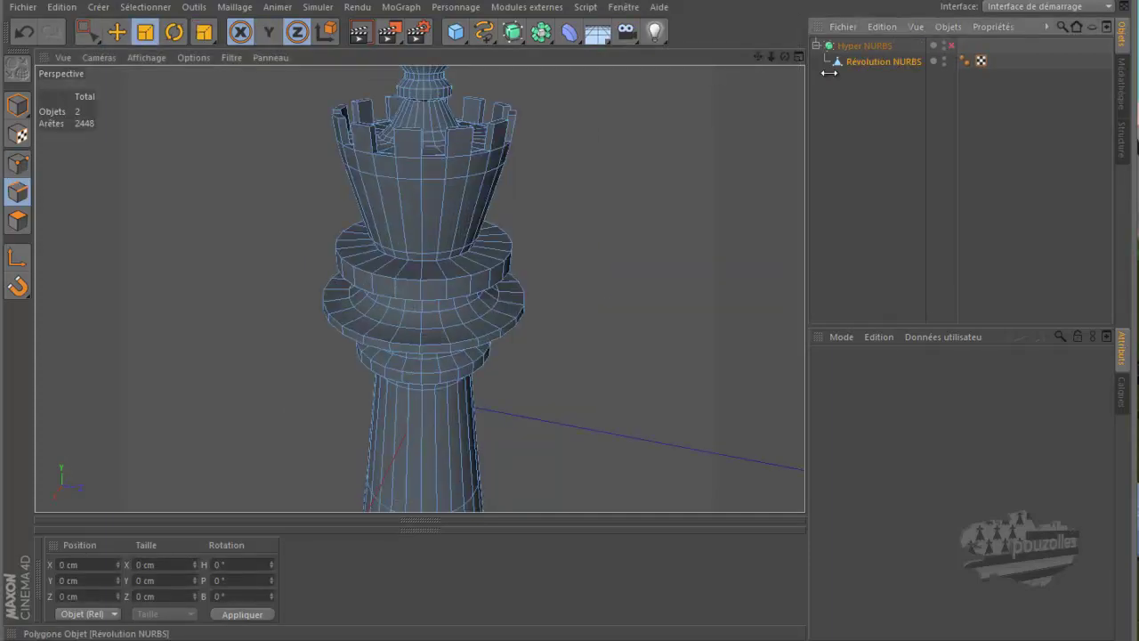
scroll(440, 109, up, 5)
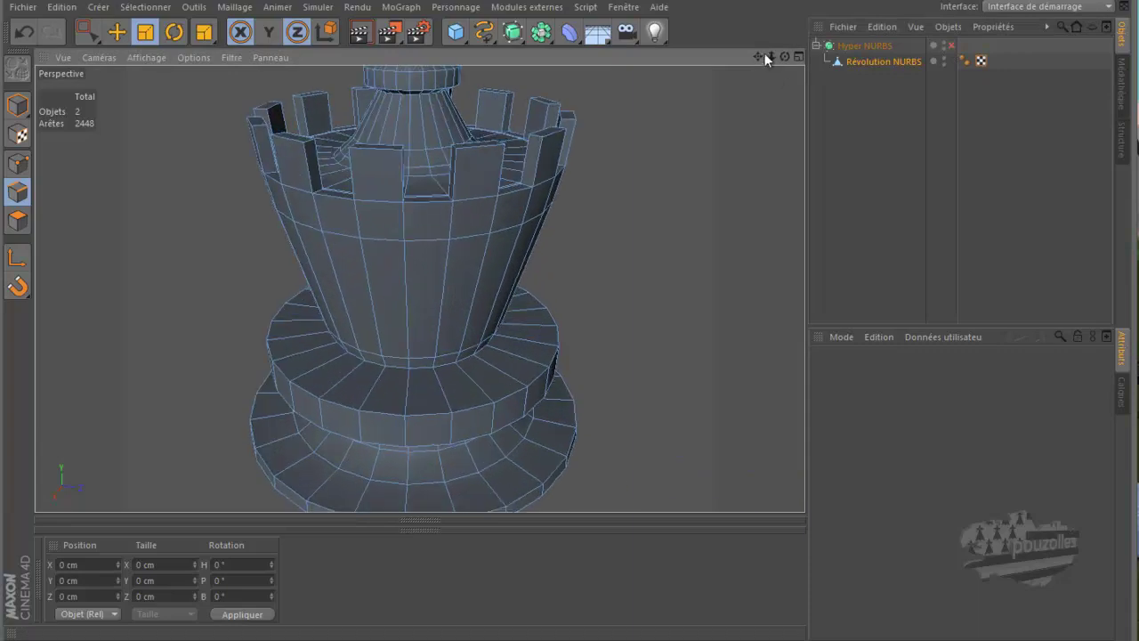
drag(756, 56, 570, 356)
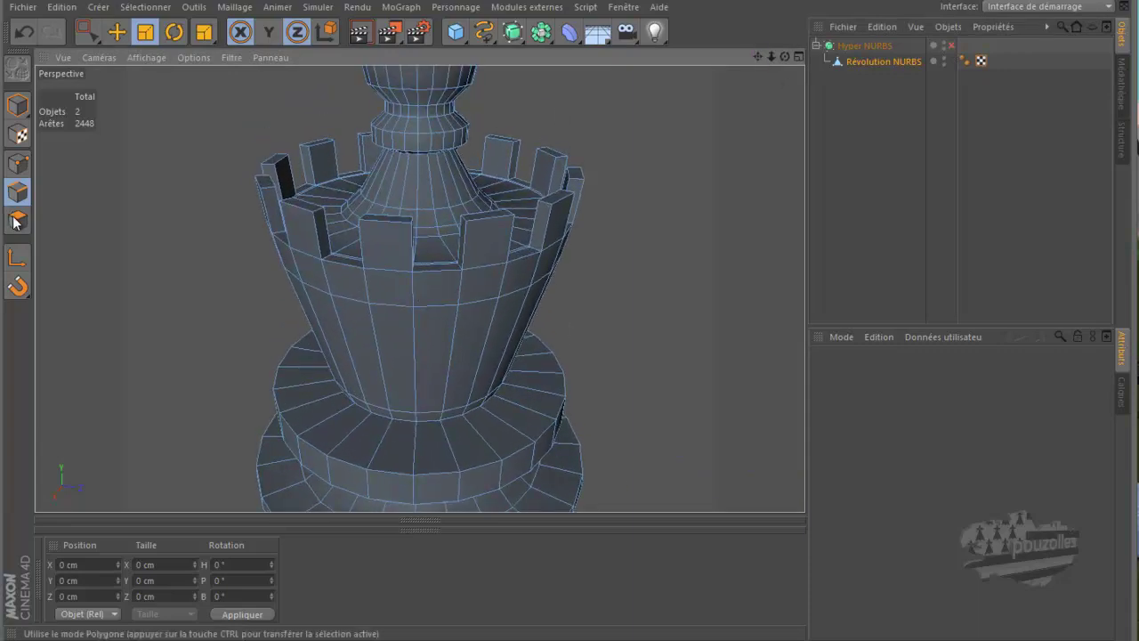
click(18, 219)
key(e)
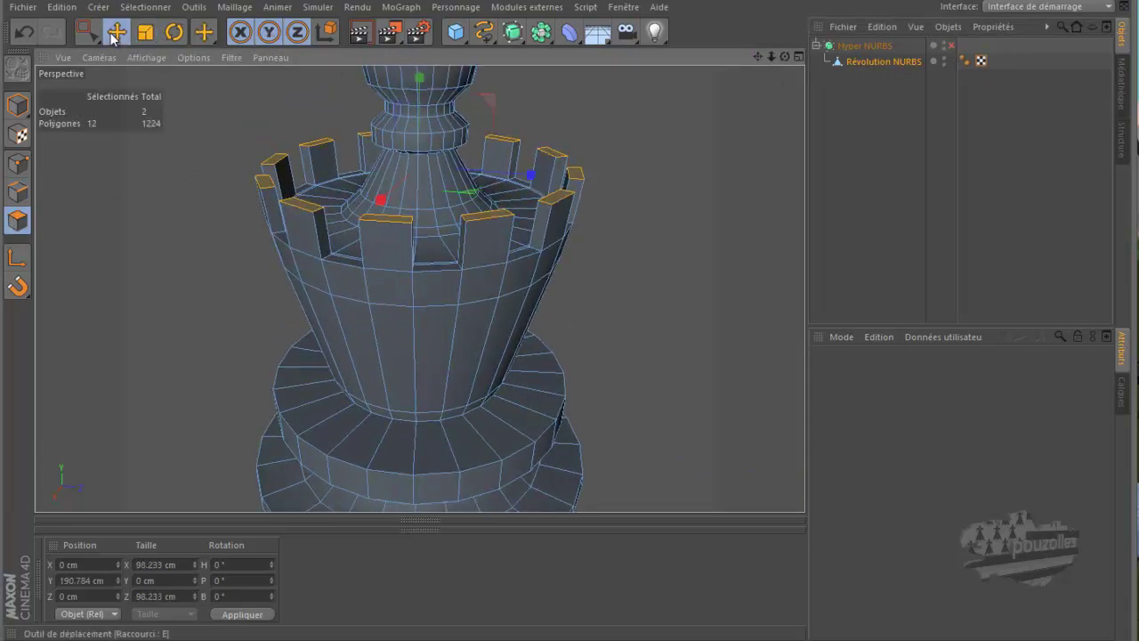
drag(418, 73, 422, 85)
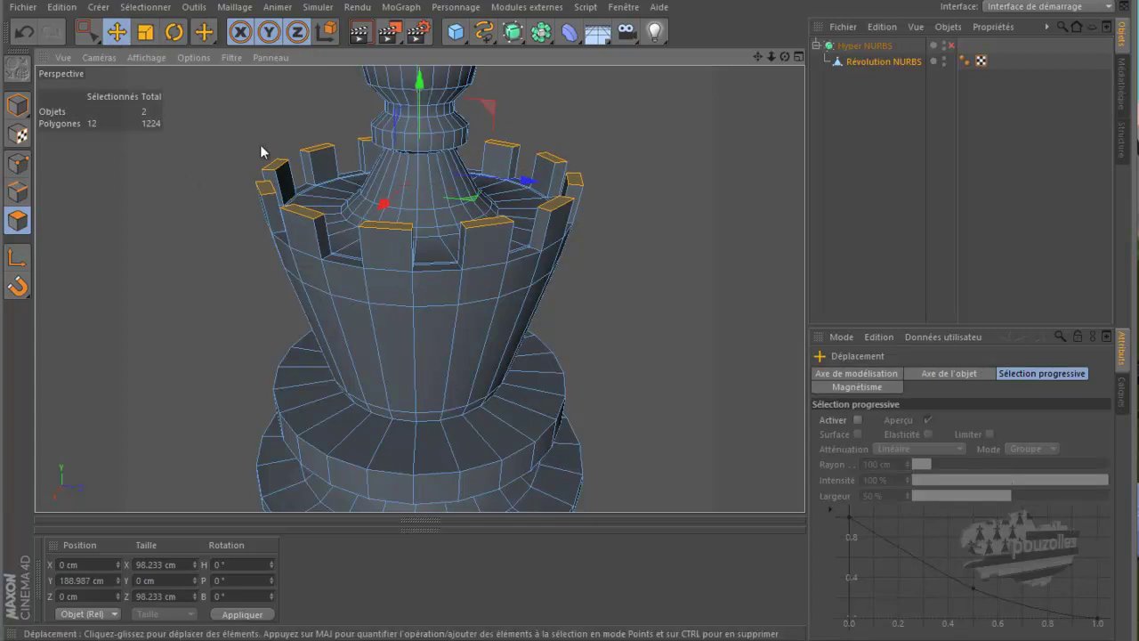
Step: Add Knife cuts in Boucle mode close to the edges of the crown's teeth and the gaps between them
click(18, 163)
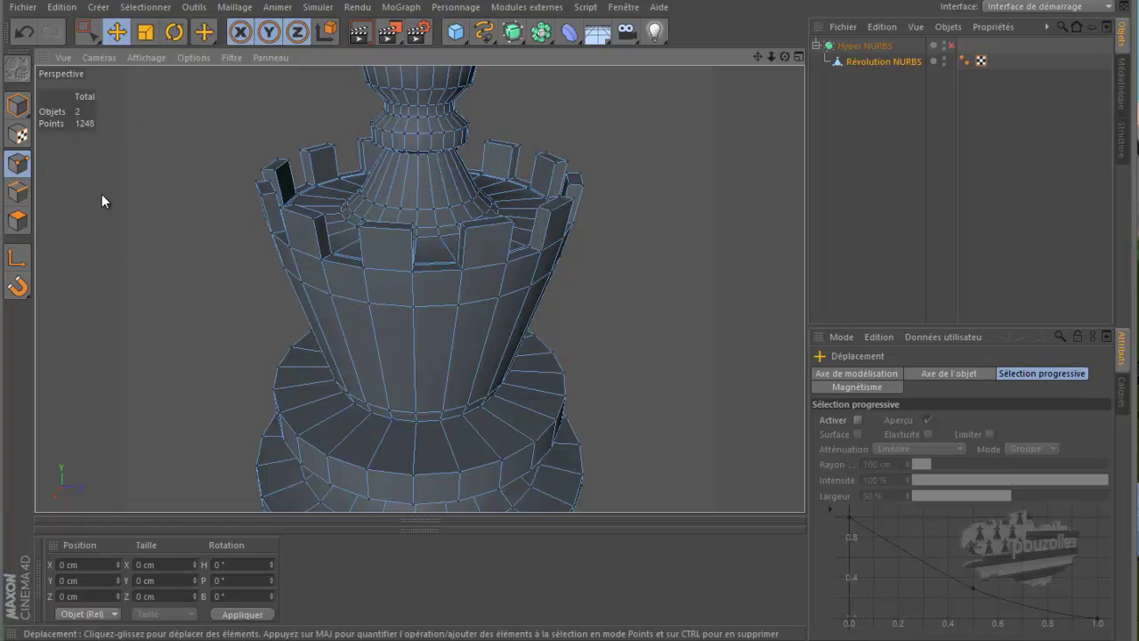
key(k)
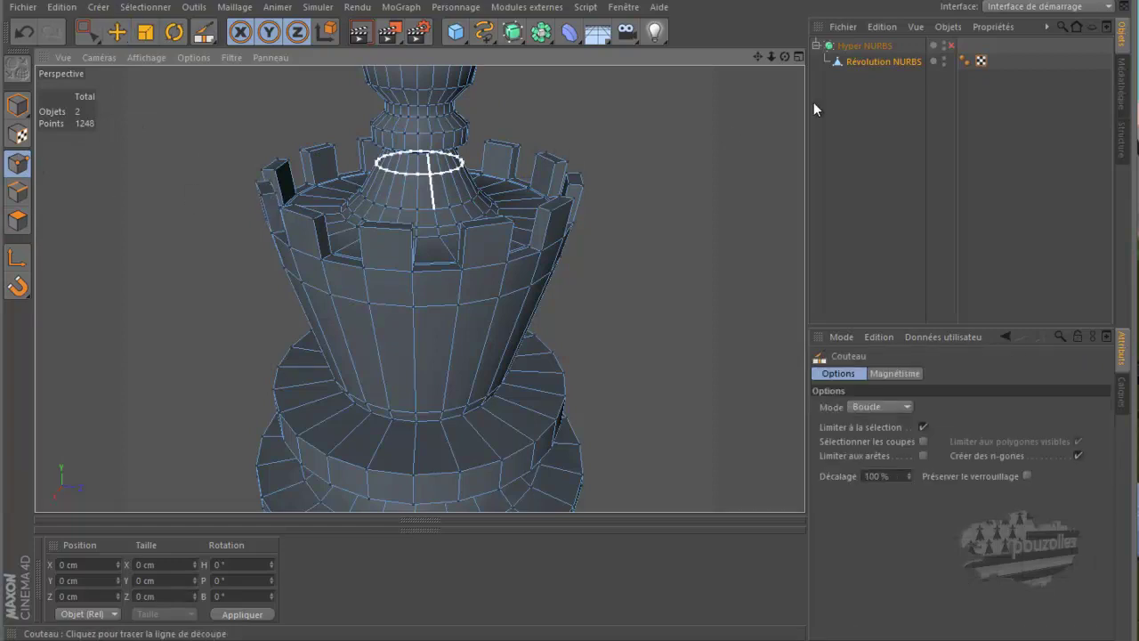
alt+drag(561, 285, 565, 346)
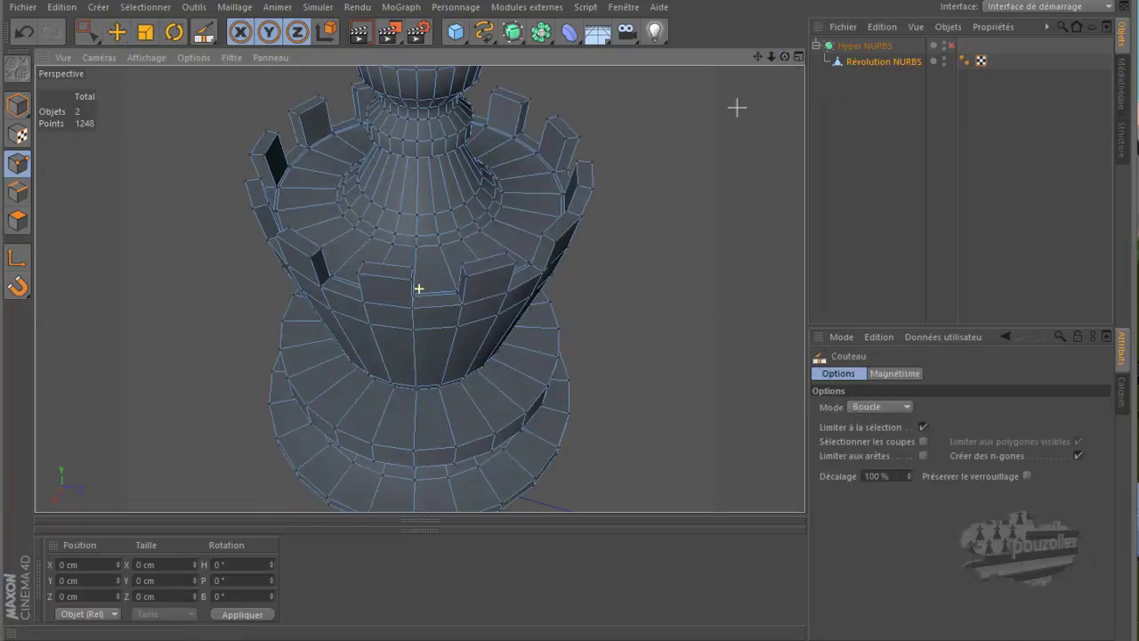
scroll(482, 309, up, 5)
scroll(481, 308, up, 8)
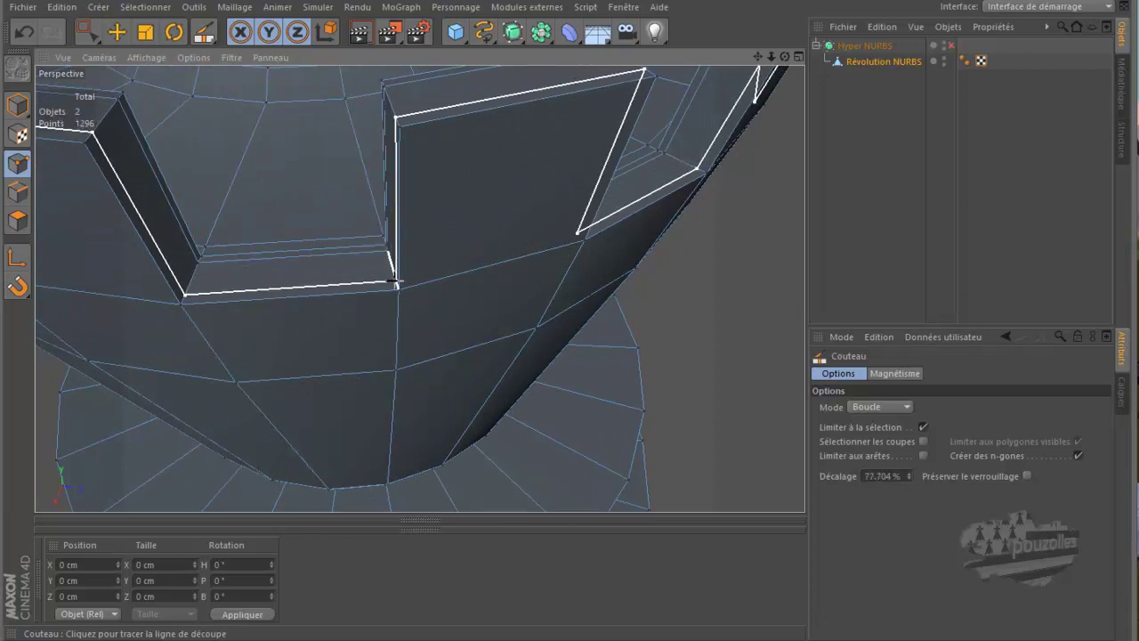
click(394, 281)
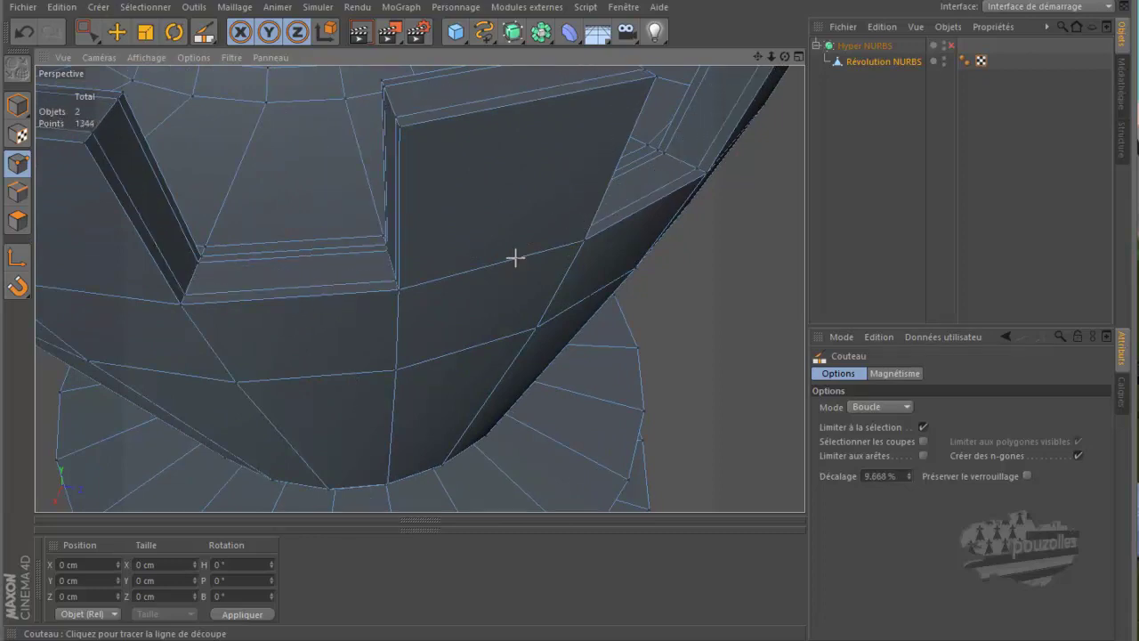
Step: Re-enable the Hyper NURBS smoothing and render the perspective view to check the crown's teeth
click(949, 46)
scroll(625, 287, down, 5)
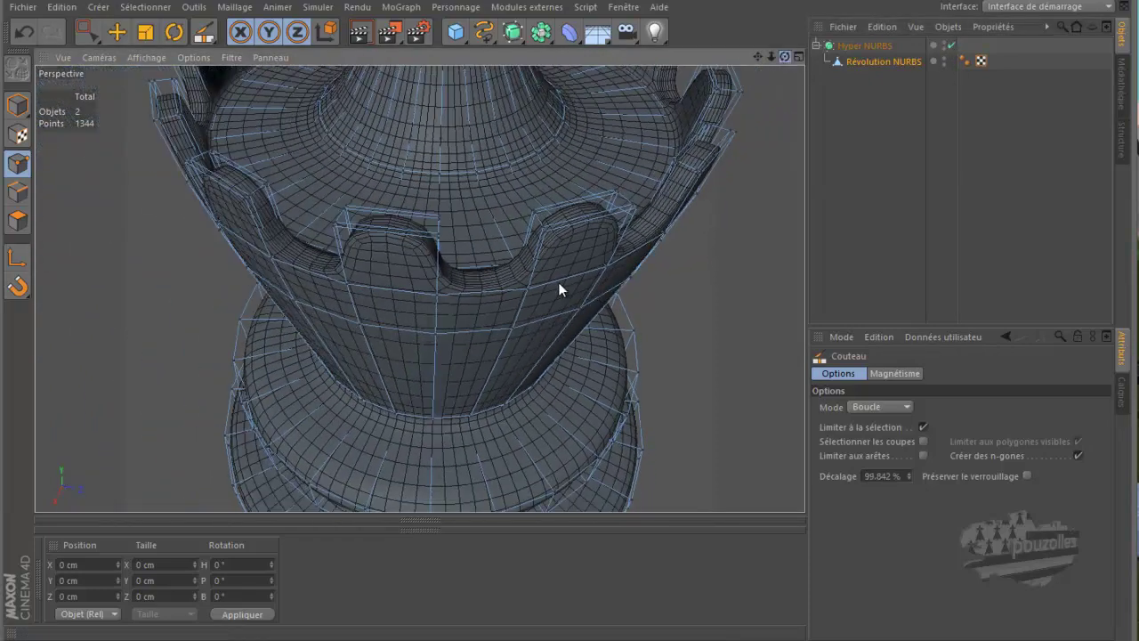
scroll(569, 313, down, 5)
scroll(338, 353, down, 2)
scroll(339, 353, down, 3)
click(359, 33)
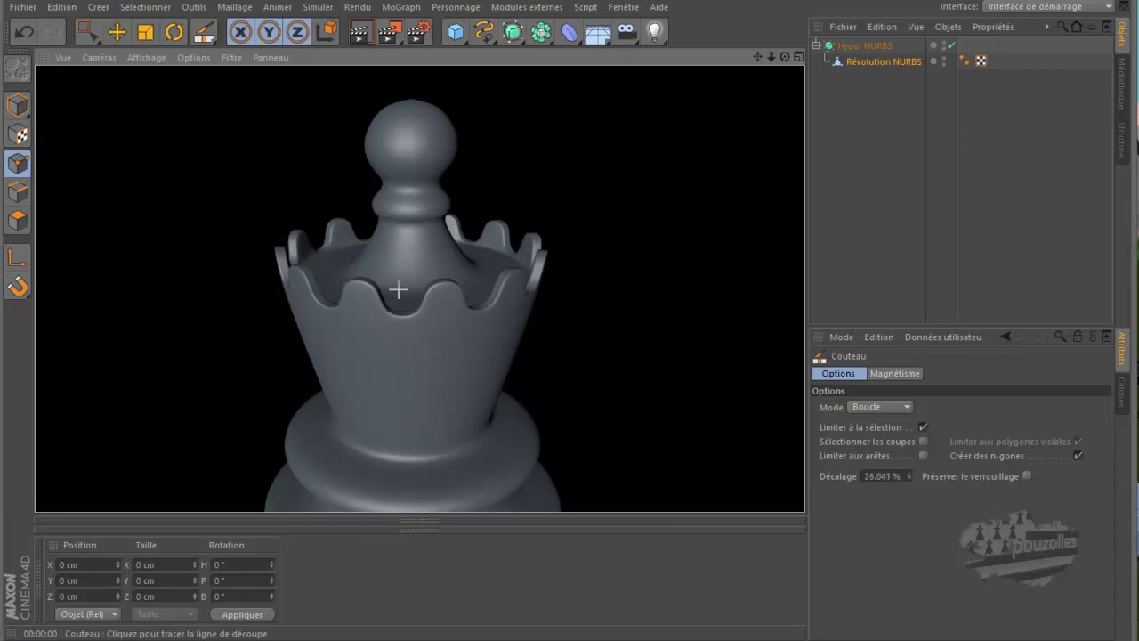
Step: Disable the smoothing and cut a Knife loop around the foot of the central cone, where it meets the crown's floor
scroll(397, 288, up, 5)
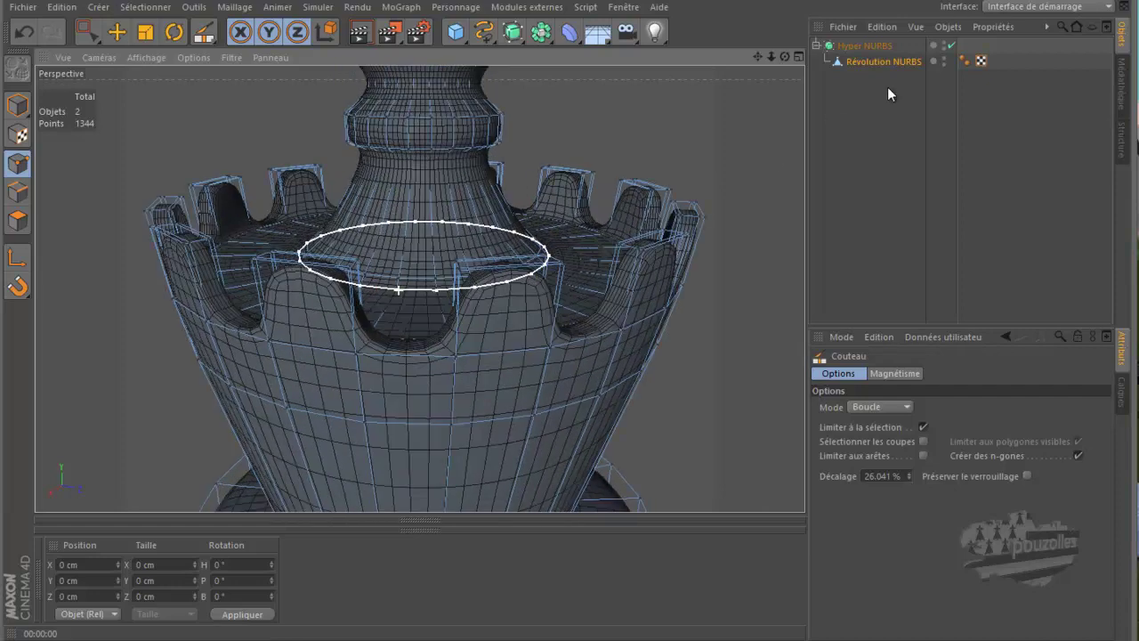
click(951, 45)
scroll(541, 261, up, 4)
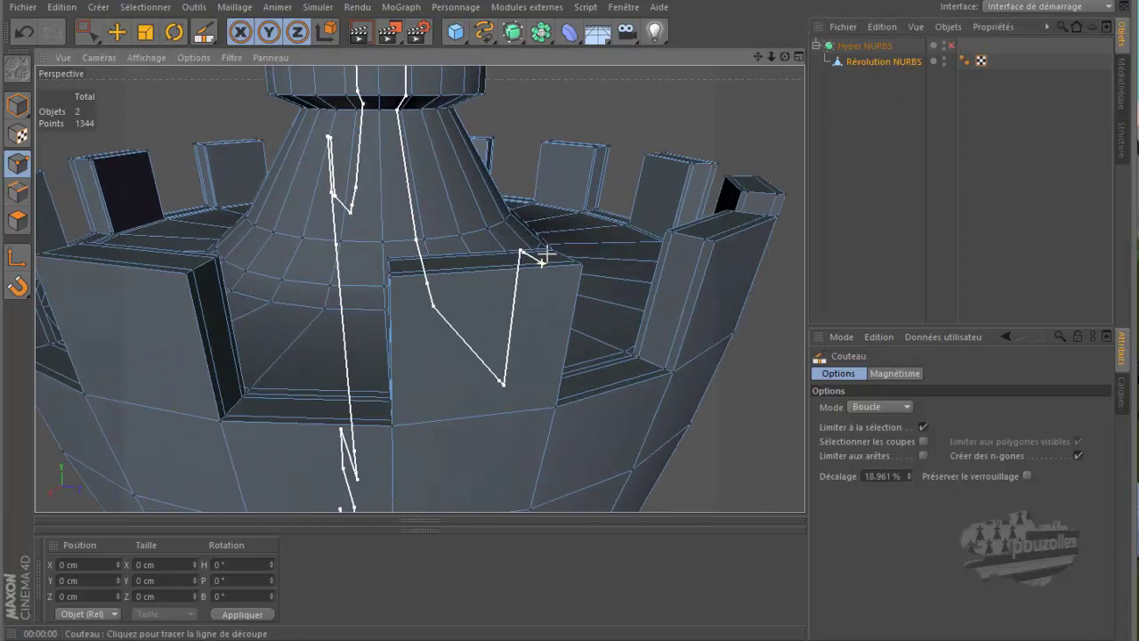
scroll(571, 320, up, 4)
alt+drag(571, 316, 571, 315)
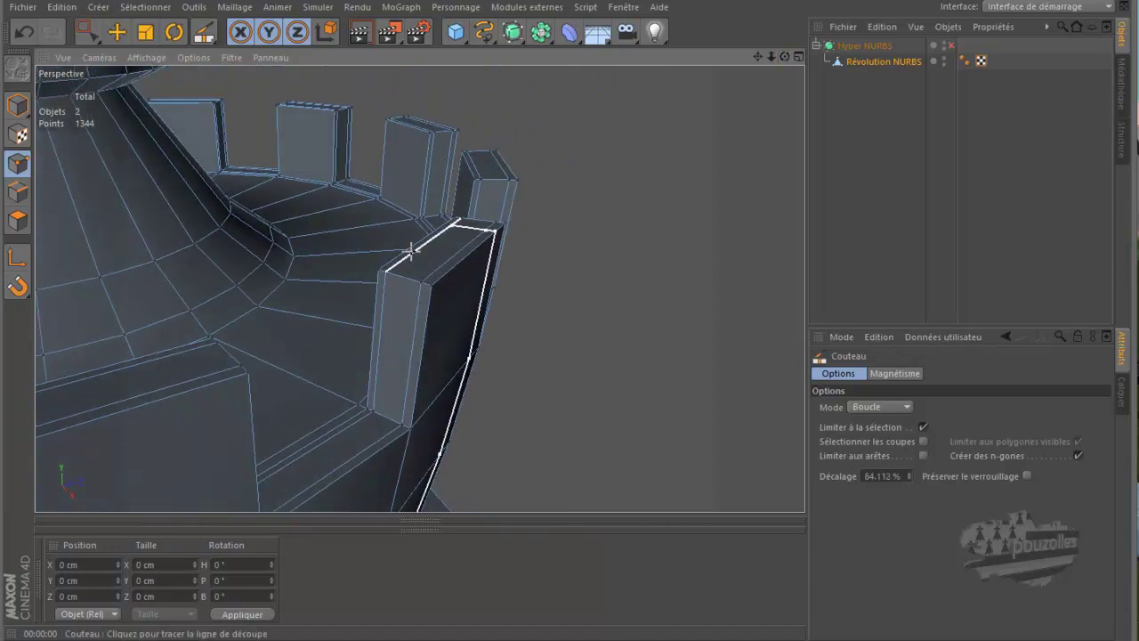
click(292, 279)
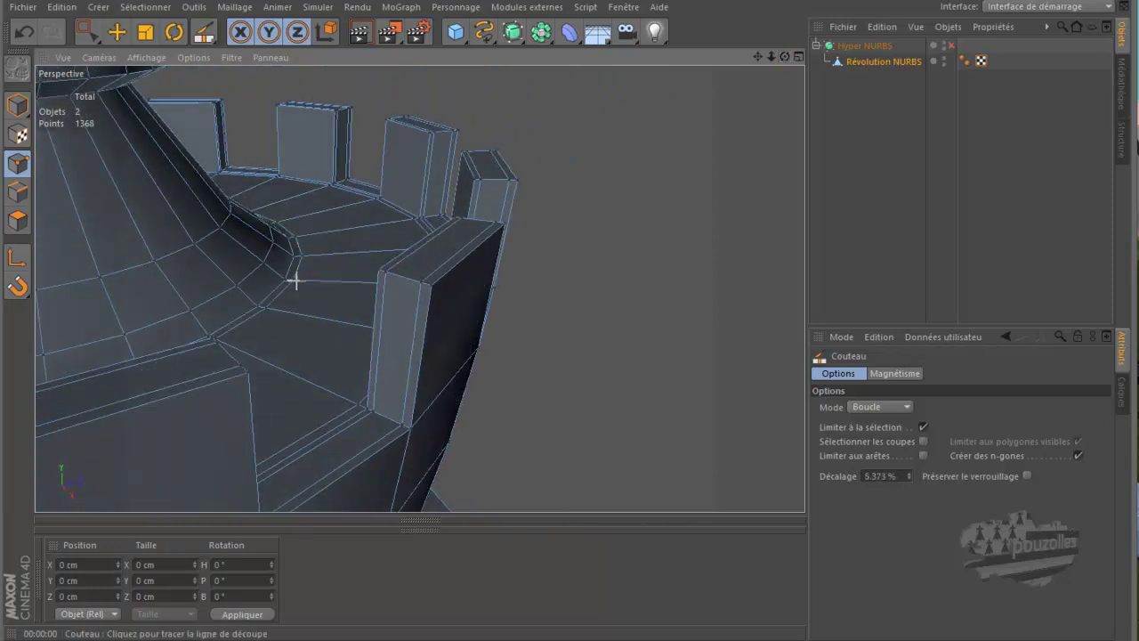
Step: Turn the Hyper NURBS smoothing back on and render the whole queen in the perspective view
click(950, 46)
click(361, 34)
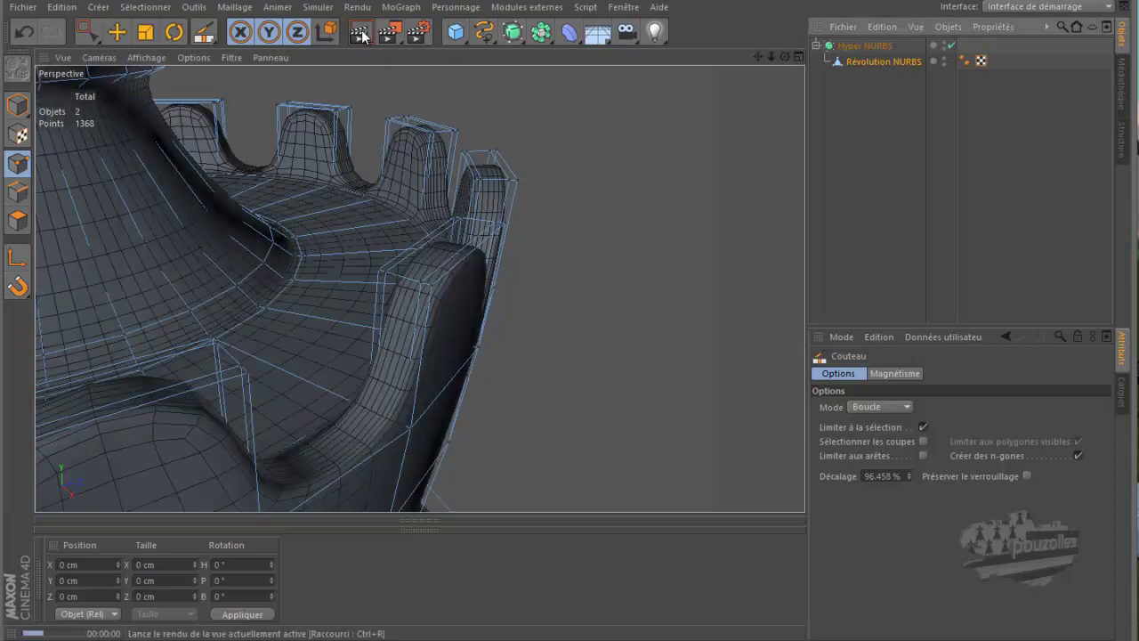
scroll(605, 282, down, 4)
scroll(612, 284, down, 6)
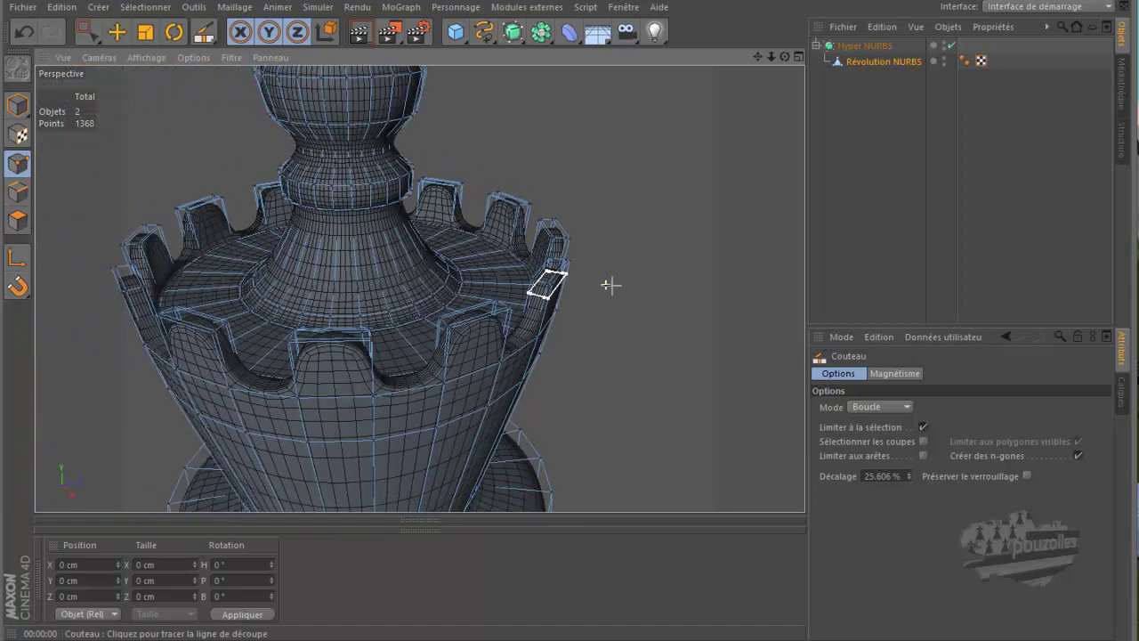
scroll(605, 283, down, 5)
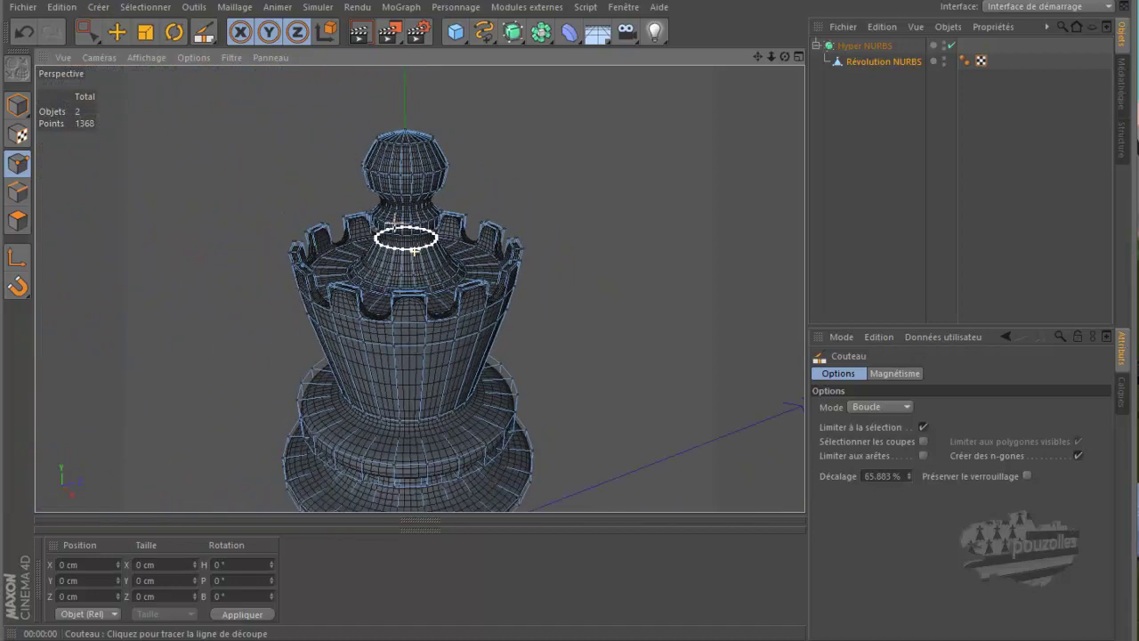
scroll(390, 127, down, 6)
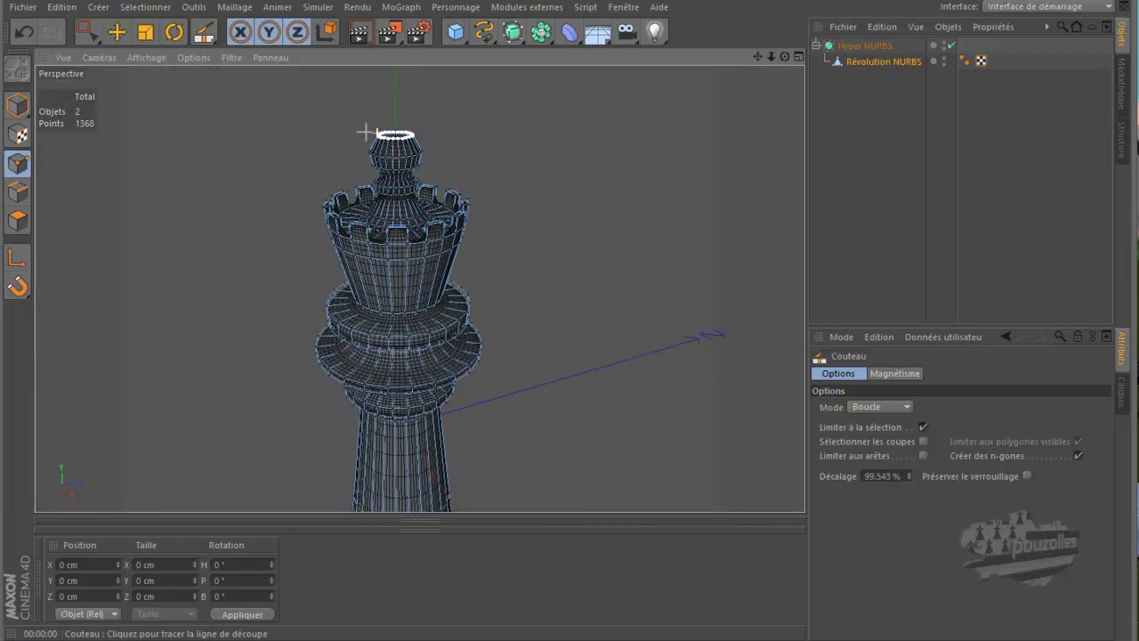
scroll(364, 128, down, 4)
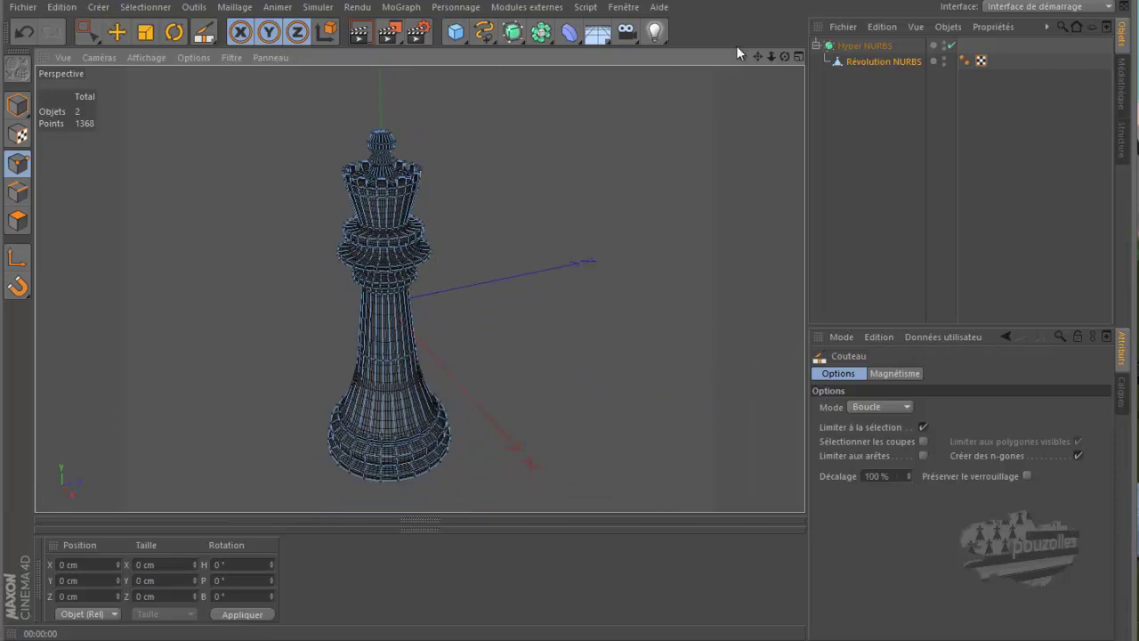
drag(570, 314, 570, 314)
scroll(534, 161, down, 1)
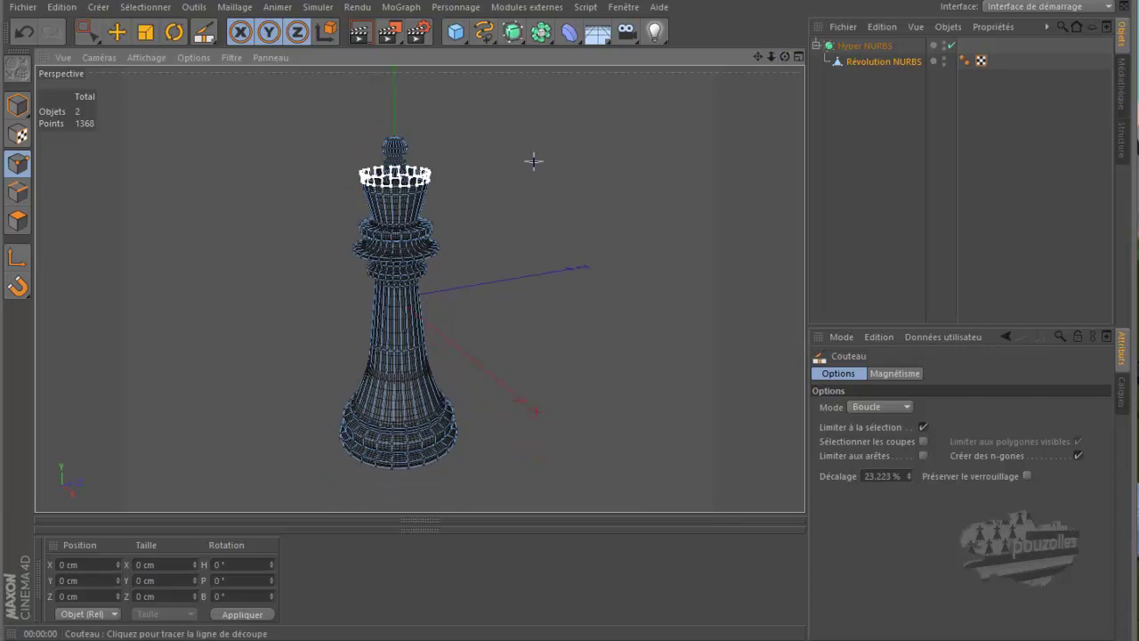
click(359, 32)
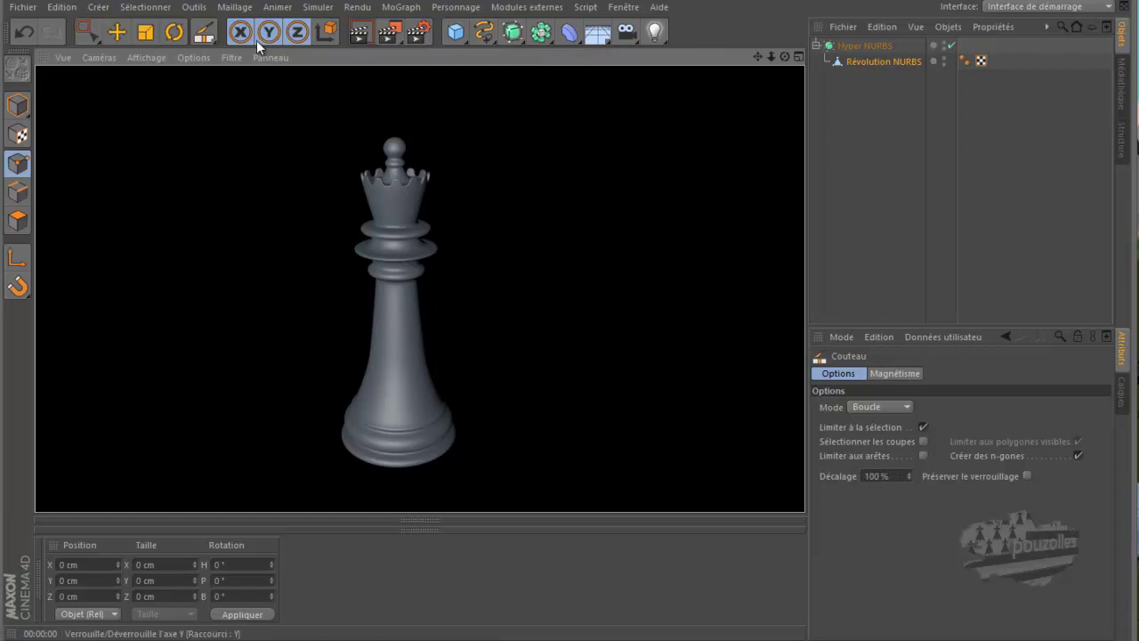
Step: Switch to model mode with the Move tool, select the Révolution NURBS object and render the queen again
click(116, 32)
click(16, 109)
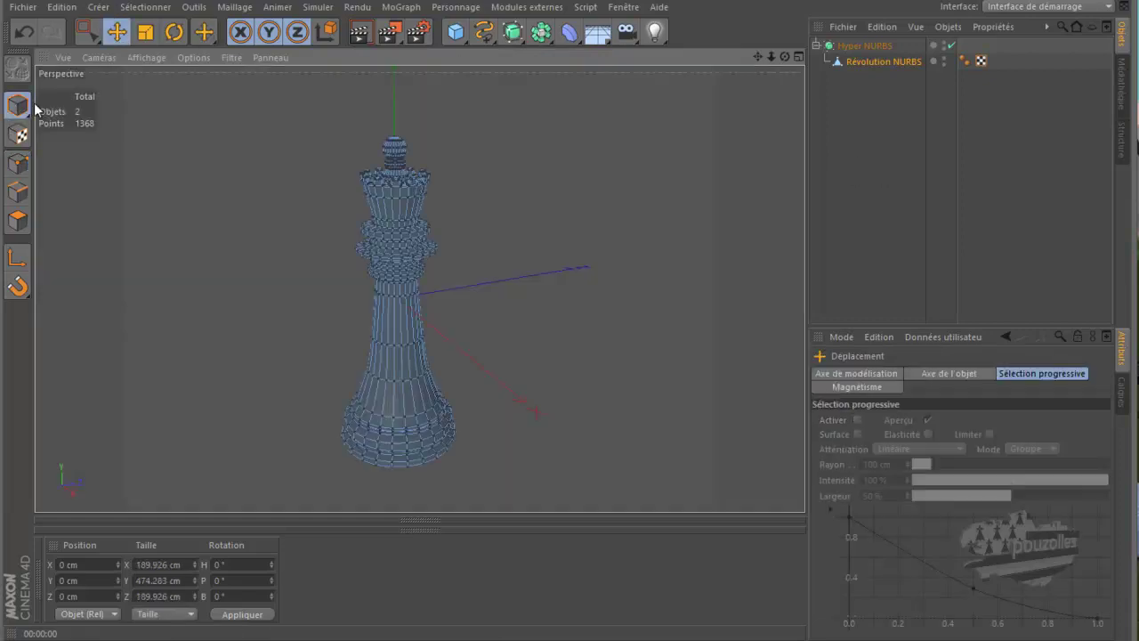
click(894, 63)
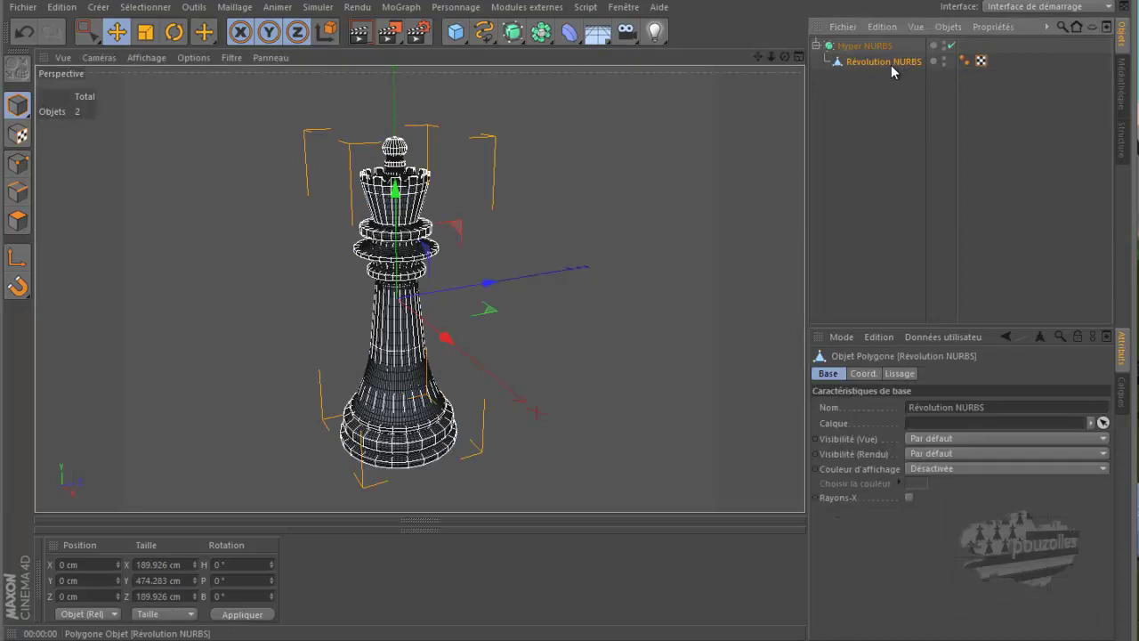
click(360, 33)
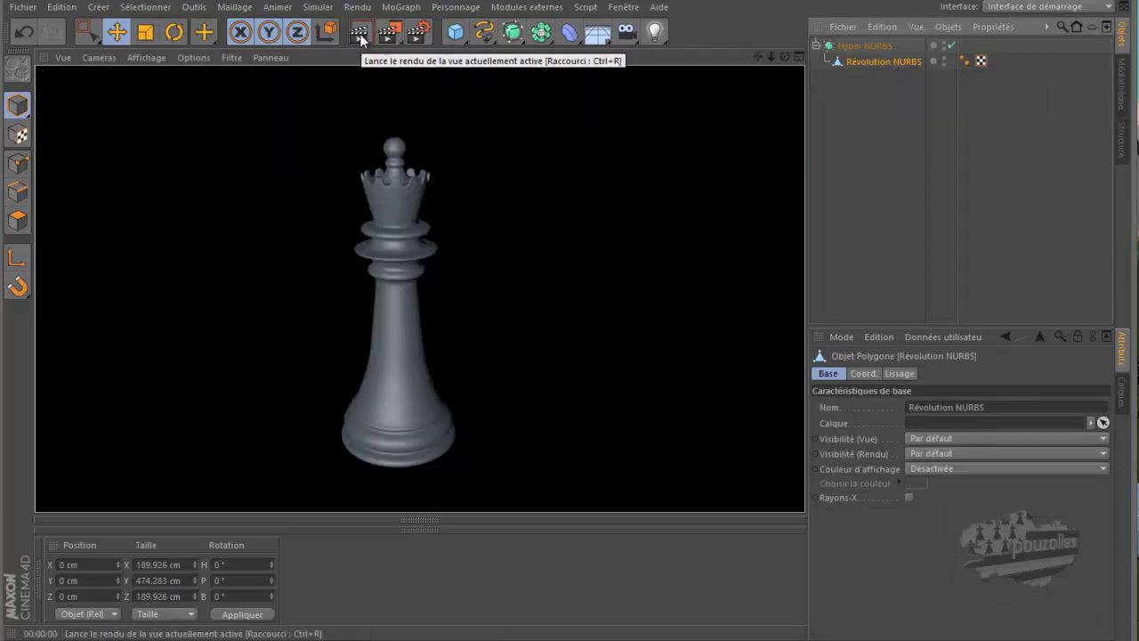
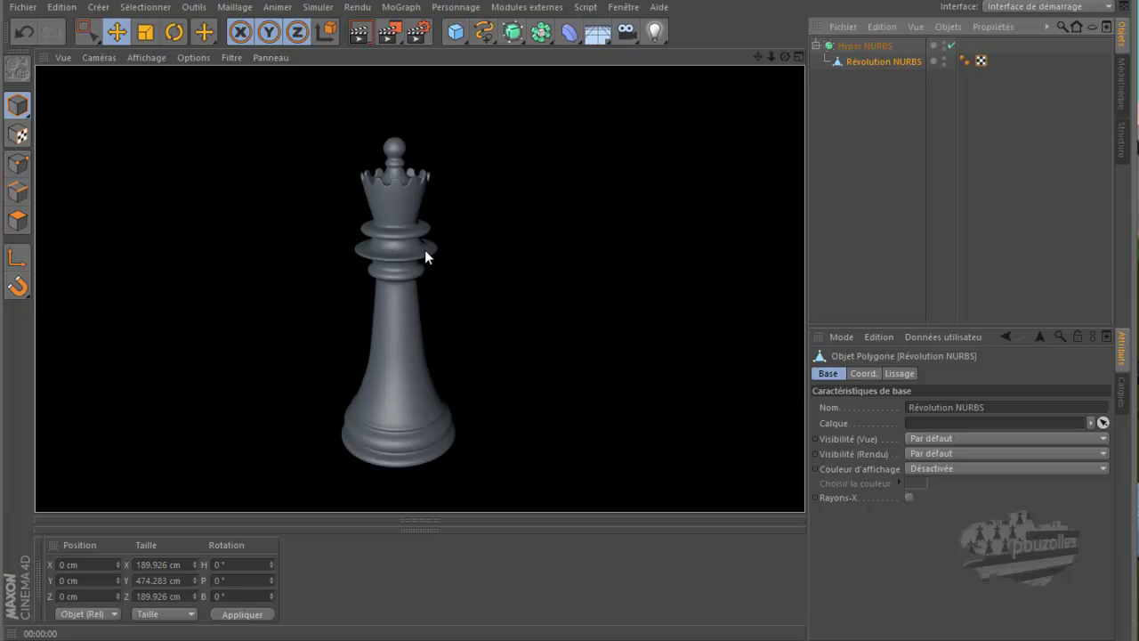
Step: In the Droite view beside the queen, draw the lower part of a linear spline profile with a flat base and rounded bulge
click(202, 33)
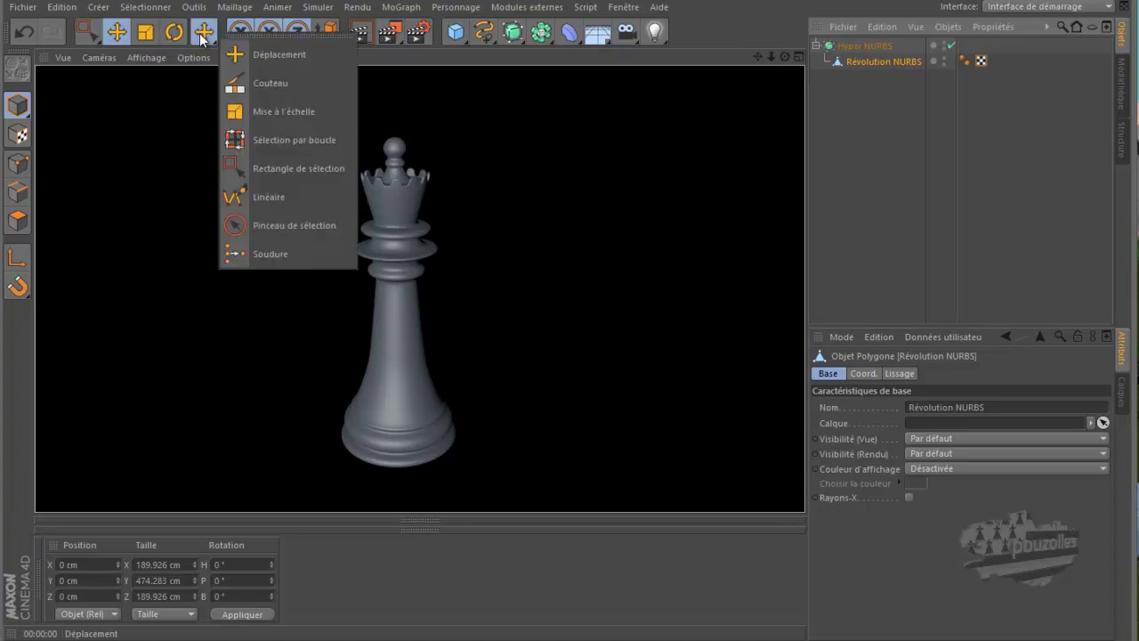
click(270, 196)
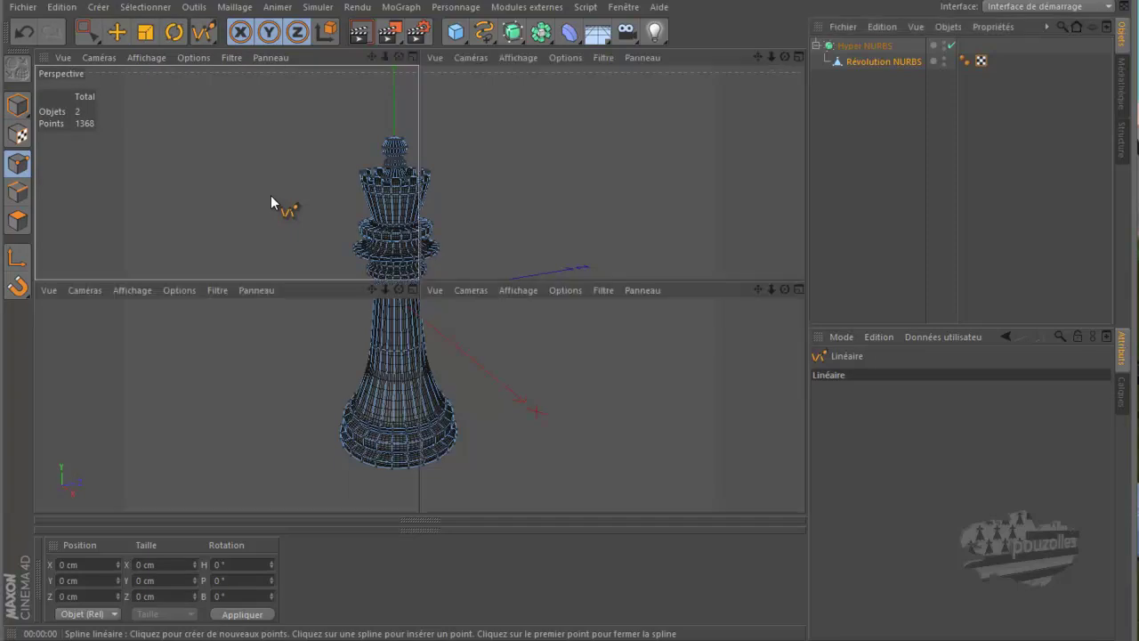
middle_click(271, 197)
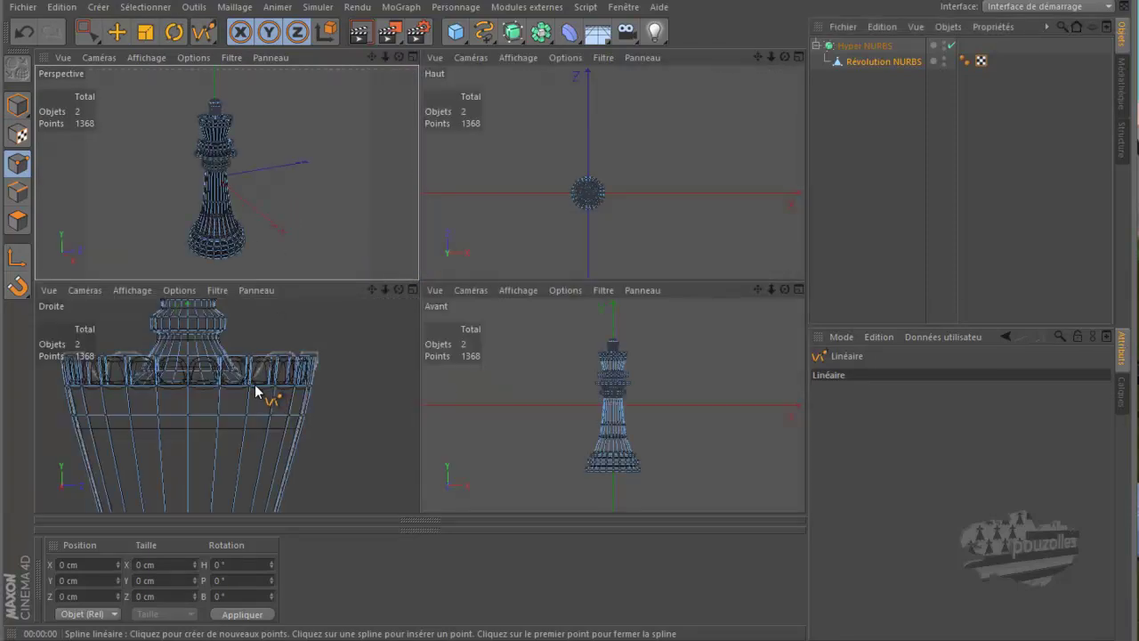
middle_click(256, 392)
scroll(237, 351, down, 6)
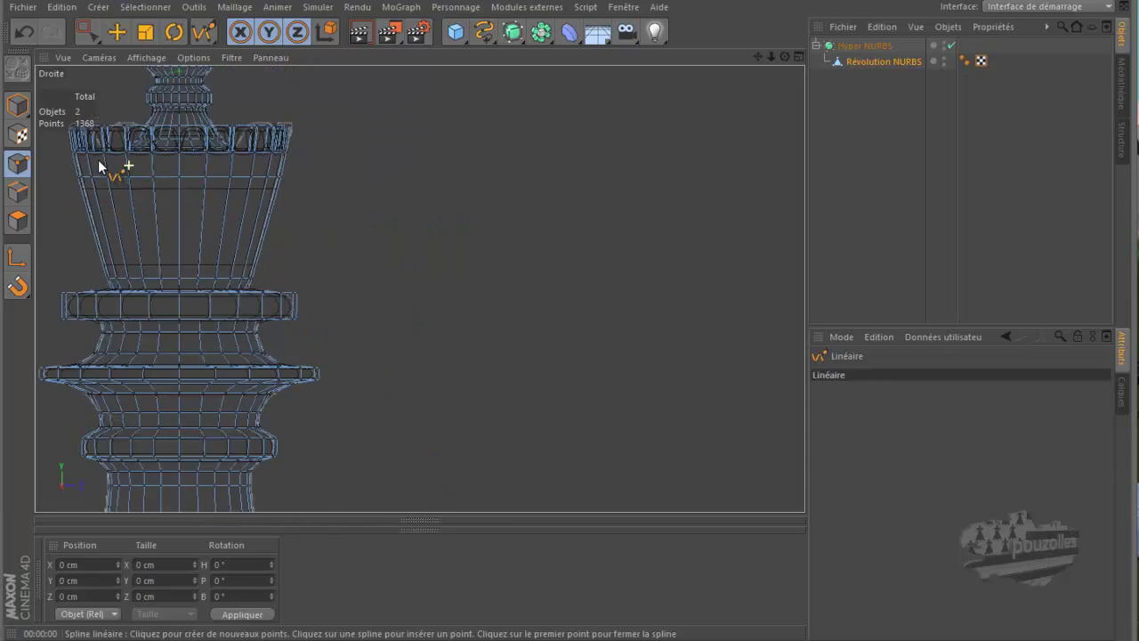
scroll(100, 167, down, 5)
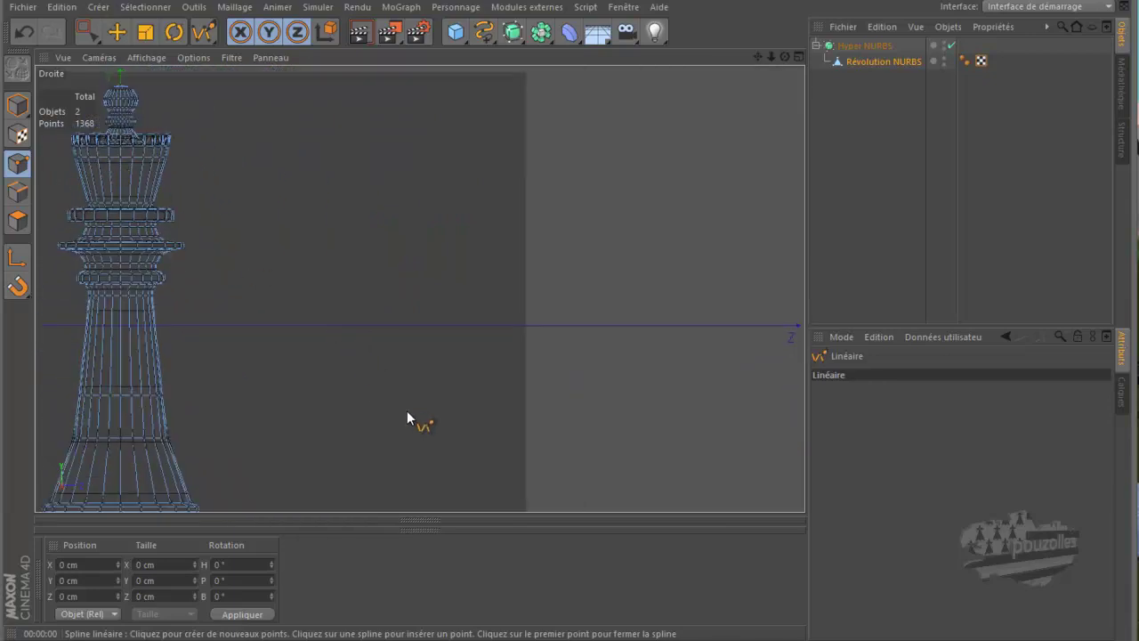
click(400, 476)
click(552, 476)
click(560, 463)
click(558, 442)
click(539, 426)
click(524, 400)
Step: Continue the spline upward with a protruding collar and a long, slightly slanted stem reaching Y about 196 cm
click(530, 355)
click(553, 334)
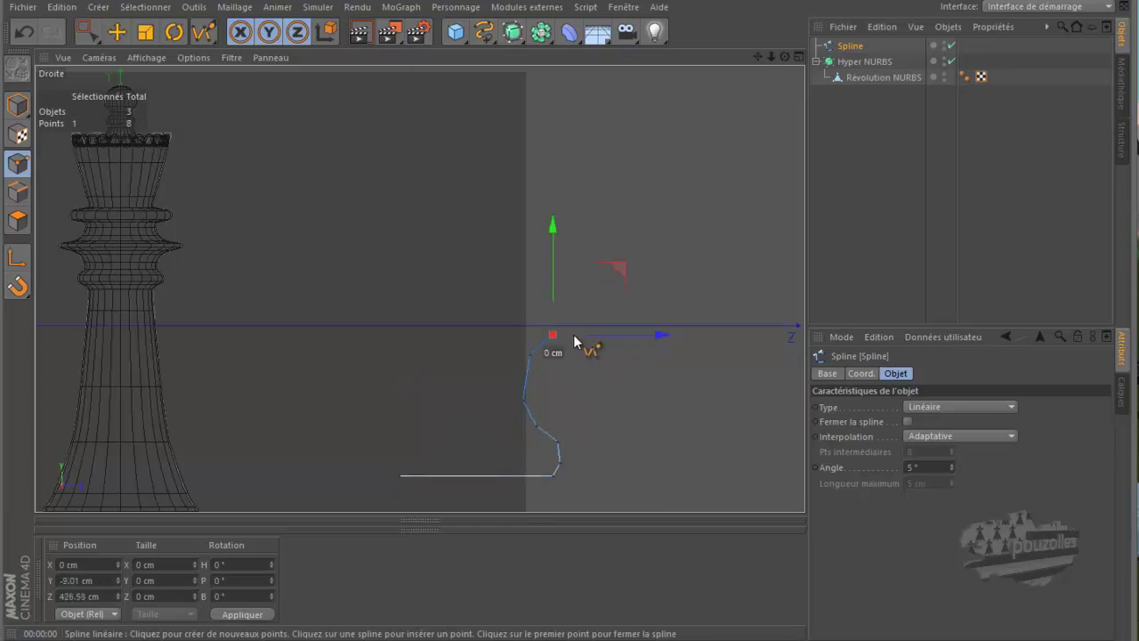
click(583, 326)
click(585, 304)
click(568, 299)
click(546, 282)
click(540, 217)
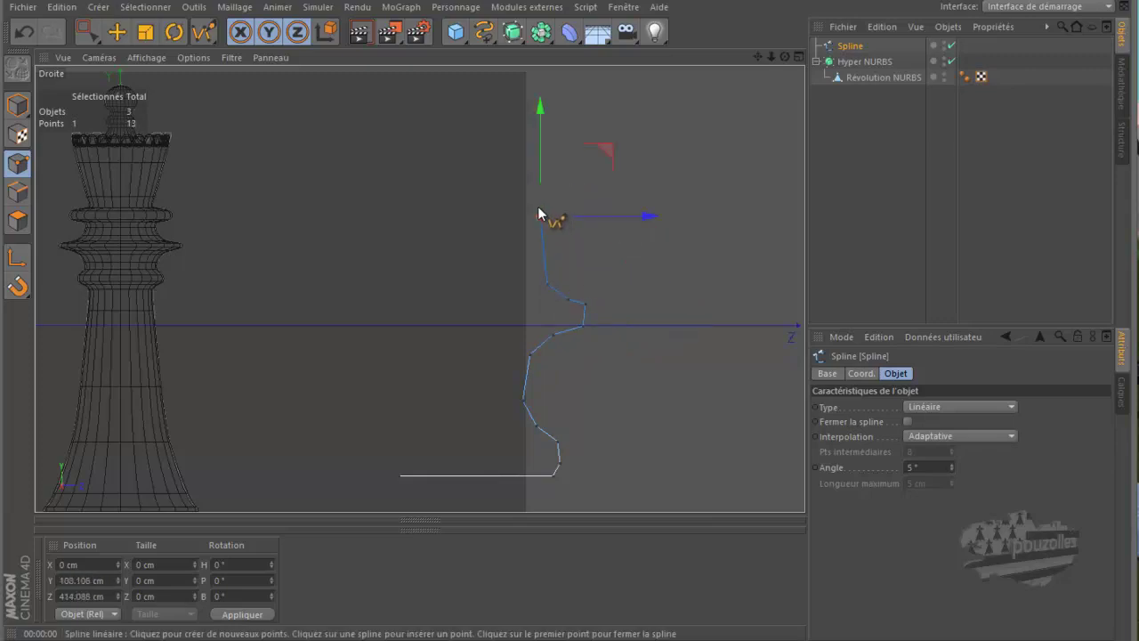
click(534, 130)
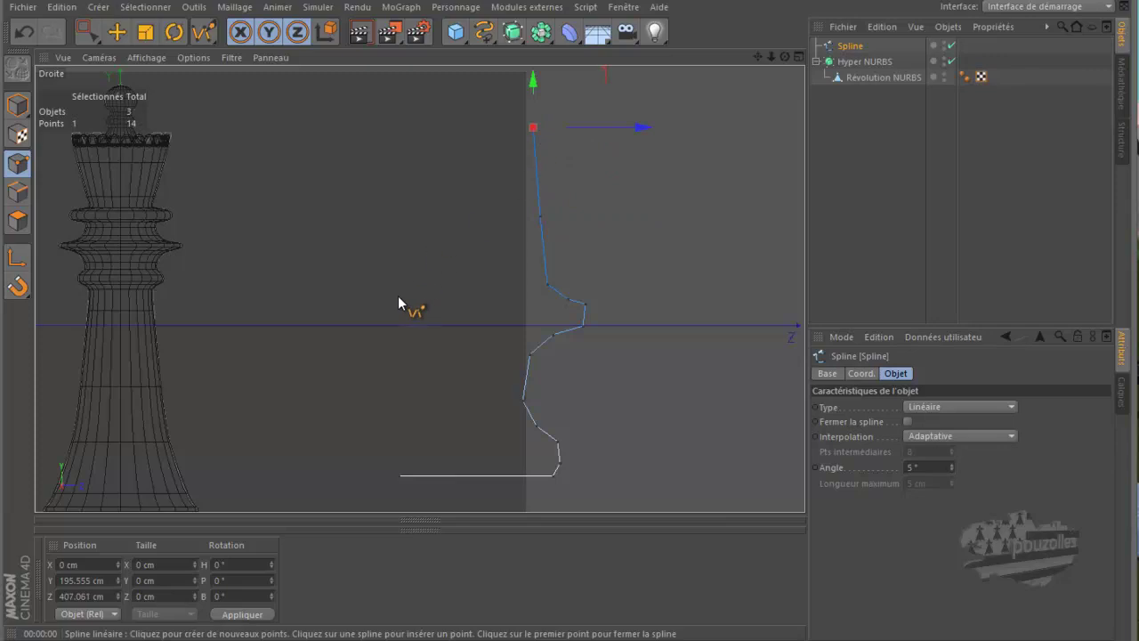
Step: Box-select the spline points between the flat base and the stem's top end and apply soft interpolation (Interpolation légère)
key(0)
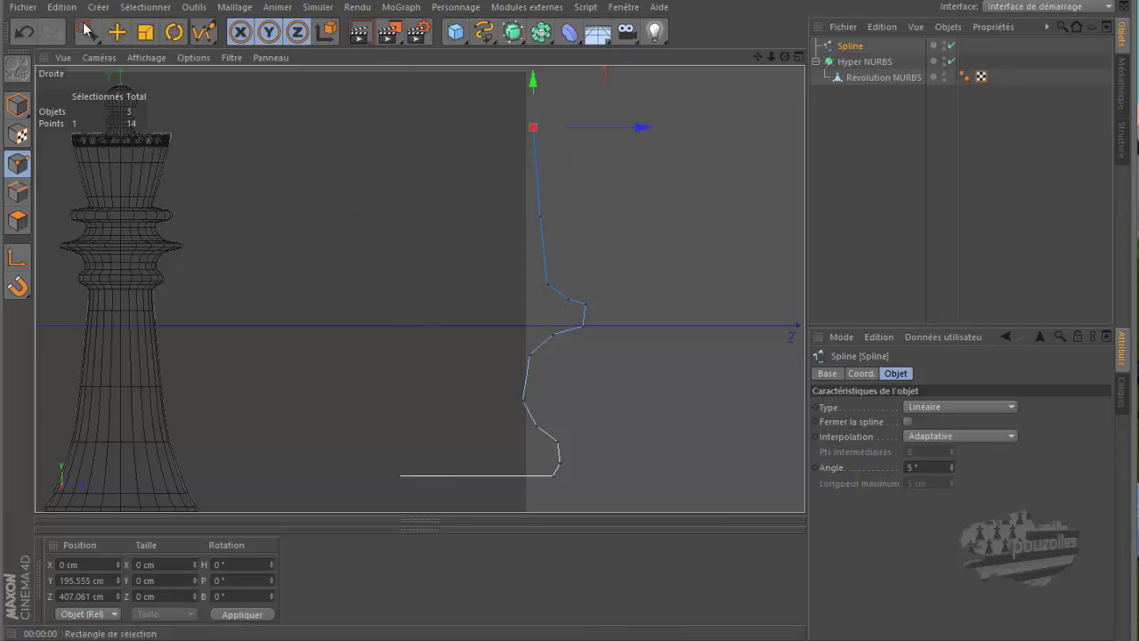
drag(702, 194, 506, 472)
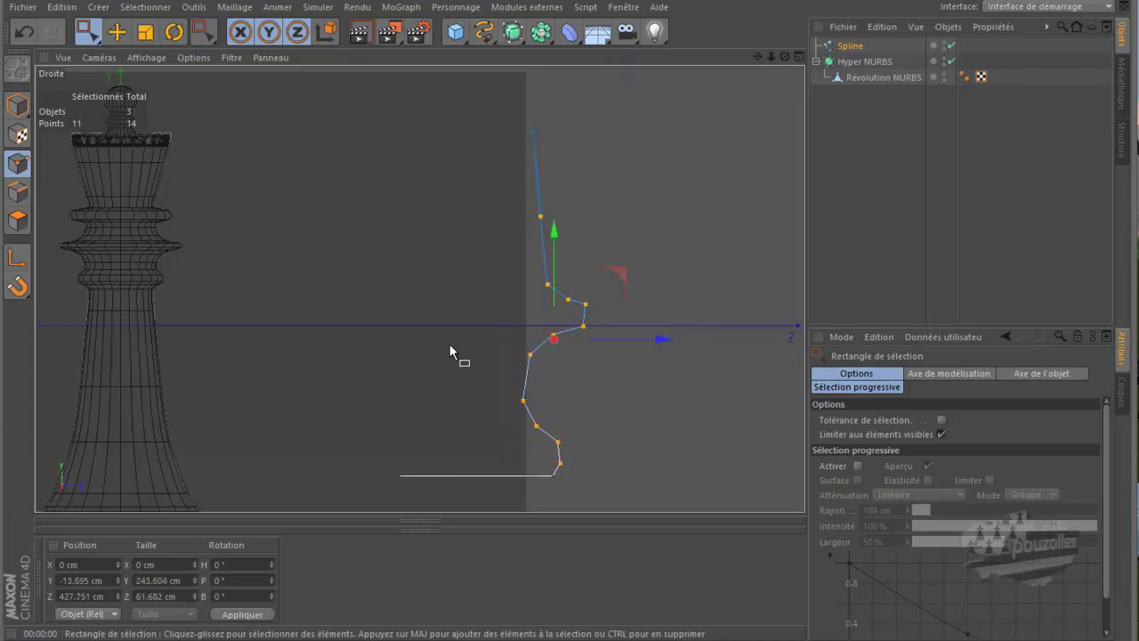
scroll(623, 351, up, 2)
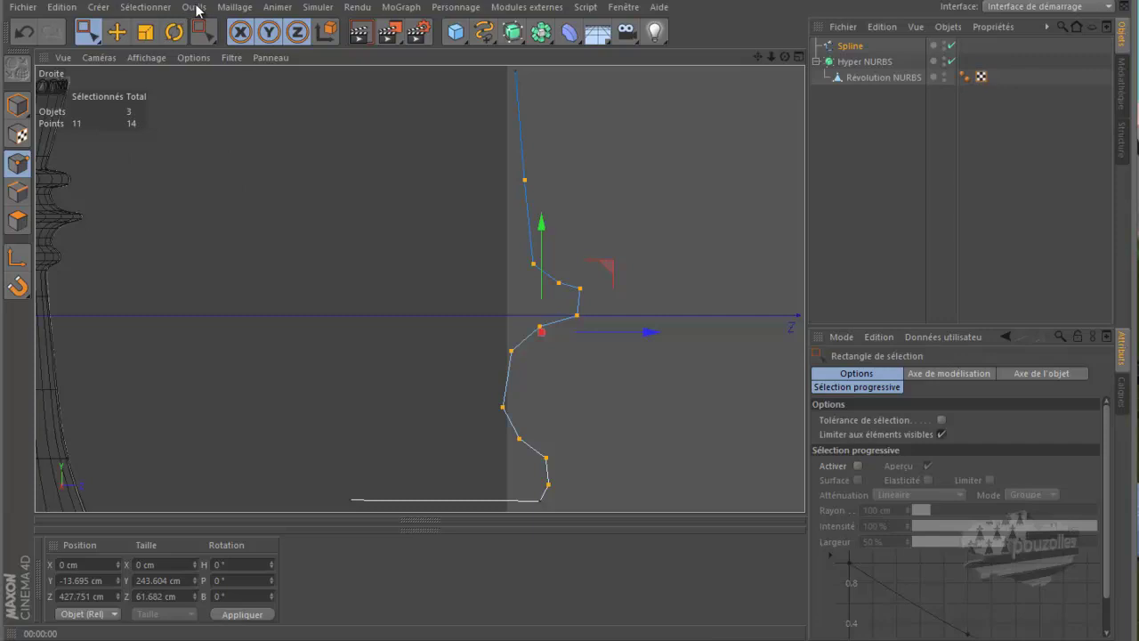
click(233, 7)
mouse_move(247, 105)
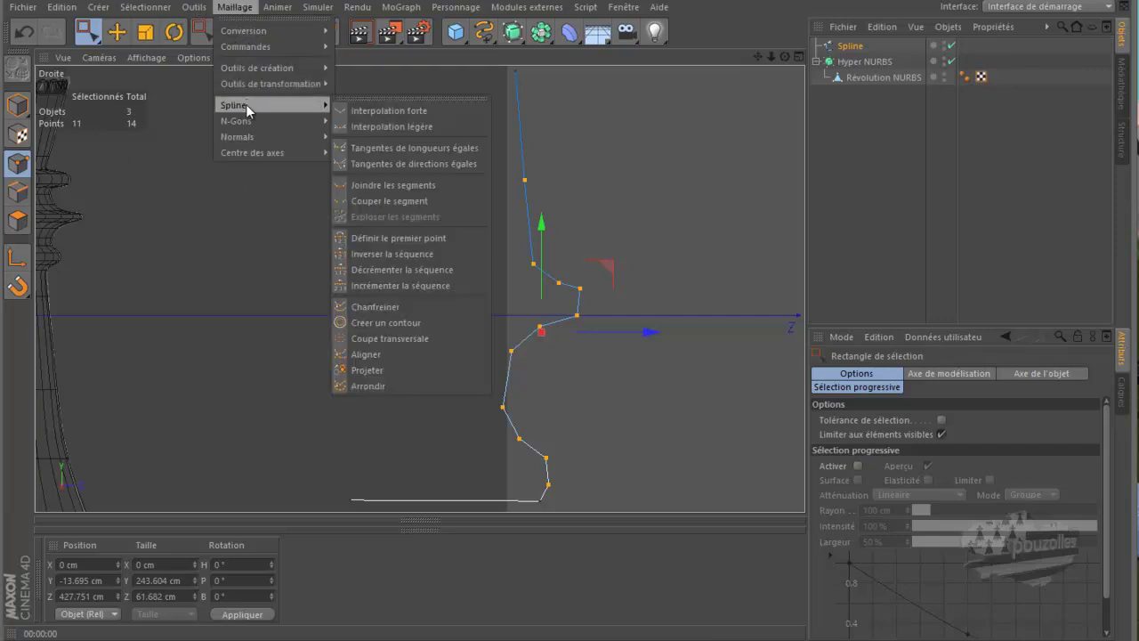
click(407, 123)
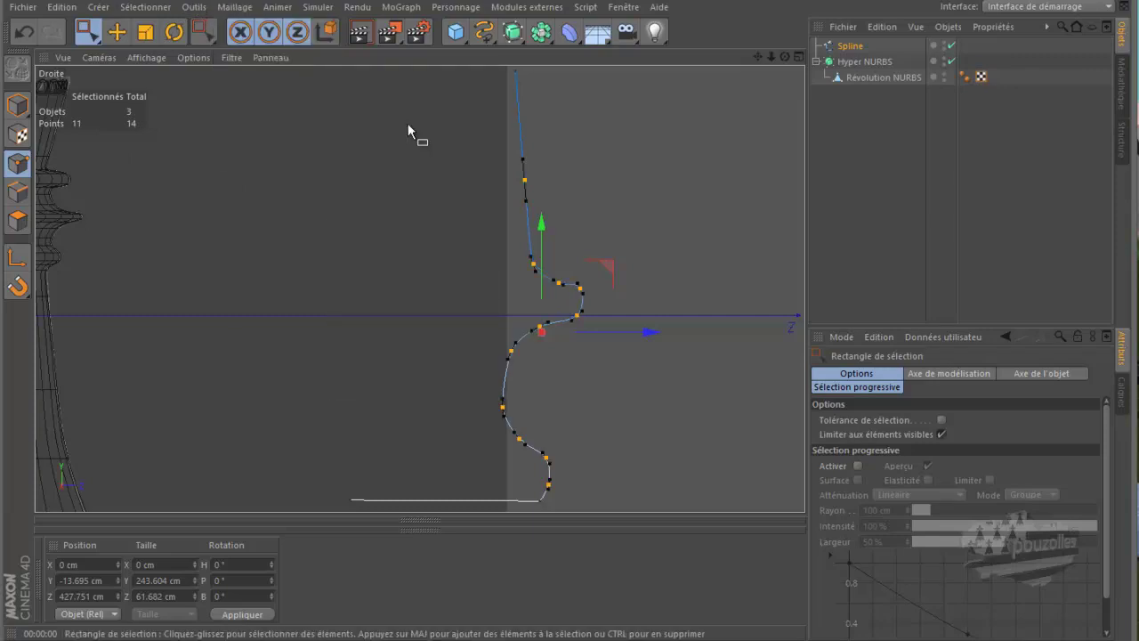
Step: With the Move tool, lower the collar's upper outer point to Y about 17.6 cm and adjust its tangent to round the edge
scroll(586, 352, up, 4)
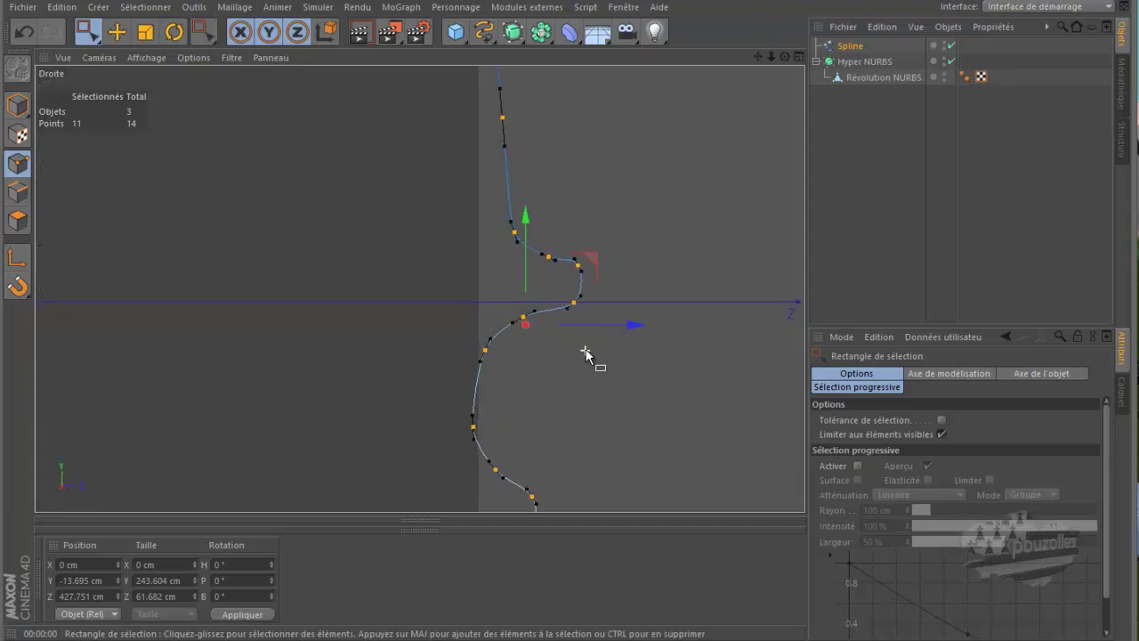
scroll(585, 351, up, 1)
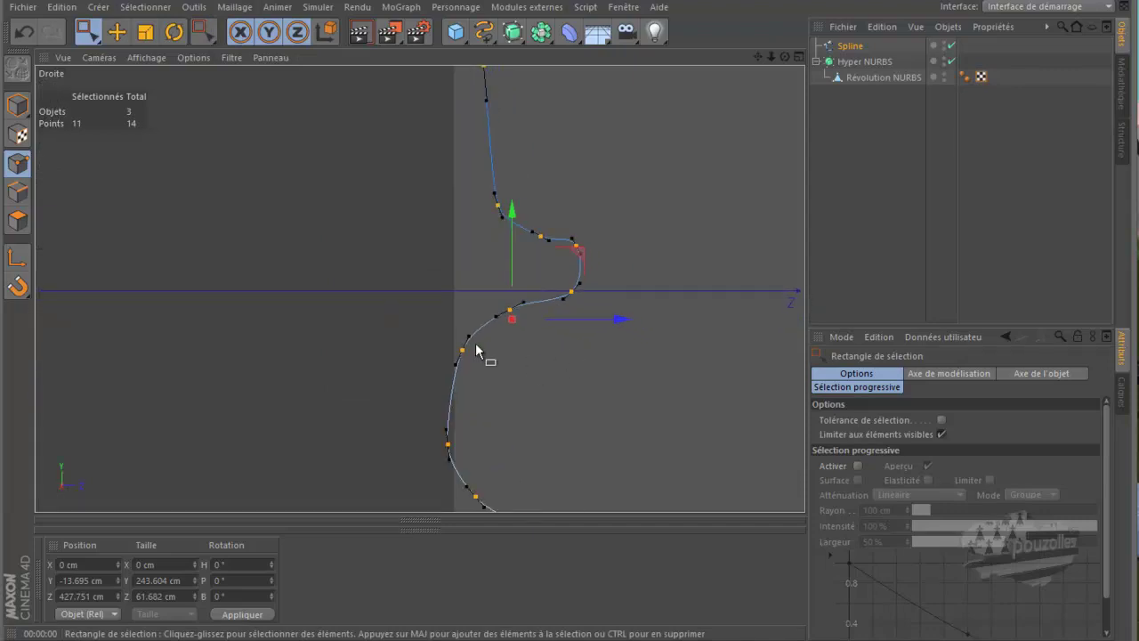
key(e)
click(447, 445)
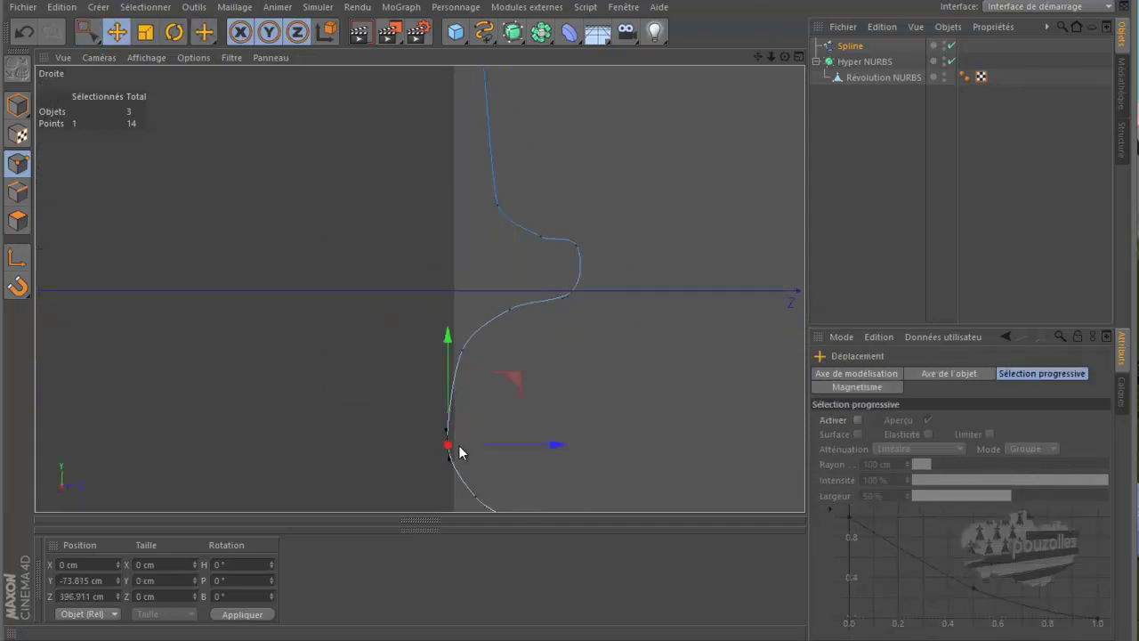
drag(517, 444, 517, 441)
click(577, 244)
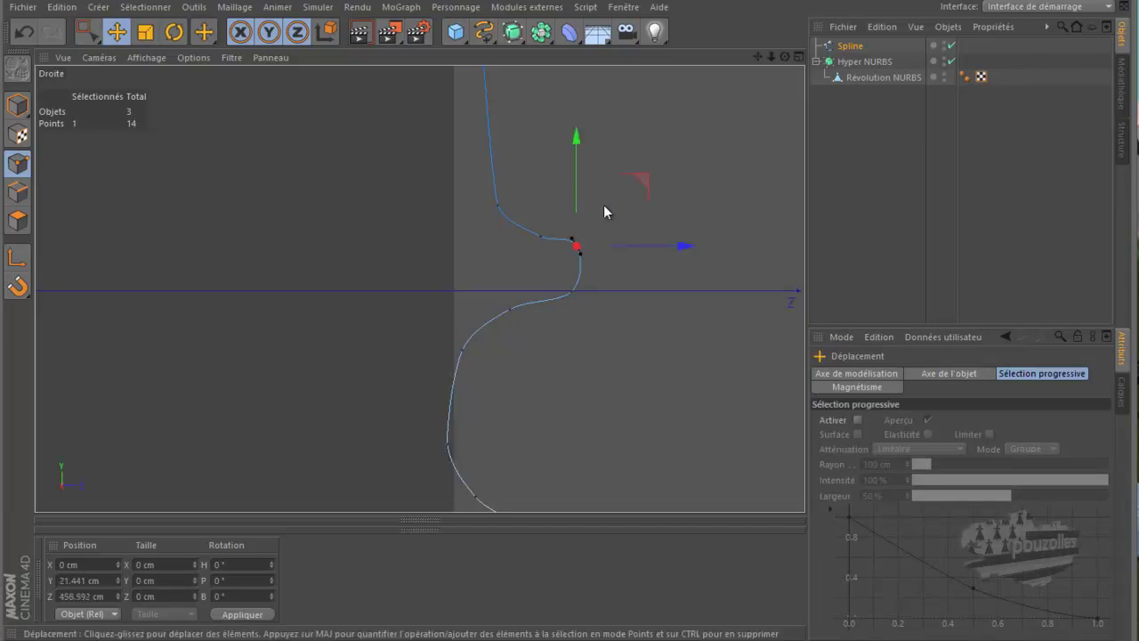
drag(578, 138, 578, 145)
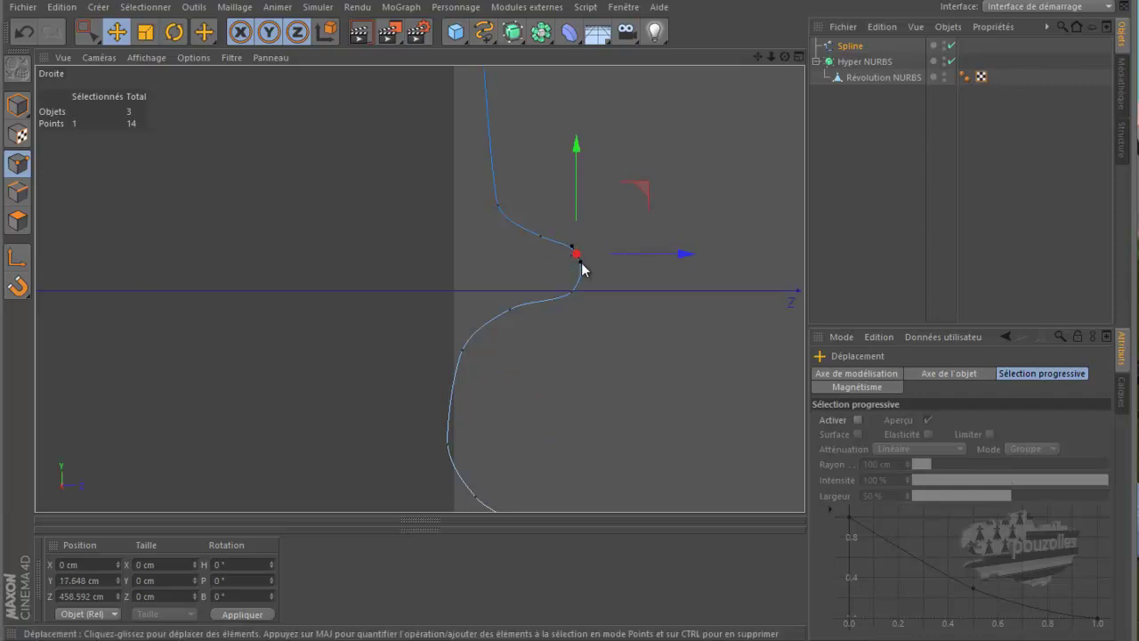
mouse_move(582, 268)
mouse_down()
mouse_move(603, 260)
mouse_move(595, 278)
mouse_move(603, 260)
mouse_move(586, 270)
mouse_up()
Step: Reshape the tangent at the stem's foot, lower the adjacent collar point to Y about 24.2 cm and adjust its tangent
click(499, 207)
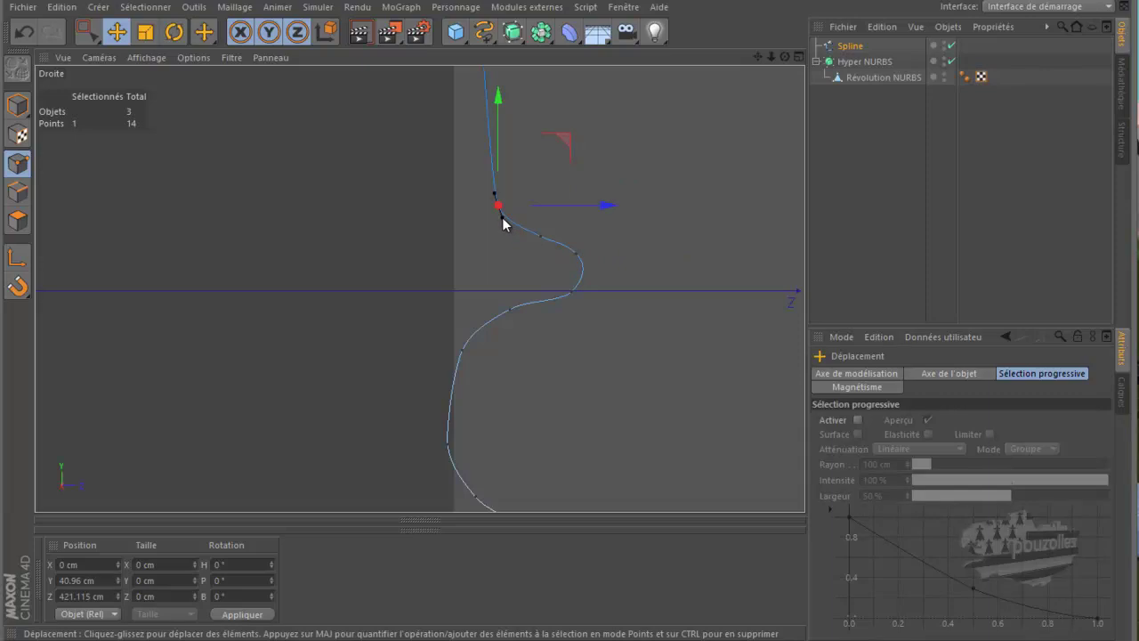
drag(503, 222, 496, 276)
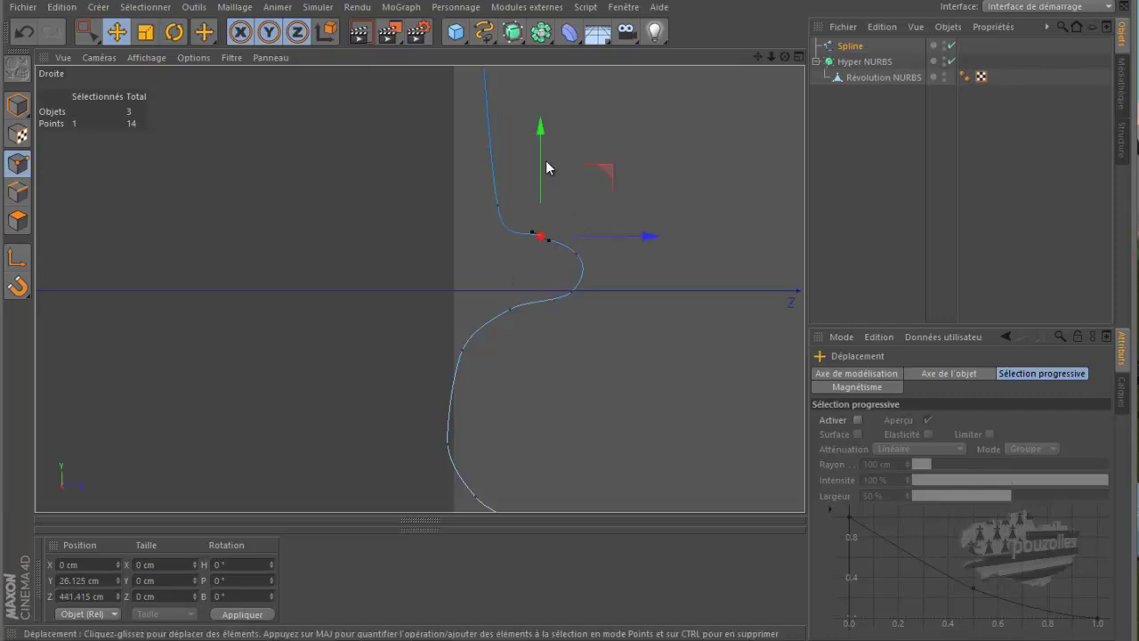
drag(541, 161, 541, 165)
mouse_move(552, 246)
mouse_down()
mouse_move(564, 255)
mouse_move(555, 277)
mouse_move(574, 257)
mouse_move(571, 235)
mouse_move(545, 245)
mouse_up()
Step: Delete the Spline object drawn beside the queen
scroll(449, 280, down, 3)
scroll(461, 283, down, 4)
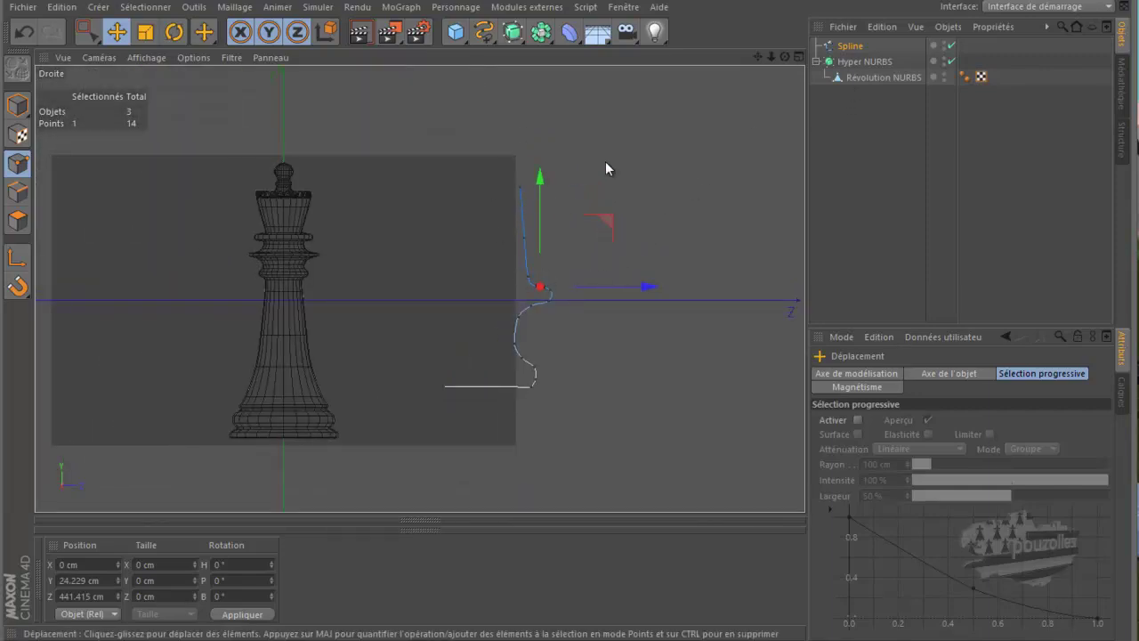
click(850, 46)
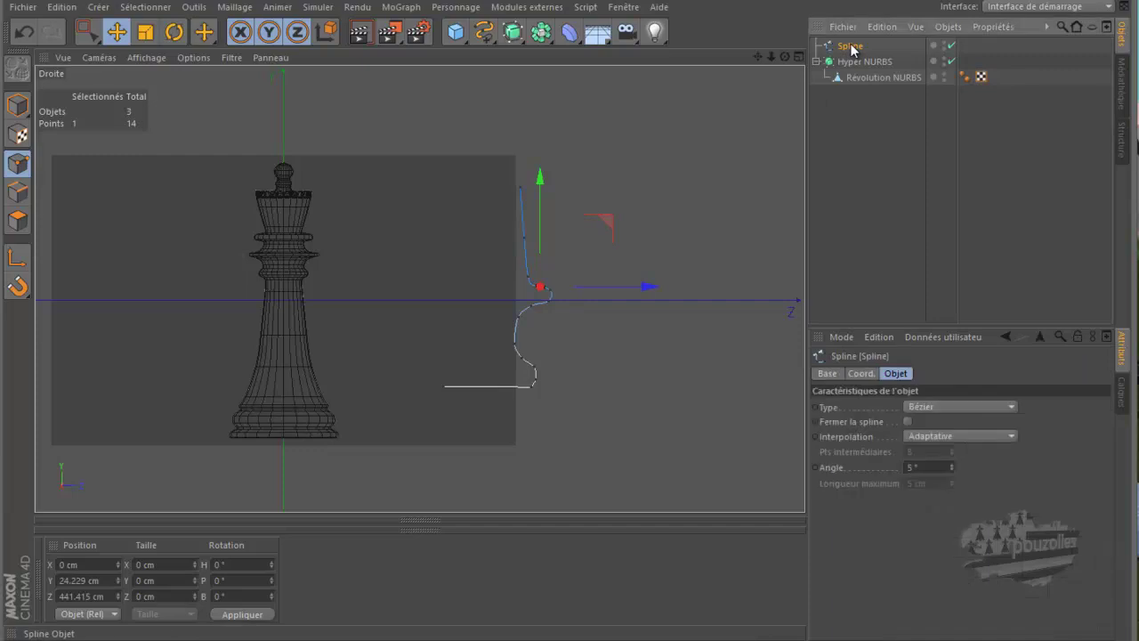
key(Delete)
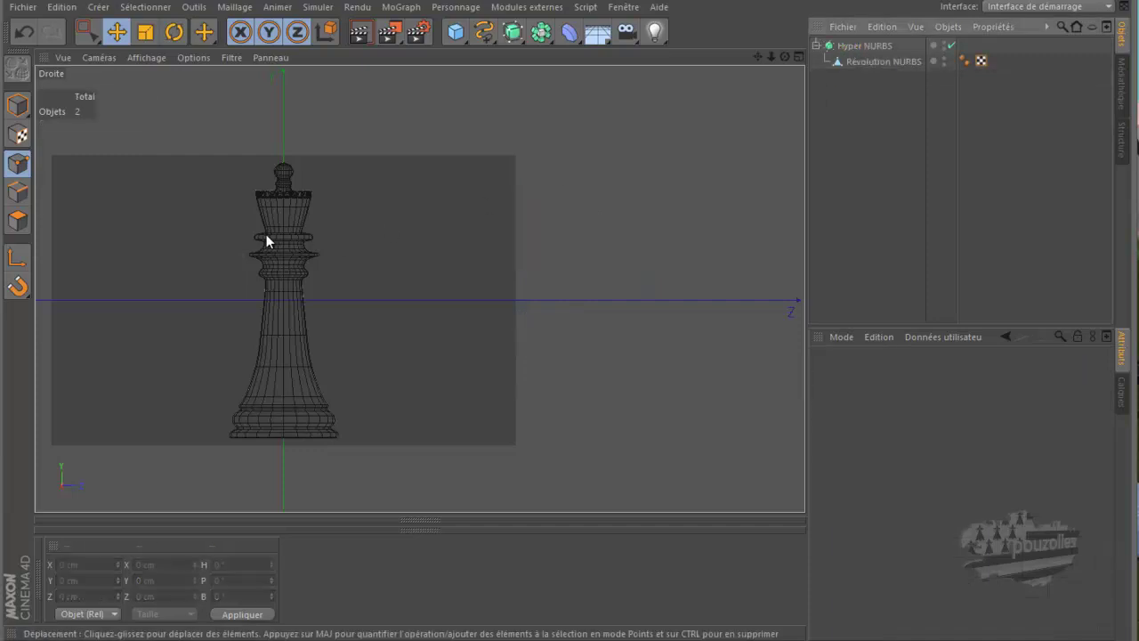
Step: Frame the whole queen in the perspective view and render it
middle_click(265, 234)
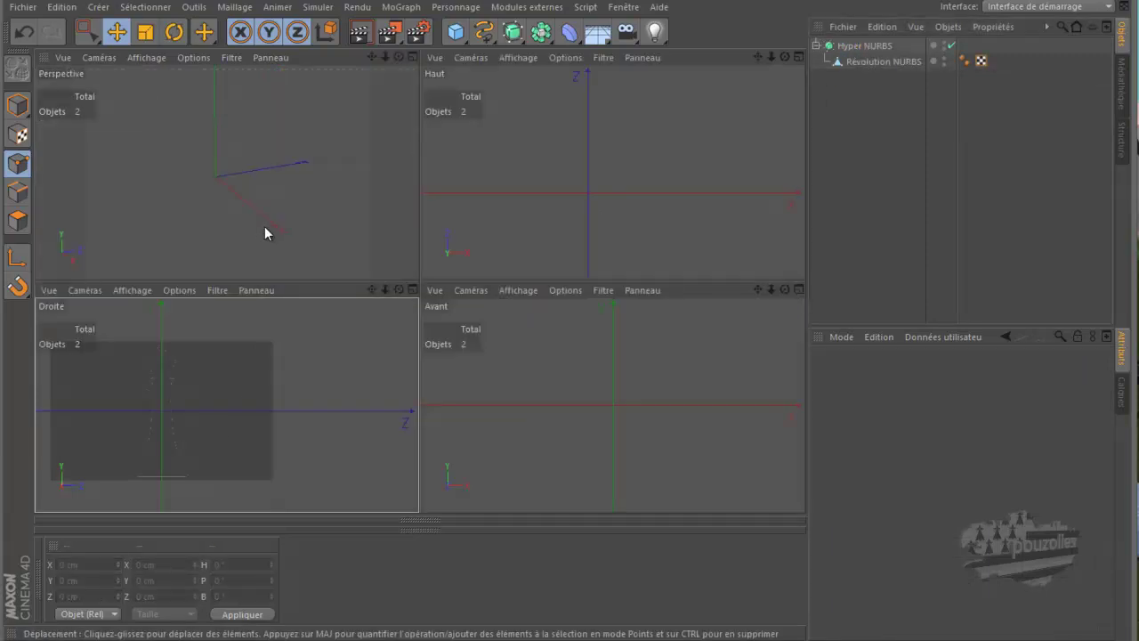
middle_click(264, 226)
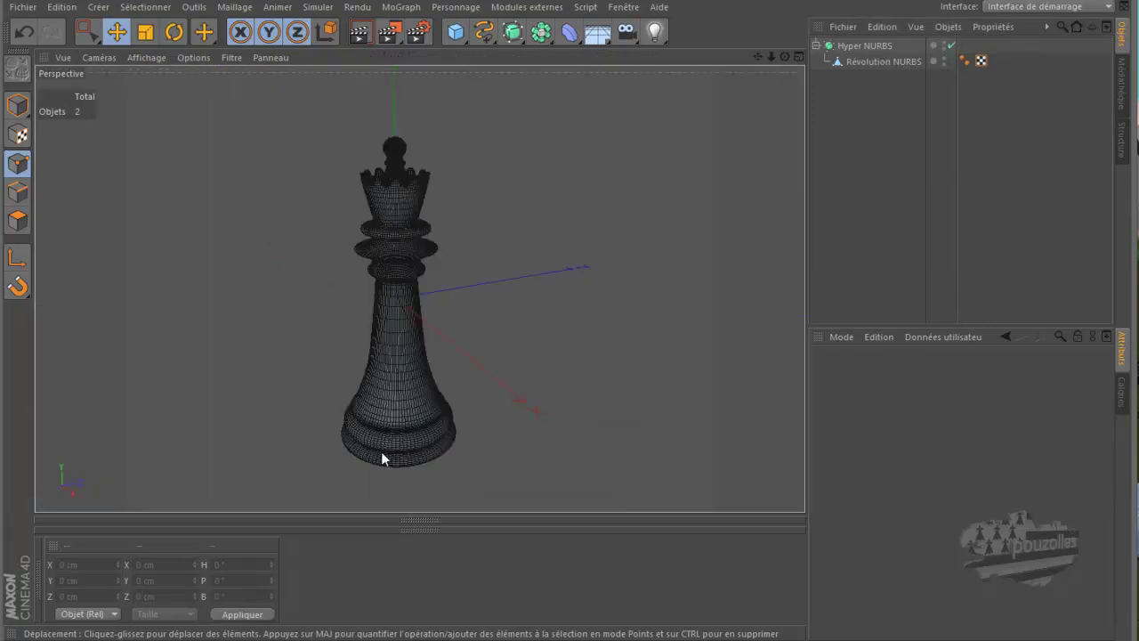
scroll(383, 451, up, 2)
drag(759, 55, 572, 318)
drag(786, 55, 569, 316)
click(360, 37)
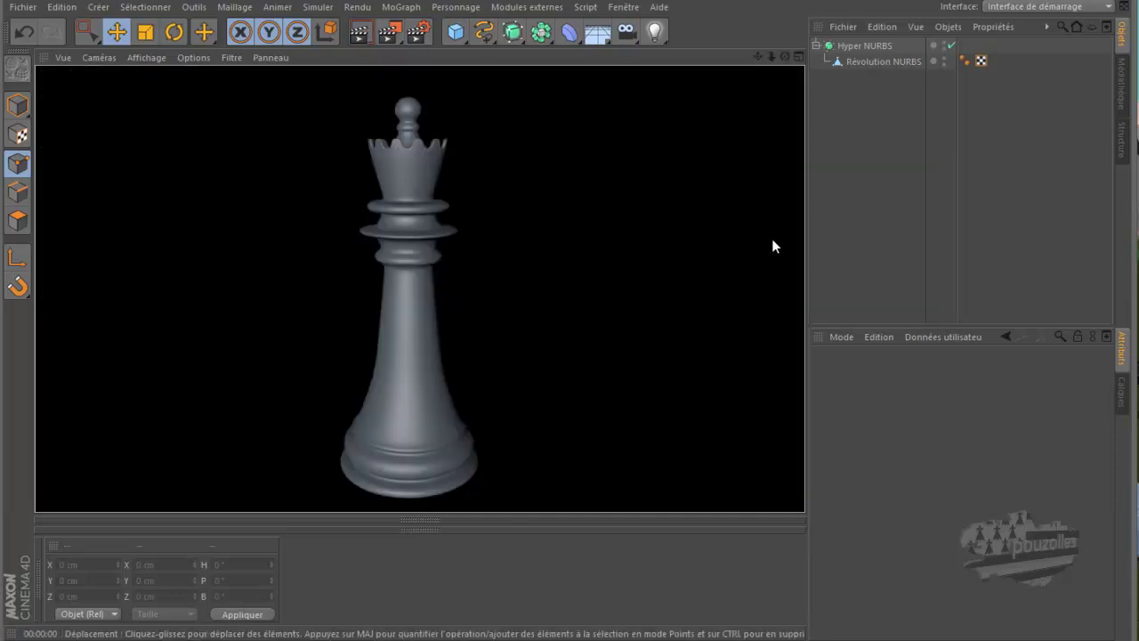